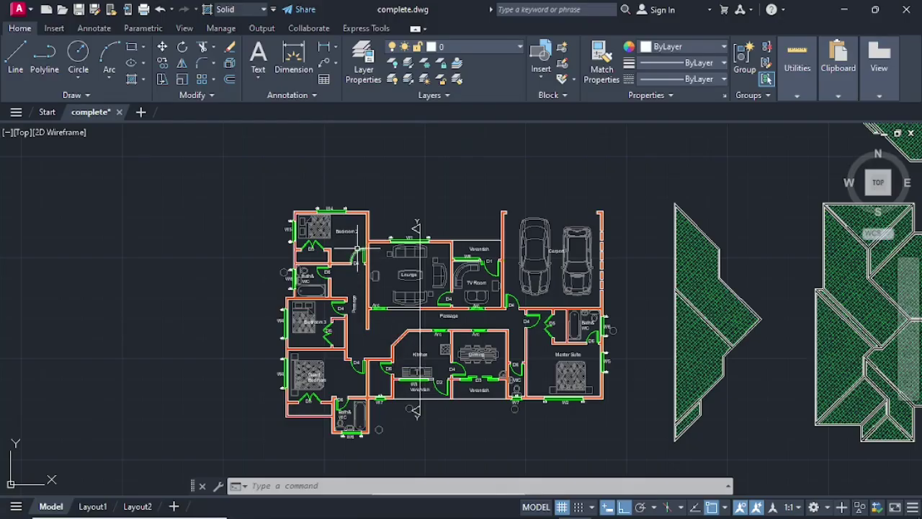
Step: Draw vertical construction lines (XLINE) through the outer left wall corners of Bedroom 3 and Bedroom 2
{"action": "type", "text": "XL"}
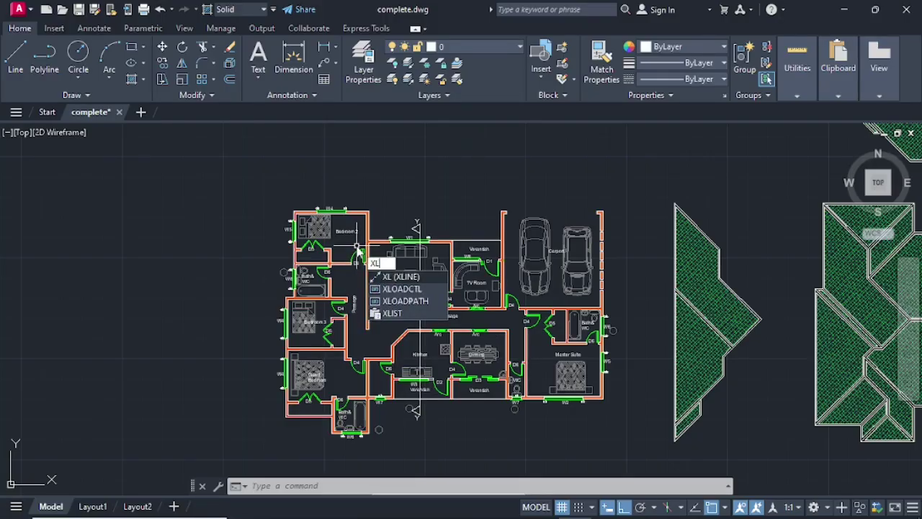
{"action": "key", "text": "Return"}
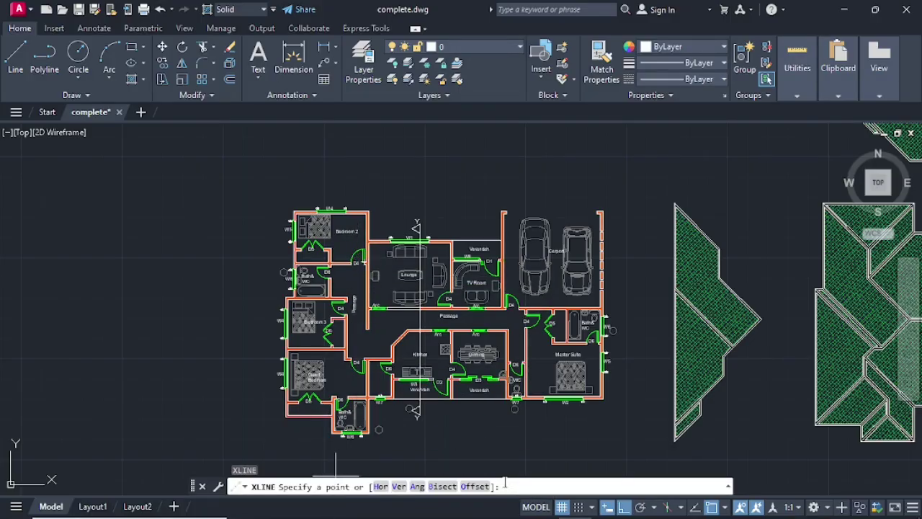
{"action": "left_click", "coordinate": [398, 487]}
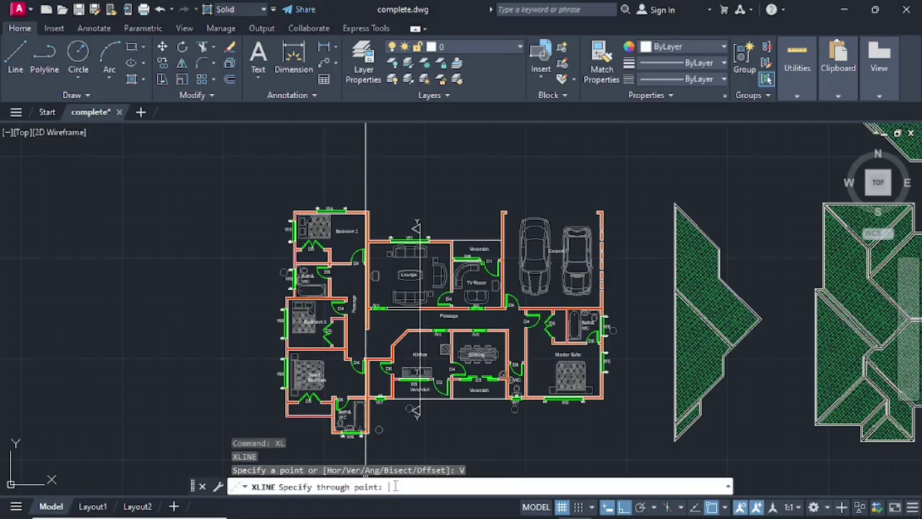
{"action": "scroll", "coordinate": [257, 321], "scroll_direction": "up", "scroll_amount": 2}
{"action": "scroll", "coordinate": [256, 323], "scroll_direction": "up", "scroll_amount": 3}
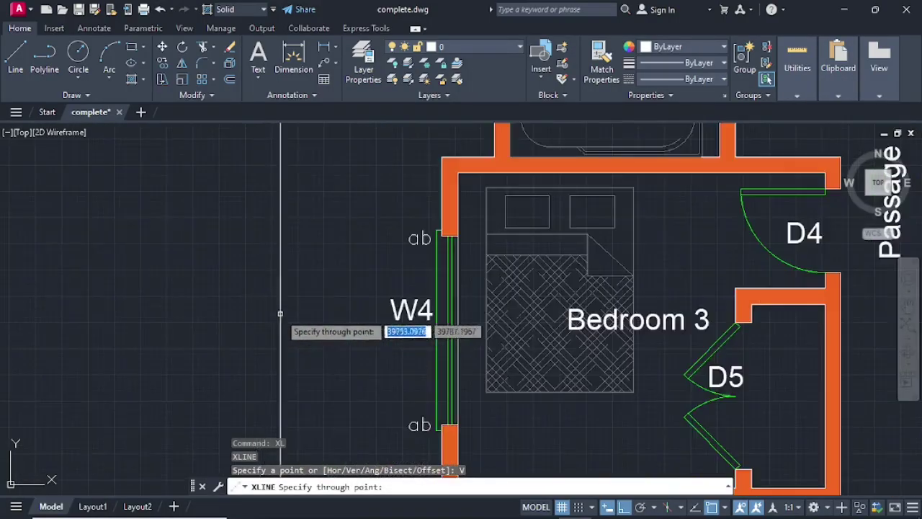
{"action": "scroll", "coordinate": [335, 284], "scroll_direction": "down", "scroll_amount": 1}
{"action": "mouse_move", "coordinate": [412, 232]}
{"action": "middle_mouse_down"}
{"action": "mouse_move", "coordinate": [343, 375]}
{"action": "mouse_move", "coordinate": [326, 373]}
{"action": "middle_mouse_up"}
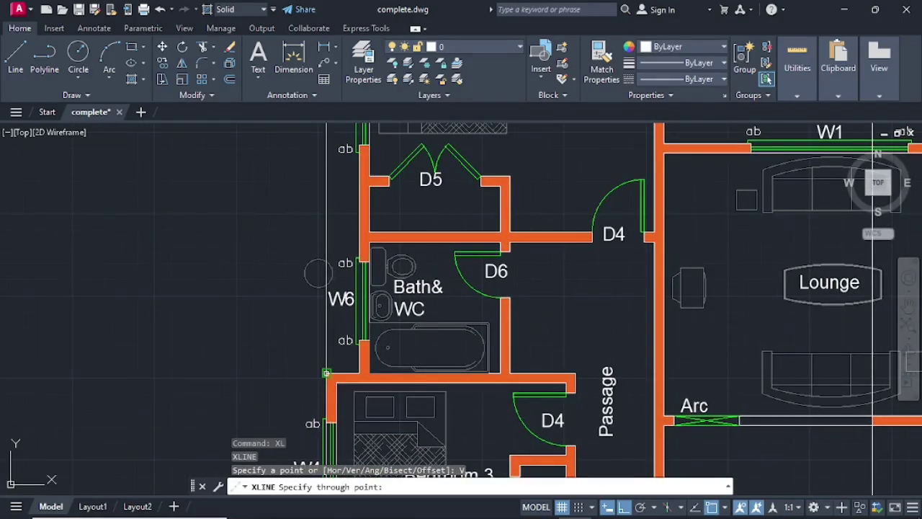
{"action": "left_click", "coordinate": [327, 372]}
{"action": "middle_click_drag", "start_coordinate": [347, 322], "coordinate": [279, 430]}
{"action": "scroll", "coordinate": [279, 430], "scroll_direction": "down", "scroll_amount": 2}
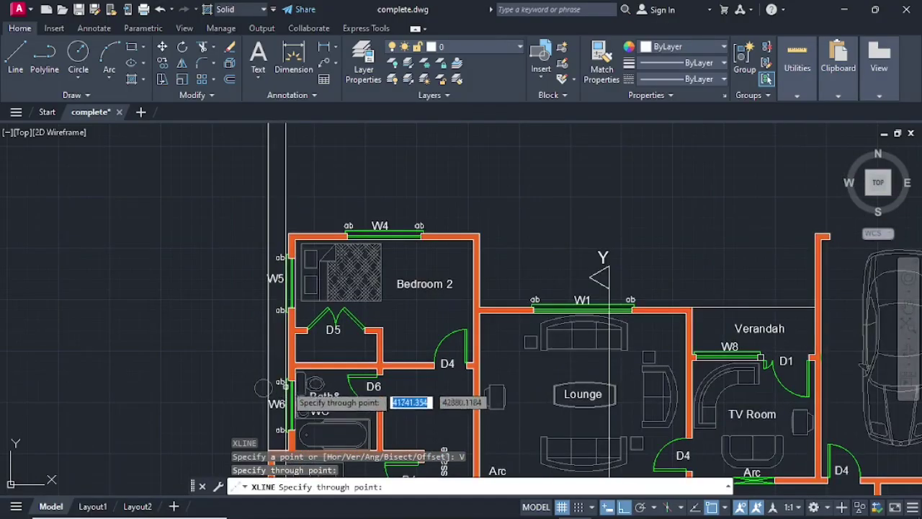
{"action": "left_click", "coordinate": [288, 232]}
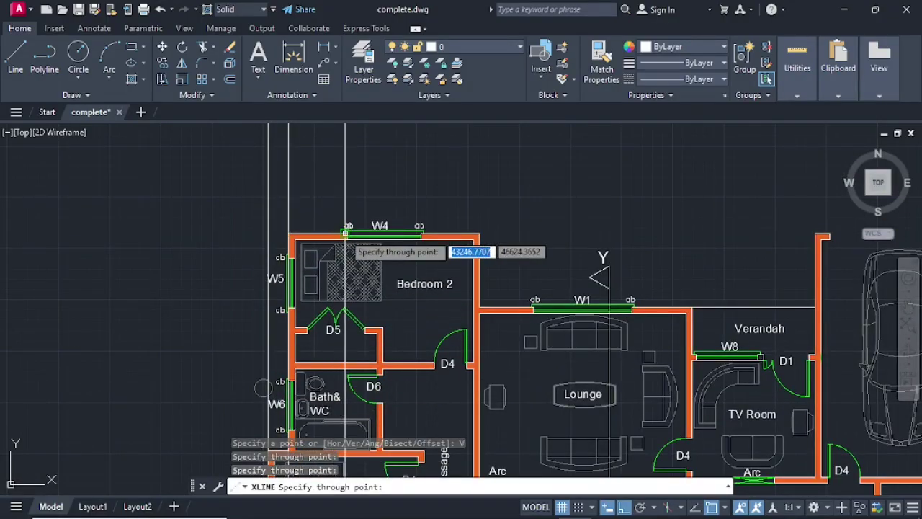
Step: Add vertical construction lines through both edges of window W4, Bedroom 2's outer right corner, and both edges of window W1
{"action": "left_click", "coordinate": [347, 235]}
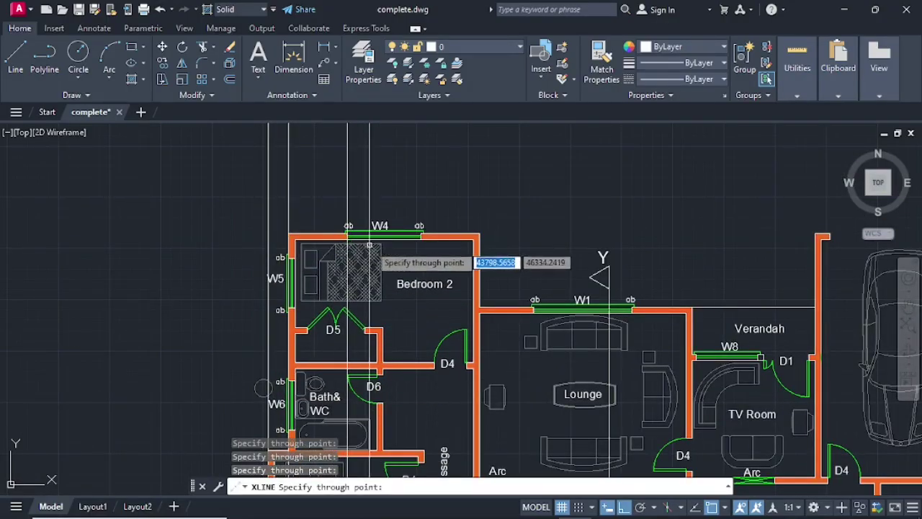
{"action": "left_click", "coordinate": [419, 237]}
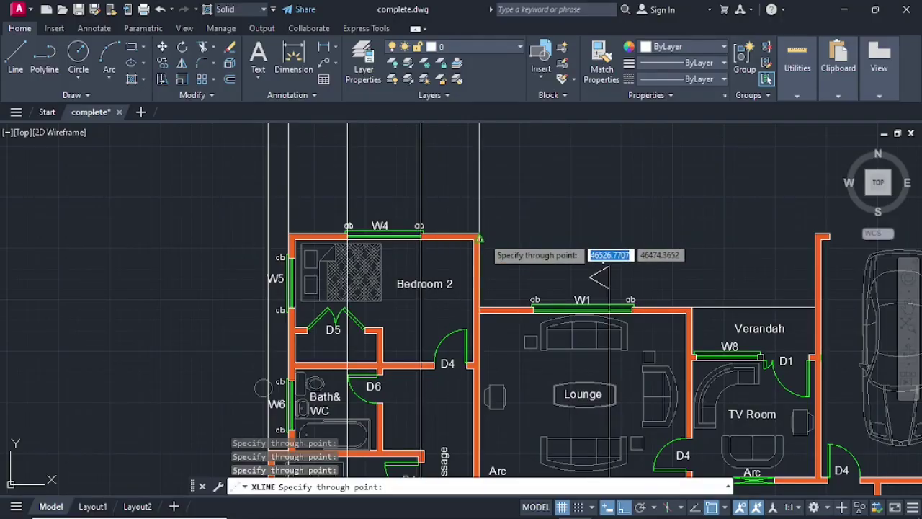
{"action": "left_click", "coordinate": [480, 239]}
{"action": "middle_click_drag", "start_coordinate": [515, 272], "coordinate": [469, 268]}
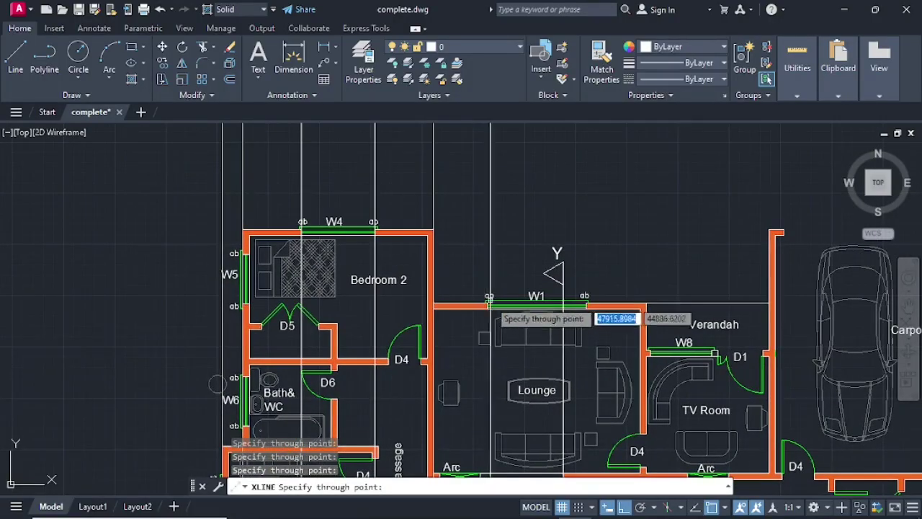
{"action": "left_click", "coordinate": [489, 302]}
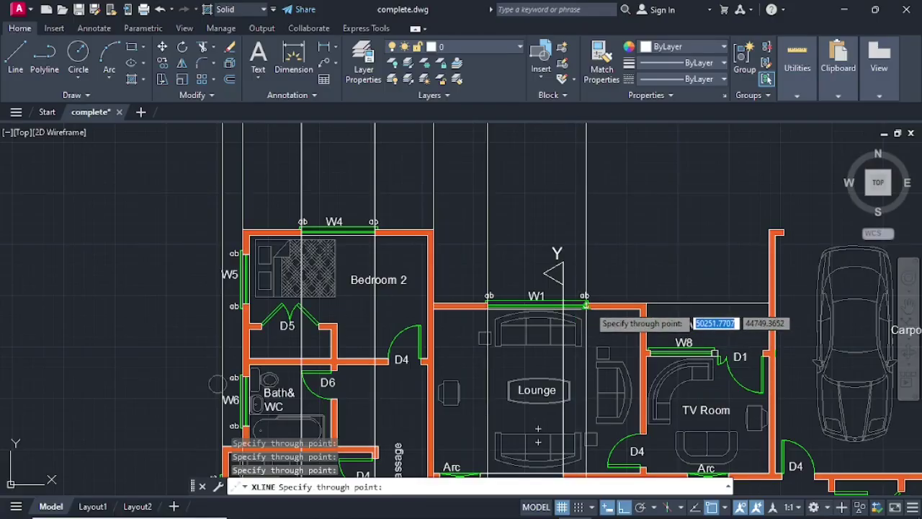
{"action": "left_click", "coordinate": [585, 305]}
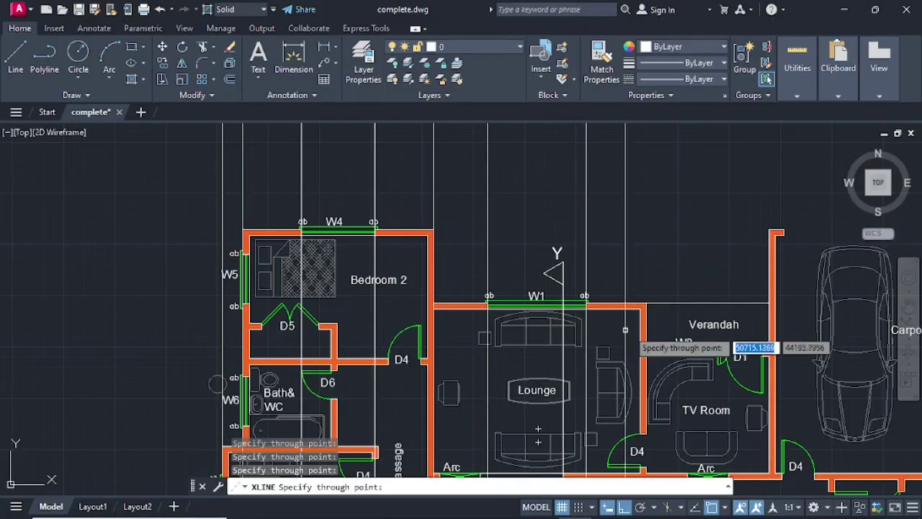
Step: Add vertical construction lines through the lounge's outer right wall, both edges of window W8, and the left side of door D1's opening
{"action": "left_click", "coordinate": [649, 356]}
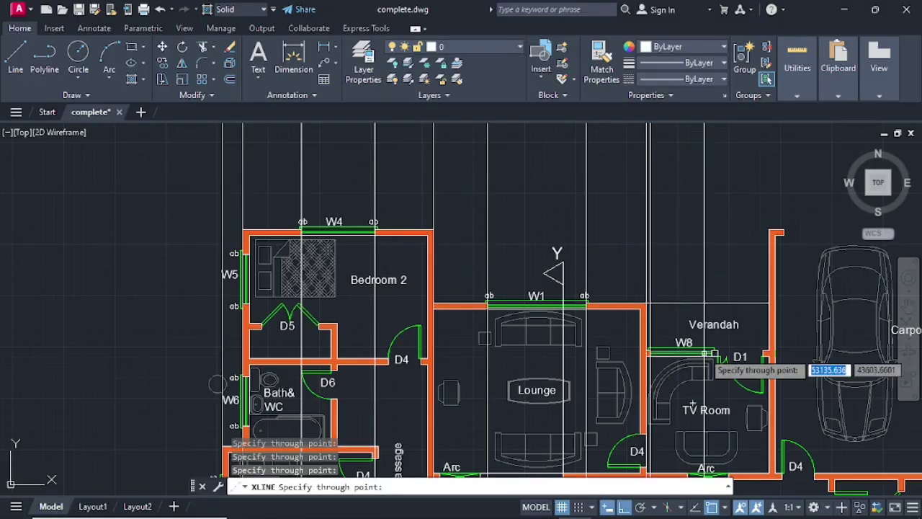
{"action": "left_click", "coordinate": [712, 354]}
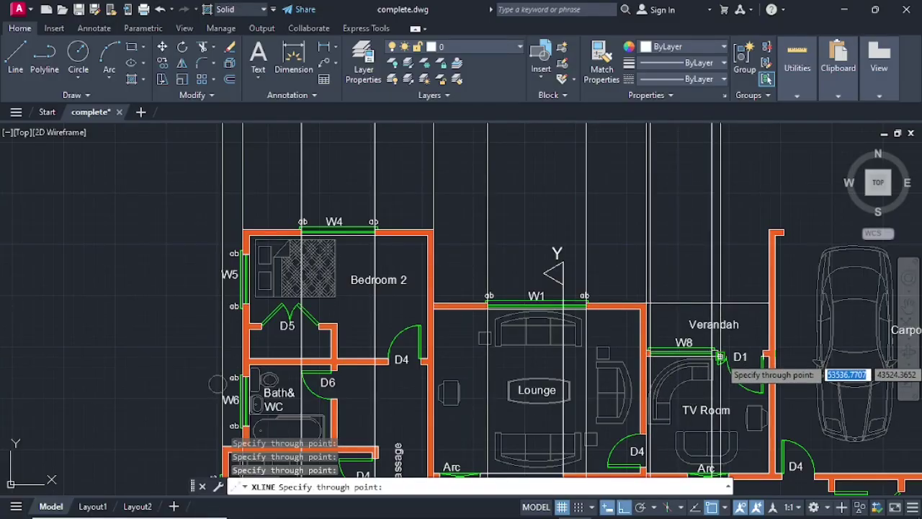
{"action": "left_click", "coordinate": [718, 356]}
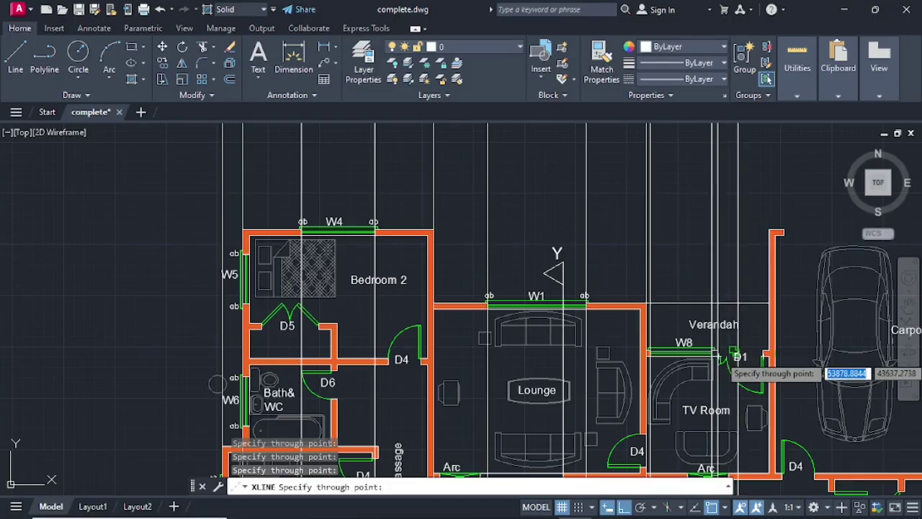
{"action": "left_click", "coordinate": [726, 356]}
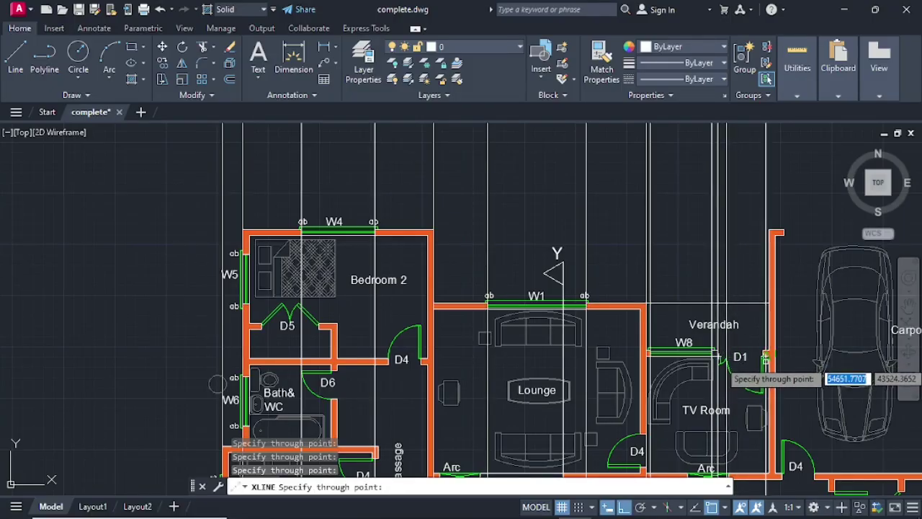
Step: Add vertical construction lines through the ends of the carport's left and right walls, and finish the construction lines
{"action": "left_click", "coordinate": [769, 230]}
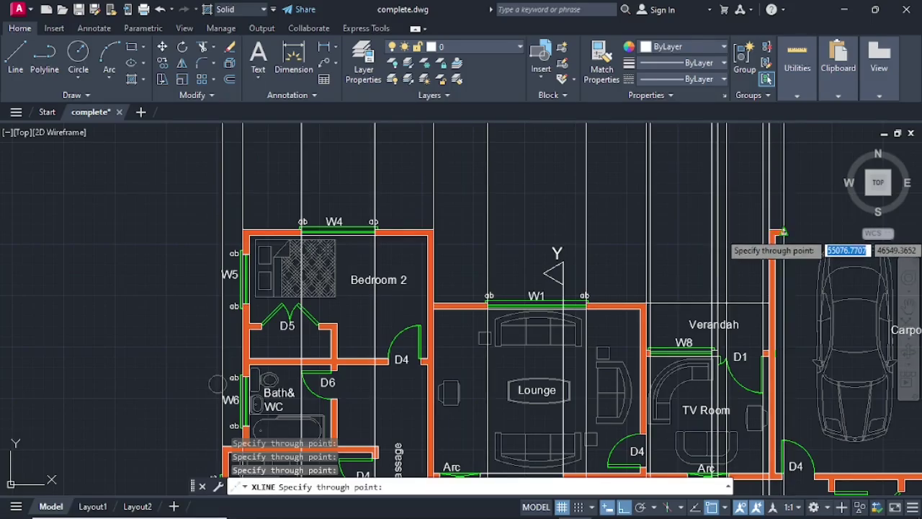
{"action": "scroll", "coordinate": [779, 236], "scroll_direction": "down", "scroll_amount": 4}
{"action": "scroll", "coordinate": [729, 249], "scroll_direction": "up", "scroll_amount": 5}
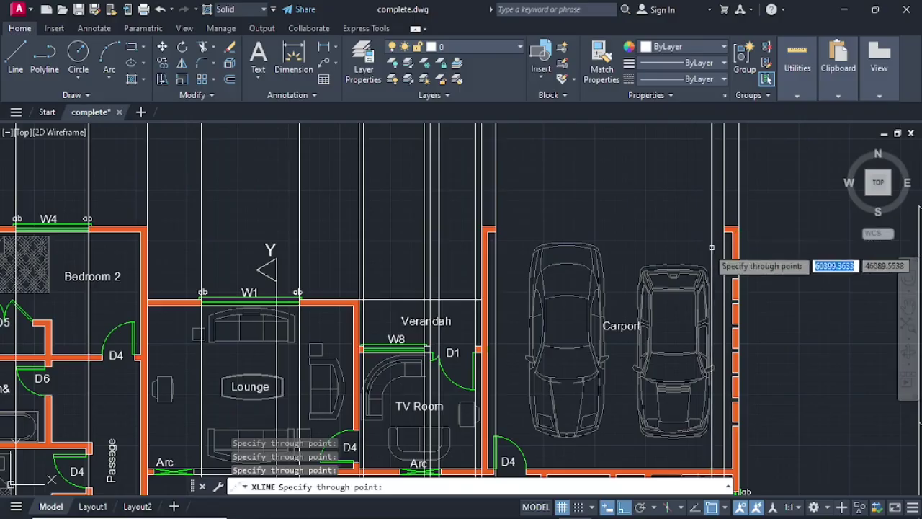
{"action": "scroll", "coordinate": [654, 252], "scroll_direction": "down", "scroll_amount": 2}
{"action": "middle_click_drag", "start_coordinate": [645, 252], "coordinate": [637, 286]}
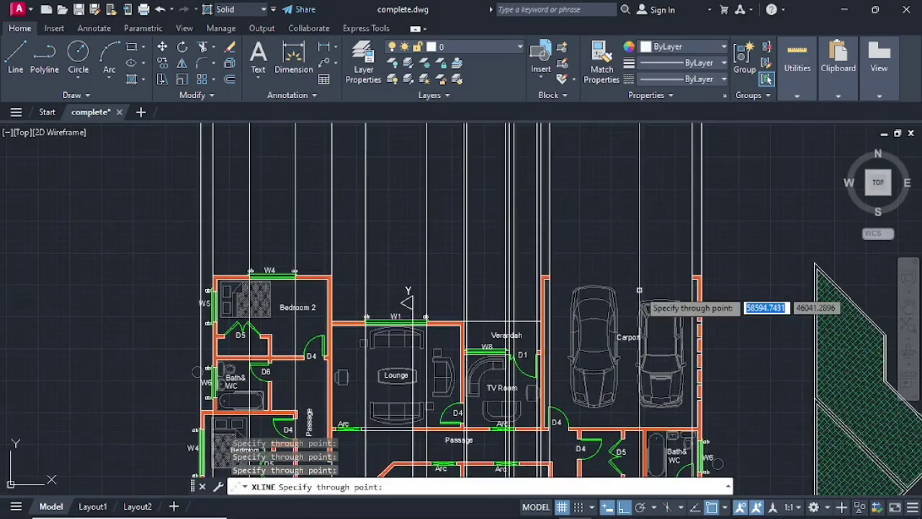
{"action": "key", "text": "Escape"}
Step: Draw a horizontal line just above the floor plan, crossing all the vertical construction lines
{"action": "scroll", "coordinate": [609, 227], "scroll_direction": "down", "scroll_amount": 3}
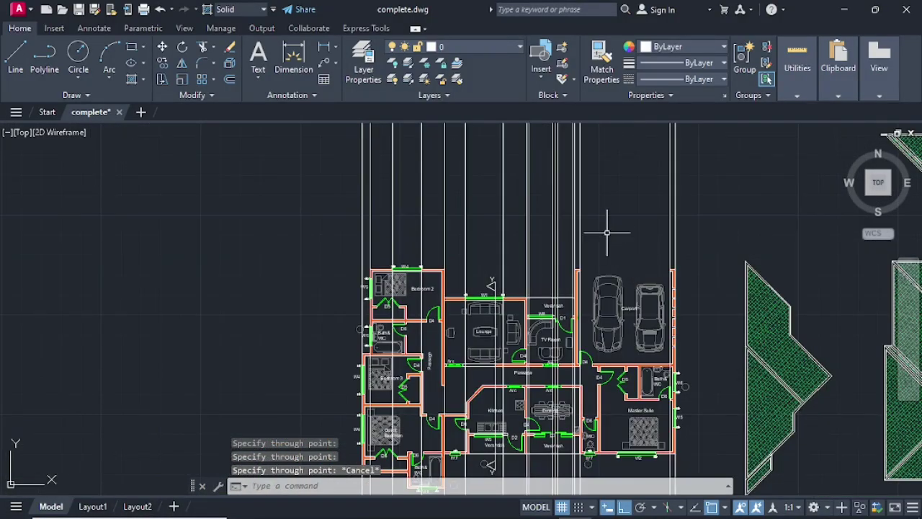
{"action": "middle_click_drag", "start_coordinate": [610, 224], "coordinate": [590, 339]}
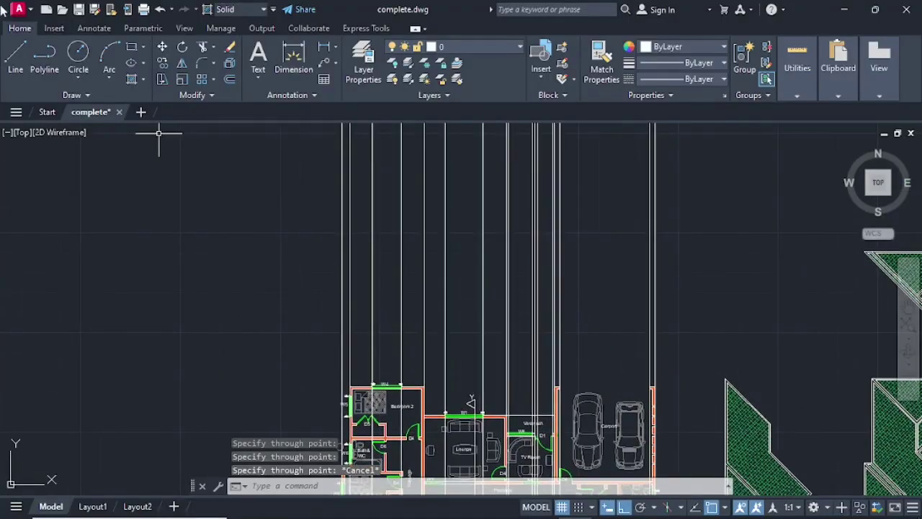
{"action": "left_click", "coordinate": [16, 60]}
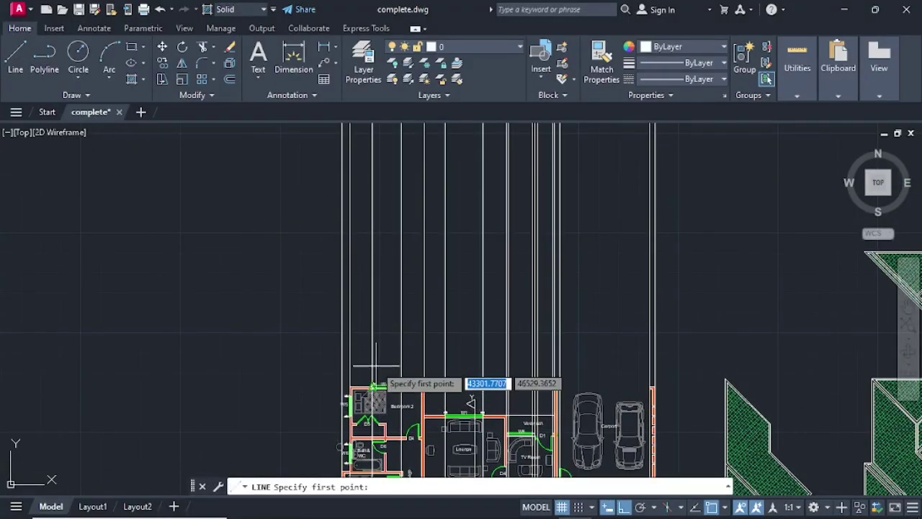
{"action": "left_click", "coordinate": [332, 358]}
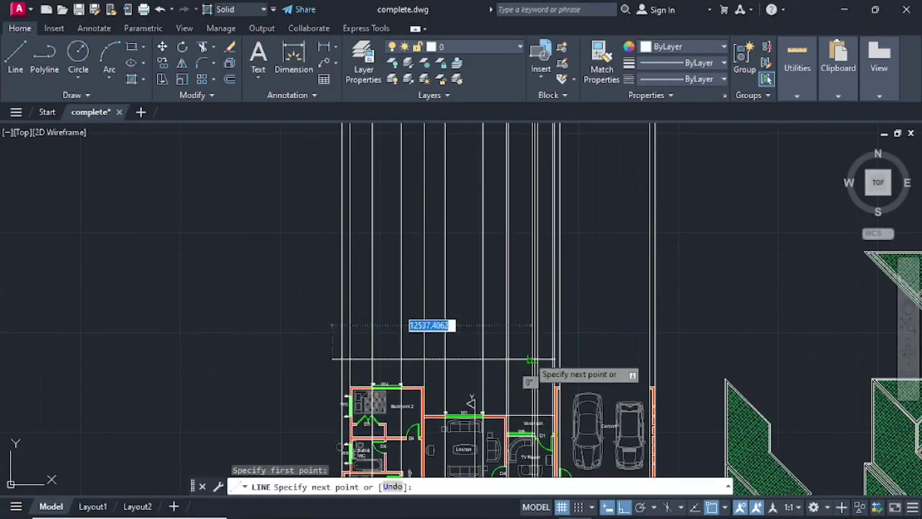
{"action": "left_click", "coordinate": [669, 359]}
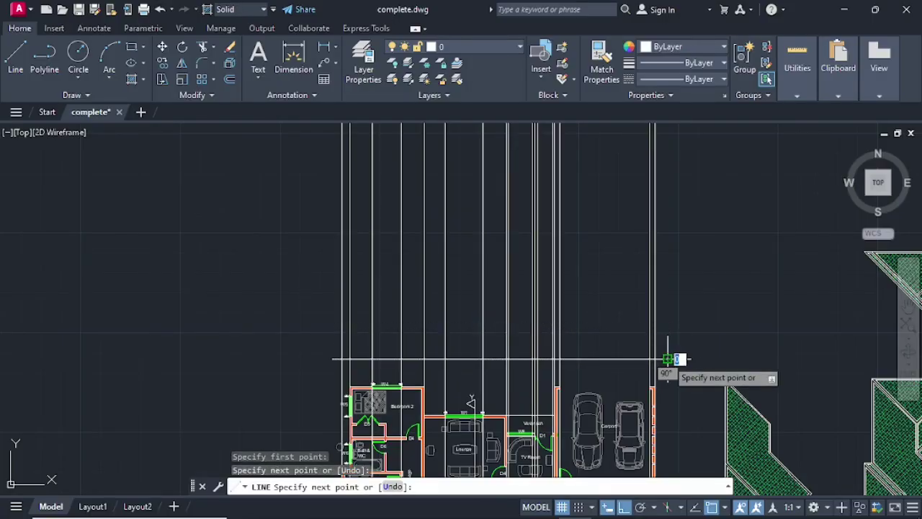
{"action": "key", "text": "Return"}
Step: Offset the horizontal line upward by 400
{"action": "scroll", "coordinate": [595, 363], "scroll_direction": "up", "scroll_amount": 2}
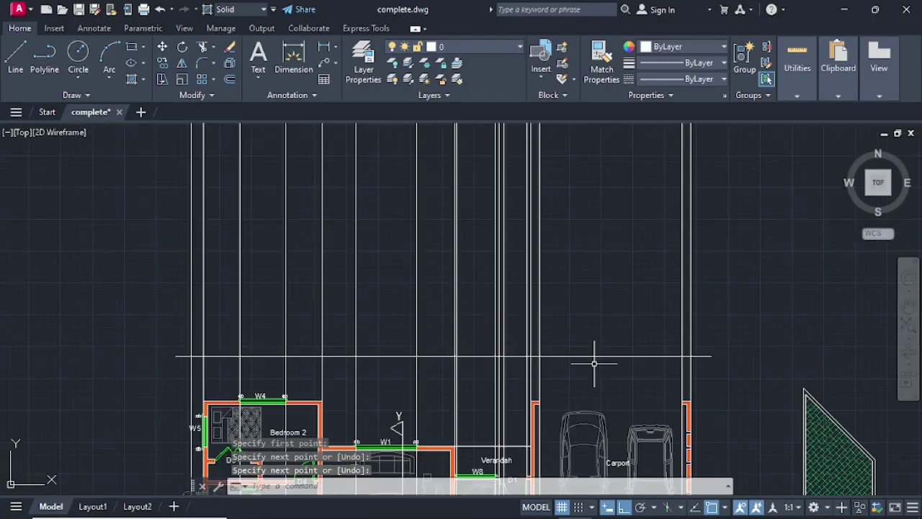
{"action": "left_click", "coordinate": [229, 79]}
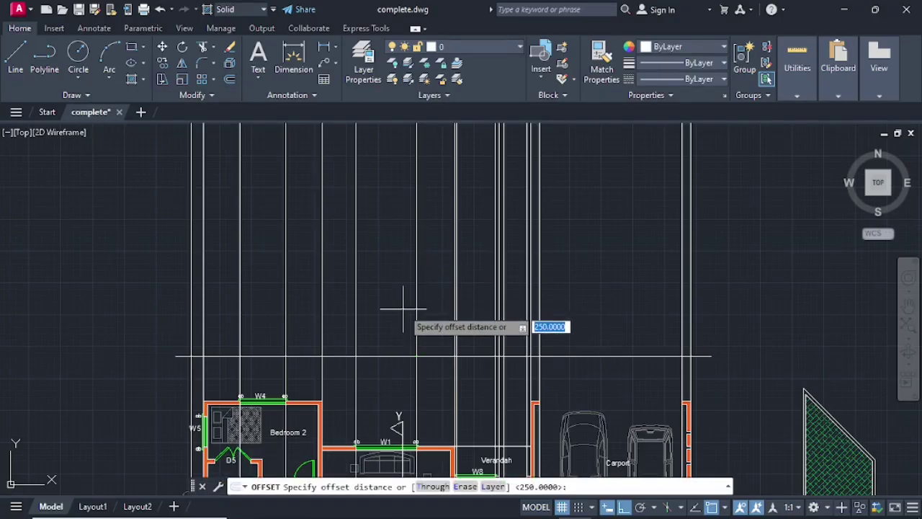
{"action": "type", "text": "4"}
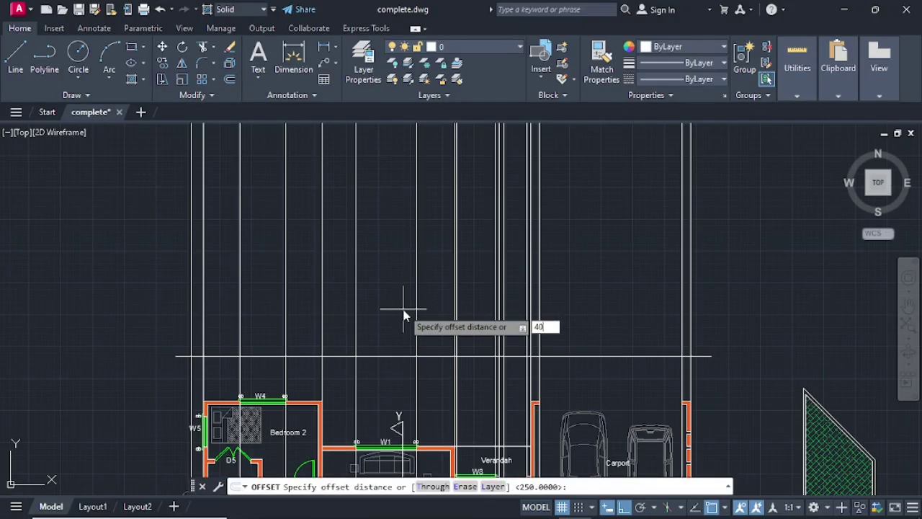
{"action": "key", "text": "Return"}
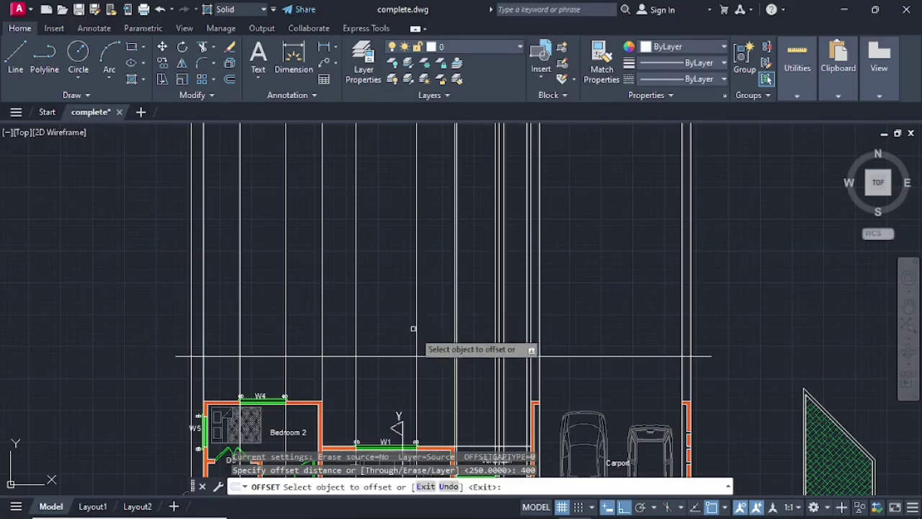
{"action": "left_click", "coordinate": [390, 357]}
{"action": "left_click", "coordinate": [400, 316]}
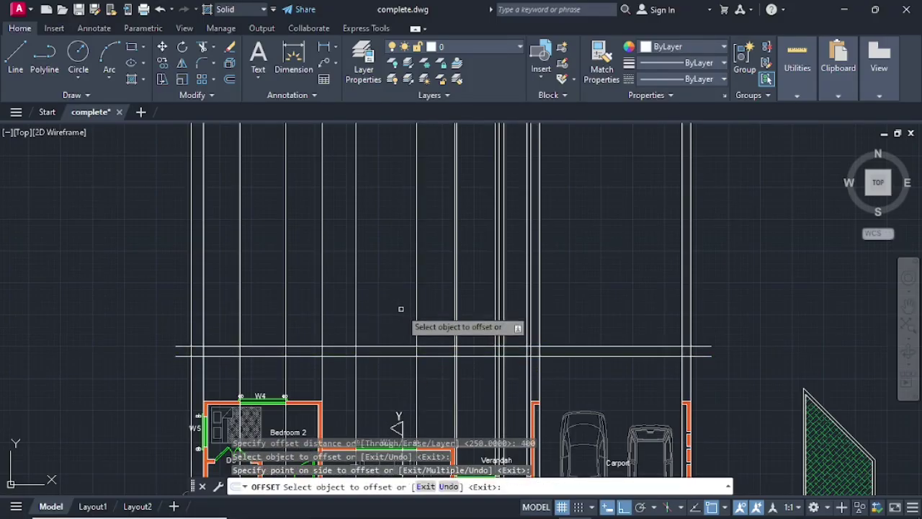
Step: Offset the upper of the two horizontal lines upward by 3000
{"action": "left_click", "coordinate": [231, 78]}
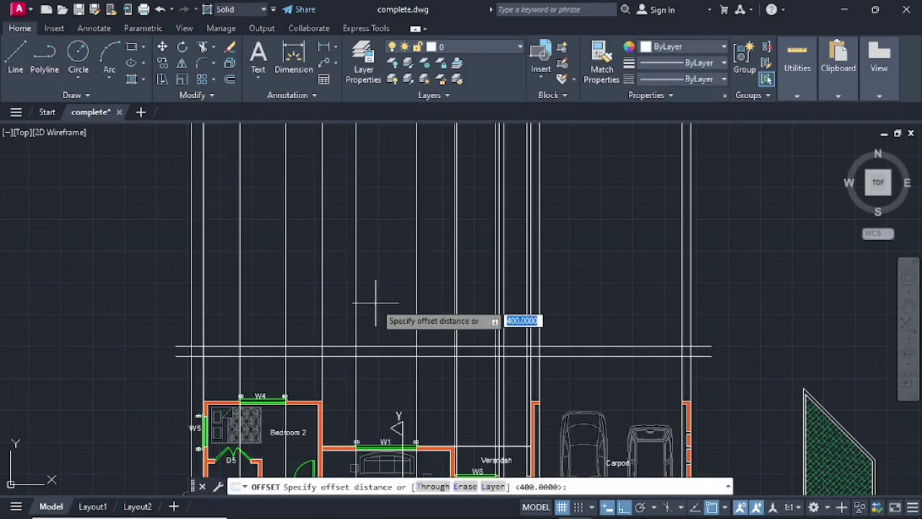
{"action": "type", "text": "3"}
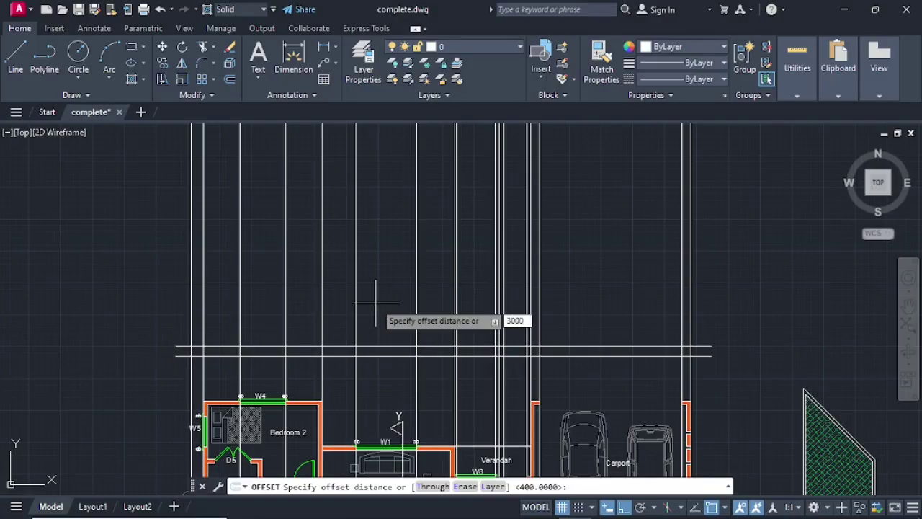
{"action": "key", "text": "Return"}
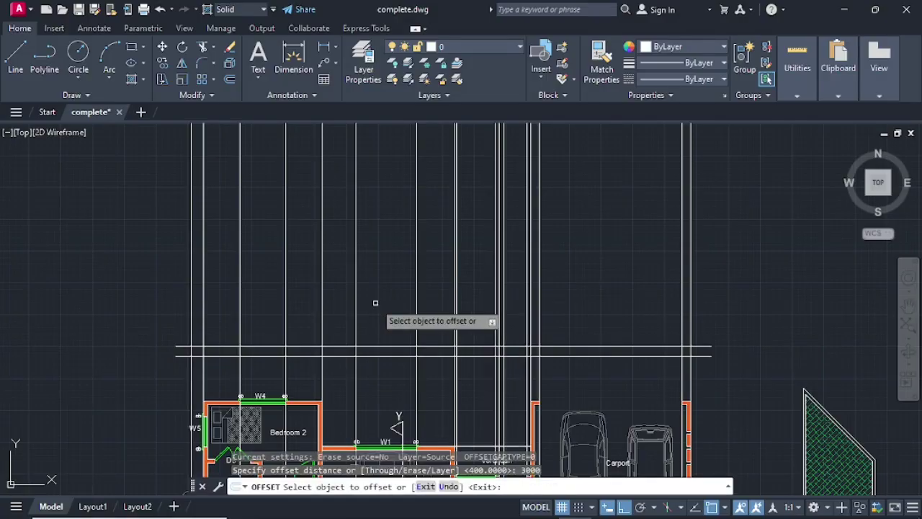
{"action": "left_click", "coordinate": [392, 347]}
{"action": "left_click", "coordinate": [390, 325]}
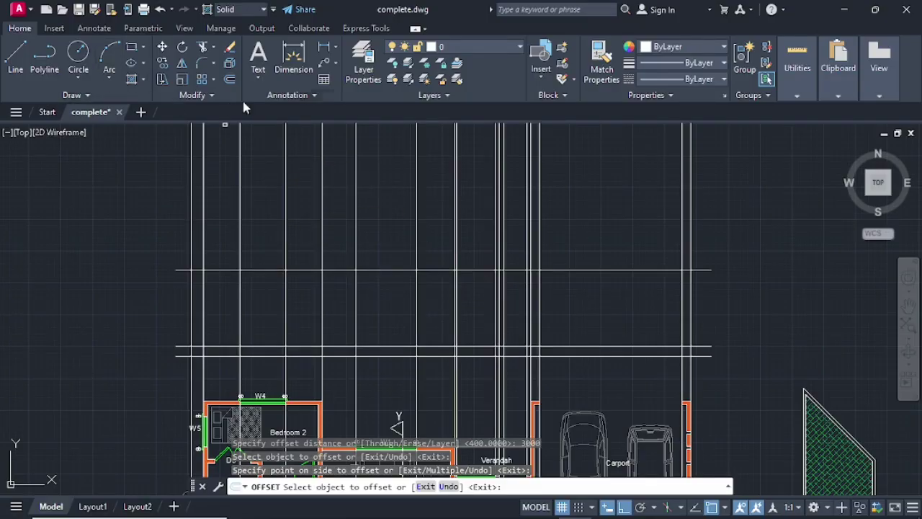
Step: Offset the middle of the three horizontal lines upward by 2100
{"action": "left_click", "coordinate": [229, 81]}
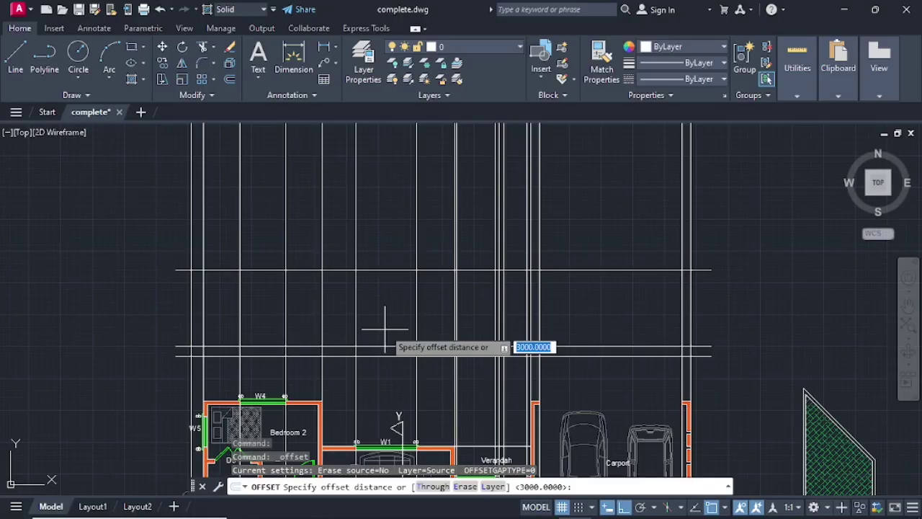
{"action": "type", "text": "2"}
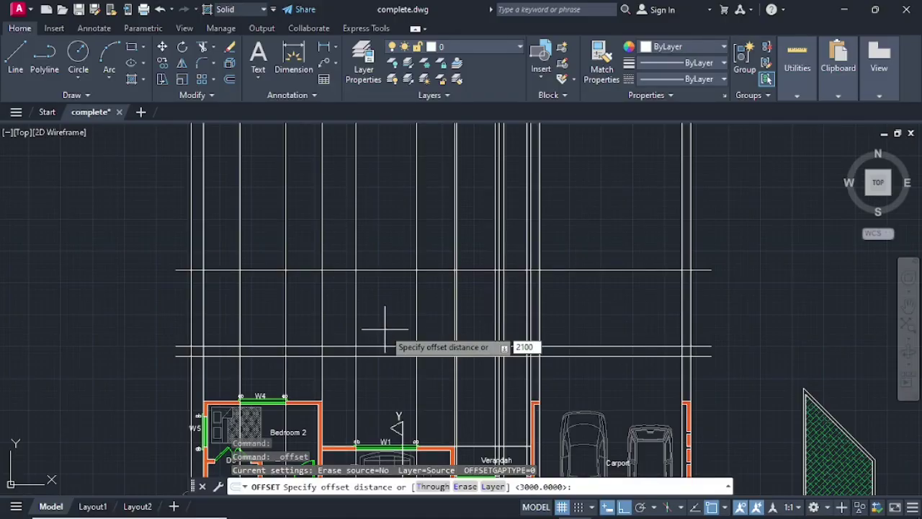
{"action": "type", "text": "100"}
{"action": "key", "text": "Return"}
{"action": "left_click", "coordinate": [389, 349]}
{"action": "left_click", "coordinate": [387, 320]}
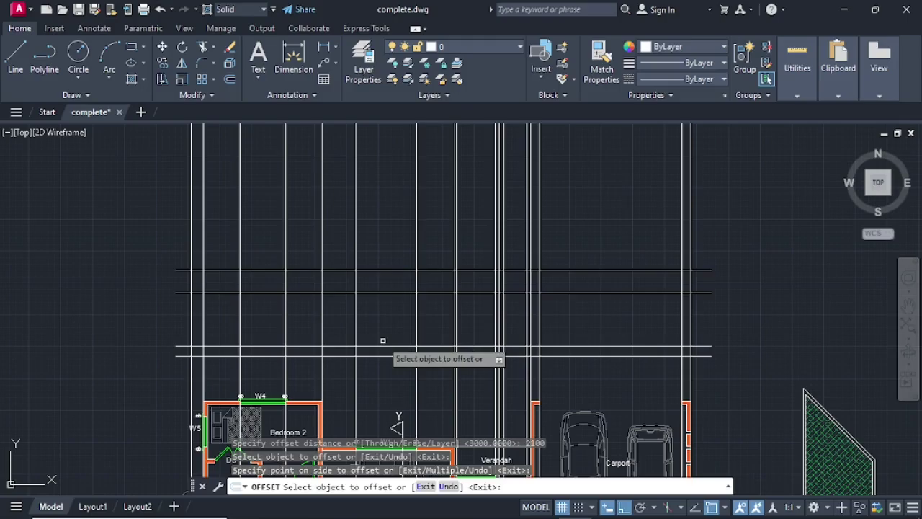
Step: Offset the second-lowest horizontal line upward by 900 and finish offsetting
{"action": "left_click", "coordinate": [230, 80]}
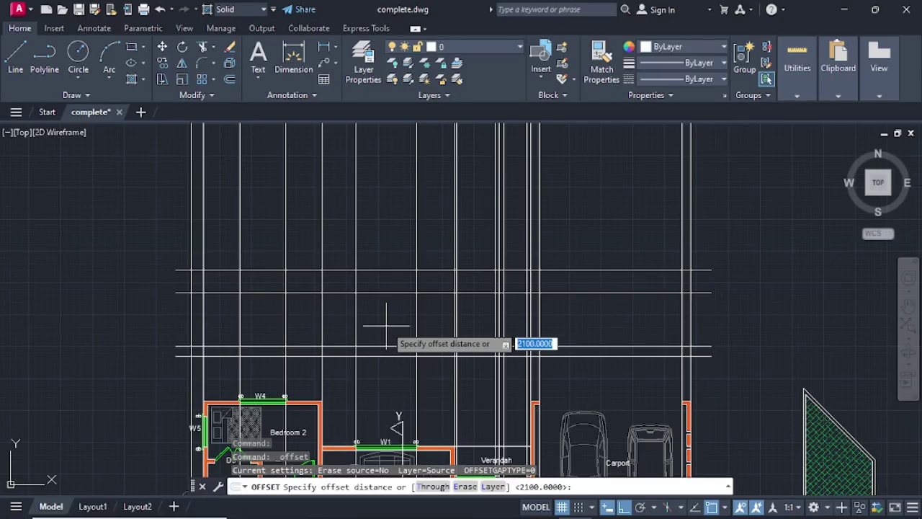
{"action": "type", "text": "00"}
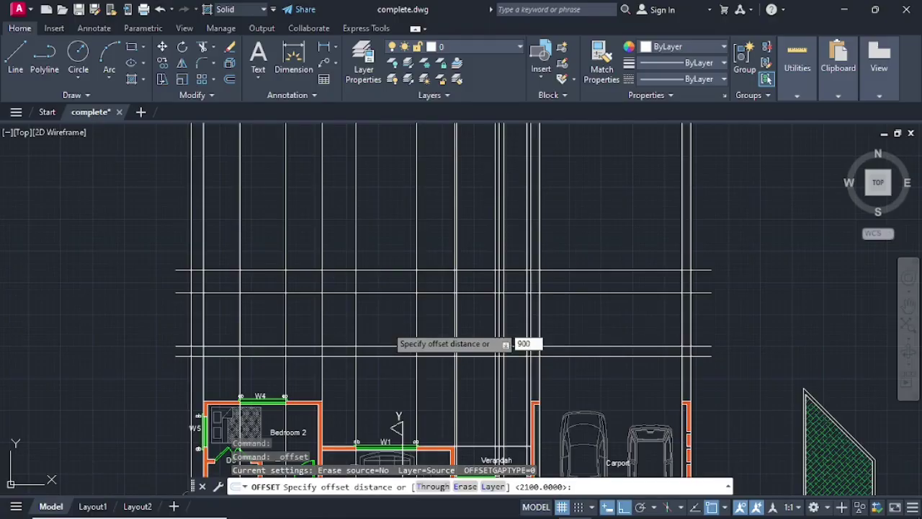
{"action": "key", "text": "Return"}
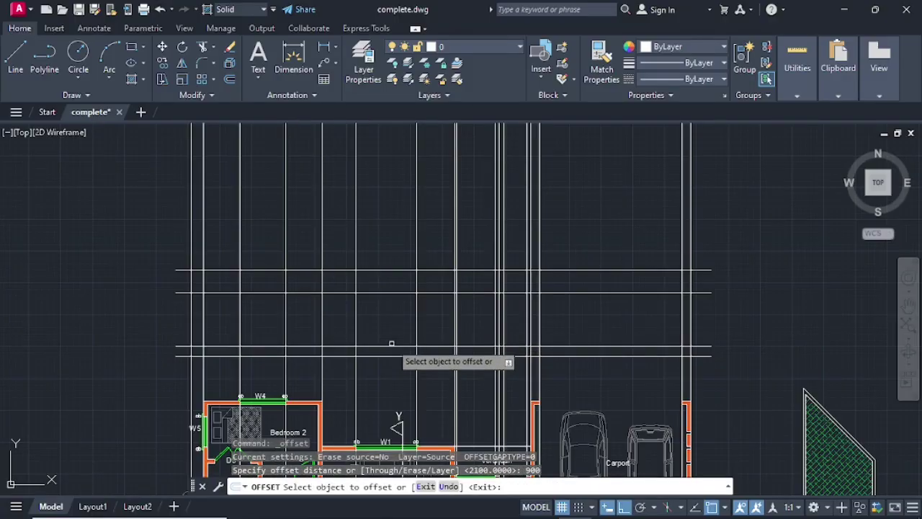
{"action": "left_click", "coordinate": [390, 346]}
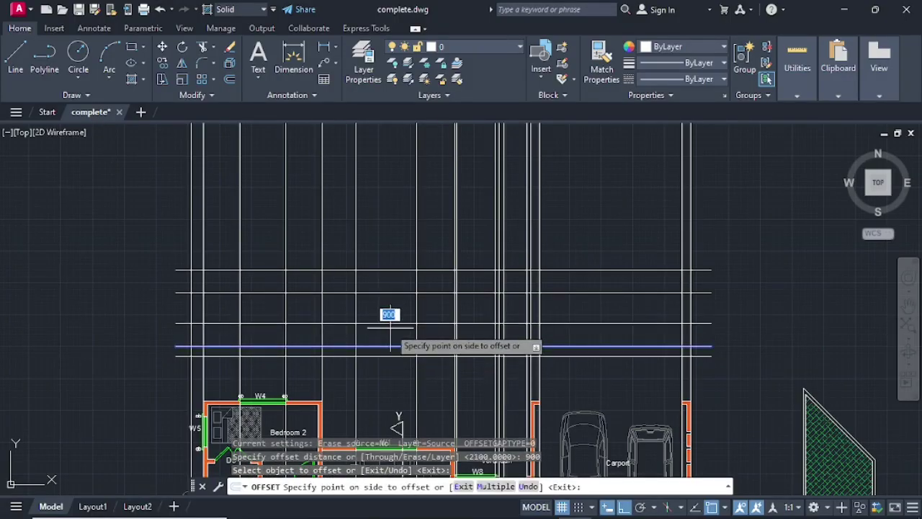
{"action": "left_click", "coordinate": [389, 328]}
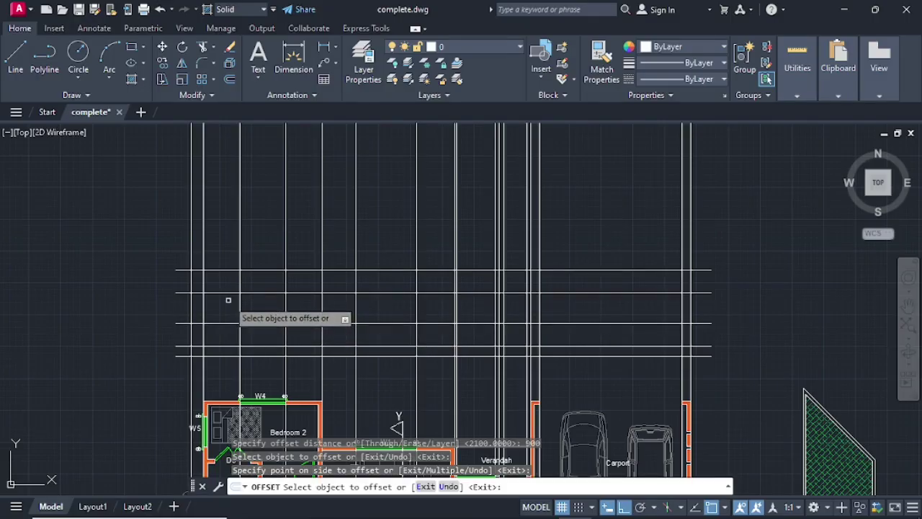
{"action": "key", "text": "Escape"}
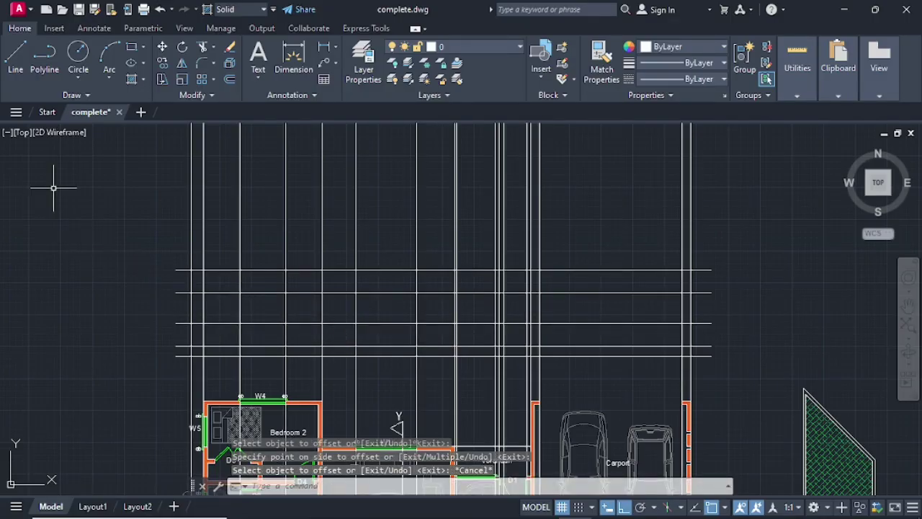
Step: Trim the left overhangs of the four upper horizontal lines back to the leftmost vertical construction line
{"action": "type", "text": "t or"}
{"action": "key", "text": "Return"}
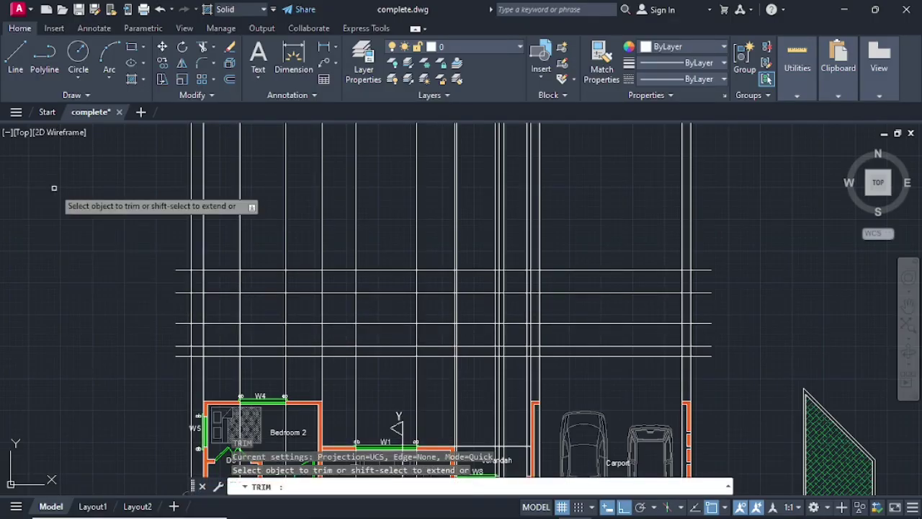
{"action": "left_click", "coordinate": [182, 258]}
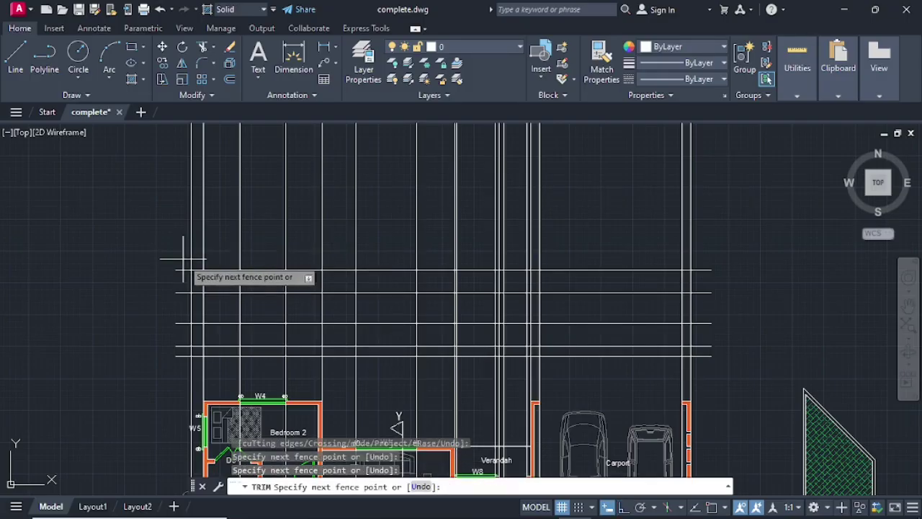
{"action": "left_click", "coordinate": [181, 354]}
{"action": "key", "text": "Return"}
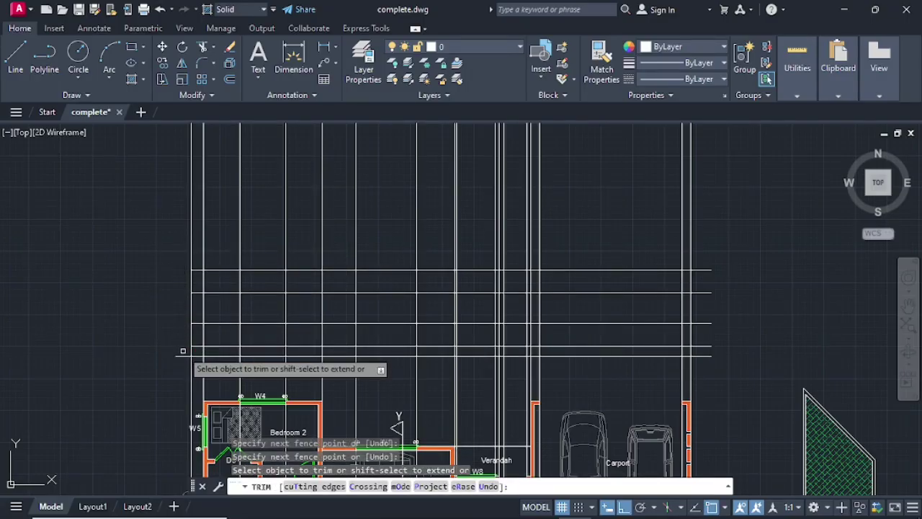
Step: Trim away all vertical construction line segments between the two lowest horizontal lines, using a fence across the whole width
{"action": "scroll", "coordinate": [181, 350], "scroll_direction": "up", "scroll_amount": 3}
{"action": "left_click", "coordinate": [186, 351]}
{"action": "scroll", "coordinate": [448, 365], "scroll_direction": "down", "scroll_amount": 5}
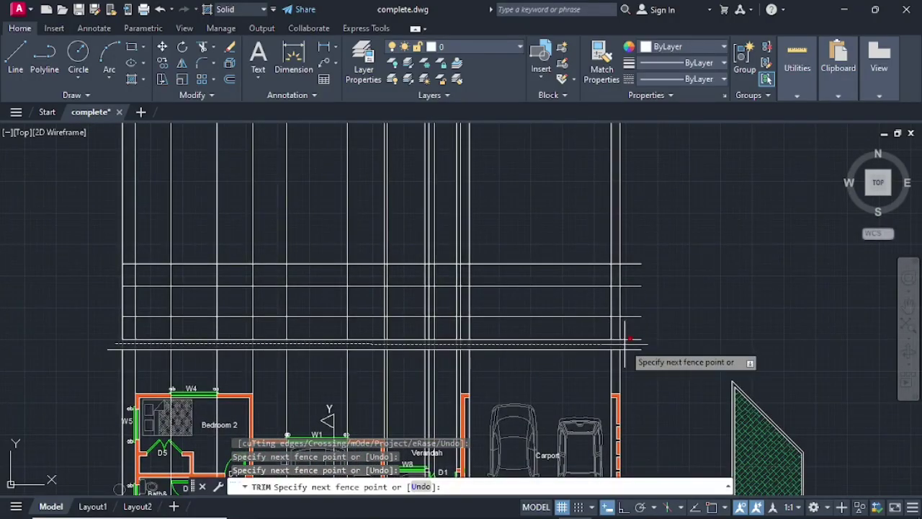
{"action": "key", "text": "Return"}
Step: Trim the right overhangs of the upper horizontal lines back to the rightmost vertical line and end trimming
{"action": "left_click", "coordinate": [629, 341]}
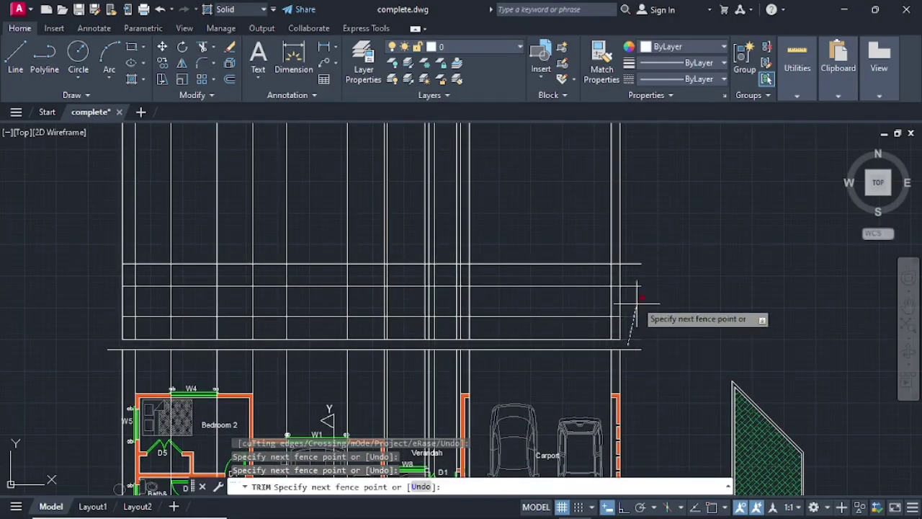
{"action": "left_click", "coordinate": [632, 261]}
{"action": "key", "text": "Return"}
{"action": "scroll", "coordinate": [513, 278], "scroll_direction": "up", "scroll_amount": 2}
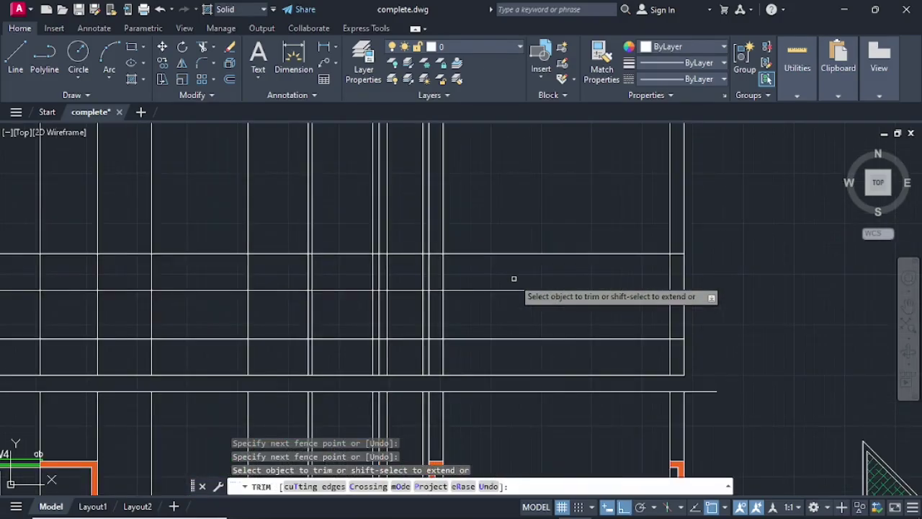
{"action": "scroll", "coordinate": [513, 278], "scroll_direction": "down", "scroll_amount": 3}
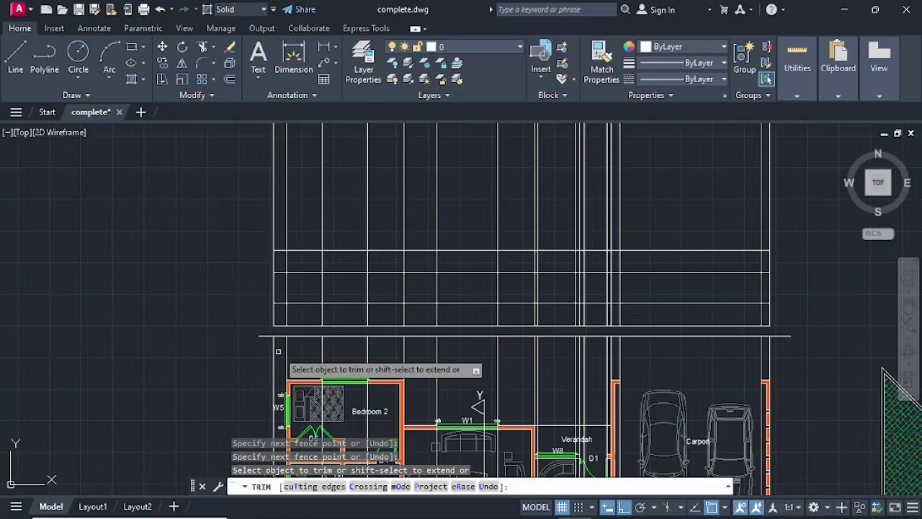
{"action": "key", "text": "Escape"}
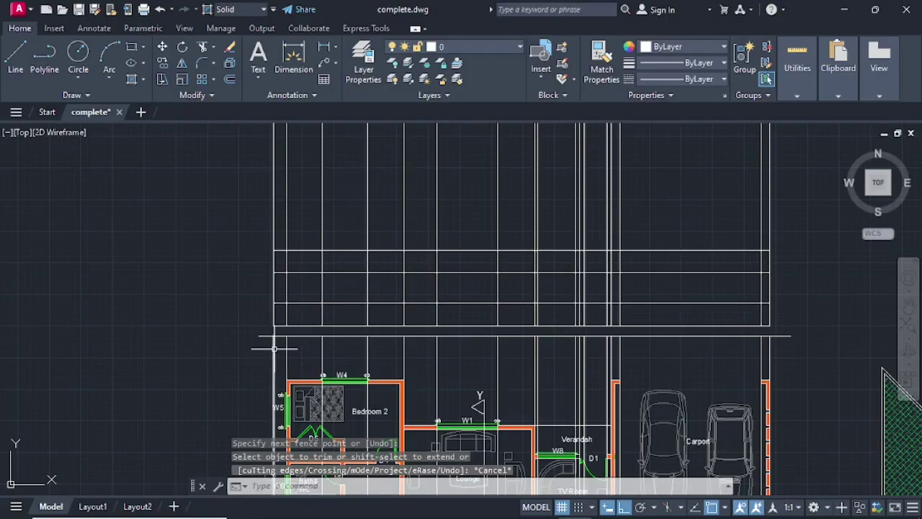
Step: Delete all the leftover vertical construction lines that run from the lowest horizontal line down through the floor plan
{"action": "left_click", "coordinate": [274, 349]}
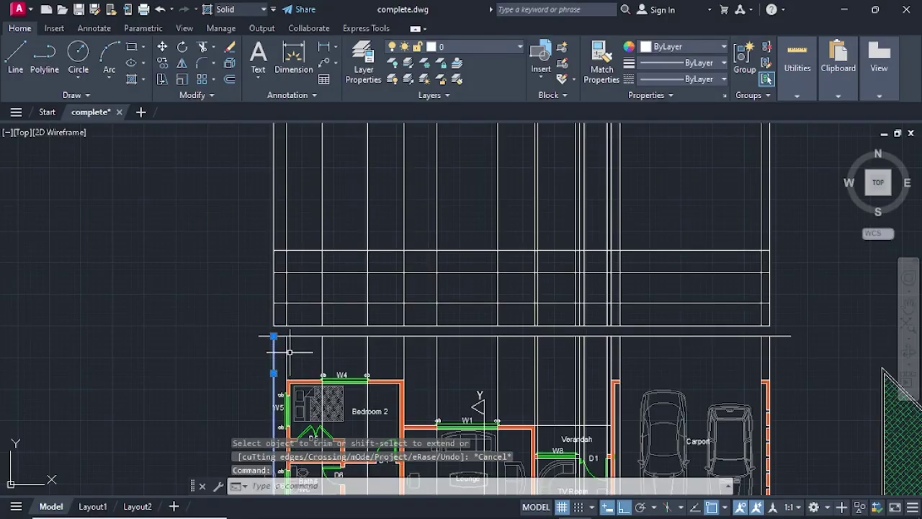
{"action": "left_click", "coordinate": [287, 353]}
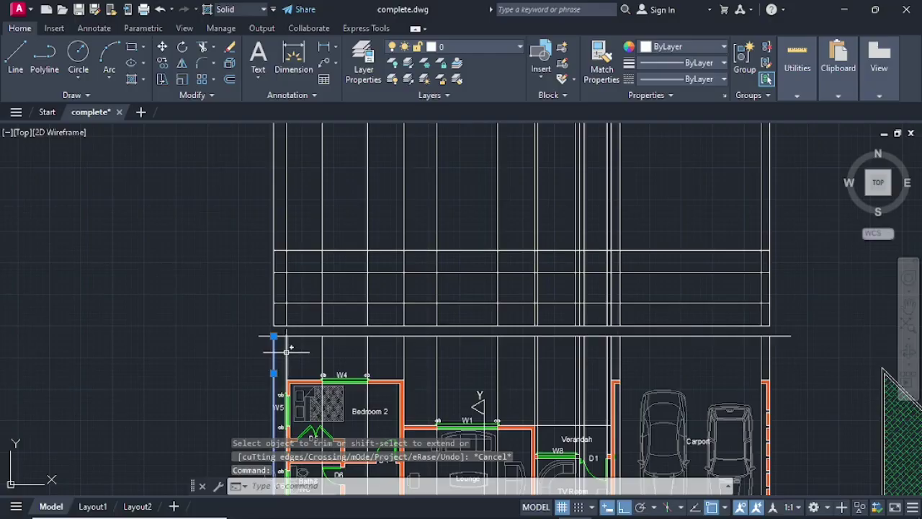
{"action": "left_click", "coordinate": [322, 350]}
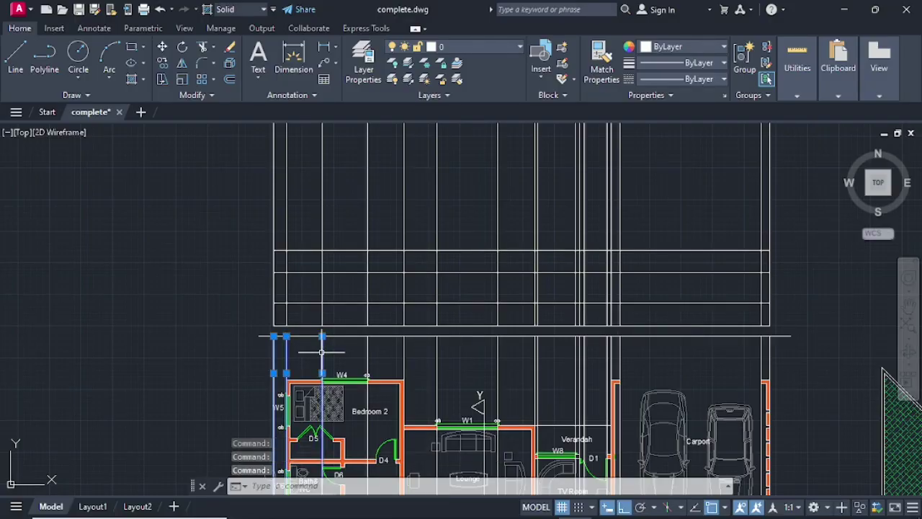
{"action": "left_click", "coordinate": [367, 353]}
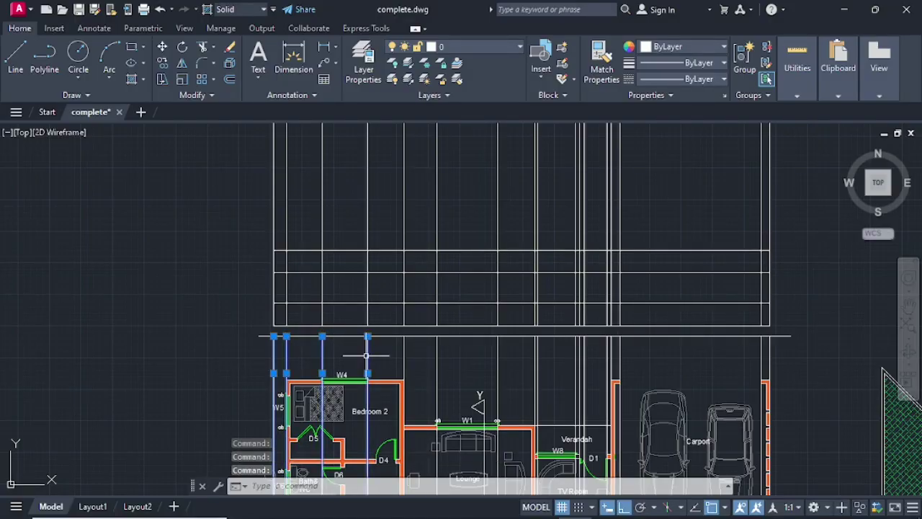
{"action": "left_click", "coordinate": [403, 356]}
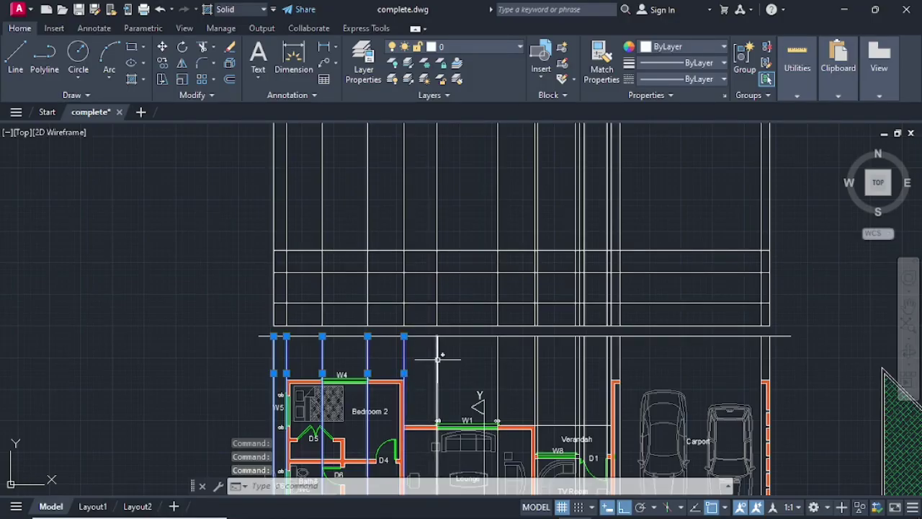
{"action": "left_click", "coordinate": [436, 356]}
{"action": "left_click", "coordinate": [498, 355]}
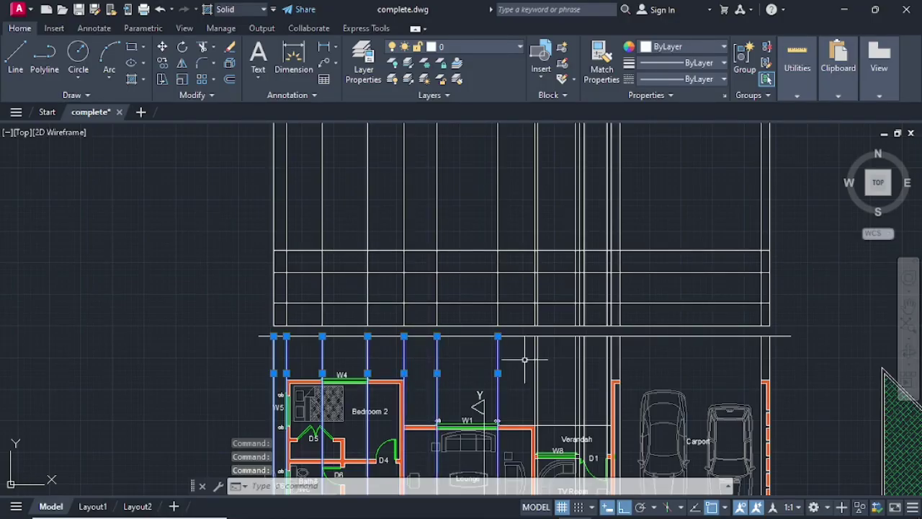
{"action": "left_click", "coordinate": [535, 357]}
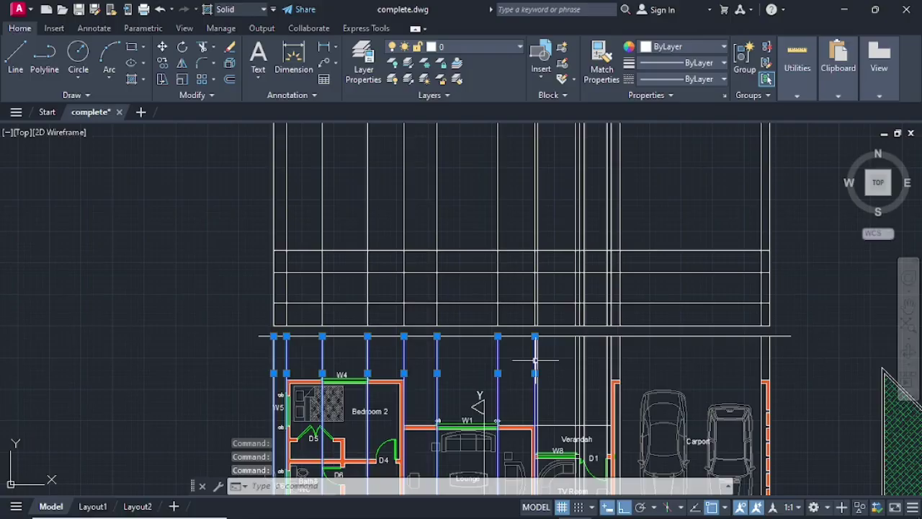
{"action": "left_click", "coordinate": [577, 356]}
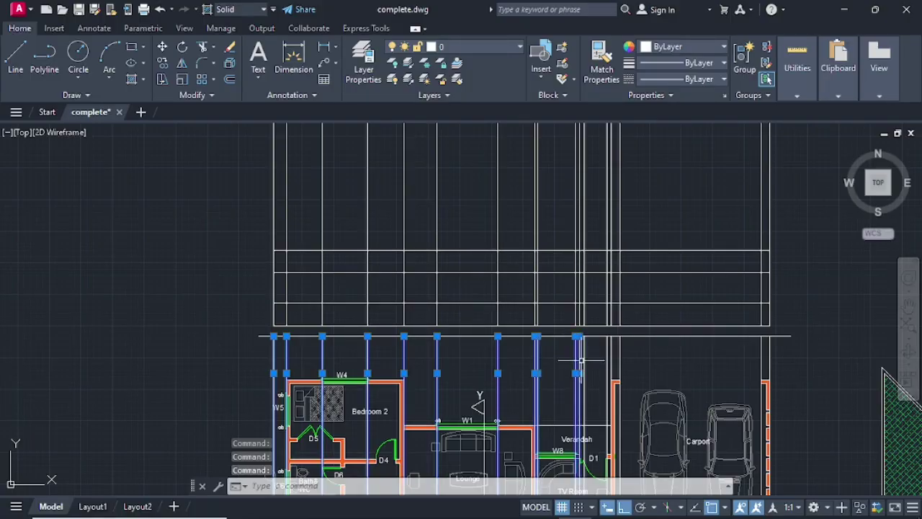
{"action": "left_click", "coordinate": [584, 361]}
{"action": "left_click", "coordinate": [610, 356]}
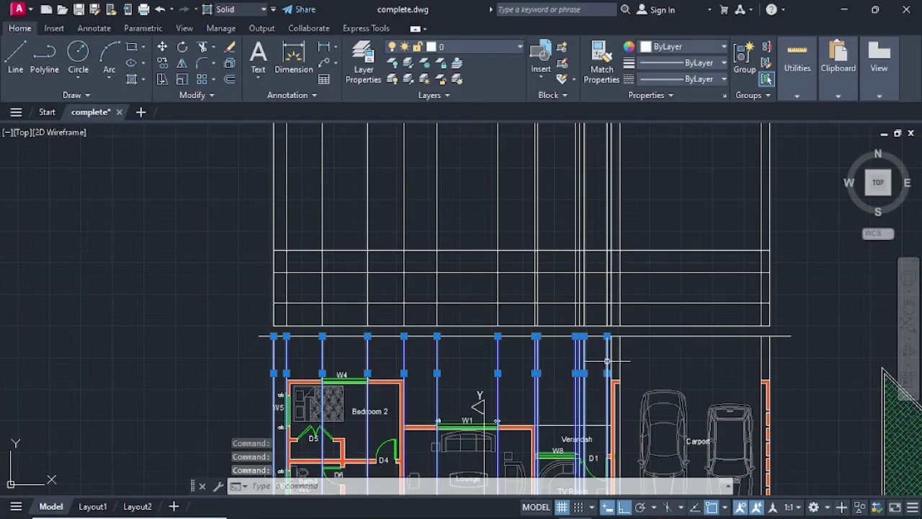
{"action": "left_click", "coordinate": [620, 355]}
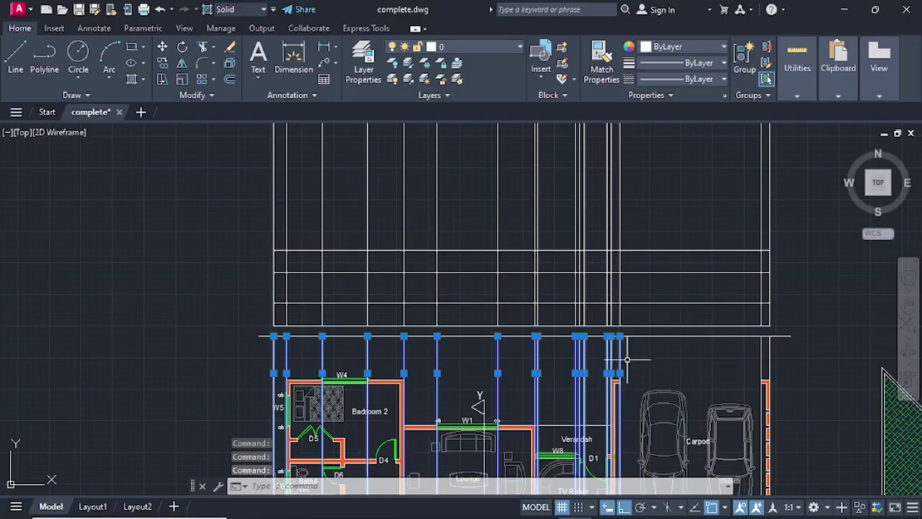
{"action": "left_click", "coordinate": [761, 354]}
{"action": "left_click", "coordinate": [770, 353]}
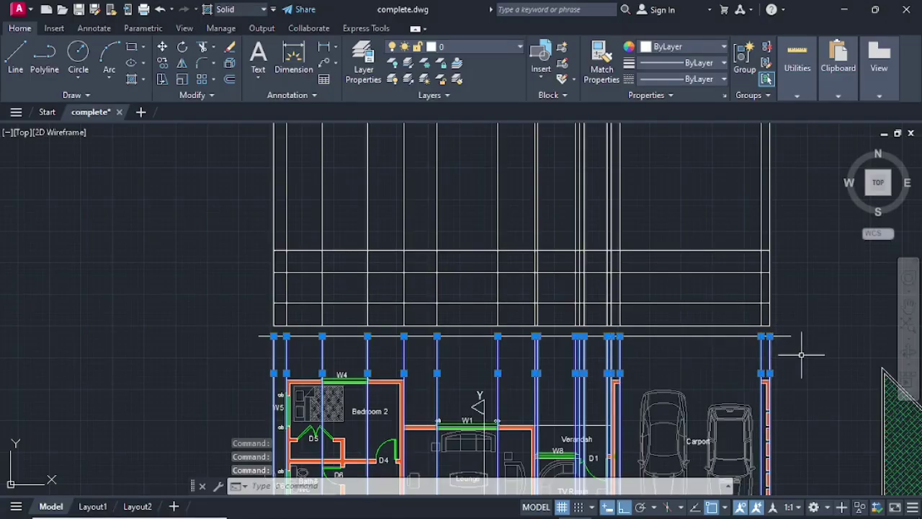
{"action": "key", "text": "Delete"}
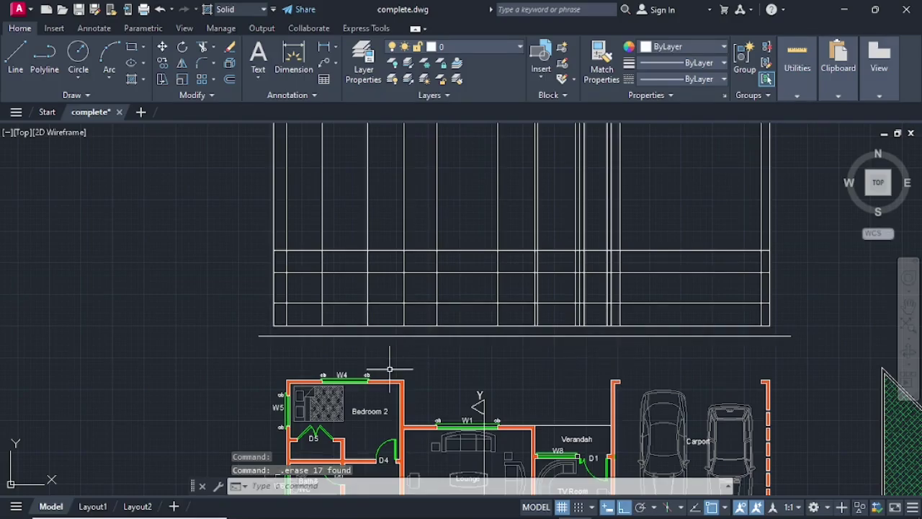
Step: Make the text layer the current layer
{"action": "middle_click_drag", "start_coordinate": [517, 362], "coordinate": [449, 375]}
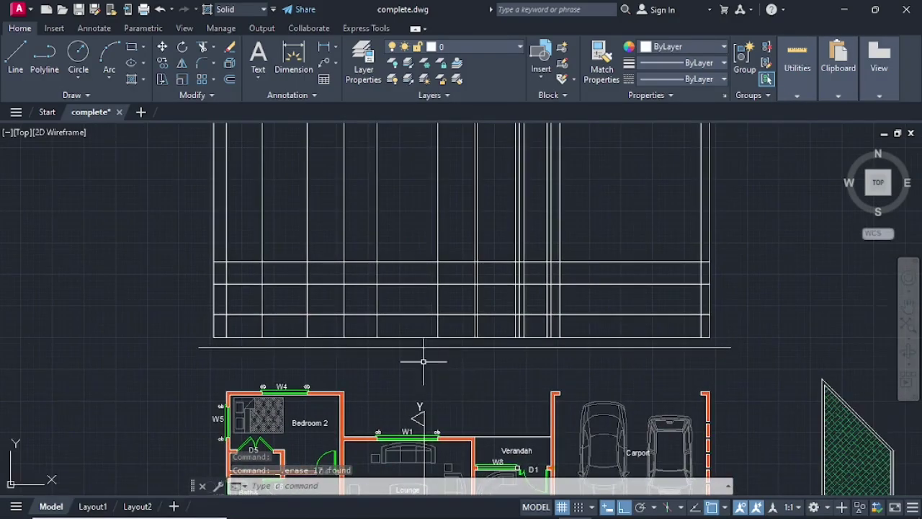
{"action": "left_click", "coordinate": [519, 46]}
{"action": "left_click", "coordinate": [448, 144]}
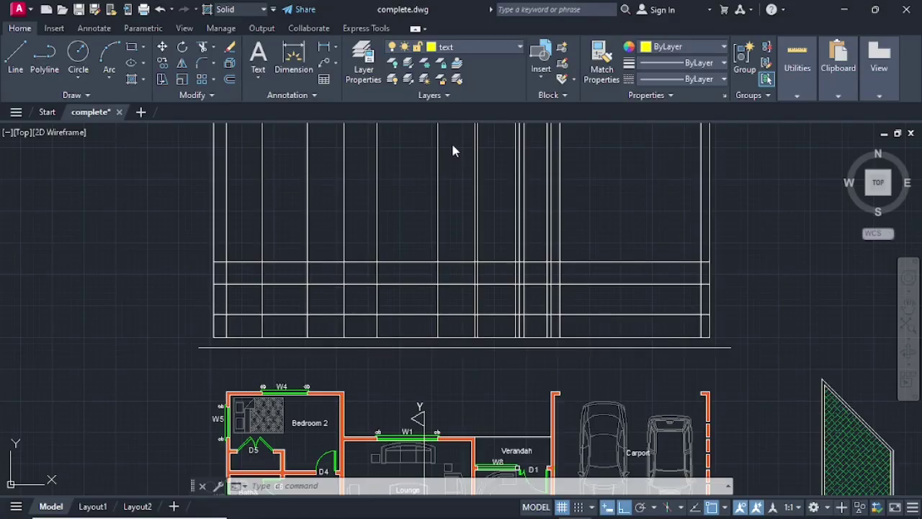
Step: Draw an 1100 by 2100 rectangle for door D1 on the elevation grid, from the second horizontal line down to the base line
{"action": "left_click", "coordinate": [133, 48]}
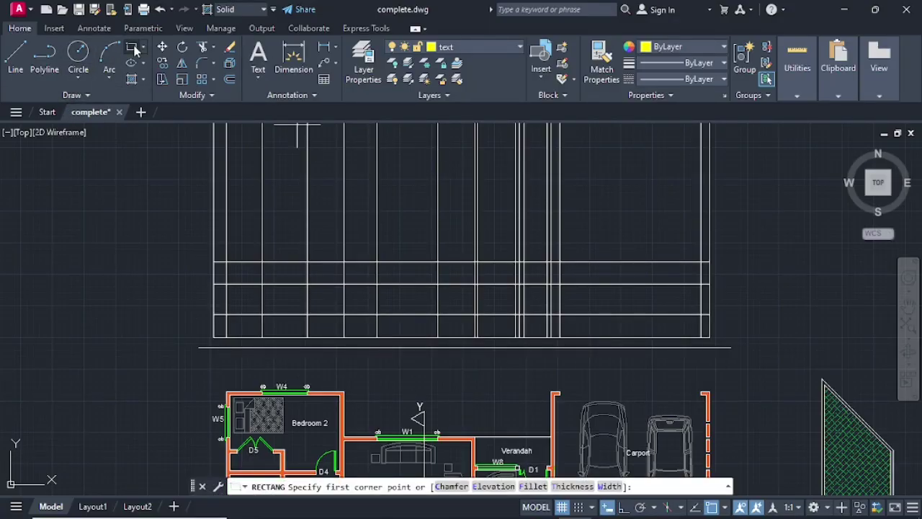
{"action": "left_click", "coordinate": [133, 48]}
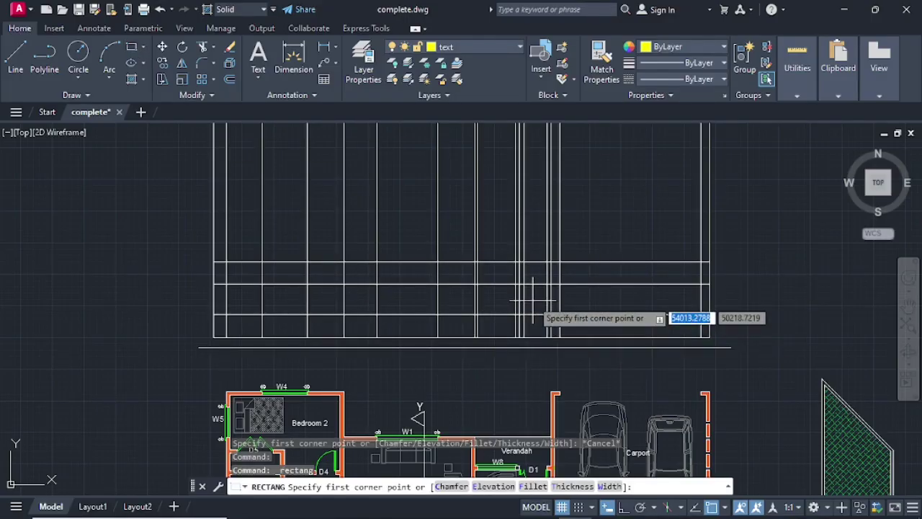
{"action": "middle_click_drag", "start_coordinate": [537, 301], "coordinate": [512, 273]}
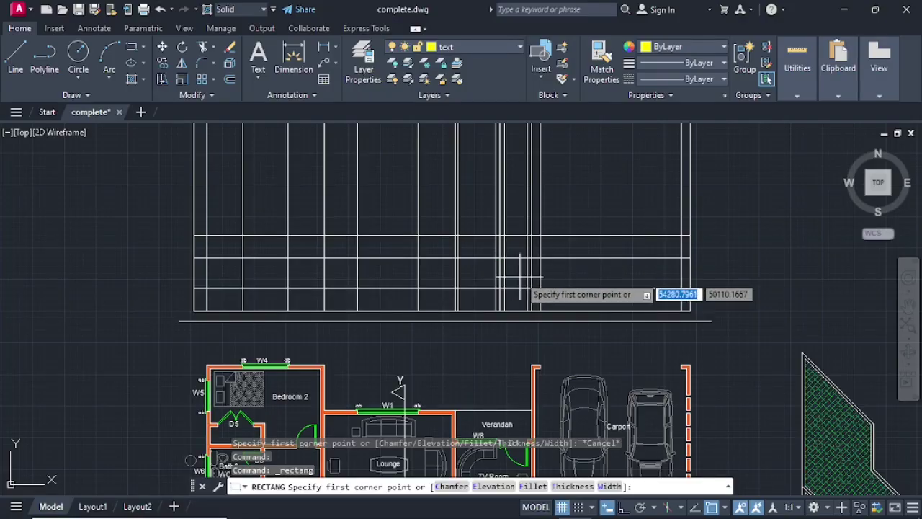
{"action": "middle_click_drag", "start_coordinate": [514, 280], "coordinate": [517, 246]}
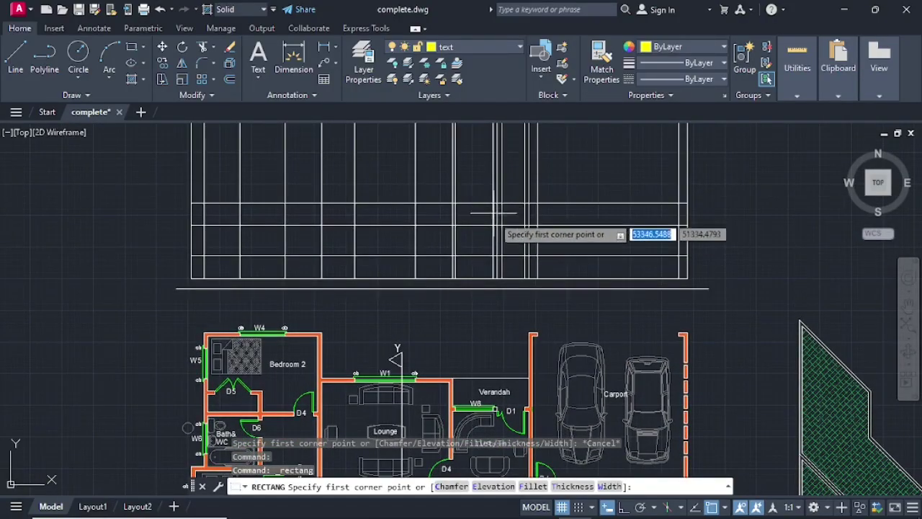
{"action": "scroll", "coordinate": [493, 225], "scroll_direction": "up", "scroll_amount": 2}
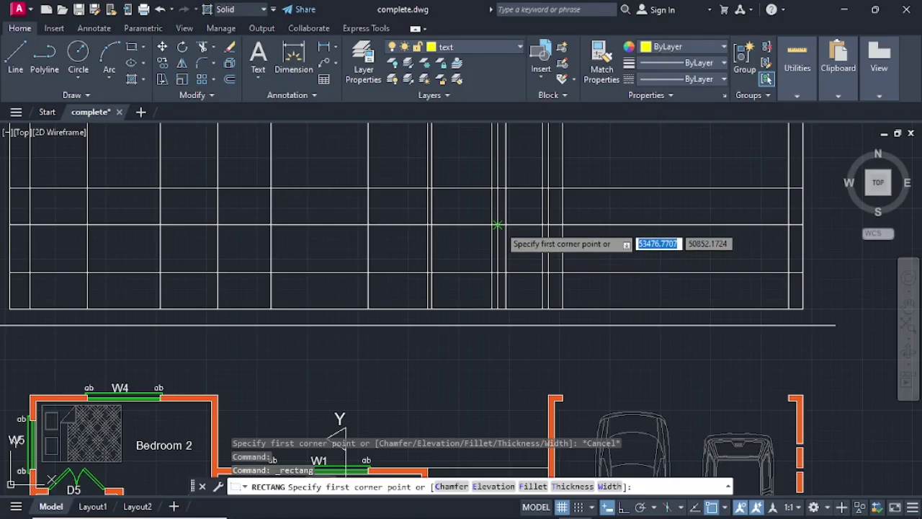
{"action": "left_click", "coordinate": [497, 225]}
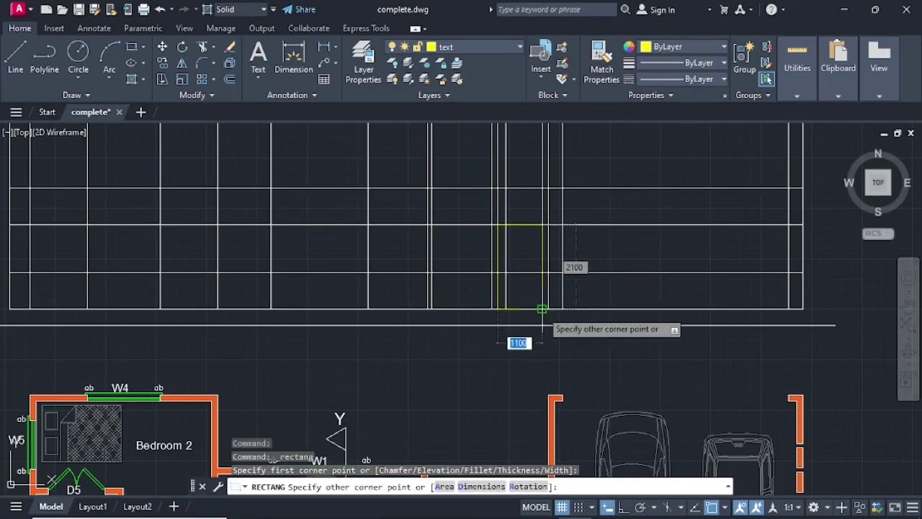
{"action": "left_click", "coordinate": [541, 309]}
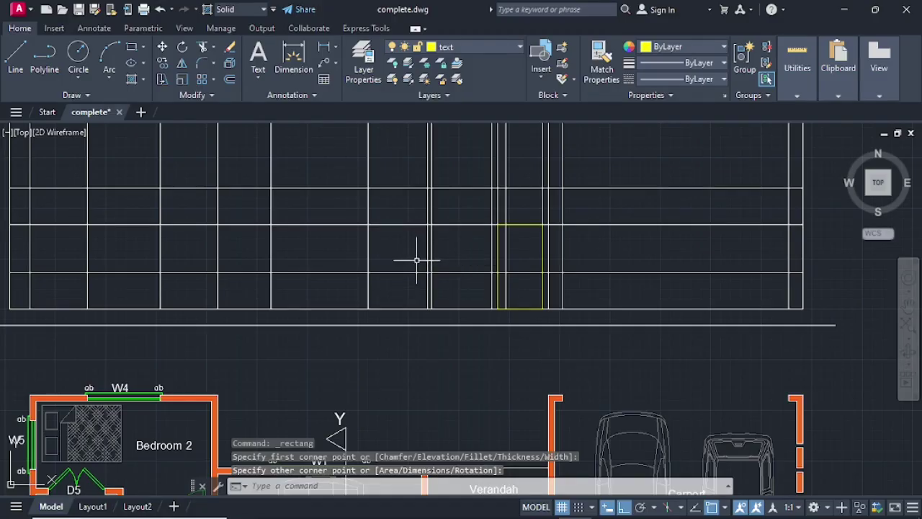
Step: Draw a rectangle for window W1 between its two projected vertical lines and the horizontal head and sill lines
{"action": "scroll", "coordinate": [396, 250], "scroll_direction": "down", "scroll_amount": 3}
{"action": "middle_click_drag", "start_coordinate": [395, 247], "coordinate": [498, 265]}
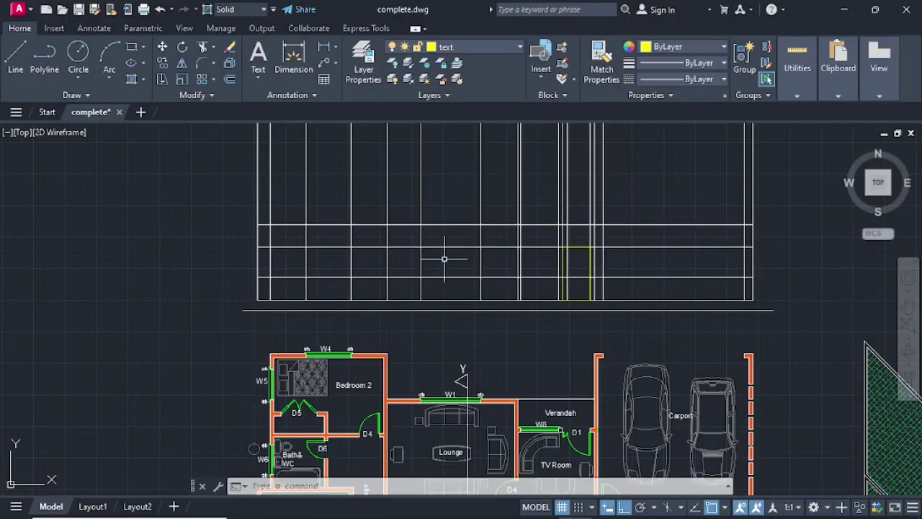
{"action": "type", "text": "rec"}
{"action": "key", "text": "Return"}
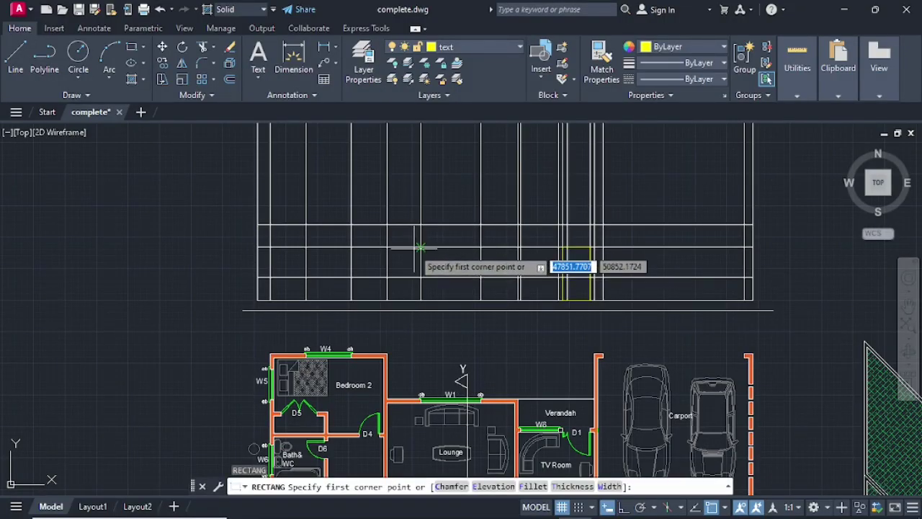
{"action": "left_click", "coordinate": [420, 247]}
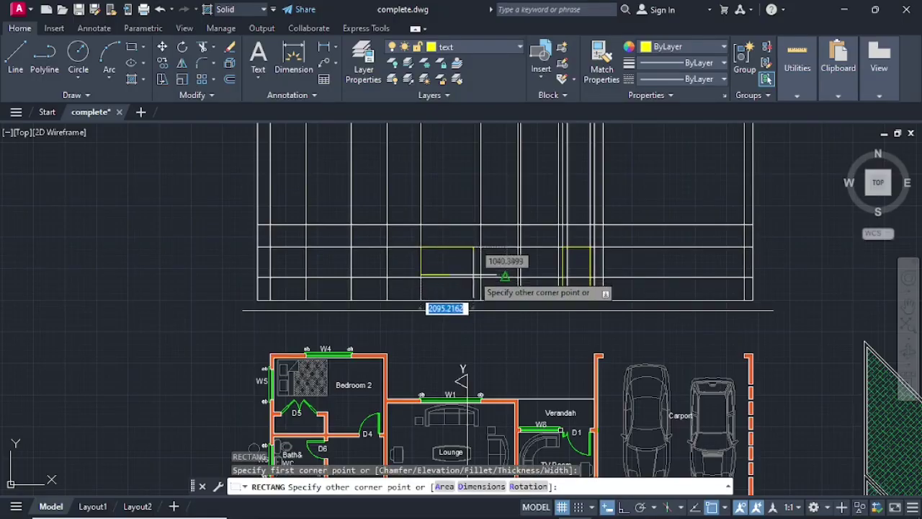
{"action": "left_click", "coordinate": [480, 276]}
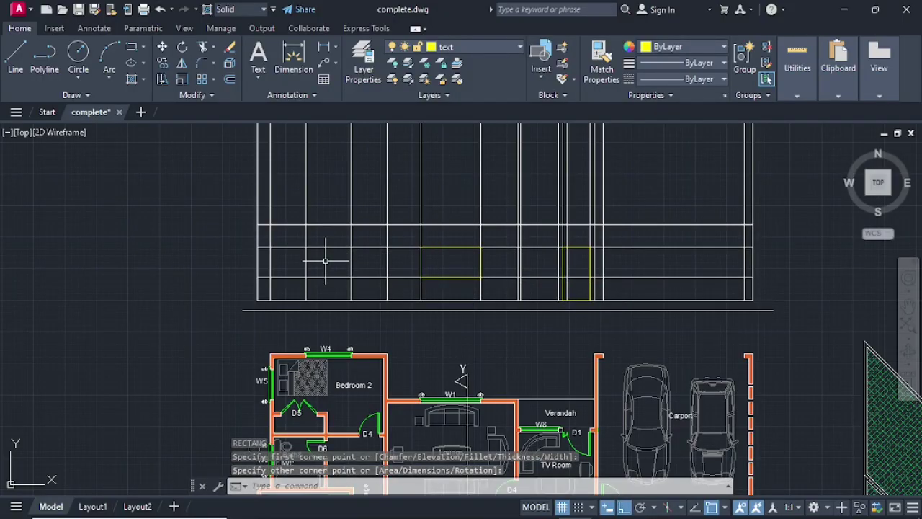
Step: Outline window W4 with a rectangle between its projected vertical lines, from the head line to the sill line
{"action": "key", "text": "Return"}
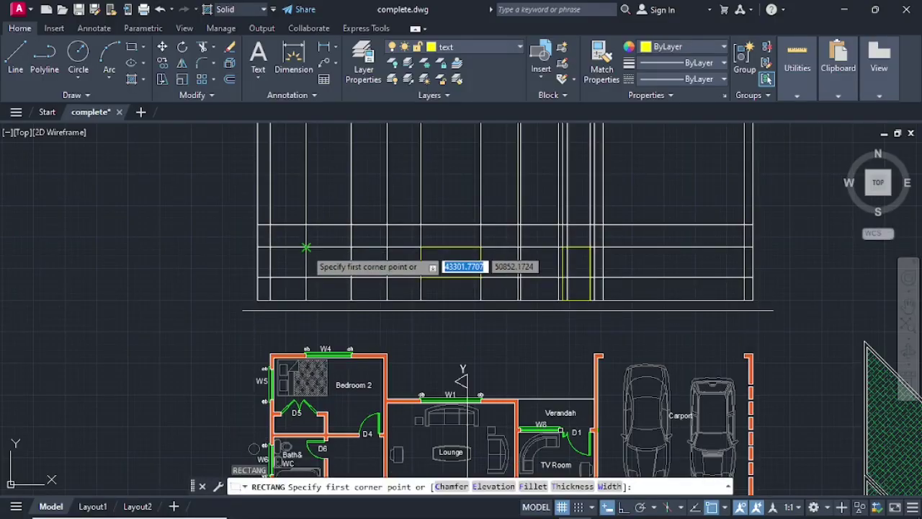
{"action": "left_click", "coordinate": [306, 247]}
{"action": "left_click", "coordinate": [350, 276]}
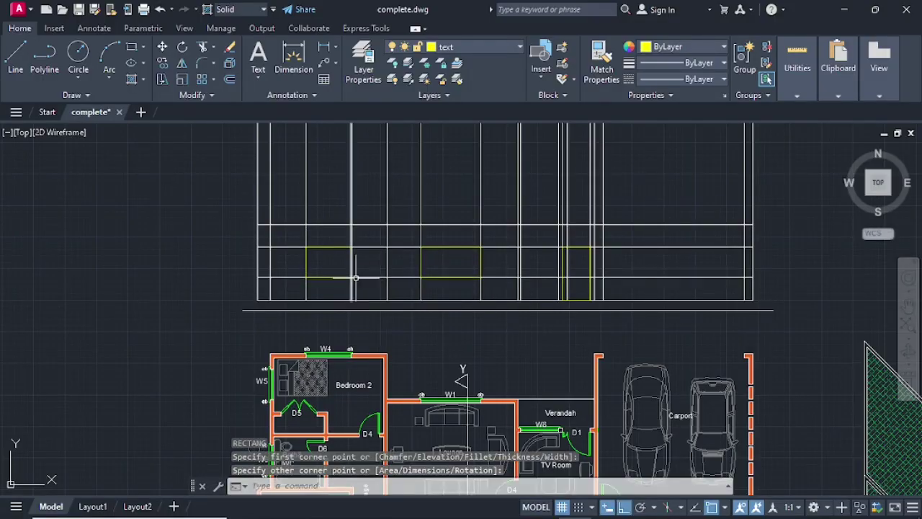
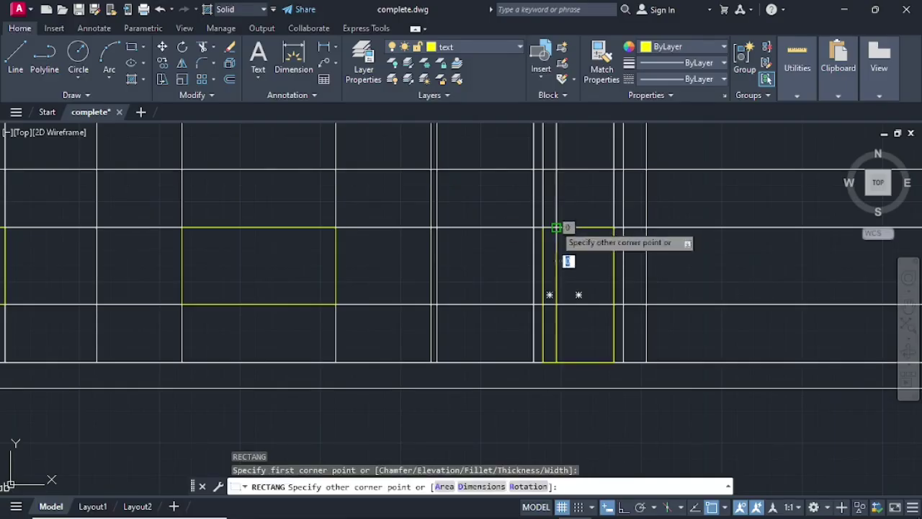
Step: Complete a rectangle for the main leaf of door D1, from the inner vertical line to the door outline's lower right corner
{"action": "left_click", "coordinate": [611, 362]}
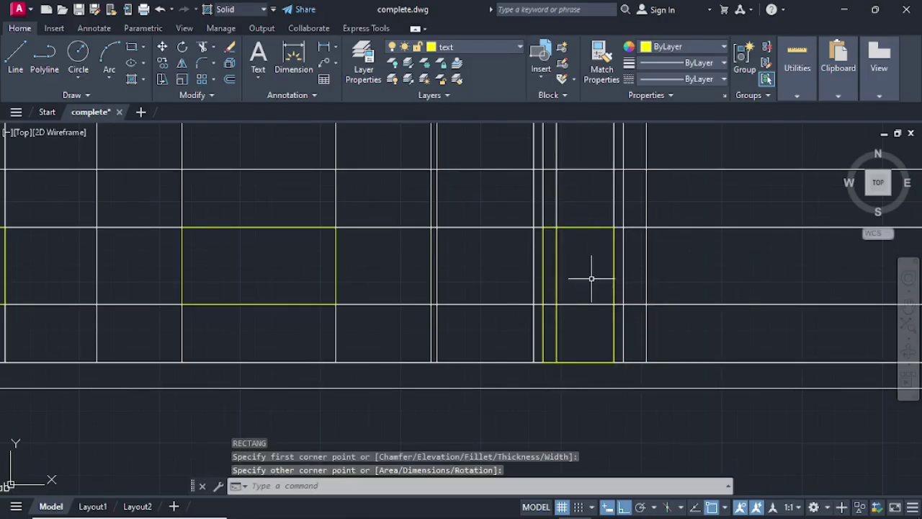
{"action": "key", "text": "Escape"}
Step: Draw a rectangle for the verandah window W8 between its projected vertical lines and the head and sill lines
{"action": "scroll", "coordinate": [510, 293], "scroll_direction": "down", "scroll_amount": 6}
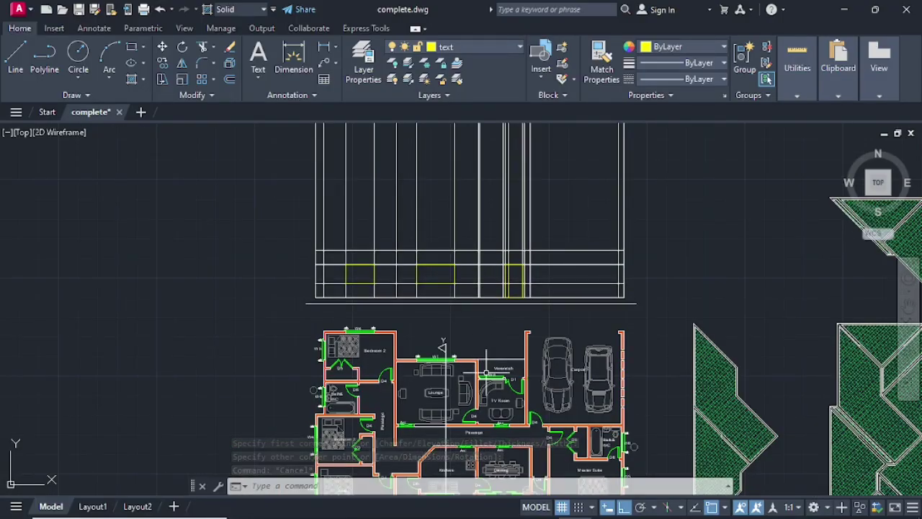
{"action": "scroll", "coordinate": [488, 374], "scroll_direction": "up", "scroll_amount": 5}
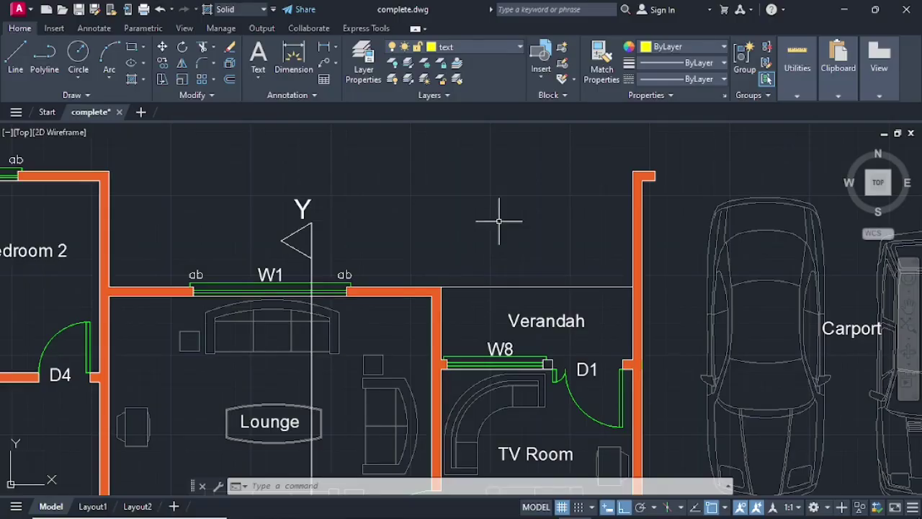
{"action": "mouse_move", "coordinate": [502, 203]}
{"action": "middle_mouse_down"}
{"action": "mouse_move", "coordinate": [496, 418]}
{"action": "mouse_move", "coordinate": [513, 295]}
{"action": "middle_mouse_up"}
{"action": "scroll", "coordinate": [513, 237], "scroll_direction": "down", "scroll_amount": 2}
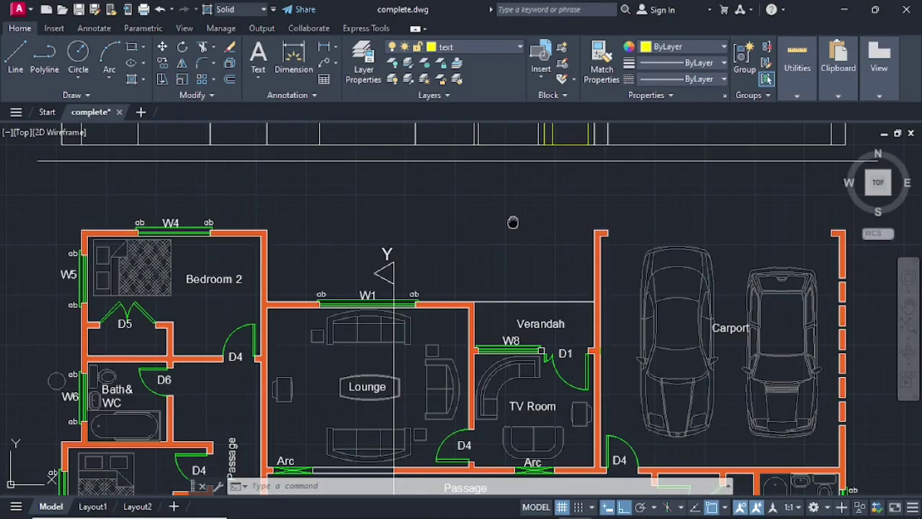
{"action": "middle_click_drag", "start_coordinate": [513, 221], "coordinate": [493, 375]}
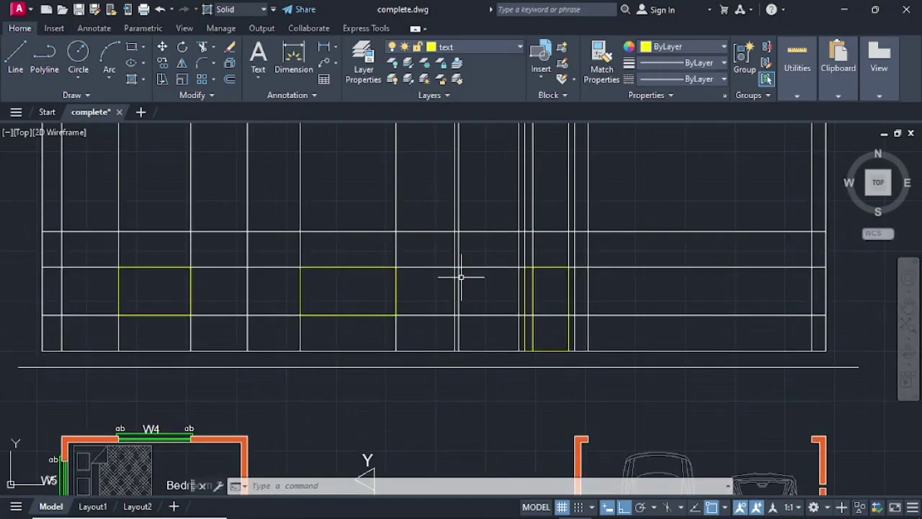
{"action": "type", "text": "rec"}
{"action": "key", "text": "Return"}
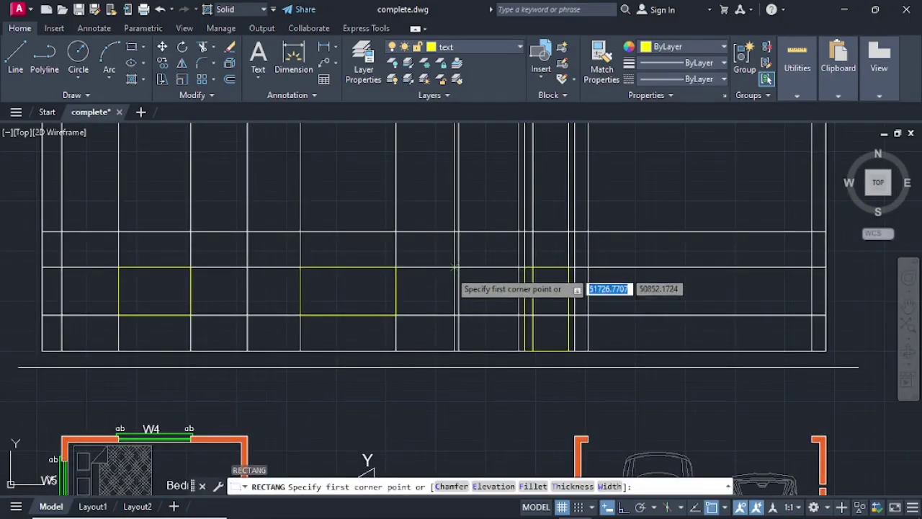
{"action": "left_click", "coordinate": [455, 267]}
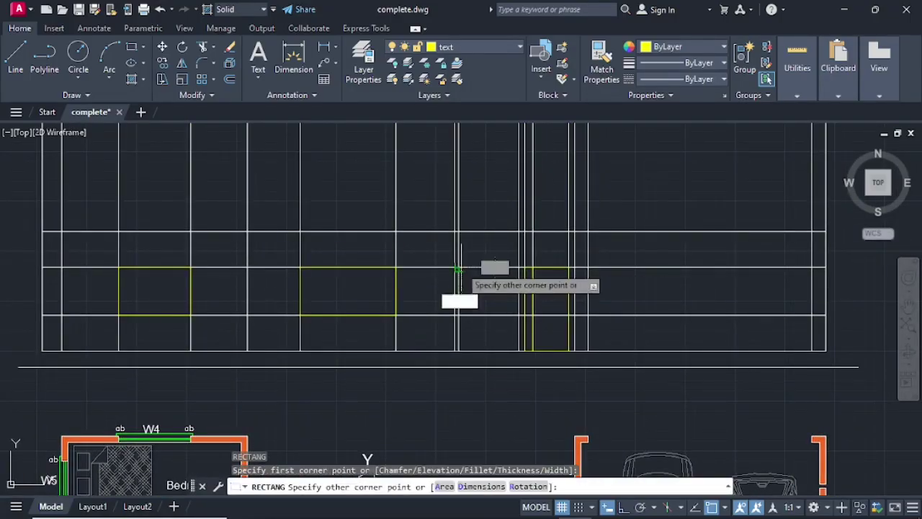
{"action": "left_click", "coordinate": [518, 314]}
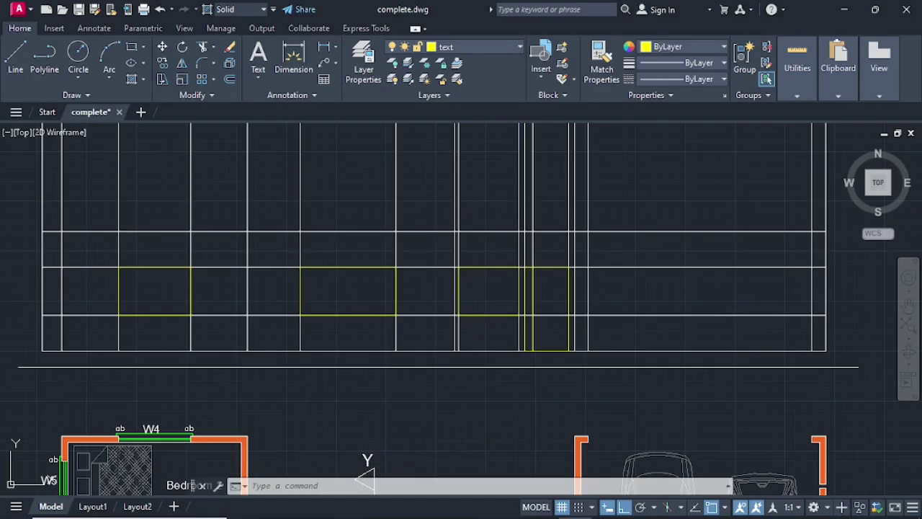
Step: Delete the two vertical construction lines running along the sides of the window W8 rectangle
{"action": "left_click", "coordinate": [519, 253]}
{"action": "left_click", "coordinate": [458, 252]}
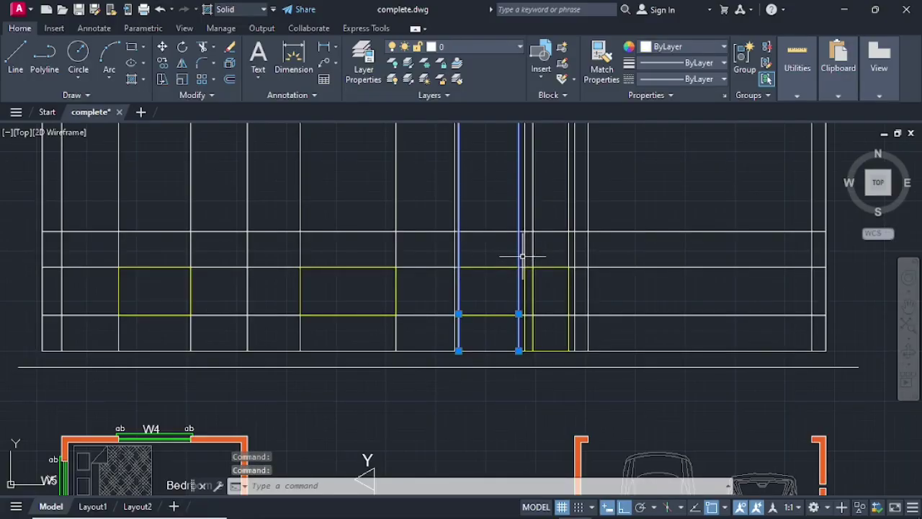
{"action": "scroll", "coordinate": [497, 305], "scroll_direction": "down", "scroll_amount": 2}
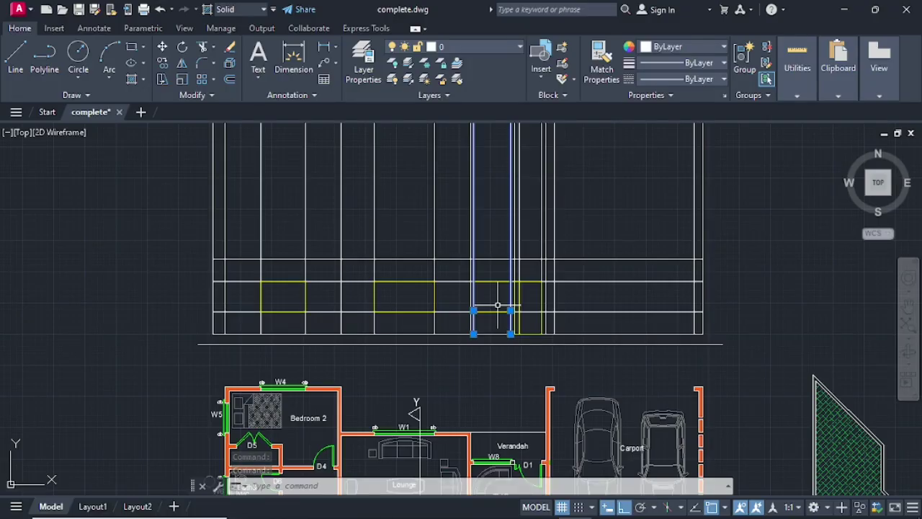
{"action": "middle_click_drag", "start_coordinate": [497, 305], "coordinate": [497, 292]}
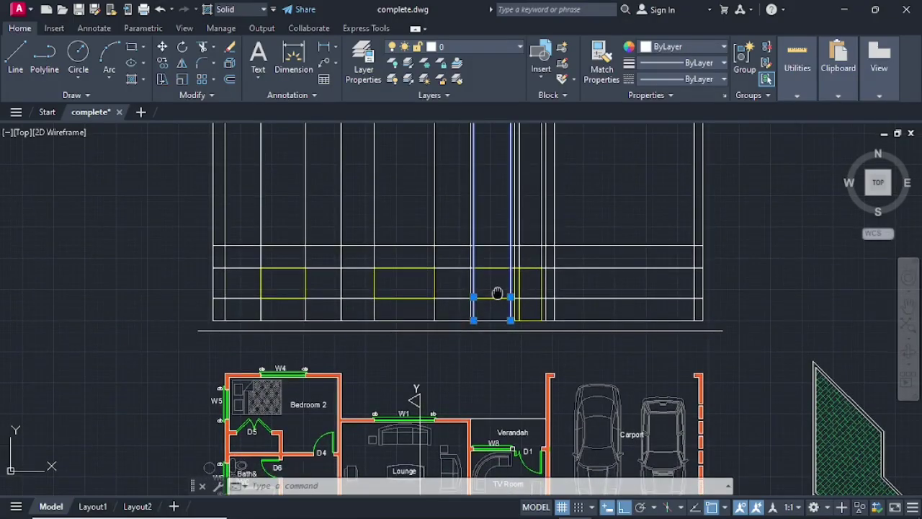
{"action": "scroll", "coordinate": [497, 292], "scroll_direction": "up", "scroll_amount": 5}
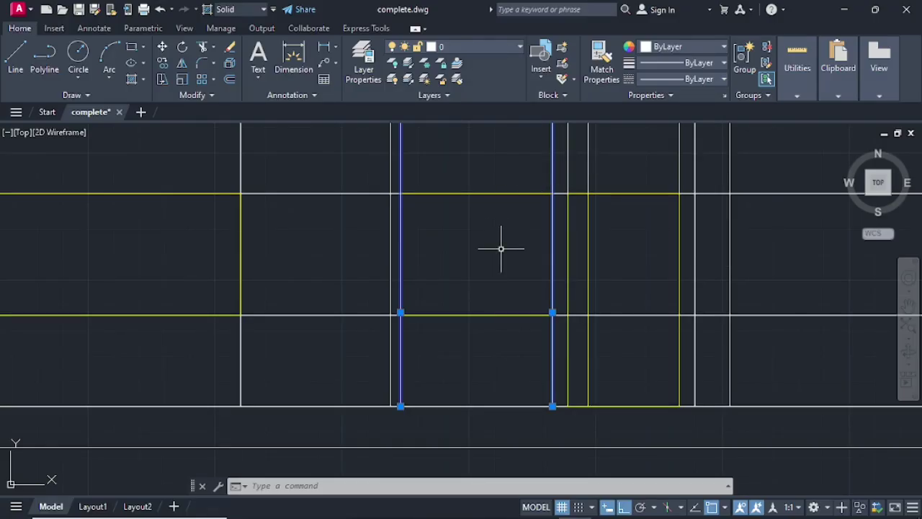
{"action": "key", "text": "Delete"}
Step: Delete the three vertical construction lines that run through the edges of the door D1 rectangles
{"action": "scroll", "coordinate": [519, 237], "scroll_direction": "down", "scroll_amount": 2}
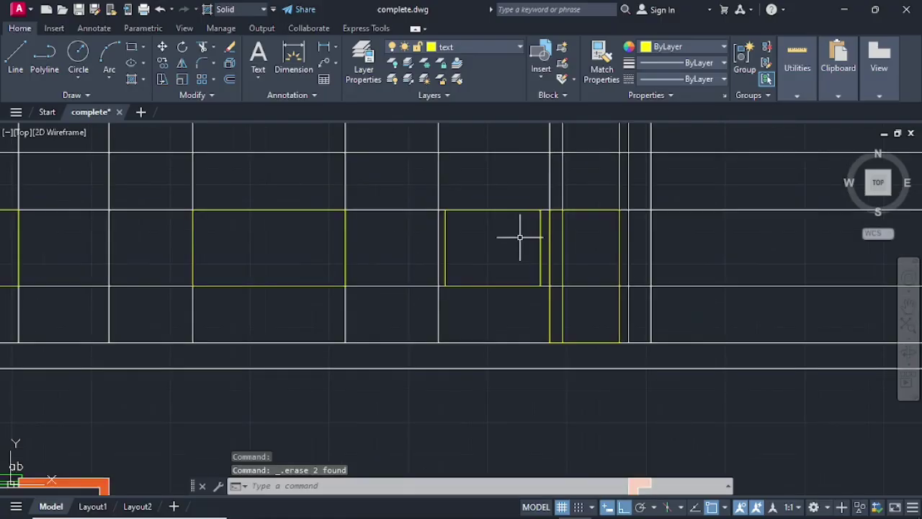
{"action": "middle_click_drag", "start_coordinate": [520, 237], "coordinate": [504, 260]}
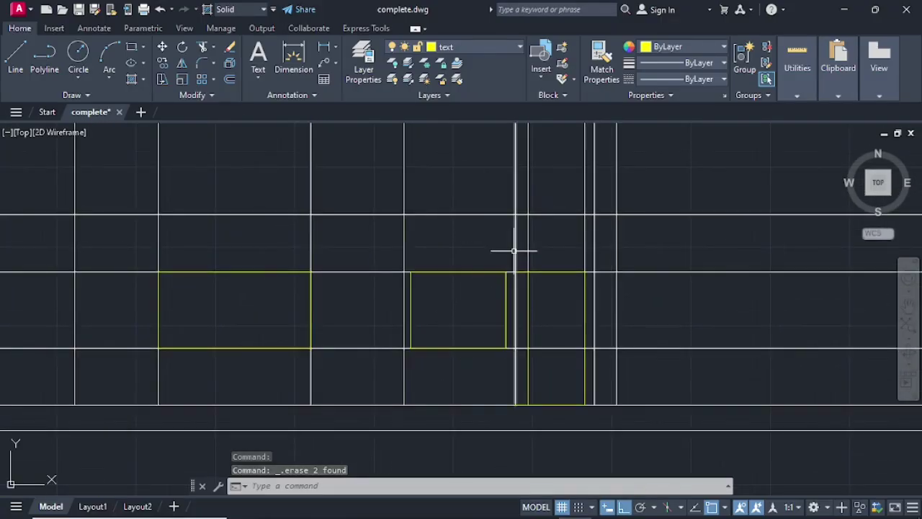
{"action": "left_click", "coordinate": [515, 249]}
{"action": "left_click", "coordinate": [530, 243]}
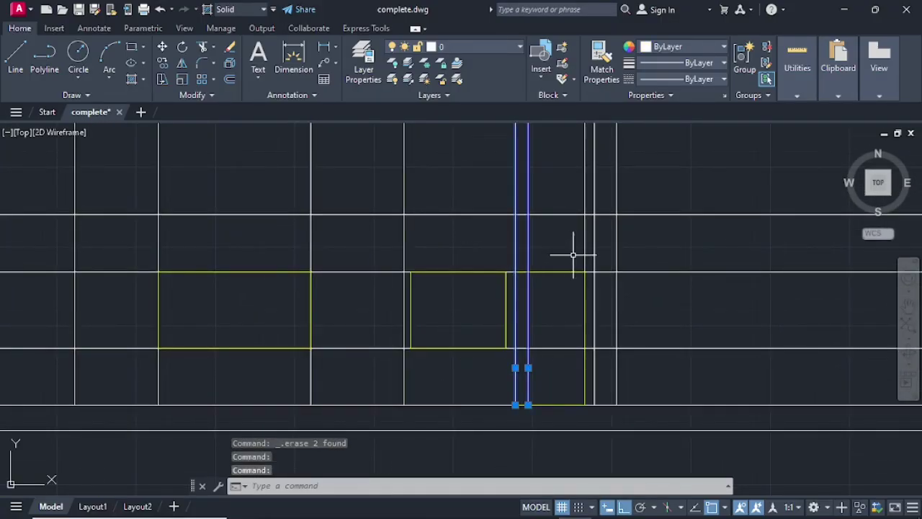
{"action": "left_click", "coordinate": [584, 254]}
{"action": "key", "text": "Delete"}
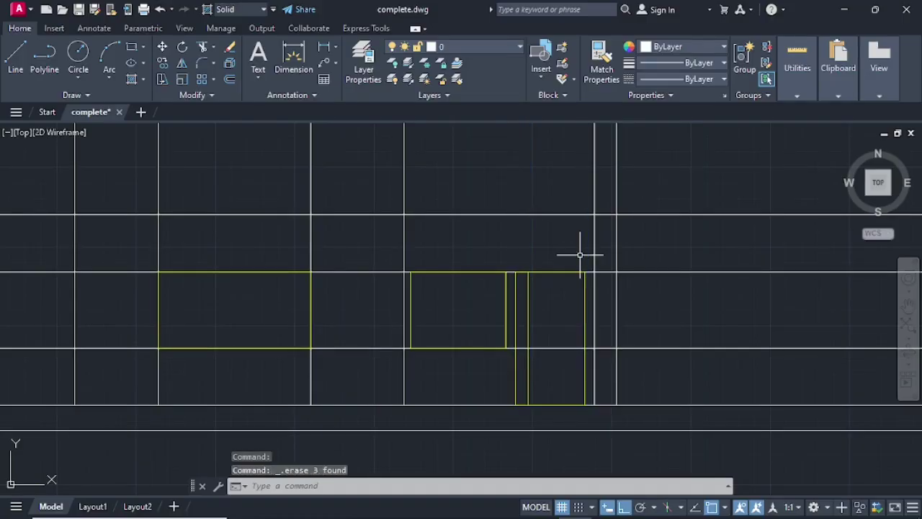
Step: Delete the two vertical construction lines along the sides of the window W1 rectangle
{"action": "scroll", "coordinate": [543, 274], "scroll_direction": "down", "scroll_amount": 5}
{"action": "scroll", "coordinate": [478, 291], "scroll_direction": "up", "scroll_amount": 4}
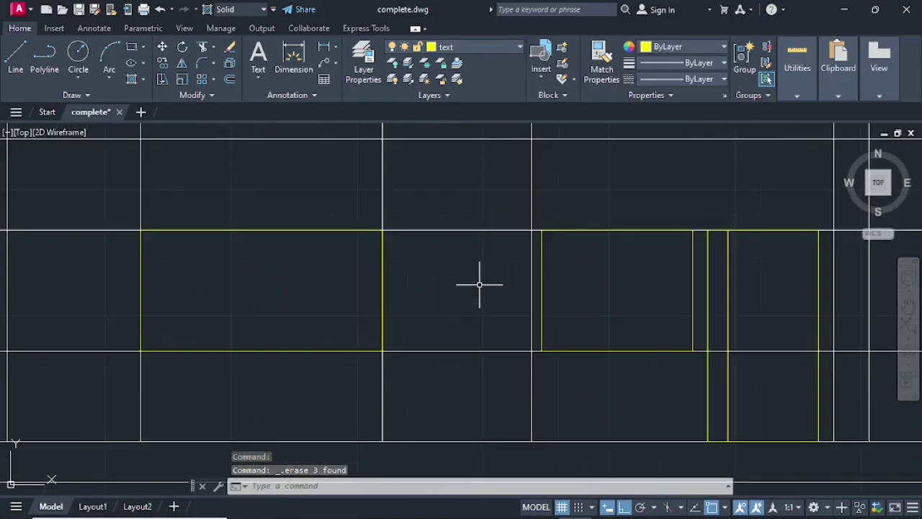
{"action": "left_click", "coordinate": [382, 199]}
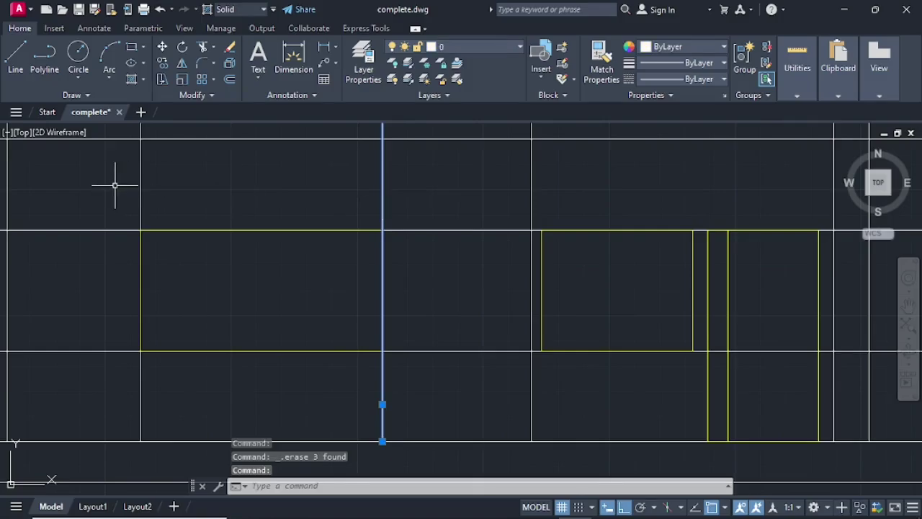
{"action": "left_click", "coordinate": [142, 194]}
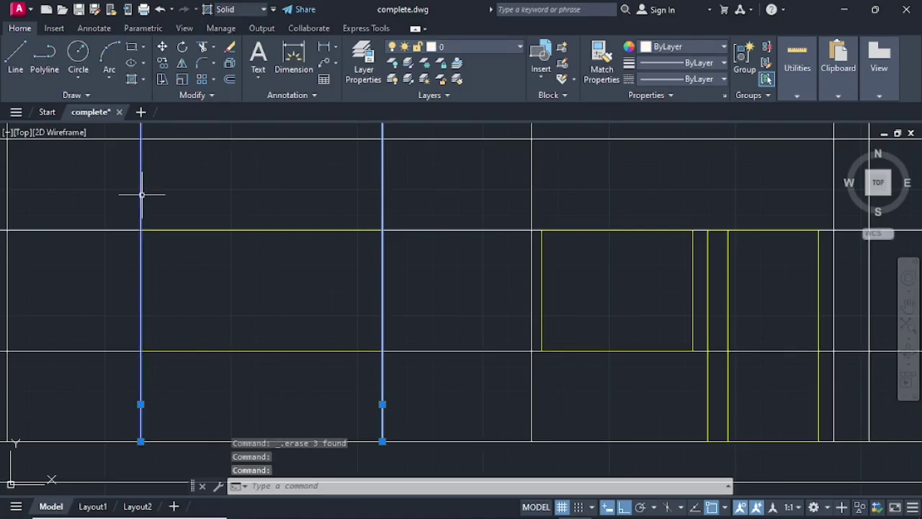
{"action": "key", "text": "Delete"}
{"action": "scroll", "coordinate": [140, 202], "scroll_direction": "down", "scroll_amount": 2}
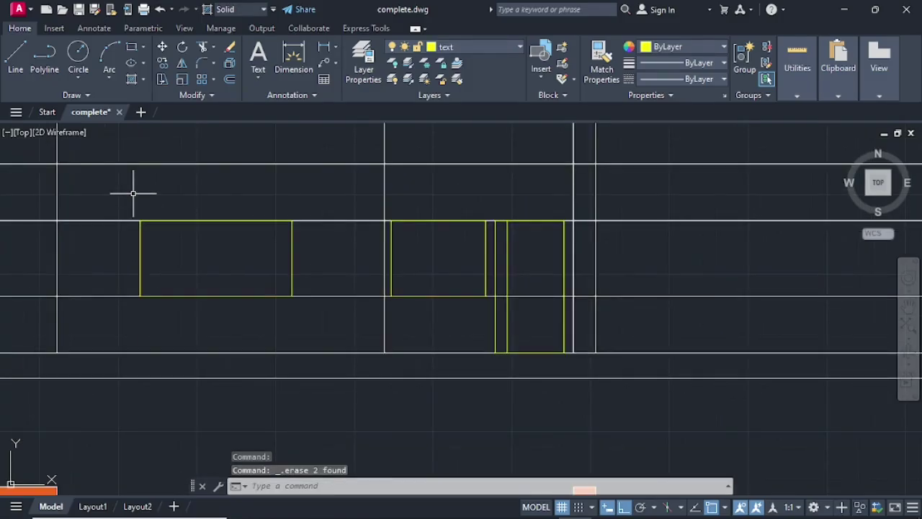
{"action": "scroll", "coordinate": [144, 198], "scroll_direction": "down", "scroll_amount": 2}
{"action": "middle_click_drag", "start_coordinate": [165, 206], "coordinate": [418, 250]}
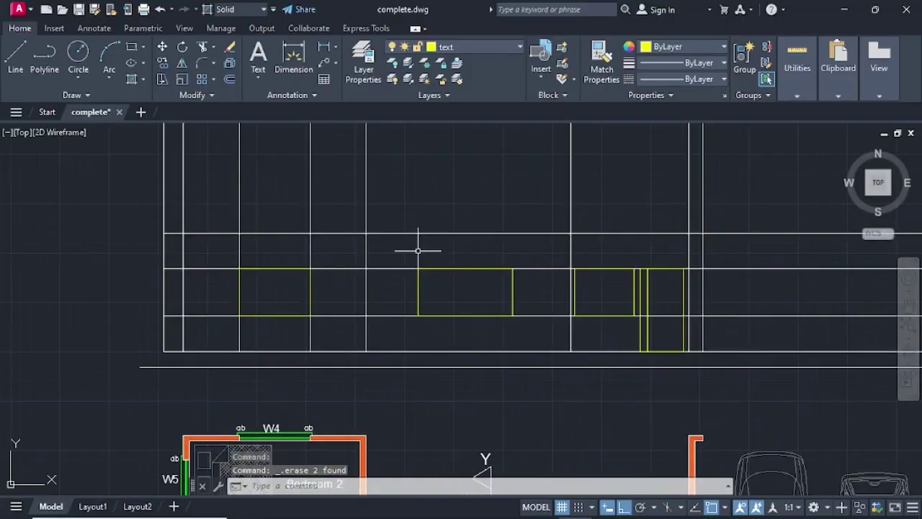
Step: Delete the two vertical construction lines along the sides of the window W4 rectangle
{"action": "left_click", "coordinate": [310, 248]}
{"action": "left_click", "coordinate": [238, 246]}
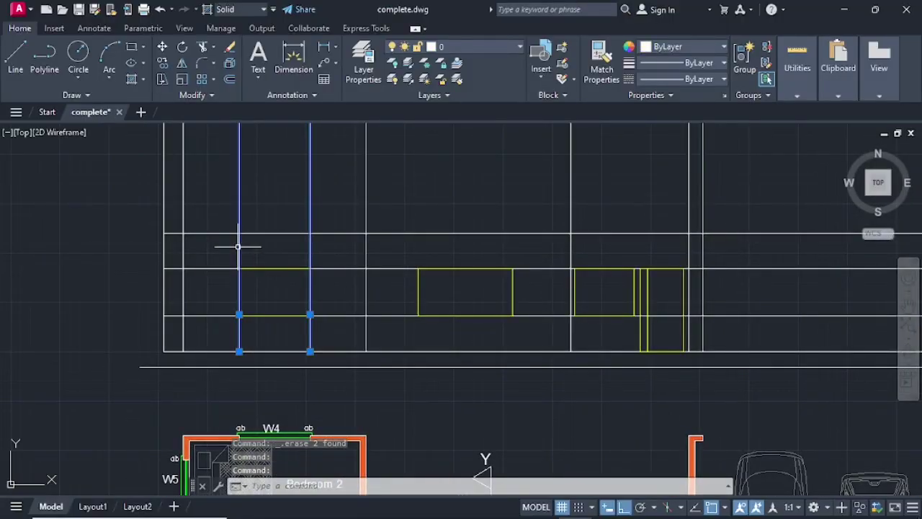
{"action": "key", "text": "Delete"}
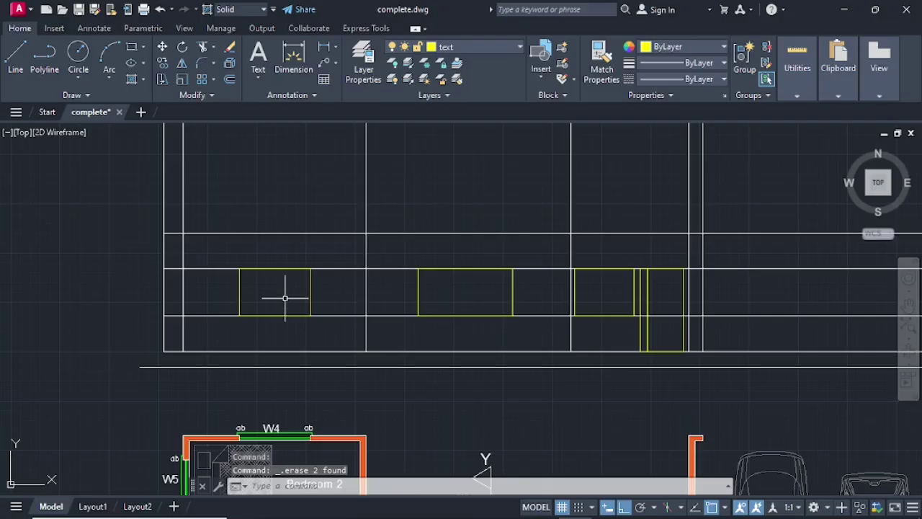
Step: Delete the two horizontal construction lines marking the head and sill heights of the windows
{"action": "left_click", "coordinate": [209, 269]}
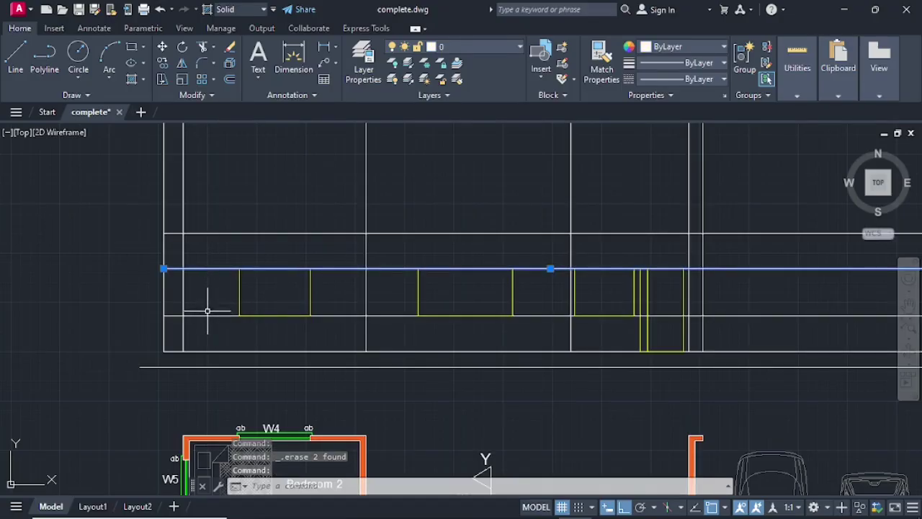
{"action": "left_click", "coordinate": [209, 314]}
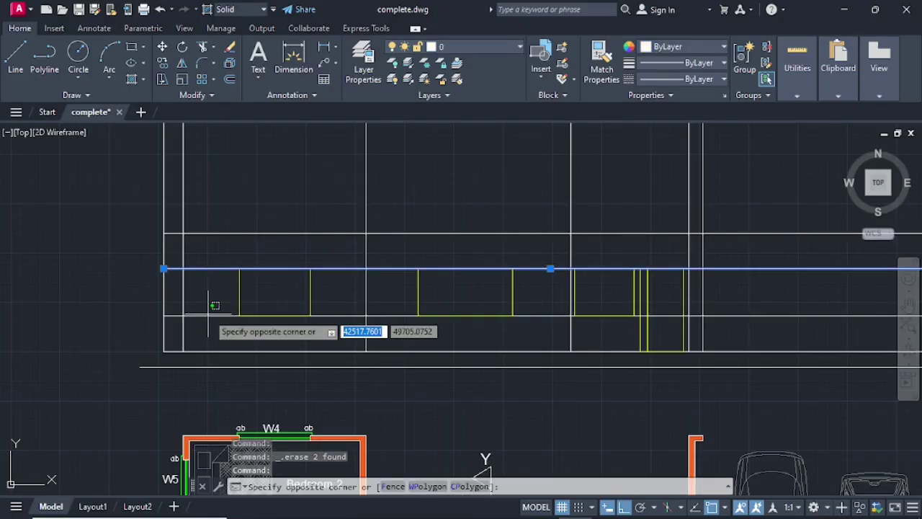
{"action": "left_click", "coordinate": [209, 315]}
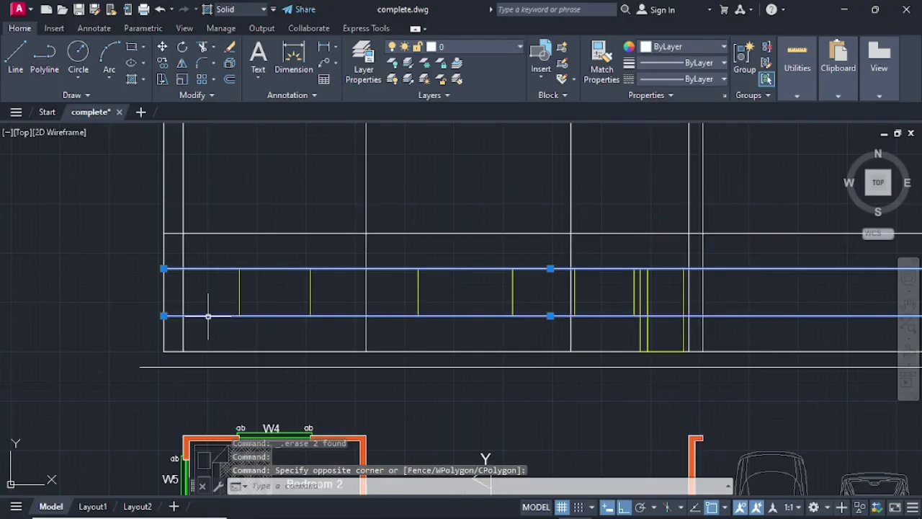
{"action": "key", "text": "Delete"}
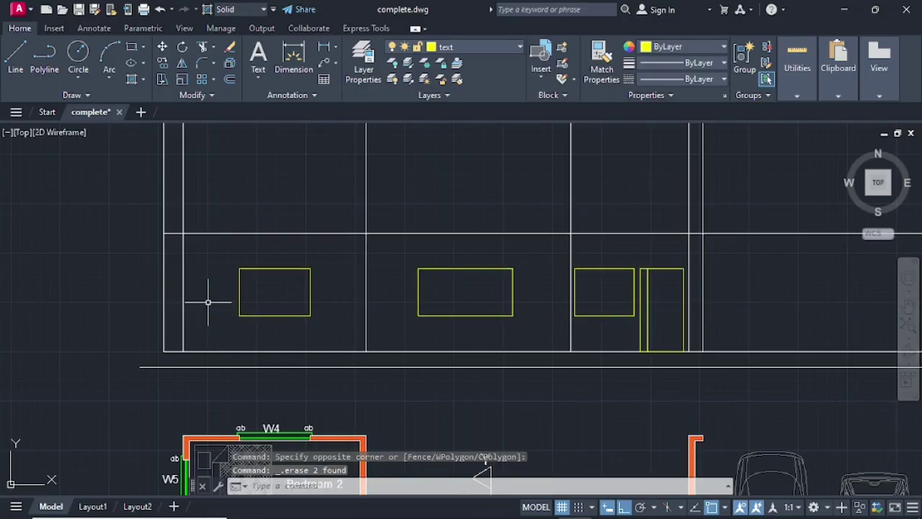
Step: Offset the W4, W1 and W8 window rectangles inward by 80 to form their frames
{"action": "scroll", "coordinate": [349, 333], "scroll_direction": "down", "scroll_amount": 2}
{"action": "scroll", "coordinate": [440, 327], "scroll_direction": "up", "scroll_amount": 2}
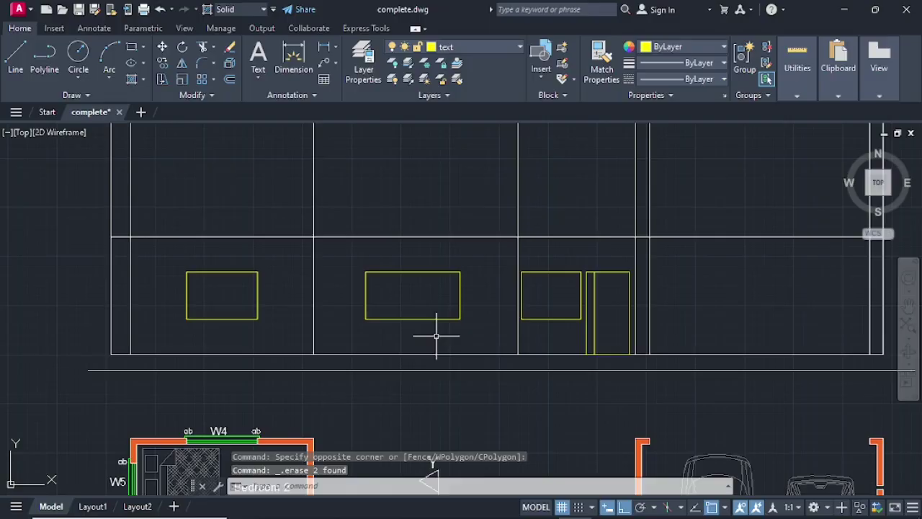
{"action": "left_click", "coordinate": [229, 79]}
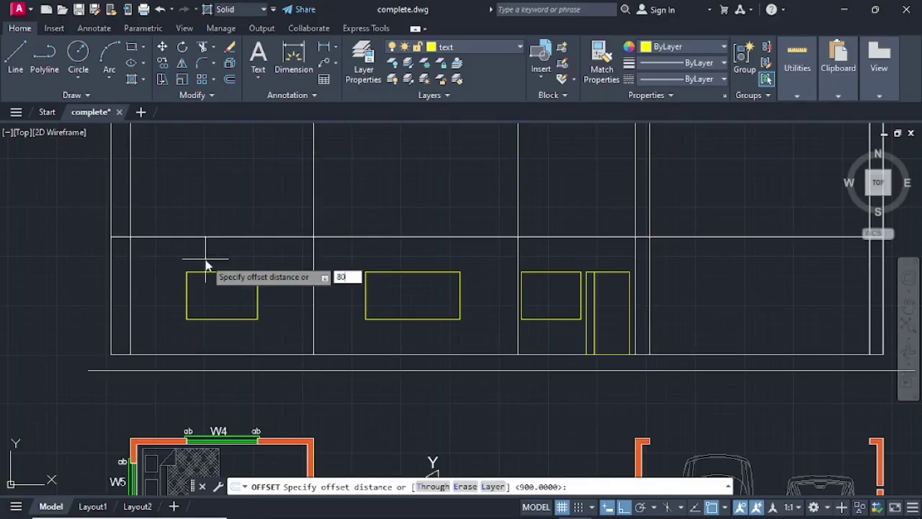
{"action": "type", "text": "80"}
{"action": "key", "text": "Return"}
{"action": "left_click", "coordinate": [205, 271]}
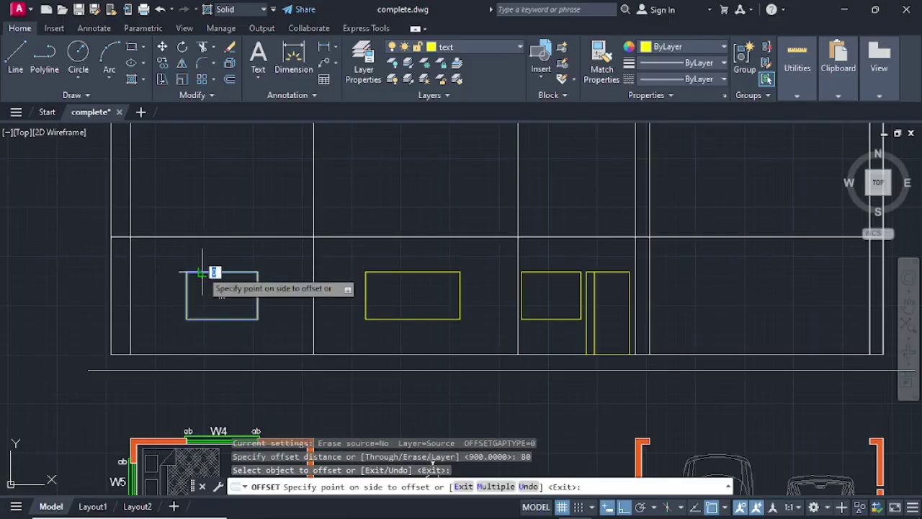
{"action": "left_click", "coordinate": [205, 288]}
{"action": "left_click", "coordinate": [394, 272]}
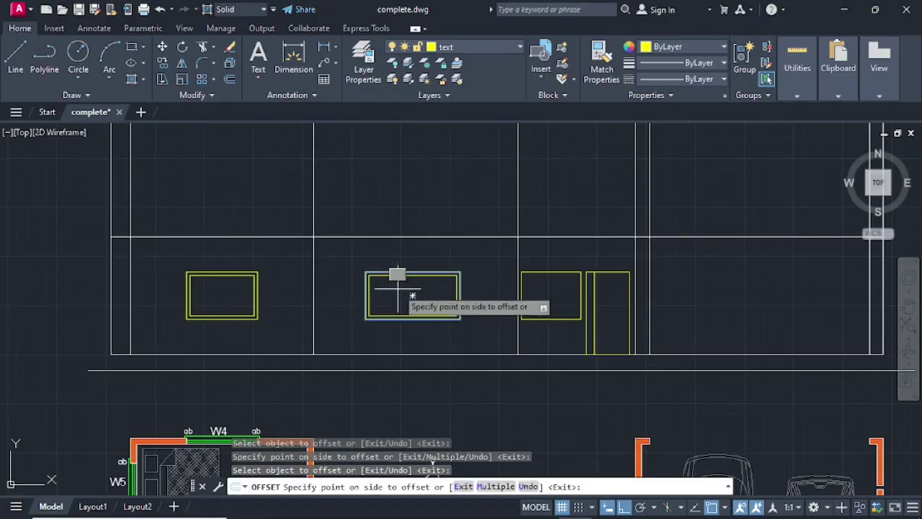
{"action": "left_click", "coordinate": [392, 297]}
{"action": "left_click", "coordinate": [580, 290]}
{"action": "left_click", "coordinate": [552, 294]}
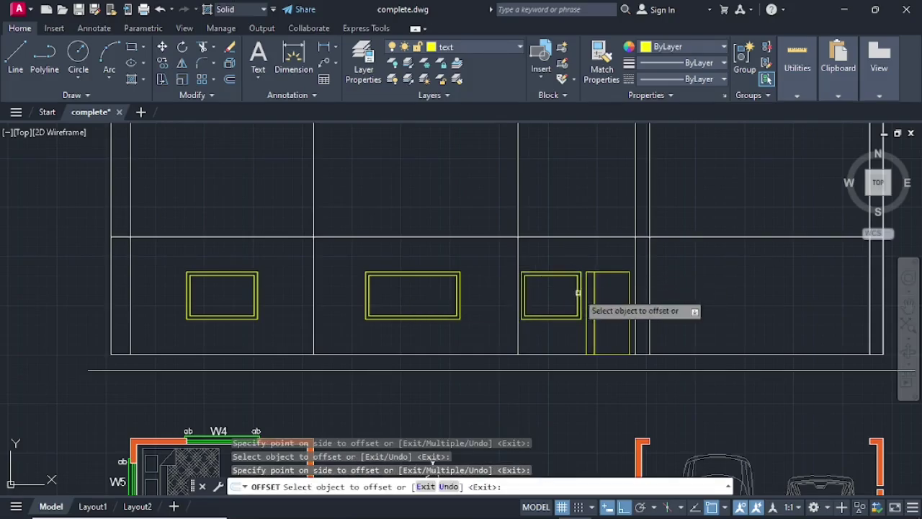
Step: Offset the narrow and wide leaf rectangles of door D1 inward by 80
{"action": "scroll", "coordinate": [595, 274], "scroll_direction": "up", "scroll_amount": 3}
{"action": "left_click", "coordinate": [590, 272]}
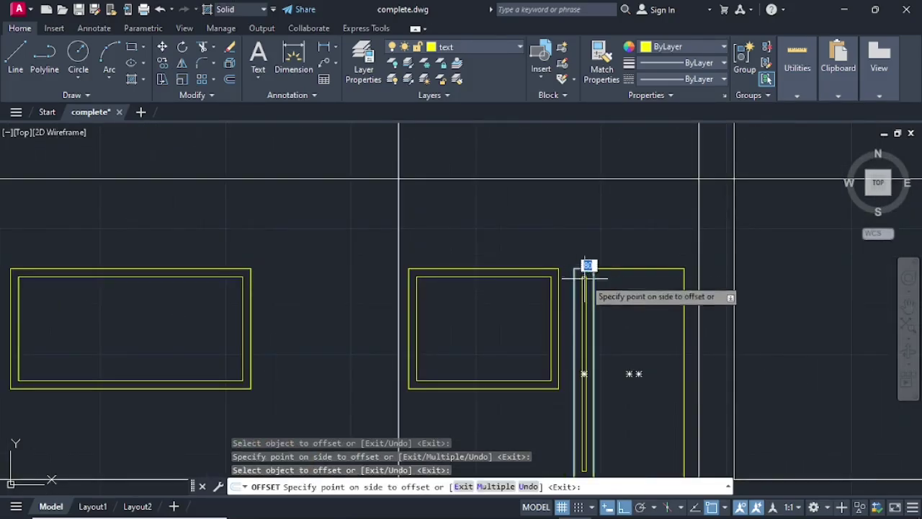
{"action": "left_click", "coordinate": [591, 278]}
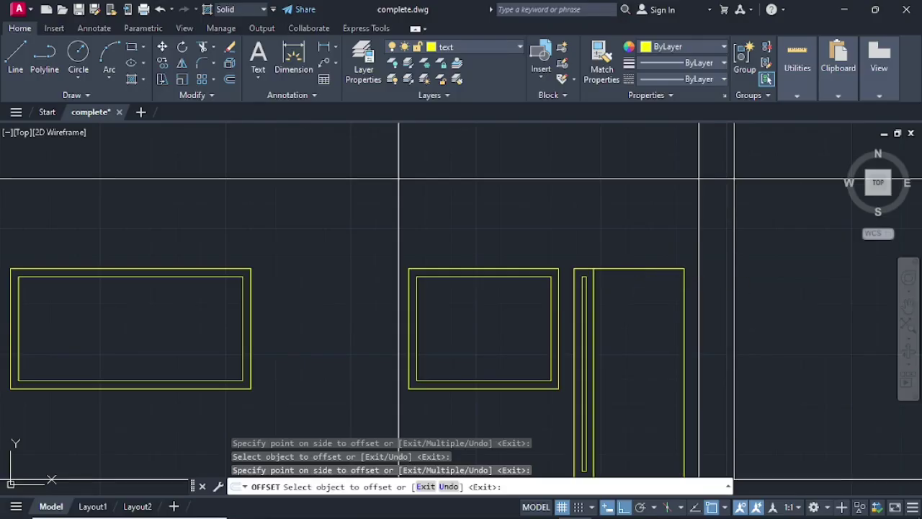
{"action": "left_click", "coordinate": [621, 269]}
{"action": "left_click", "coordinate": [625, 303]}
{"action": "scroll", "coordinate": [609, 335], "scroll_direction": "down", "scroll_amount": 3}
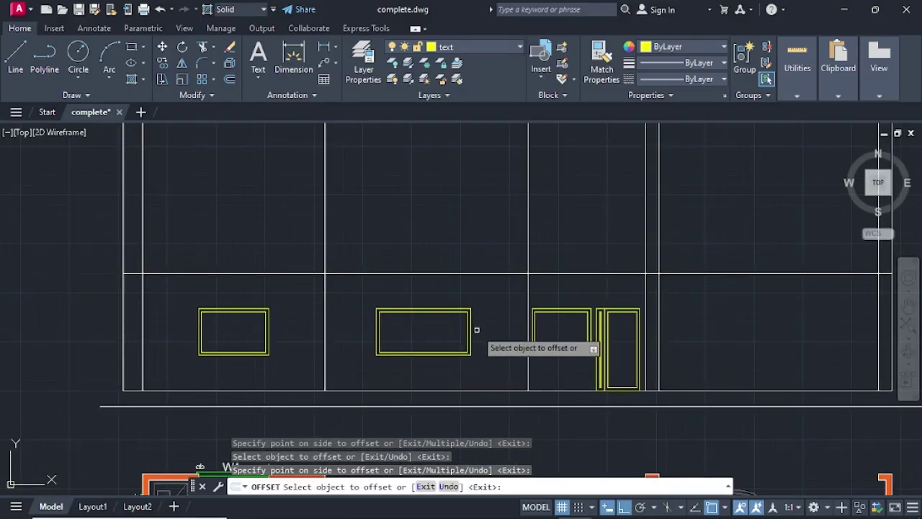
{"action": "key", "text": "Escape"}
Step: Draw a vertical centre line between the top and bottom midpoints of window W1's inner frame
{"action": "scroll", "coordinate": [500, 355], "scroll_direction": "down", "scroll_amount": 2}
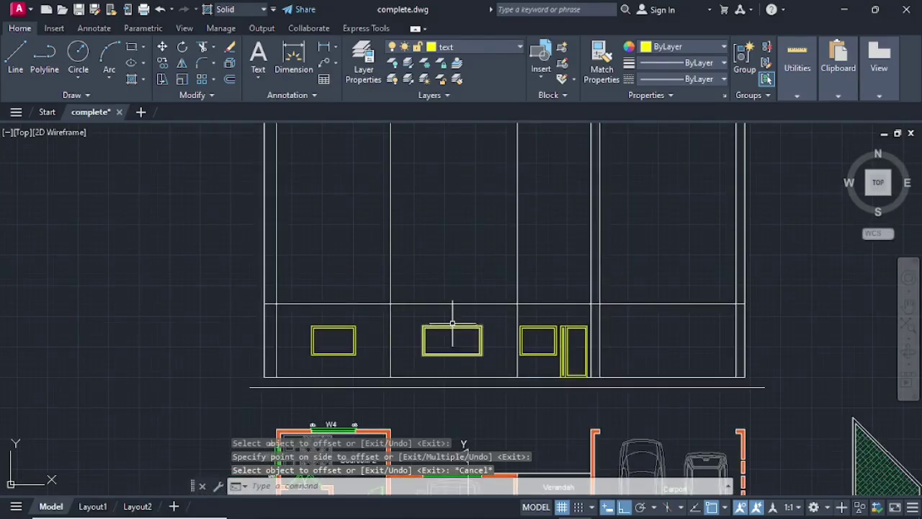
{"action": "left_click", "coordinate": [12, 63]}
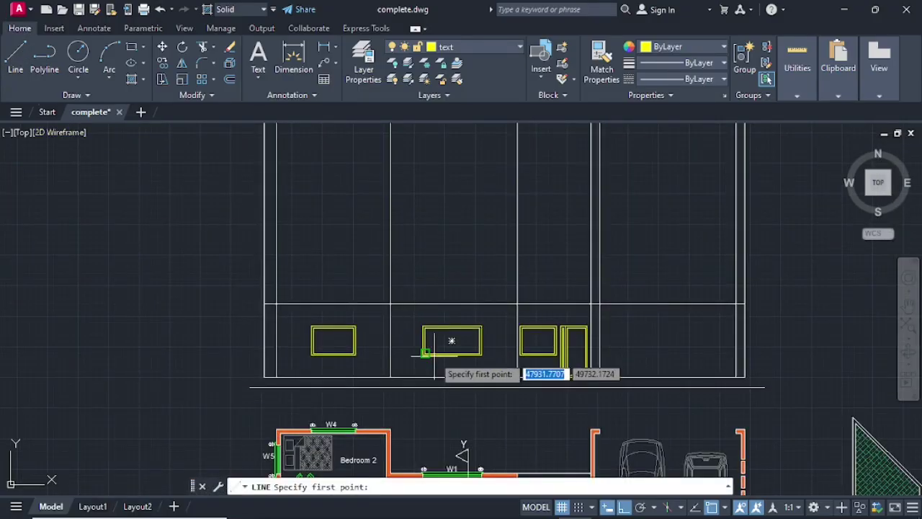
{"action": "scroll", "coordinate": [465, 327], "scroll_direction": "up", "scroll_amount": 4}
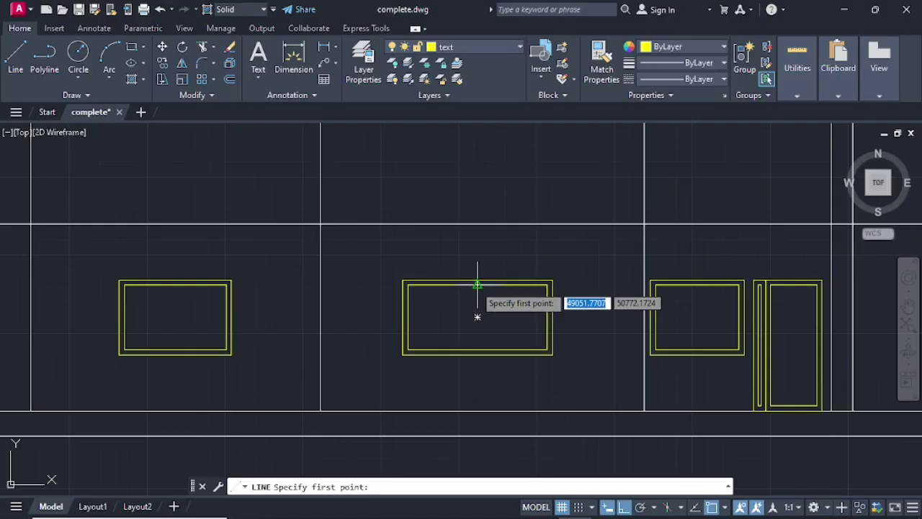
{"action": "left_click", "coordinate": [477, 350]}
{"action": "left_click", "coordinate": [477, 317]}
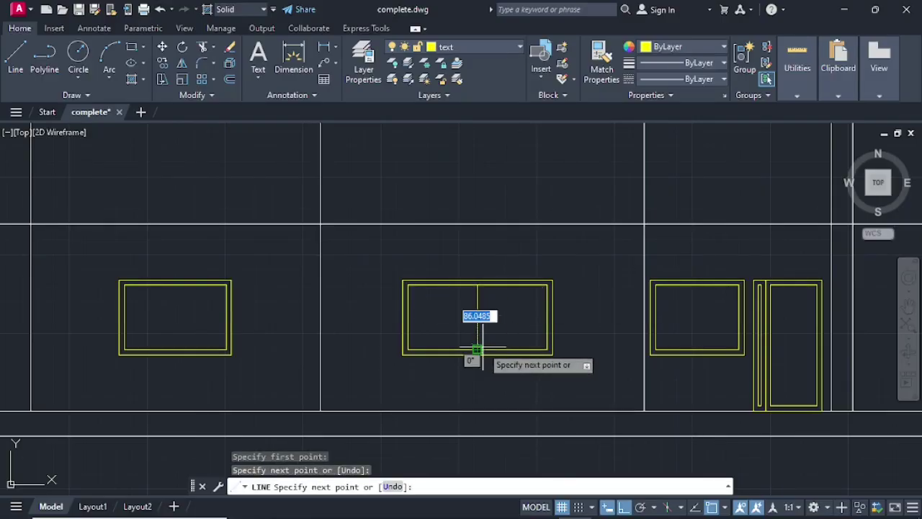
{"action": "key", "text": "Return"}
Step: Draw a vertical centre line between the top and bottom midpoints of window W8's inner frame
{"action": "key", "text": "Return"}
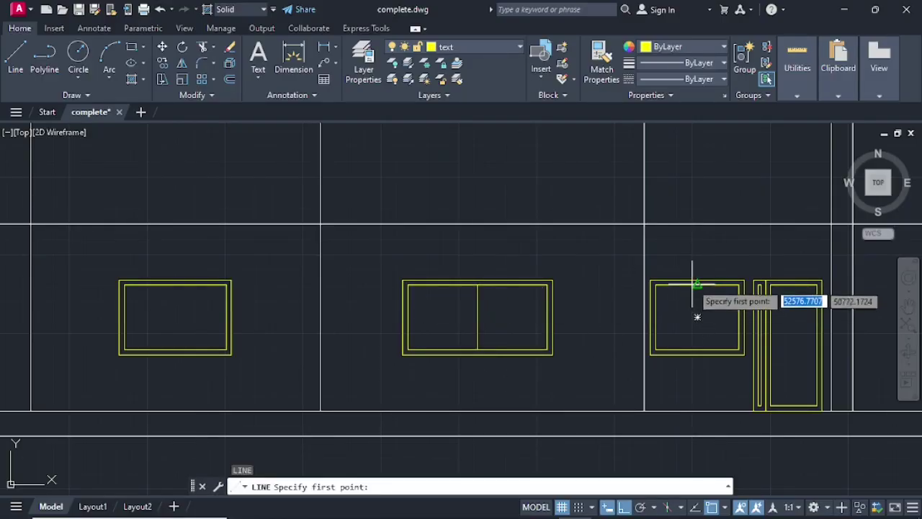
{"action": "left_click", "coordinate": [697, 315]}
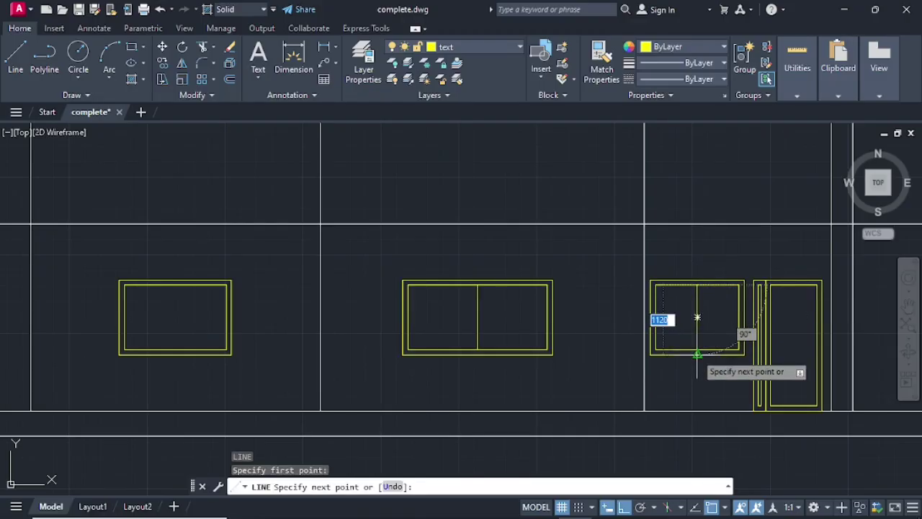
{"action": "left_click", "coordinate": [697, 350]}
{"action": "key", "text": "Return"}
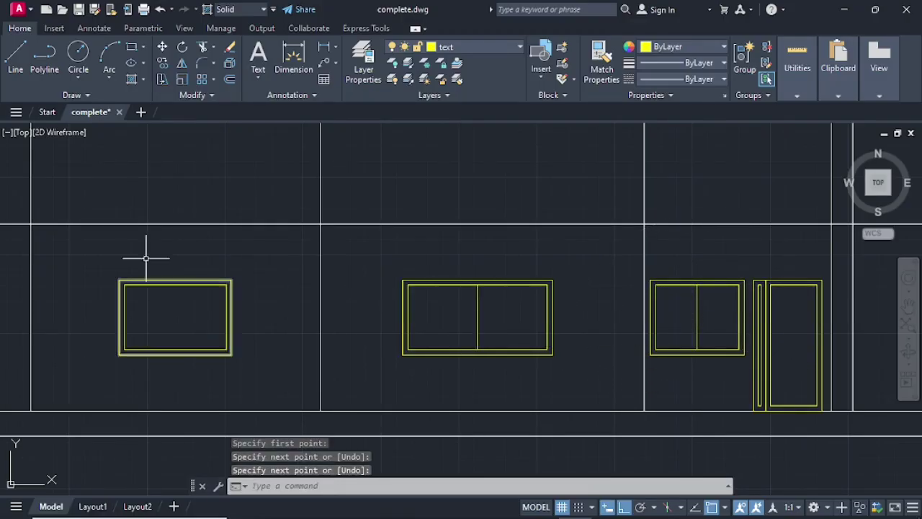
Step: Draw a vertical line from the top midpoint to the bottom midpoint of window W4's inner frame
{"action": "key", "text": "Return"}
{"action": "left_click", "coordinate": [175, 283]}
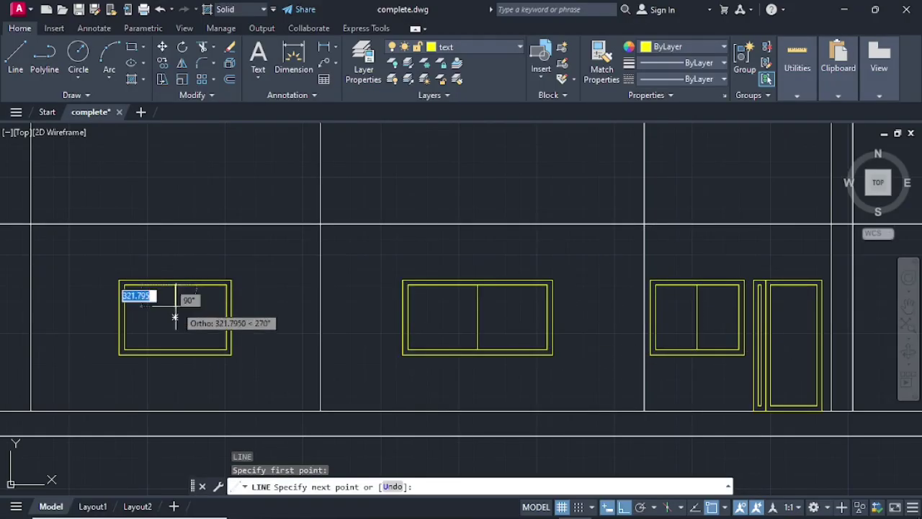
{"action": "left_click", "coordinate": [175, 350]}
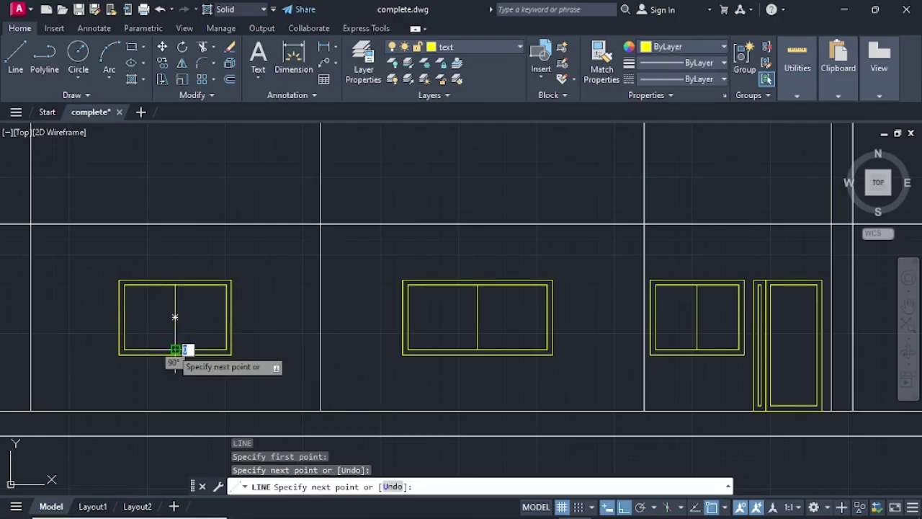
Step: Continue the line through the side and top midpoints of window W4's inner frame to form a diamond of opening marks
{"action": "left_click", "coordinate": [226, 317]}
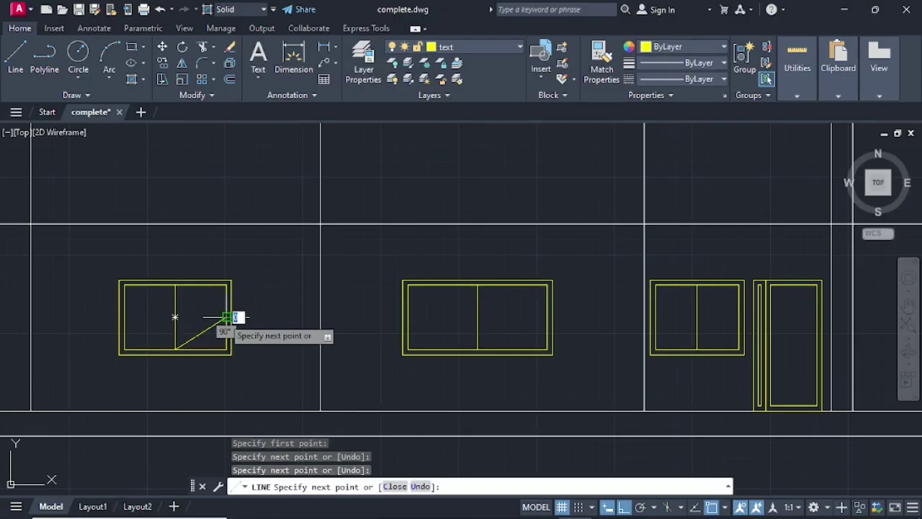
{"action": "left_click", "coordinate": [175, 285]}
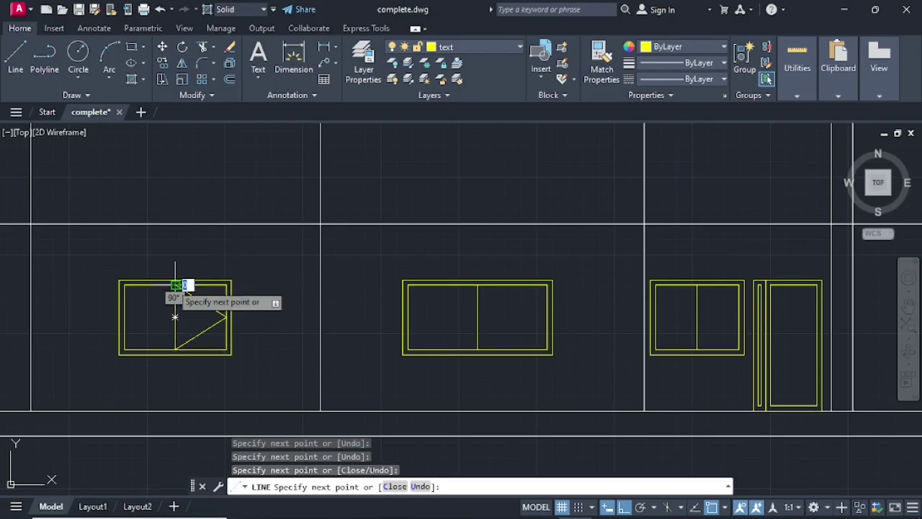
{"action": "left_click", "coordinate": [124, 317]}
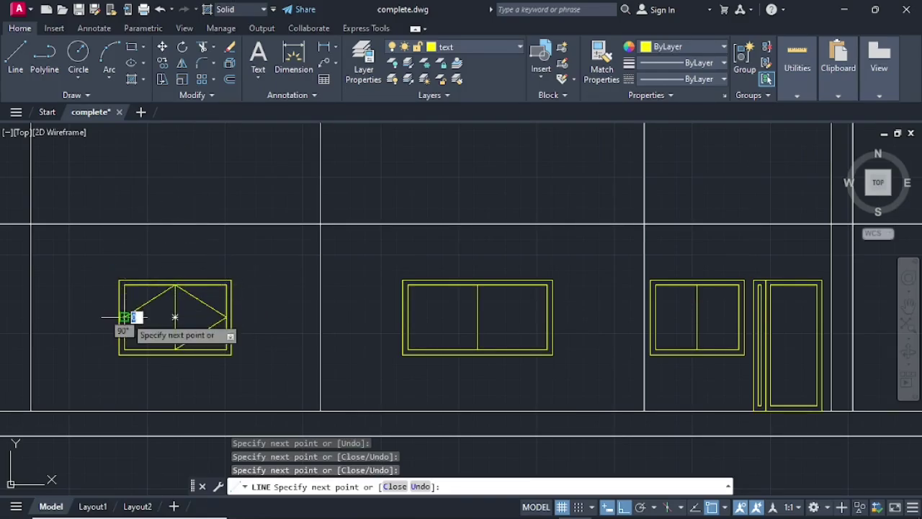
{"action": "left_click", "coordinate": [175, 350]}
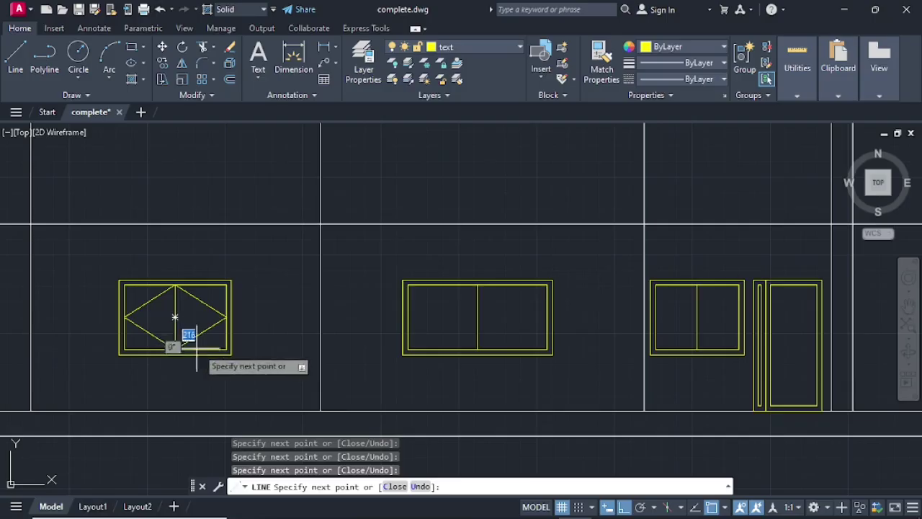
{"action": "key", "text": "Escape"}
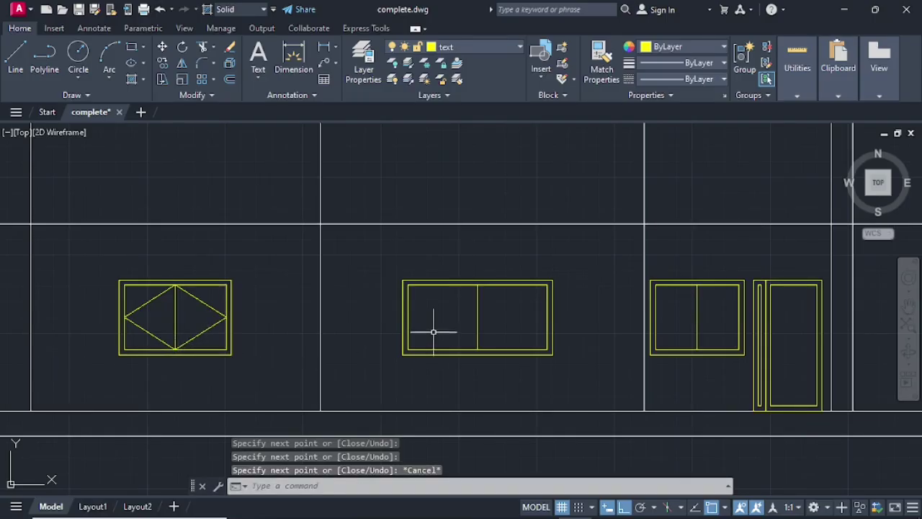
Step: Draw diamond-shaped opening lines in window W1 by joining the midpoints of its inner frame's four sides
{"action": "key", "text": "l"}
{"action": "key", "text": "Return"}
{"action": "left_click", "coordinate": [477, 285]}
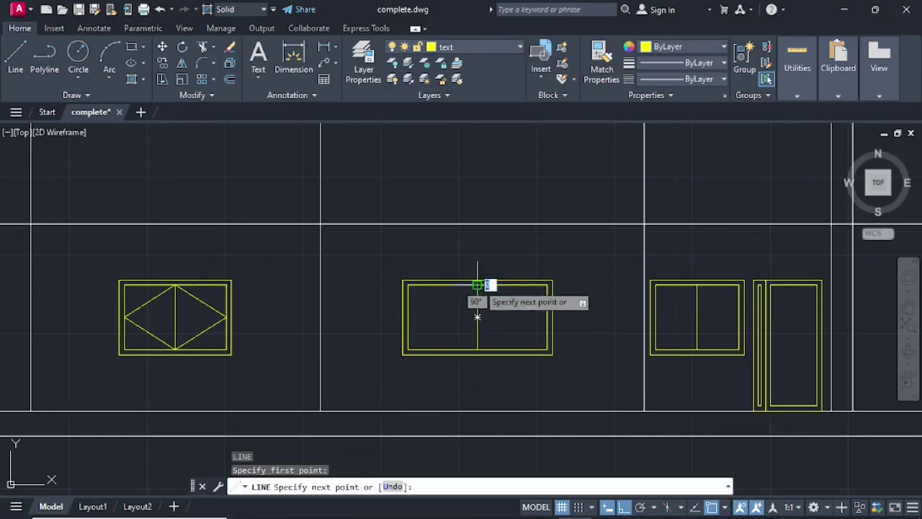
{"action": "left_click", "coordinate": [408, 317]}
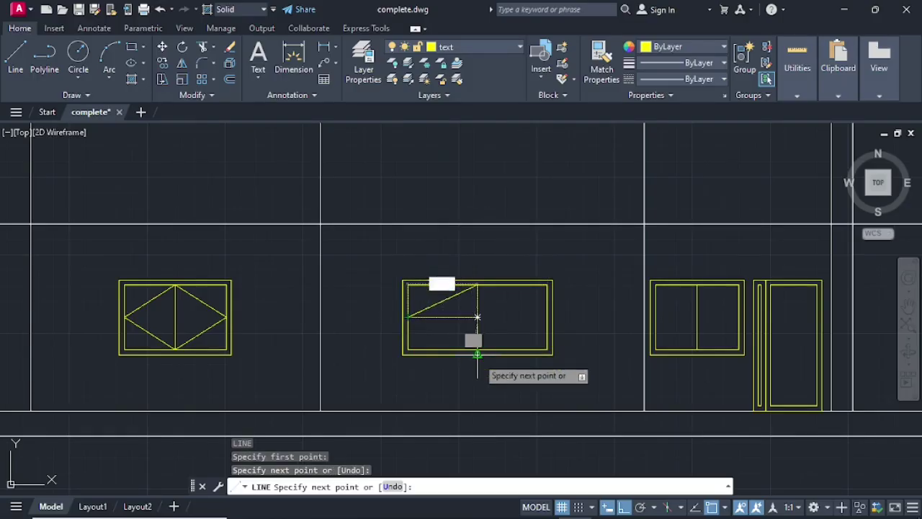
{"action": "left_click", "coordinate": [476, 353]}
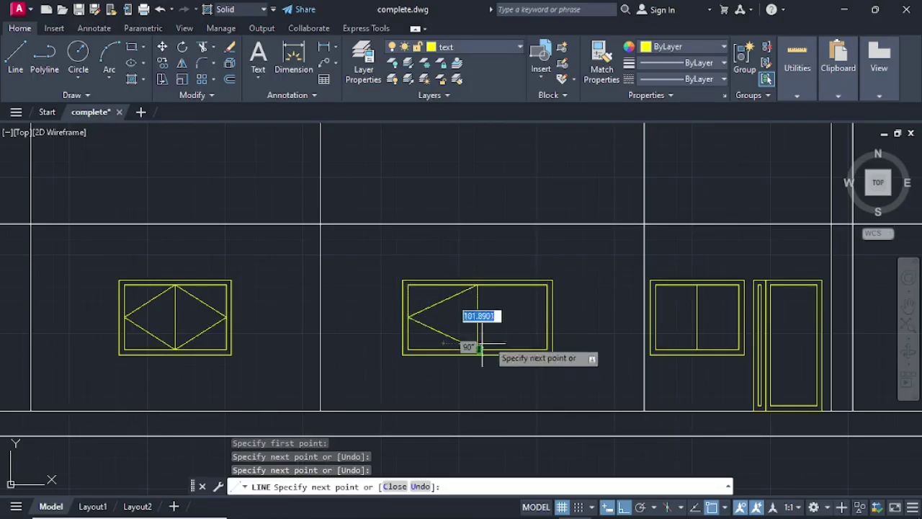
{"action": "left_click", "coordinate": [547, 317]}
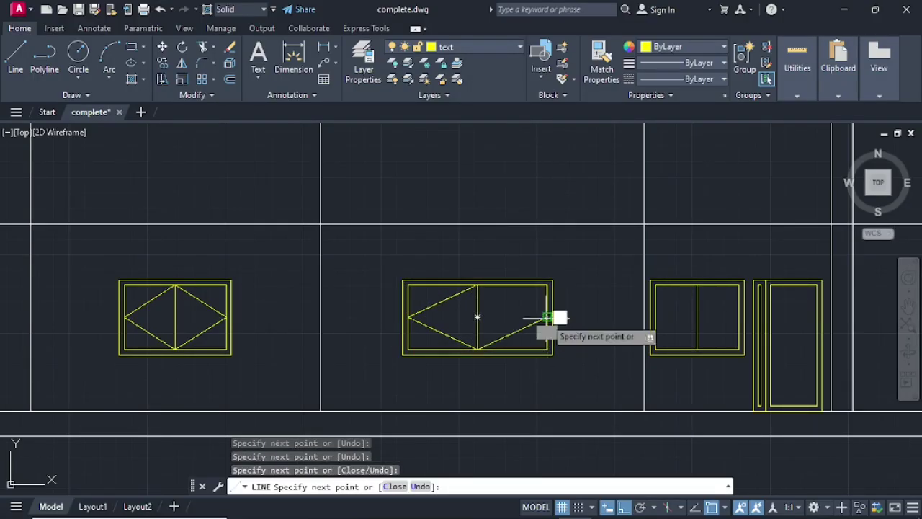
{"action": "left_click", "coordinate": [477, 285]}
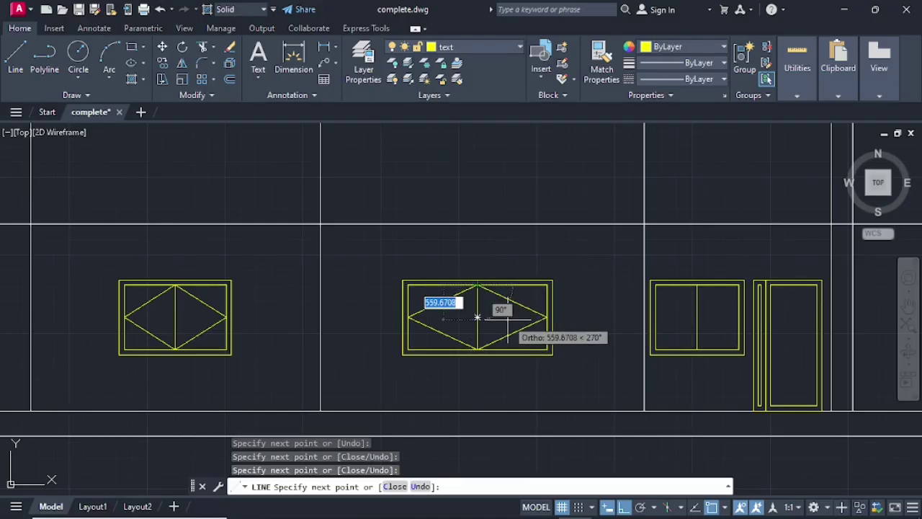
{"action": "key", "text": "Escape"}
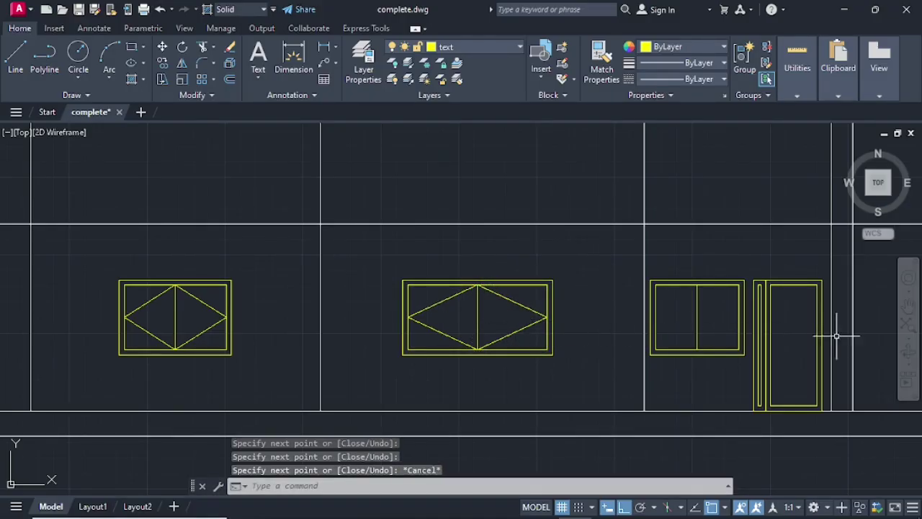
Step: Draw diamond-shaped opening lines in window W8 by joining the midpoints of its inner frame's four sides
{"action": "key", "text": "space"}
{"action": "left_click", "coordinate": [696, 285]}
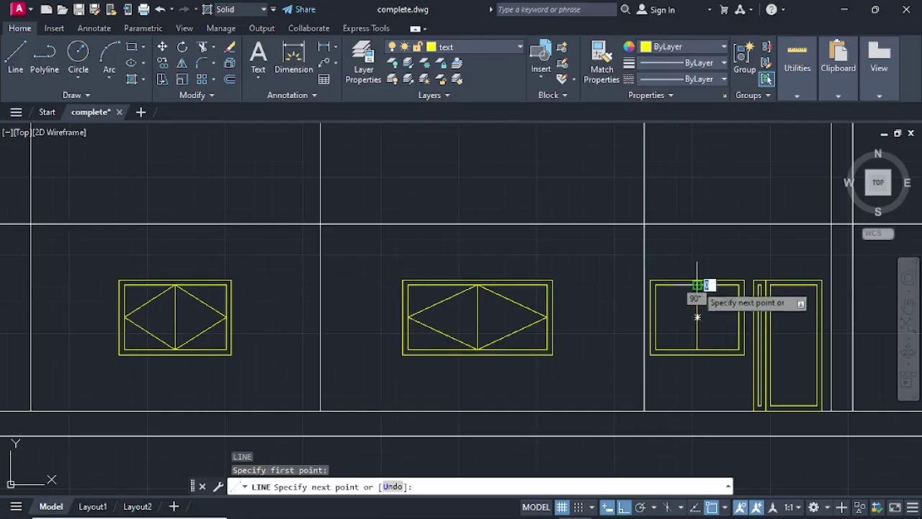
{"action": "left_click", "coordinate": [655, 317]}
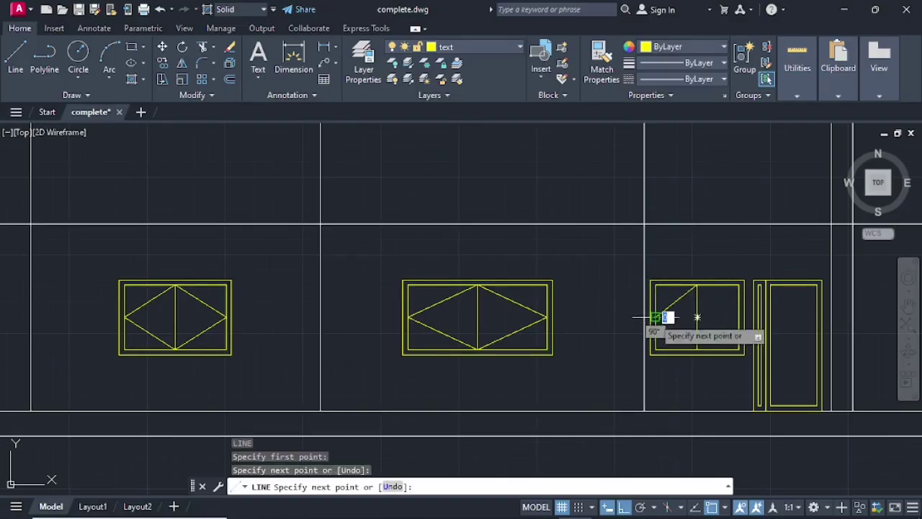
{"action": "left_click", "coordinate": [696, 351]}
{"action": "left_click", "coordinate": [739, 317]}
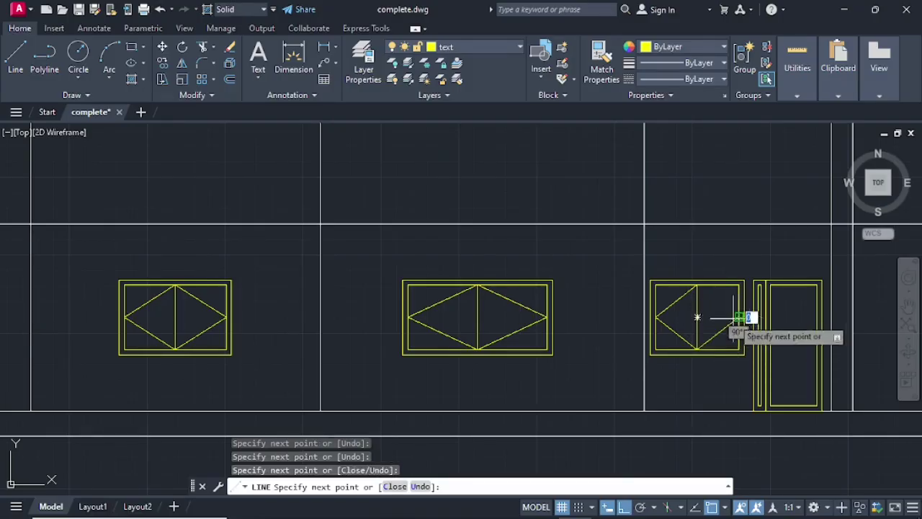
{"action": "left_click", "coordinate": [696, 285]}
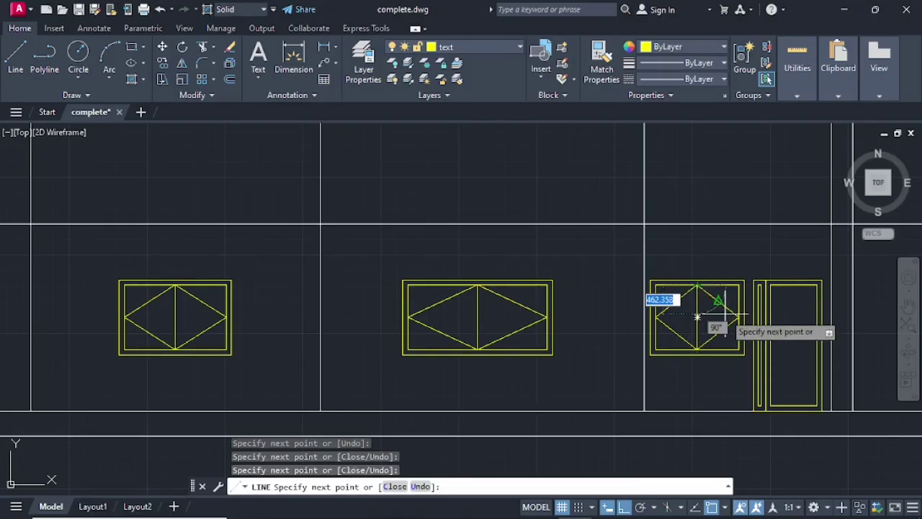
{"action": "key", "text": "Return"}
Step: Draw door D1's opening lines from its inner panel's upper right corner through the left side's midpoint to the lower right corner
{"action": "scroll", "coordinate": [798, 334], "scroll_direction": "down", "scroll_amount": 2}
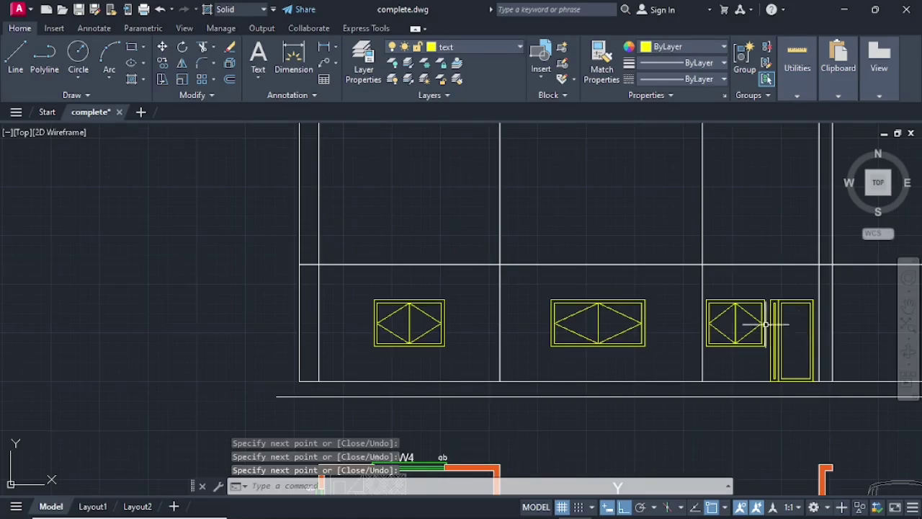
{"action": "middle_click_drag", "start_coordinate": [766, 324], "coordinate": [588, 319]}
{"action": "key", "text": "Return"}
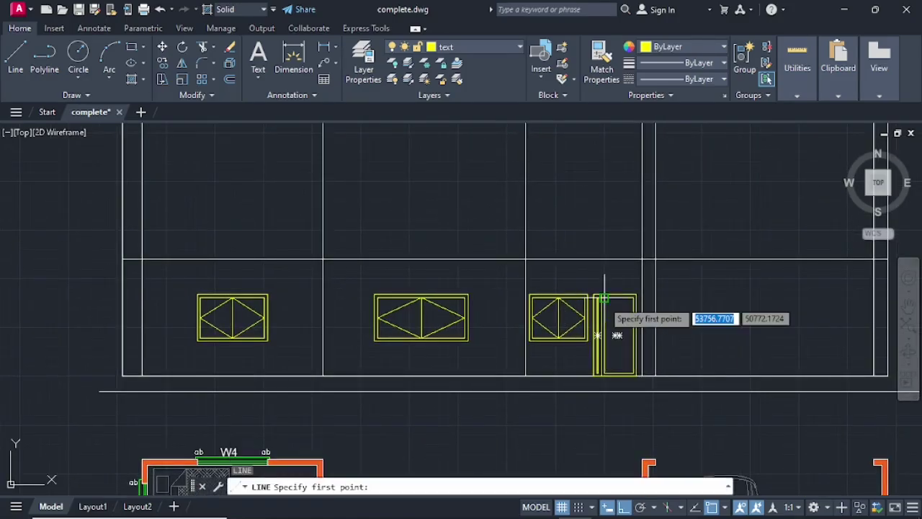
{"action": "scroll", "coordinate": [631, 292], "scroll_direction": "up", "scroll_amount": 4}
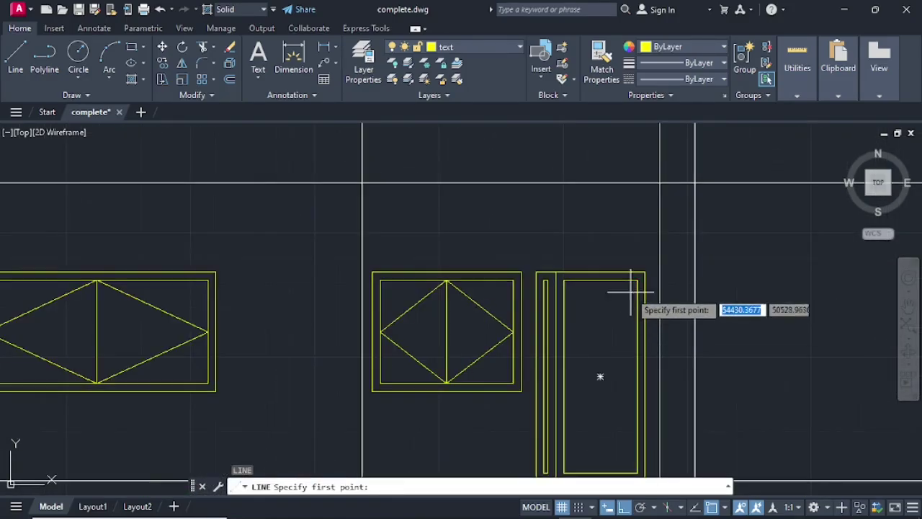
{"action": "left_click", "coordinate": [637, 280]}
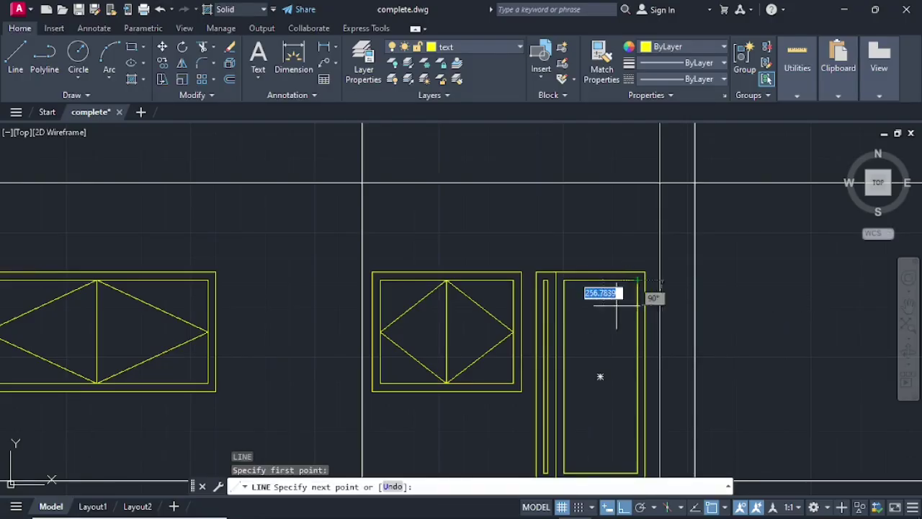
{"action": "left_click", "coordinate": [565, 376]}
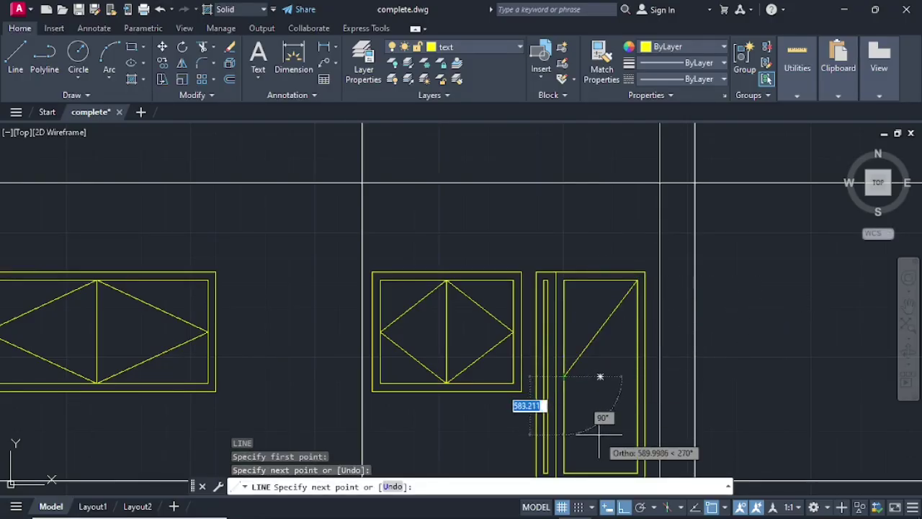
{"action": "middle_click_drag", "start_coordinate": [599, 447], "coordinate": [570, 336]}
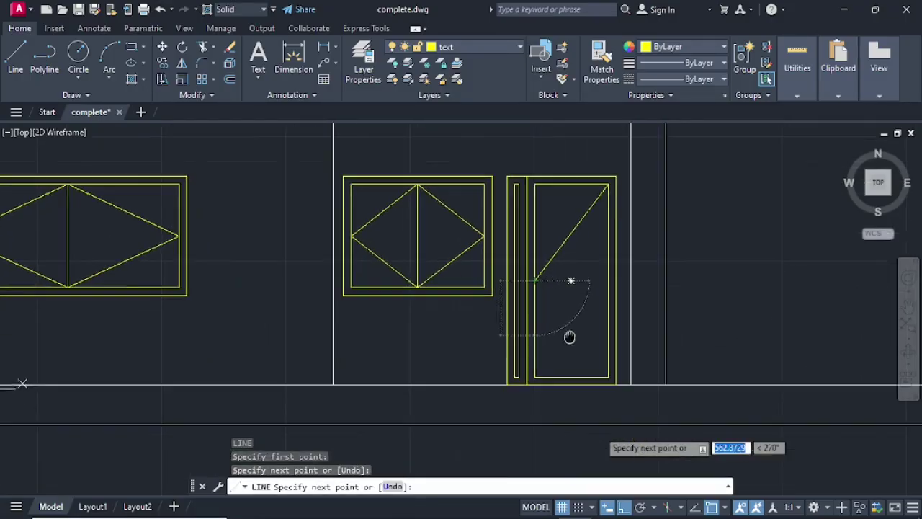
{"action": "left_click", "coordinate": [607, 376]}
{"action": "key", "text": "Escape"}
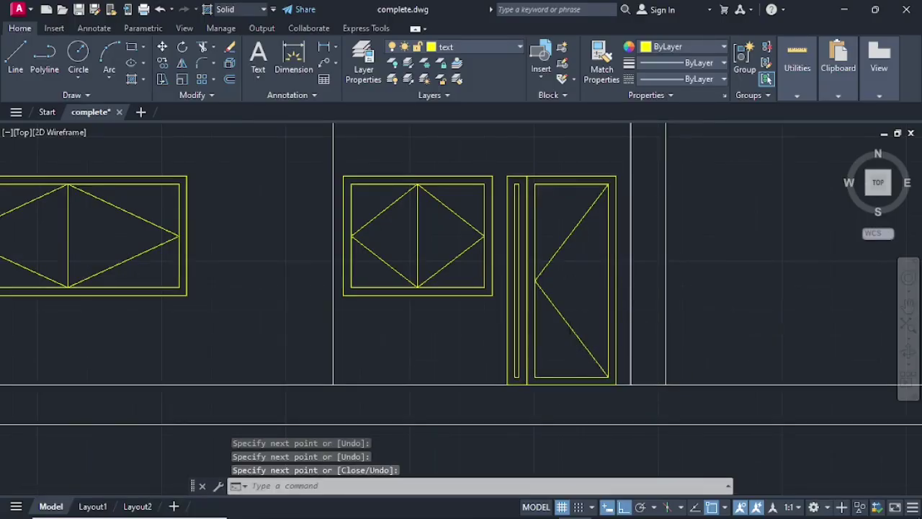
Step: Offset the horizontal line above the windows 600 downward across the elevation
{"action": "scroll", "coordinate": [533, 338], "scroll_direction": "down", "scroll_amount": 4}
{"action": "scroll", "coordinate": [483, 345], "scroll_direction": "down", "scroll_amount": 2}
{"action": "middle_click_drag", "start_coordinate": [484, 346], "coordinate": [559, 302]}
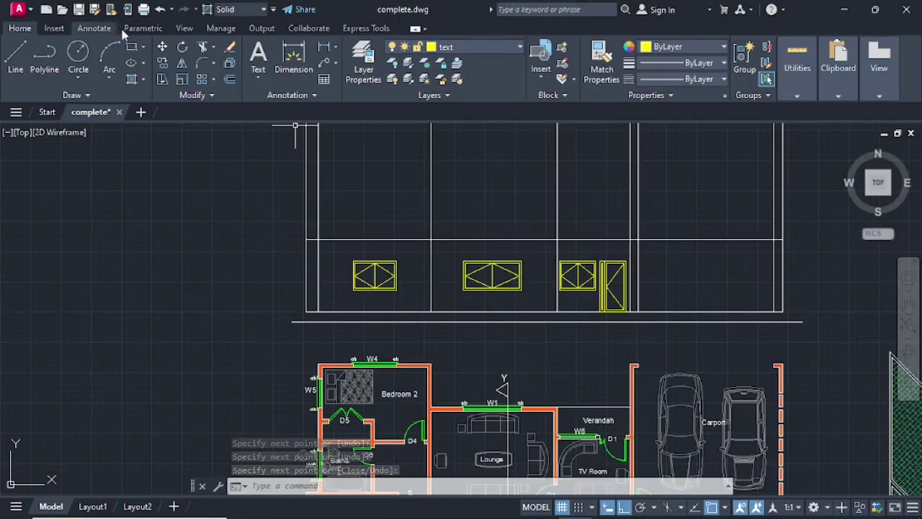
{"action": "left_click", "coordinate": [229, 80]}
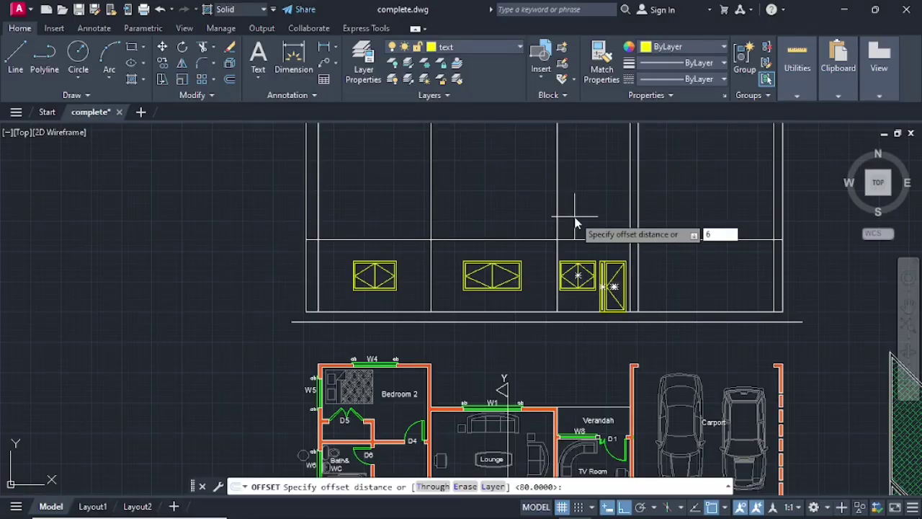
{"action": "key", "text": "Return"}
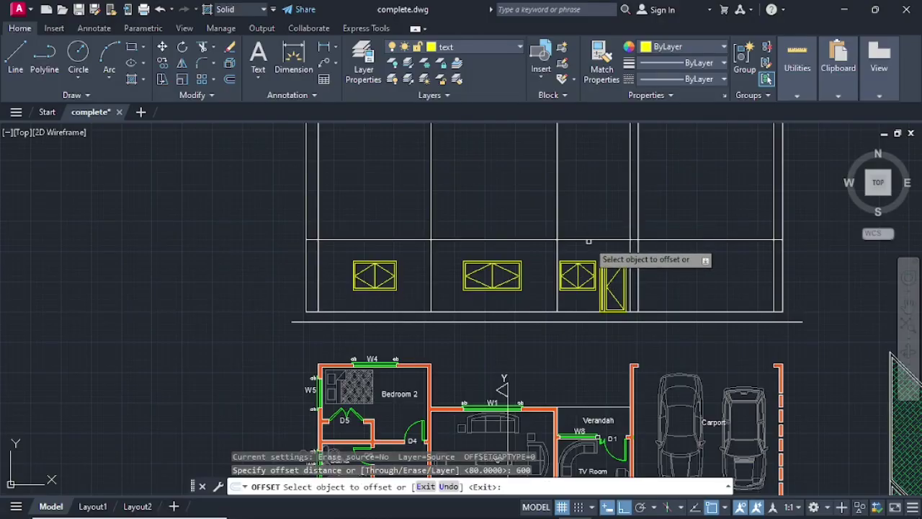
{"action": "left_click", "coordinate": [588, 240]}
{"action": "left_click", "coordinate": [588, 252]}
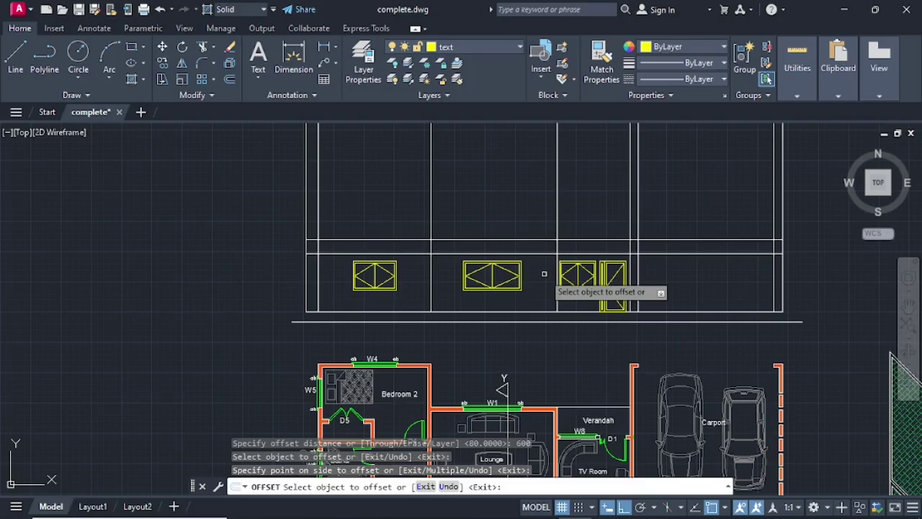
{"action": "key", "text": "Escape"}
{"action": "key", "text": "Escape"}
{"action": "key", "text": "Escape"}
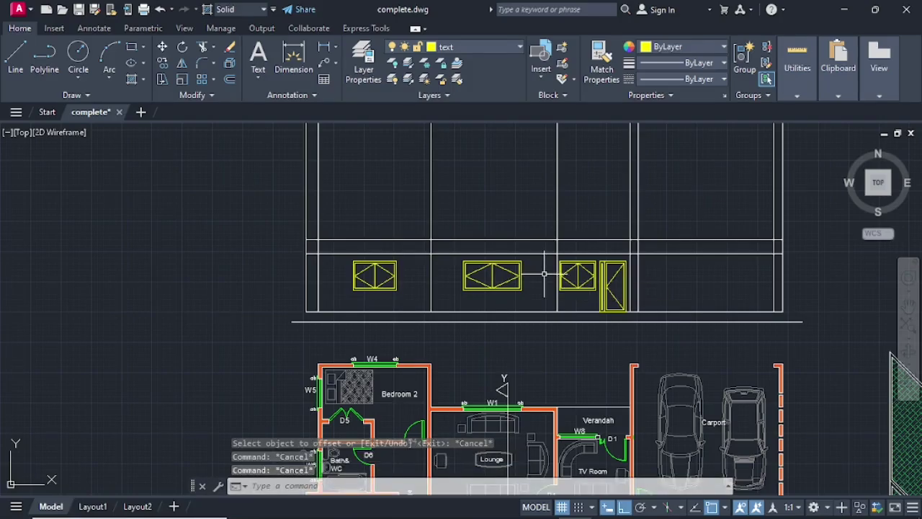
Step: Fillet both upper corners of the verandah opening around window W8 and door D1 with a 200 radius, using the Multiple option
{"action": "type", "text": "f"}
{"action": "key", "text": "Return"}
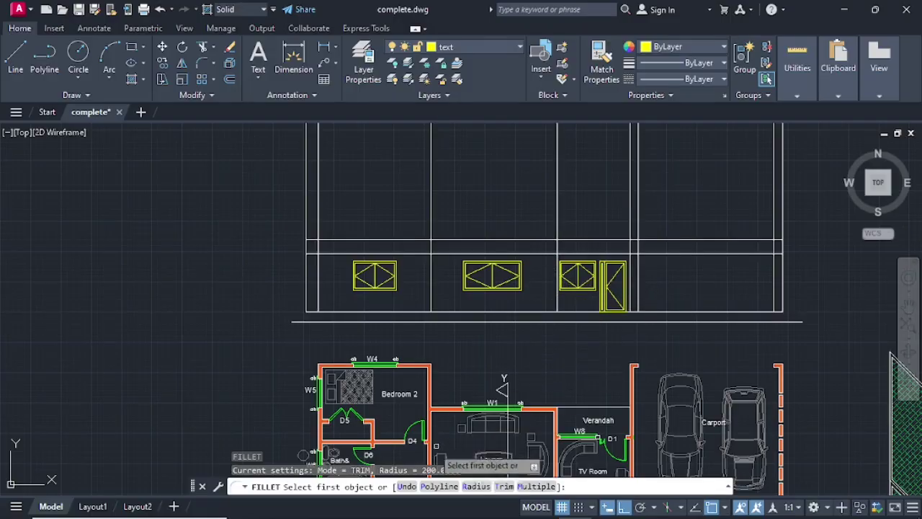
{"action": "left_click", "coordinate": [485, 489]}
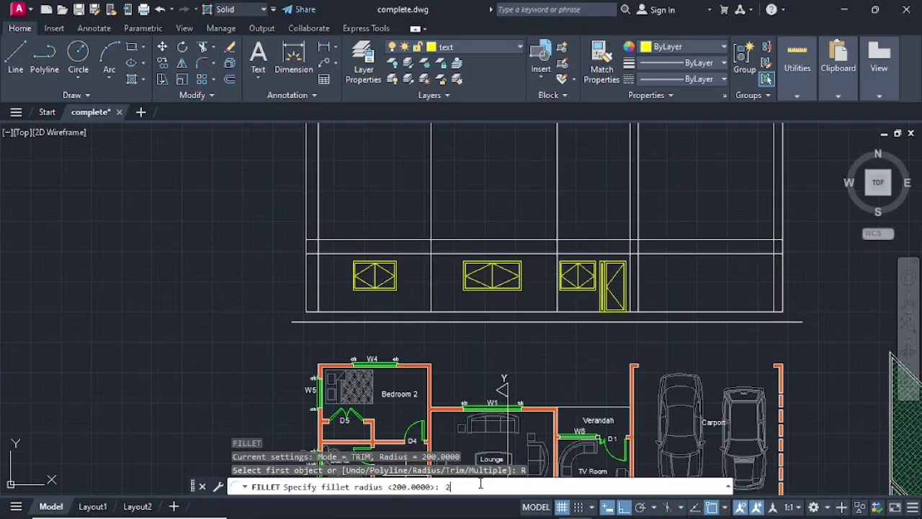
{"action": "key", "text": "Return"}
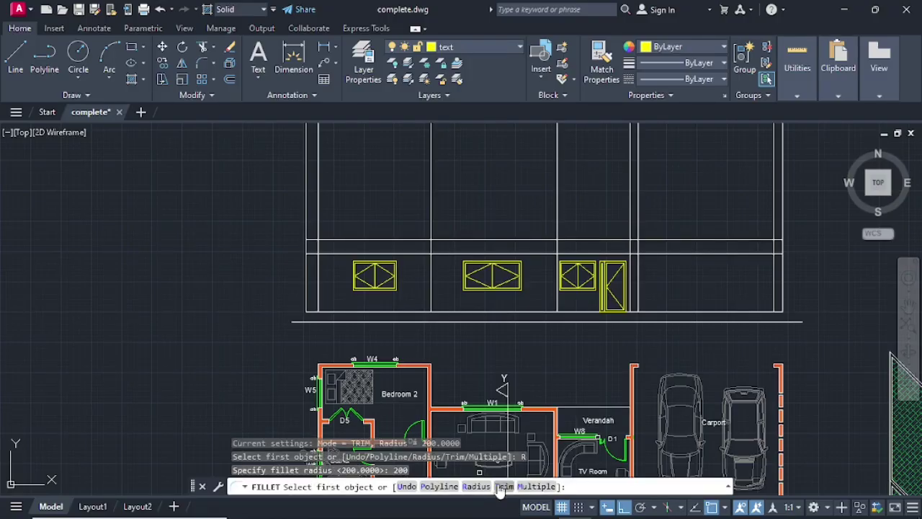
{"action": "left_click", "coordinate": [541, 487]}
{"action": "scroll", "coordinate": [555, 268], "scroll_direction": "up", "scroll_amount": 4}
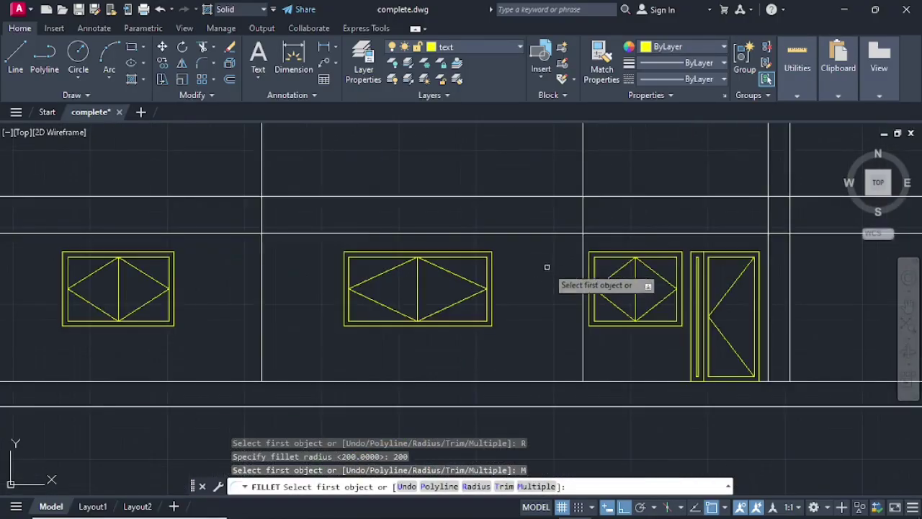
{"action": "left_click", "coordinate": [581, 245]}
{"action": "left_click", "coordinate": [612, 235]}
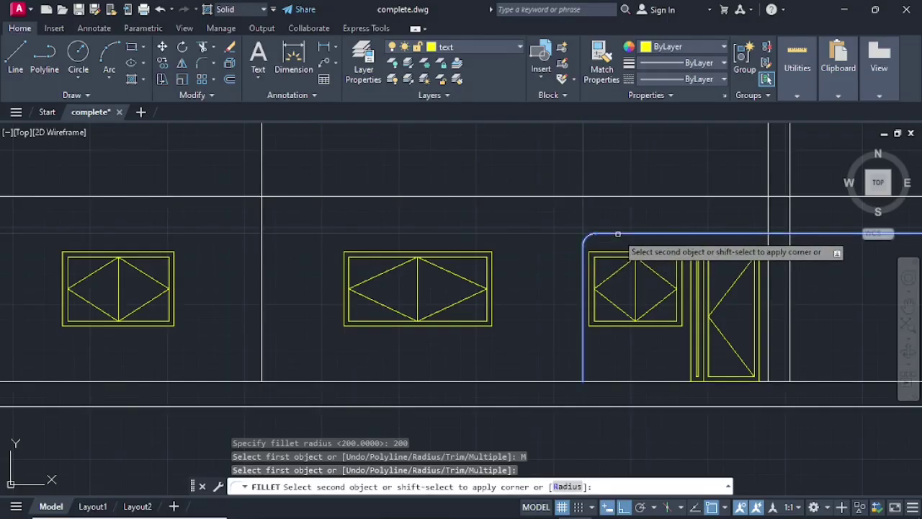
{"action": "left_click", "coordinate": [731, 233]}
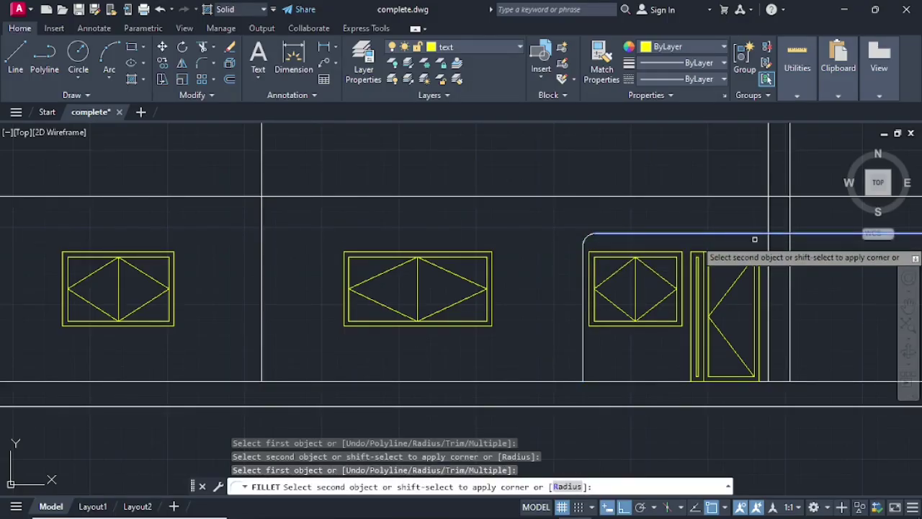
{"action": "left_click", "coordinate": [768, 276]}
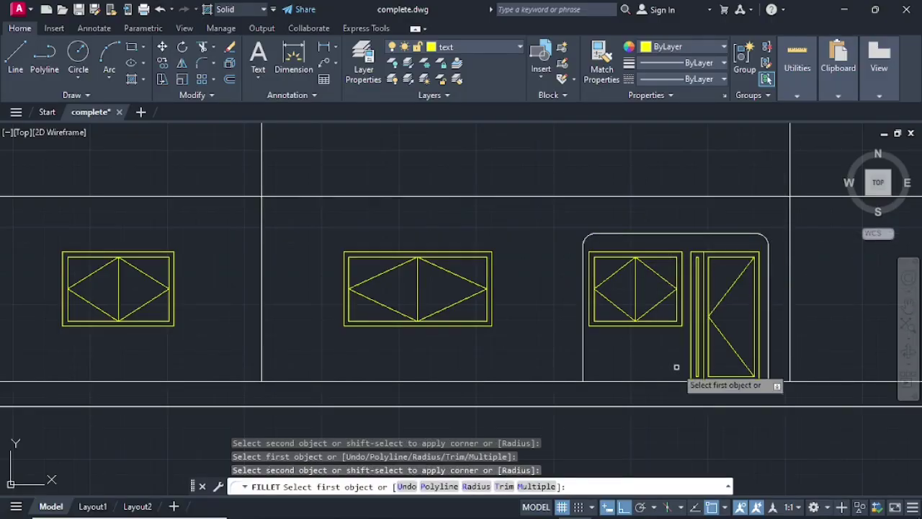
{"action": "scroll", "coordinate": [677, 371], "scroll_direction": "down", "scroll_amount": 4}
{"action": "mouse_move", "coordinate": [654, 376]}
{"action": "middle_mouse_down"}
{"action": "mouse_move", "coordinate": [611, 342]}
{"action": "mouse_move", "coordinate": [441, 296]}
{"action": "middle_mouse_up"}
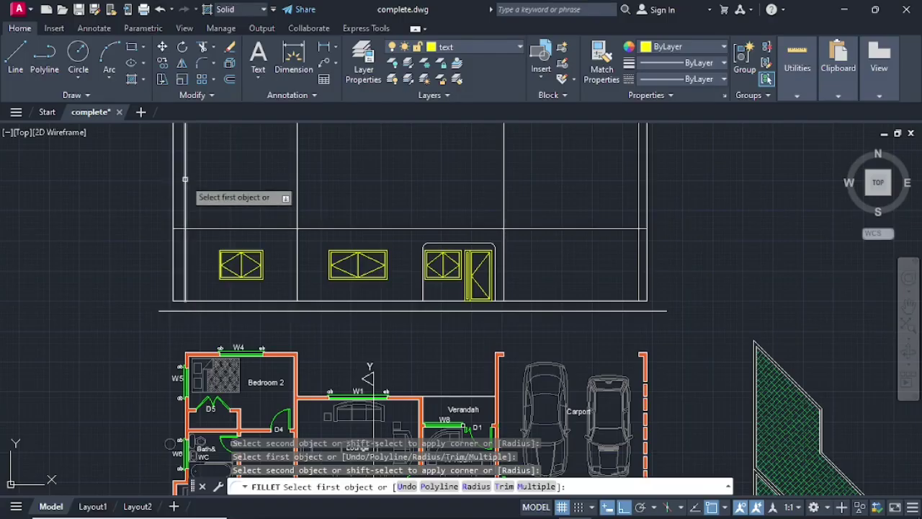
{"action": "key", "text": "Escape"}
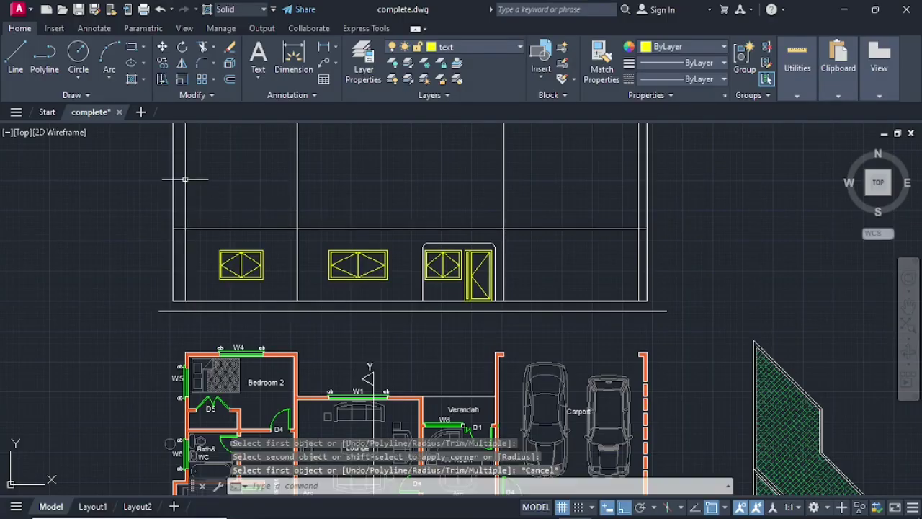
Step: Offset the full-width horizontal line above the windows 600 downward again, level with the top of the verandah opening
{"action": "left_click", "coordinate": [230, 80]}
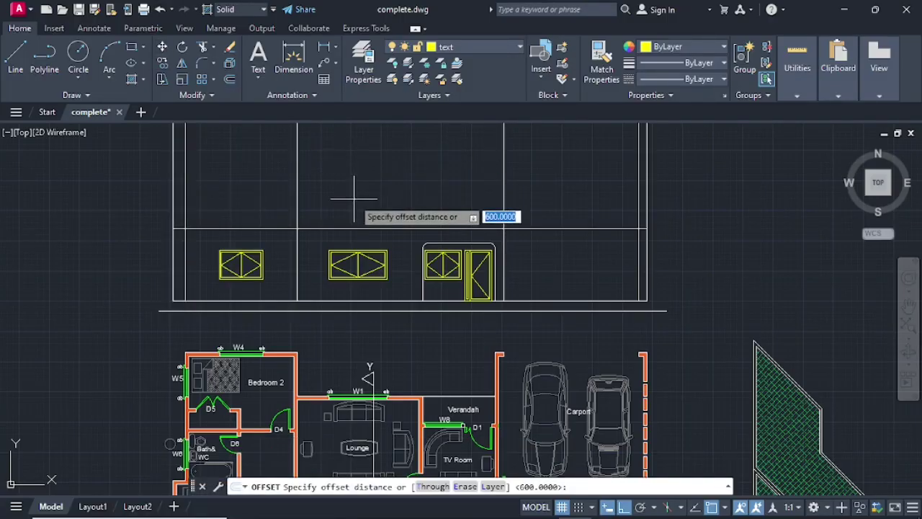
{"action": "key", "text": "Return"}
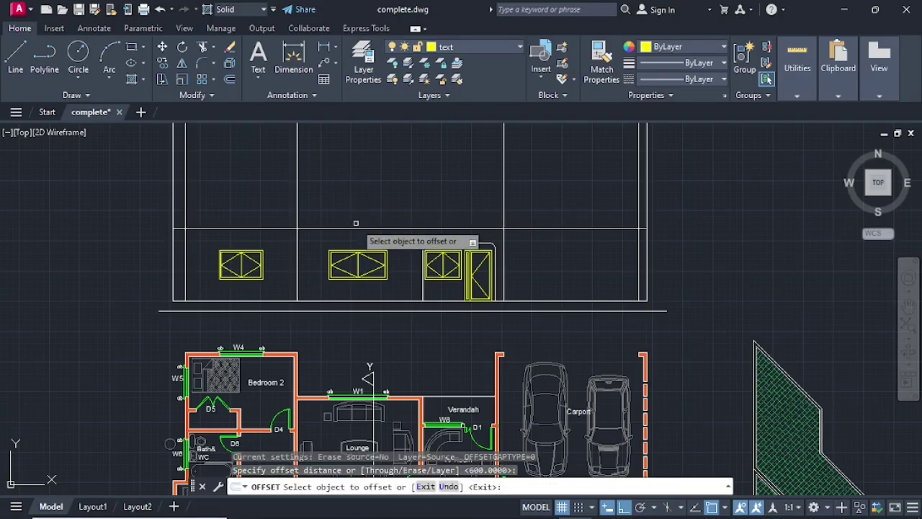
{"action": "left_click", "coordinate": [362, 229]}
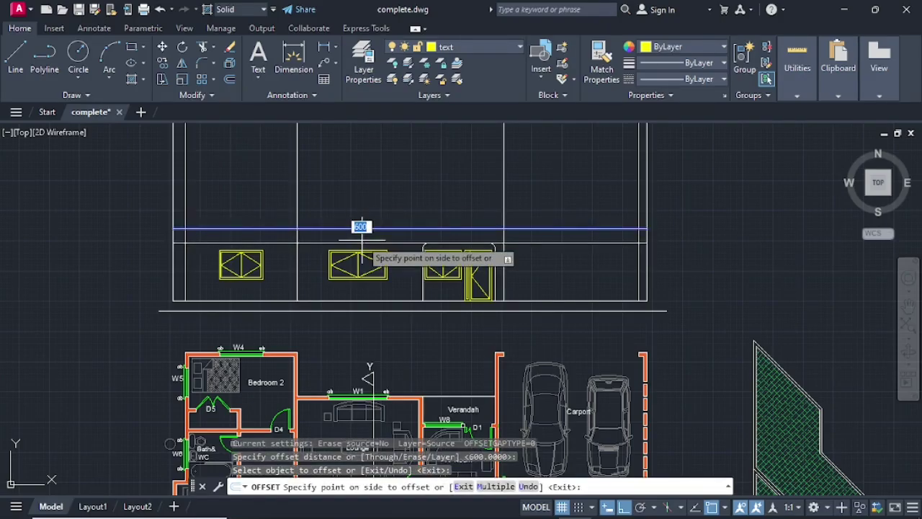
{"action": "left_click", "coordinate": [310, 254]}
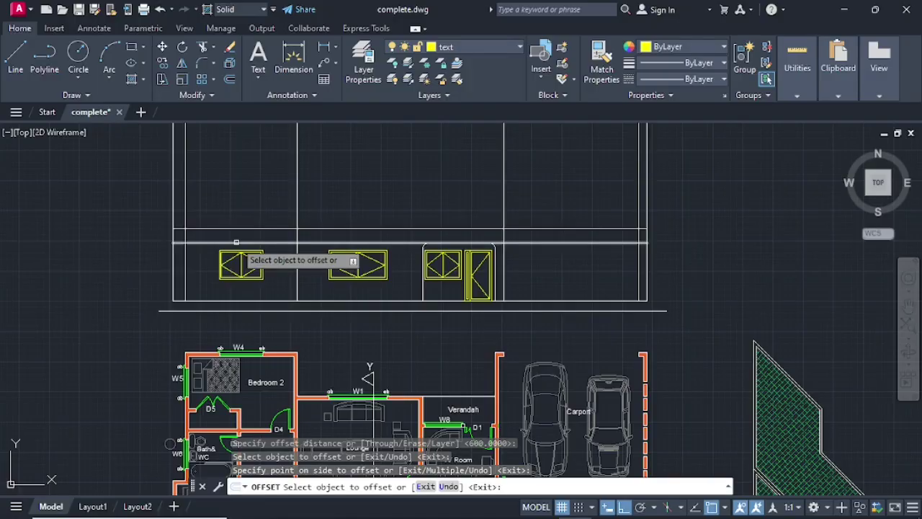
{"action": "key", "text": "Escape"}
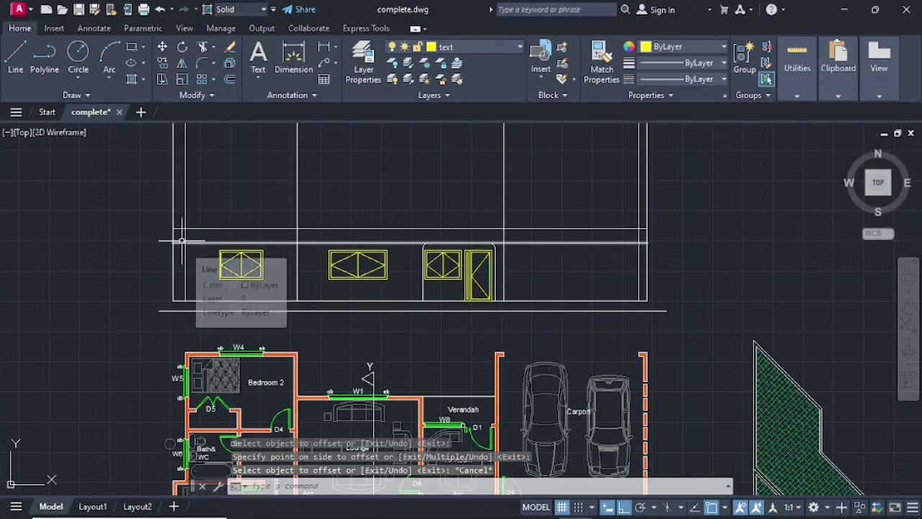
Step: Trim the lower horizontal offset line away from the elevation's left edge up to the rounded verandah opening
{"action": "type", "text": "tr"}
{"action": "key", "text": "Return"}
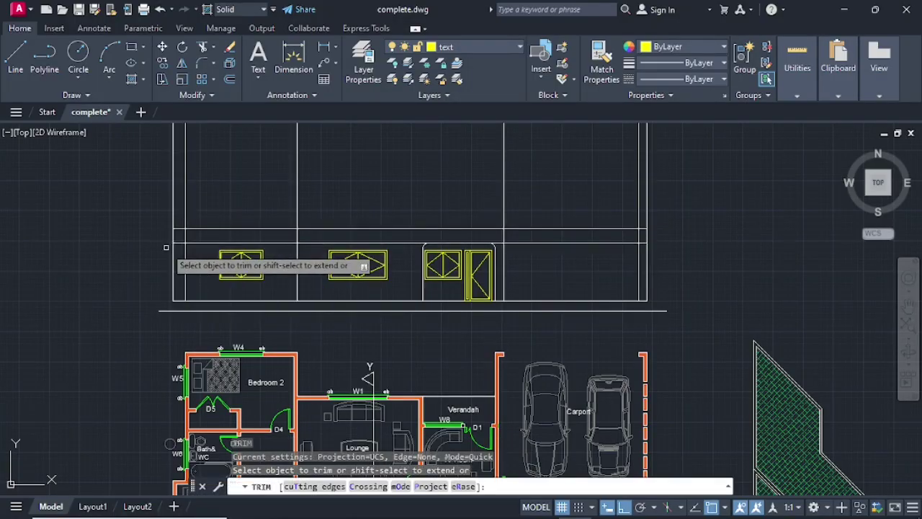
{"action": "scroll", "coordinate": [182, 241], "scroll_direction": "up", "scroll_amount": 4}
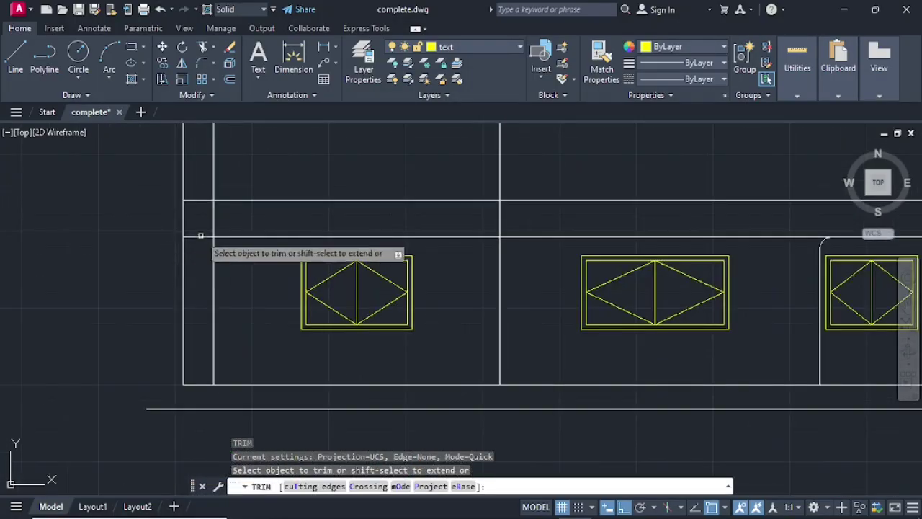
{"action": "left_click", "coordinate": [242, 237]}
{"action": "left_click", "coordinate": [536, 236]}
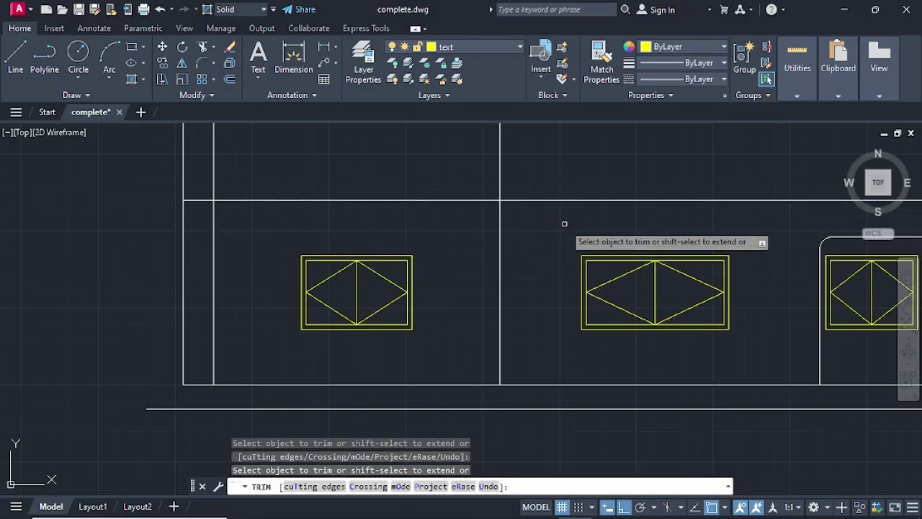
{"action": "scroll", "coordinate": [665, 224], "scroll_direction": "down", "scroll_amount": 4}
{"action": "scroll", "coordinate": [741, 232], "scroll_direction": "up", "scroll_amount": 2}
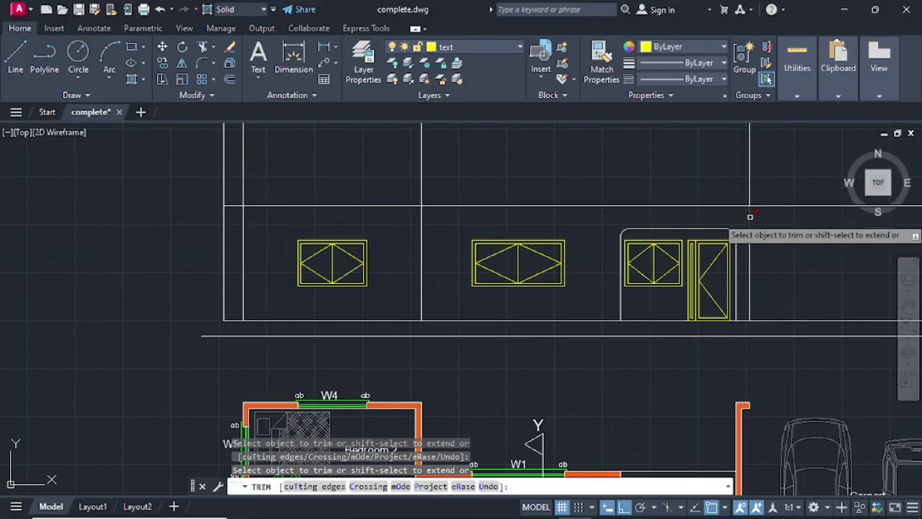
Step: Trim the line extensions beyond the carport opening's upper corners, leaving a clean rectangular opening below the upper horizontal line
{"action": "scroll", "coordinate": [739, 229], "scroll_direction": "down", "scroll_amount": 4}
{"action": "middle_click_drag", "start_coordinate": [740, 229], "coordinate": [573, 200]}
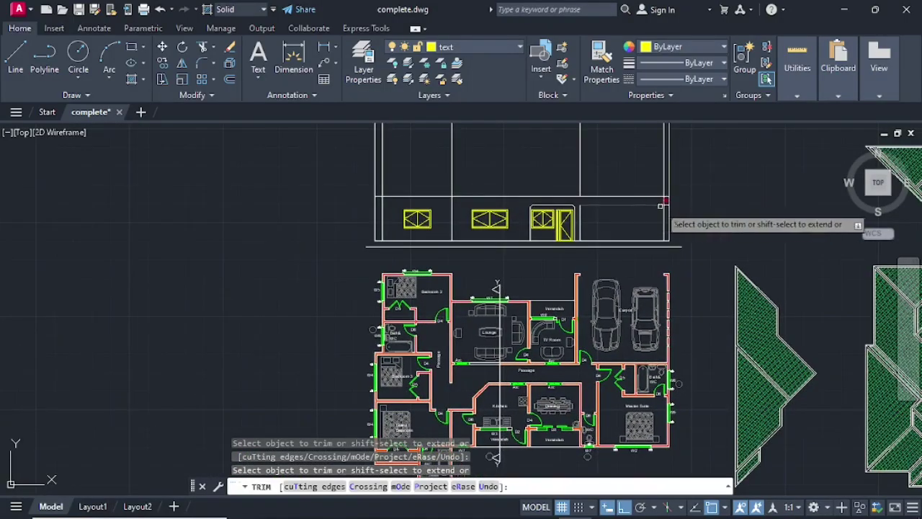
{"action": "scroll", "coordinate": [669, 219], "scroll_direction": "up", "scroll_amount": 3}
{"action": "scroll", "coordinate": [671, 202], "scroll_direction": "up", "scroll_amount": 4}
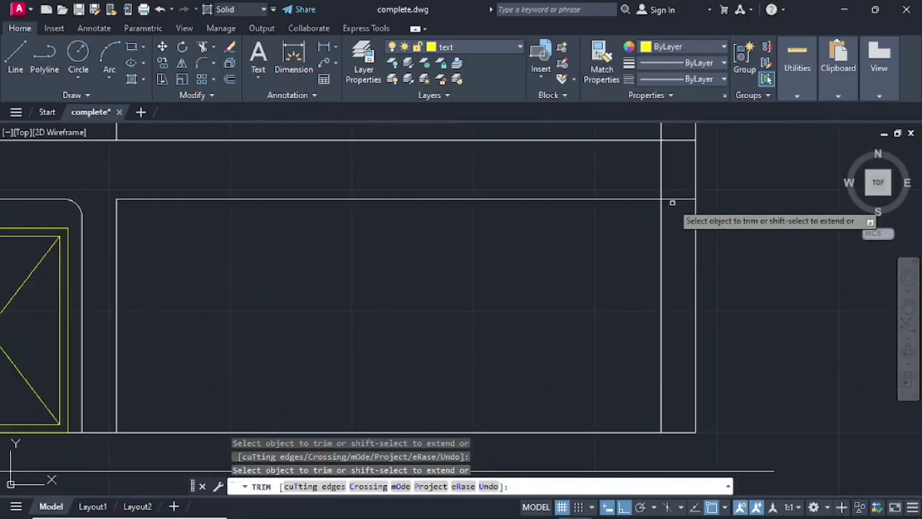
{"action": "left_click", "coordinate": [661, 163]}
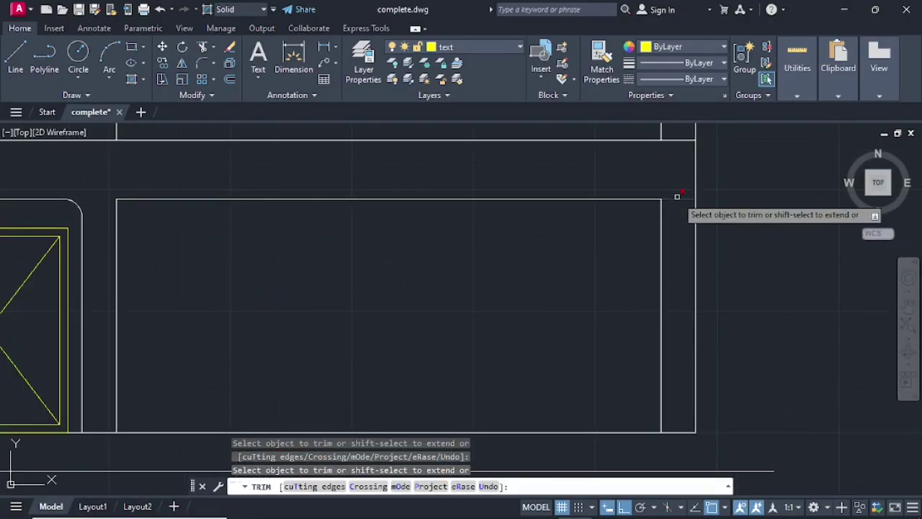
{"action": "scroll", "coordinate": [504, 252], "scroll_direction": "down", "scroll_amount": 3}
{"action": "middle_click_drag", "start_coordinate": [504, 251], "coordinate": [520, 279]}
{"action": "scroll", "coordinate": [597, 294], "scroll_direction": "down", "scroll_amount": 2}
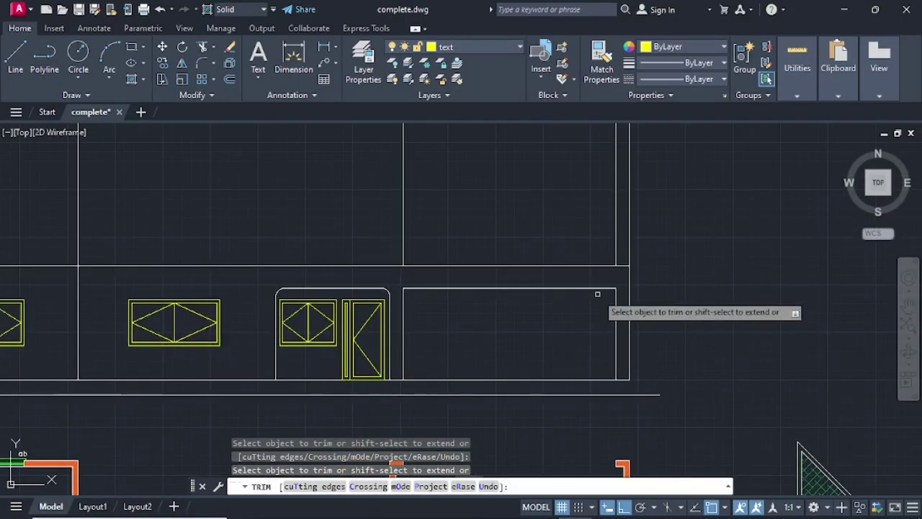
{"action": "scroll", "coordinate": [576, 298], "scroll_direction": "down", "scroll_amount": 2}
{"action": "scroll", "coordinate": [448, 294], "scroll_direction": "down", "scroll_amount": 2}
{"action": "middle_click_drag", "start_coordinate": [427, 286], "coordinate": [436, 306]}
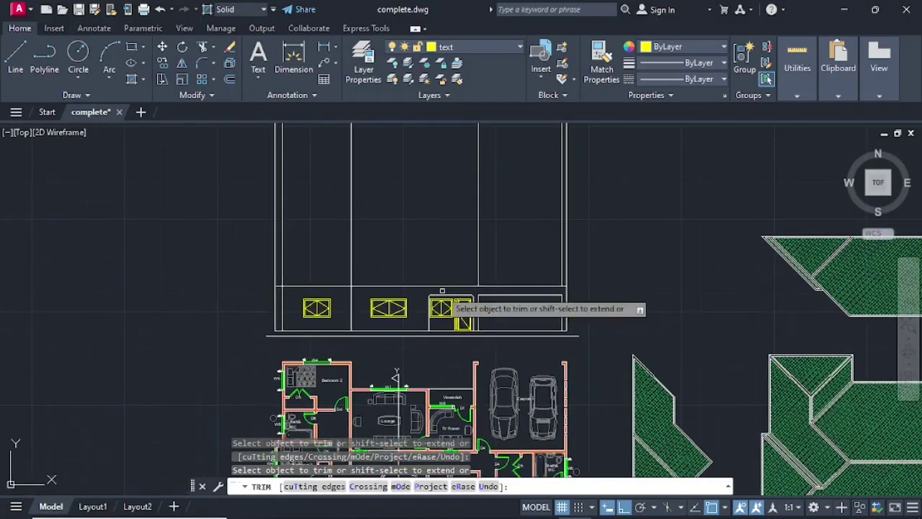
{"action": "scroll", "coordinate": [436, 306], "scroll_direction": "up", "scroll_amount": 4}
{"action": "key", "text": "Escape"}
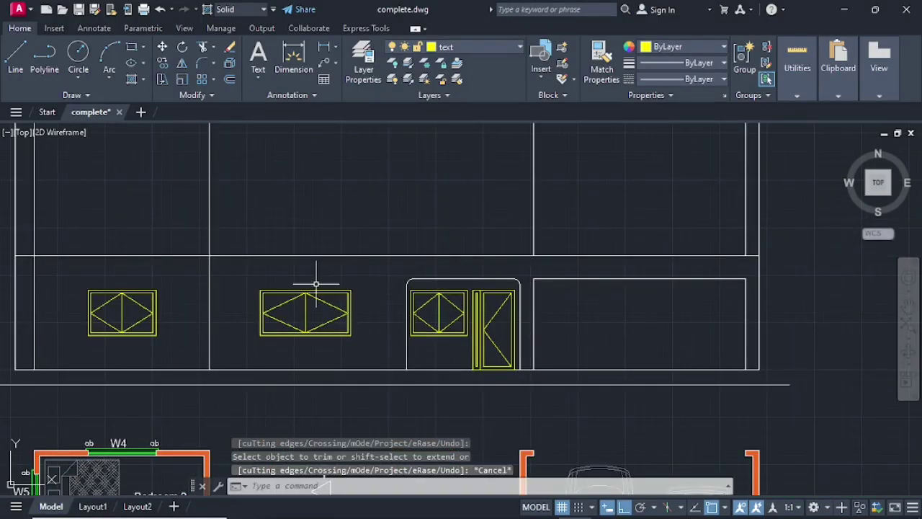
Step: Make layer 0 current and offset the full-width horizontal line above the windows 800 upward
{"action": "scroll", "coordinate": [315, 283], "scroll_direction": "down", "scroll_amount": 3}
{"action": "middle_click_drag", "start_coordinate": [320, 270], "coordinate": [394, 294]}
{"action": "key", "text": "Escape"}
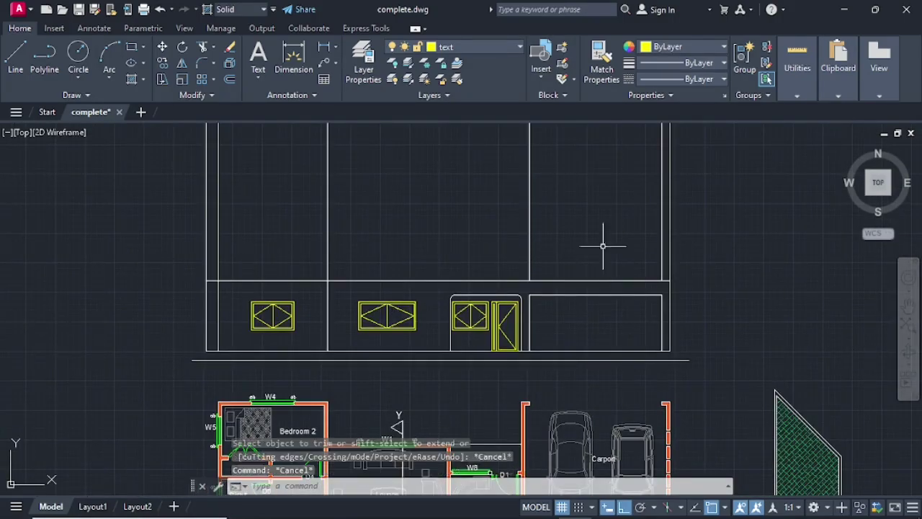
{"action": "left_click", "coordinate": [491, 48]}
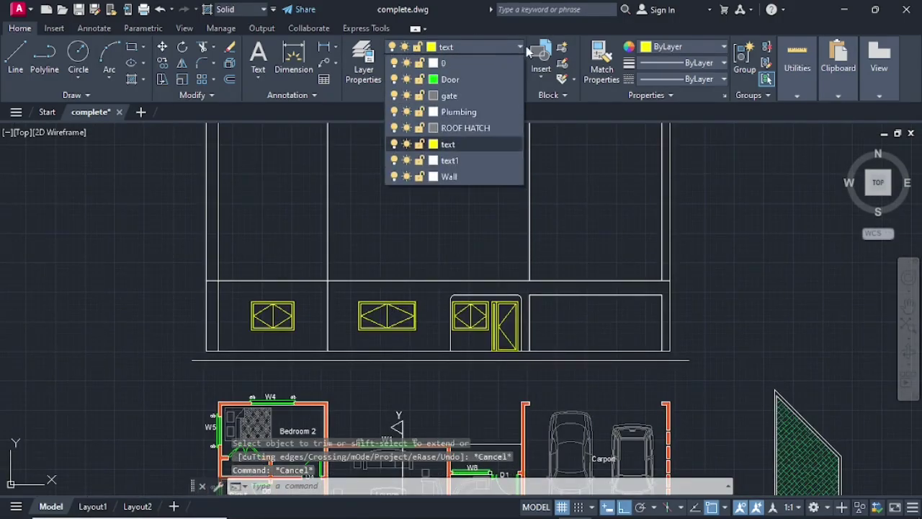
{"action": "left_click", "coordinate": [456, 68]}
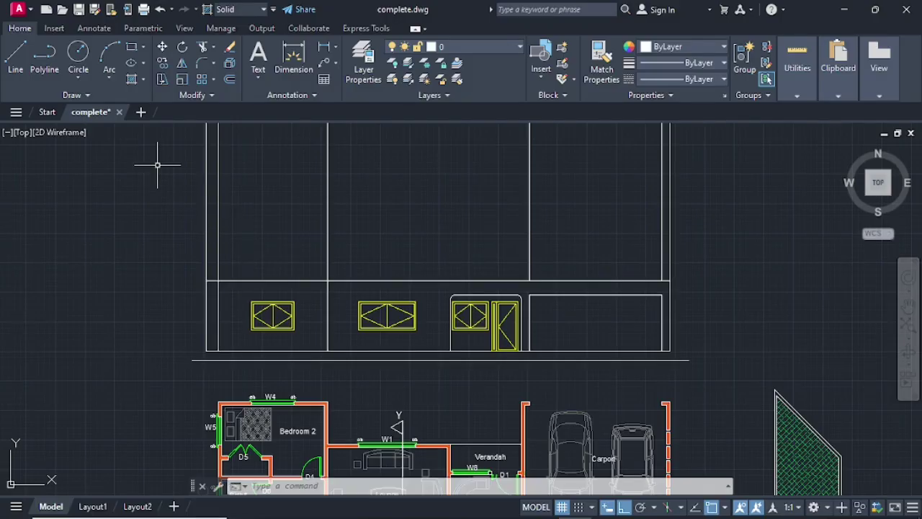
{"action": "left_click", "coordinate": [229, 79]}
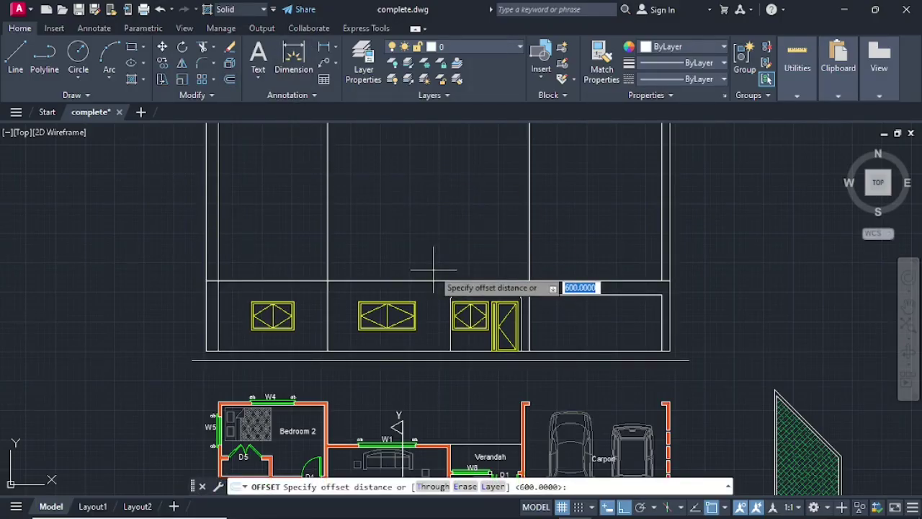
{"action": "type", "text": "80"}
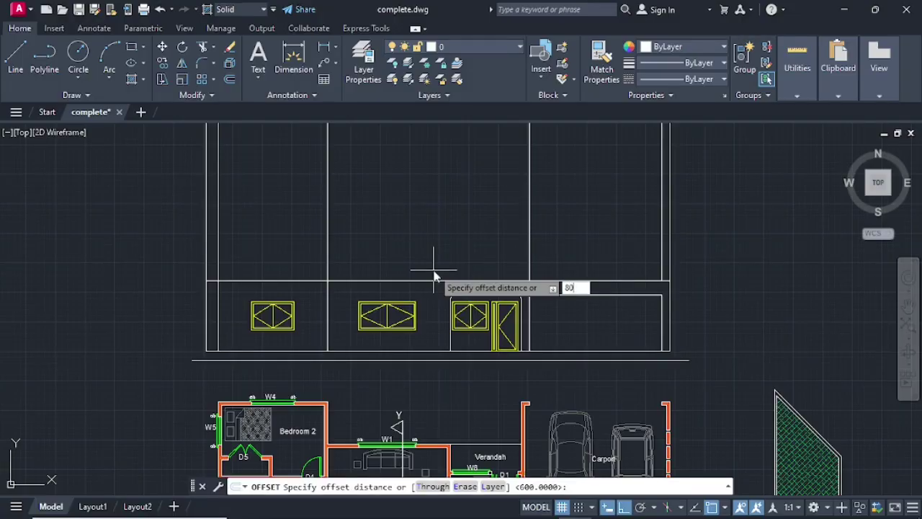
{"action": "type", "text": "0"}
{"action": "key", "text": "Return"}
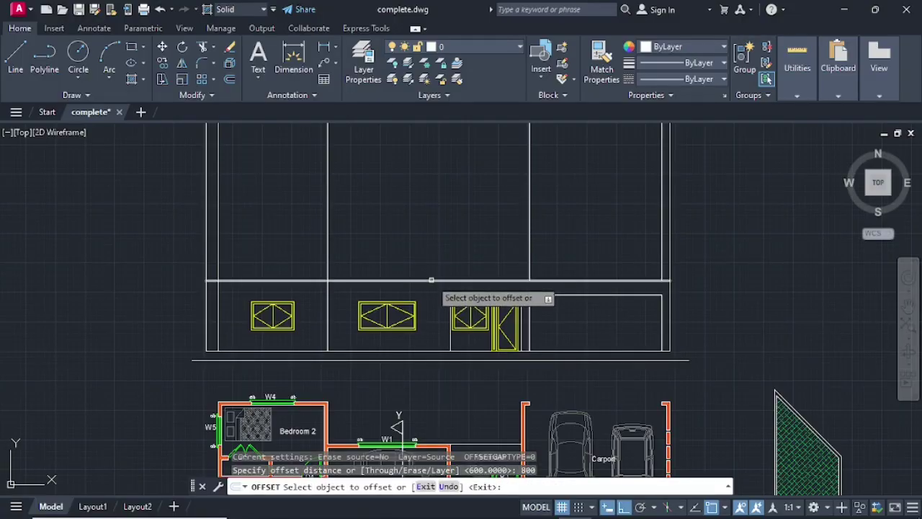
{"action": "left_click", "coordinate": [431, 281]}
{"action": "left_click", "coordinate": [414, 227]}
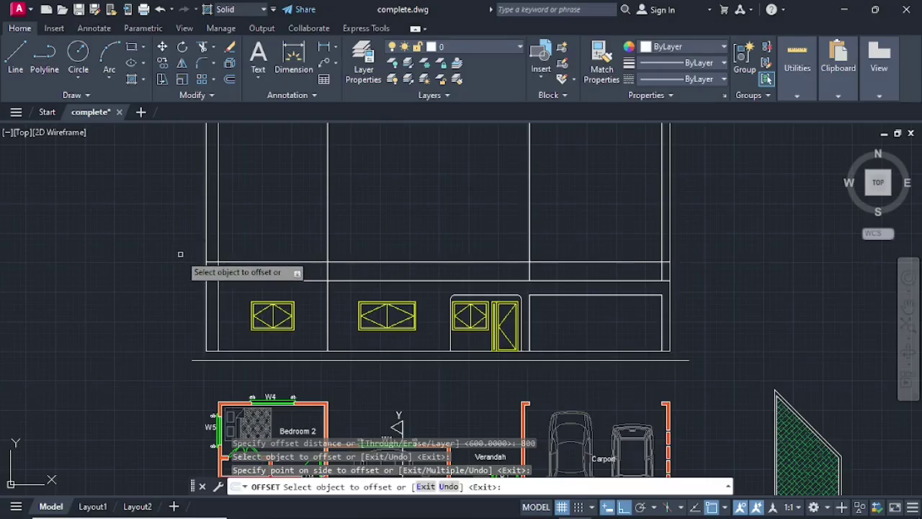
{"action": "key", "text": "Escape"}
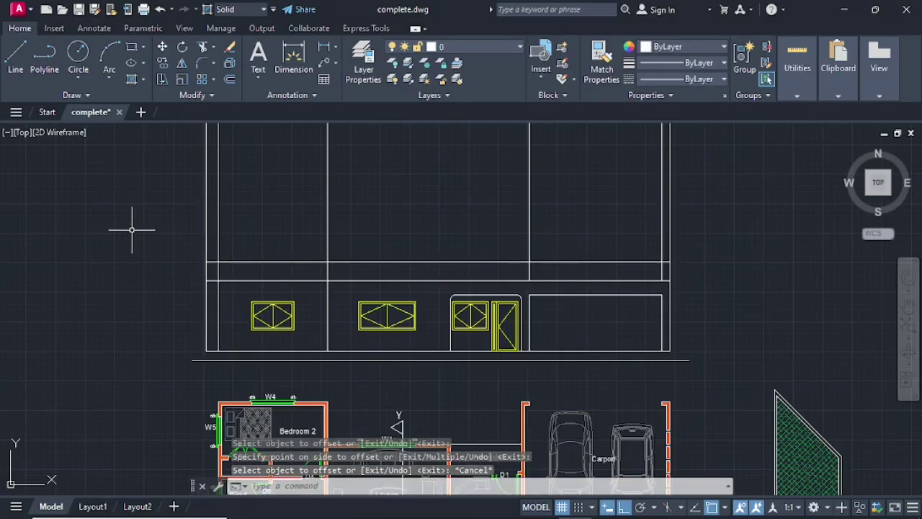
Step: Trim all vertical projection lines between the wall's top line and the 800 offset line with a fence
{"action": "type", "text": "tr"}
{"action": "key", "text": "Return"}
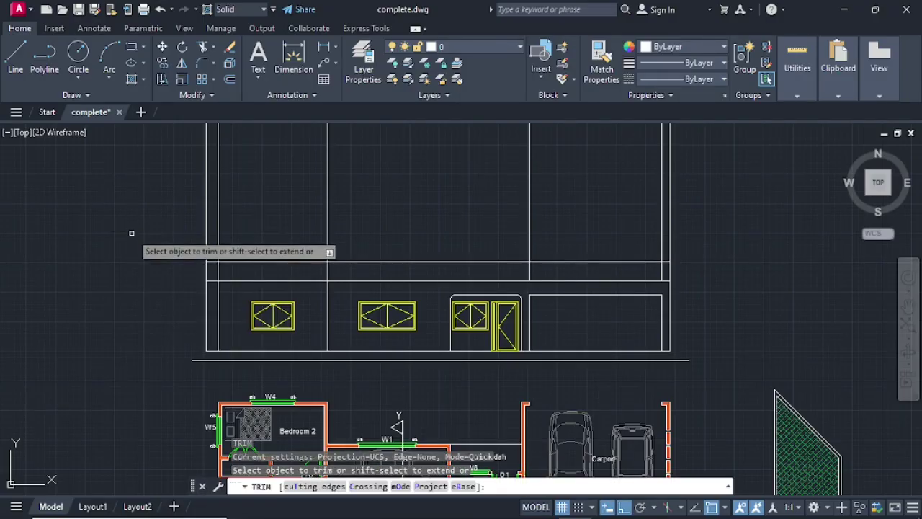
{"action": "left_click", "coordinate": [184, 269]}
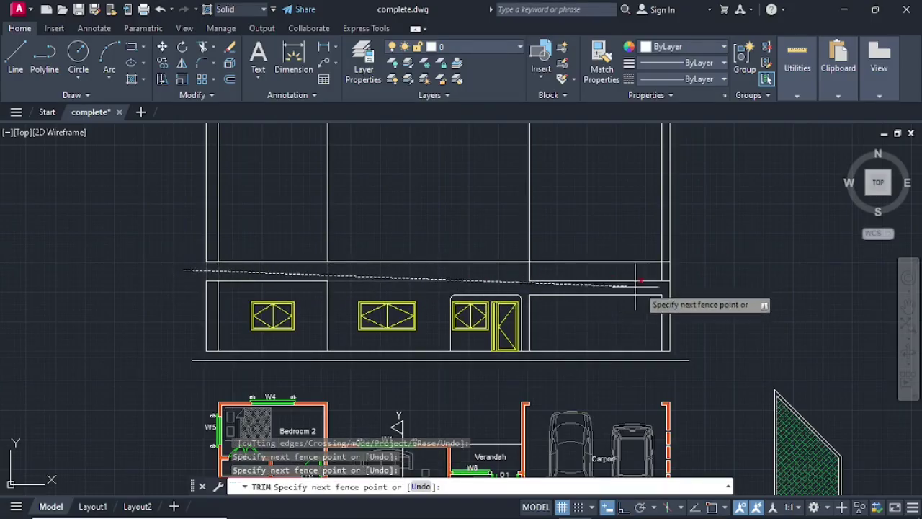
{"action": "key", "text": "Return"}
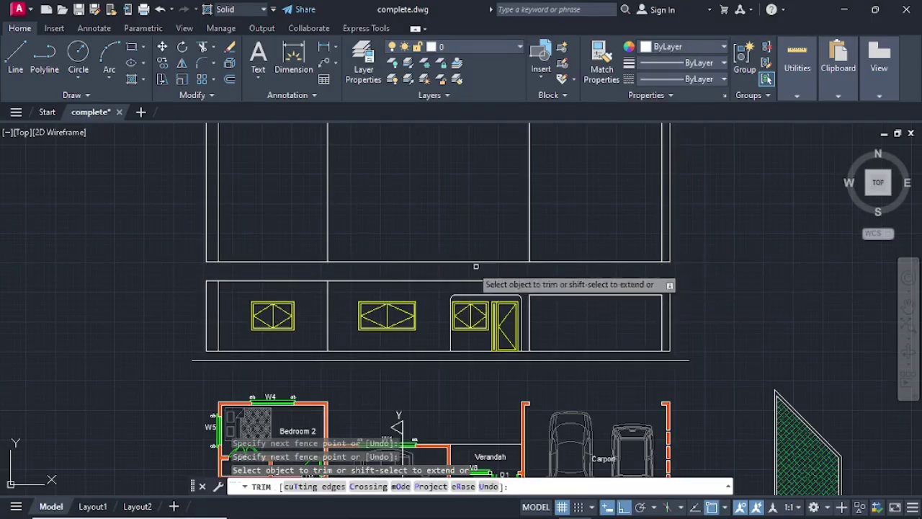
{"action": "key", "text": "Escape"}
{"action": "key", "text": "Escape"}
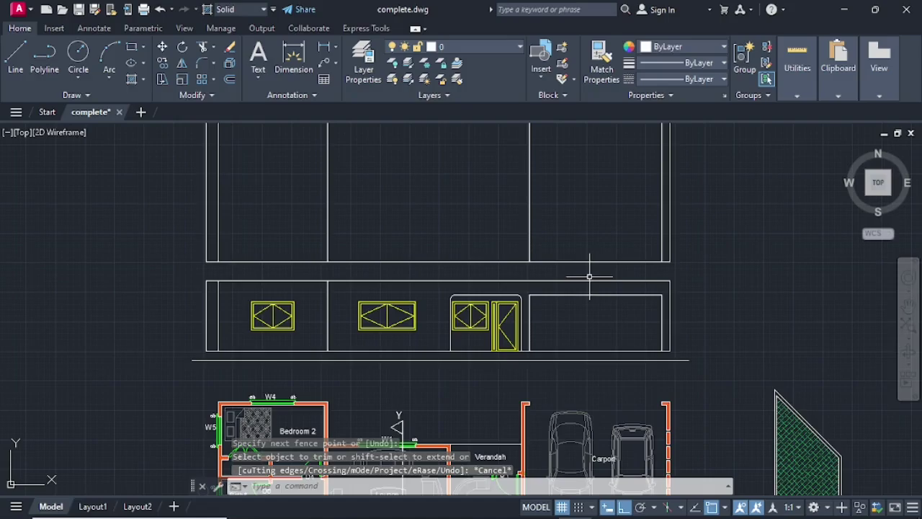
Step: Delete the six vertical projection lines above the elevation together with the 800 offset line
{"action": "left_click", "coordinate": [670, 242]}
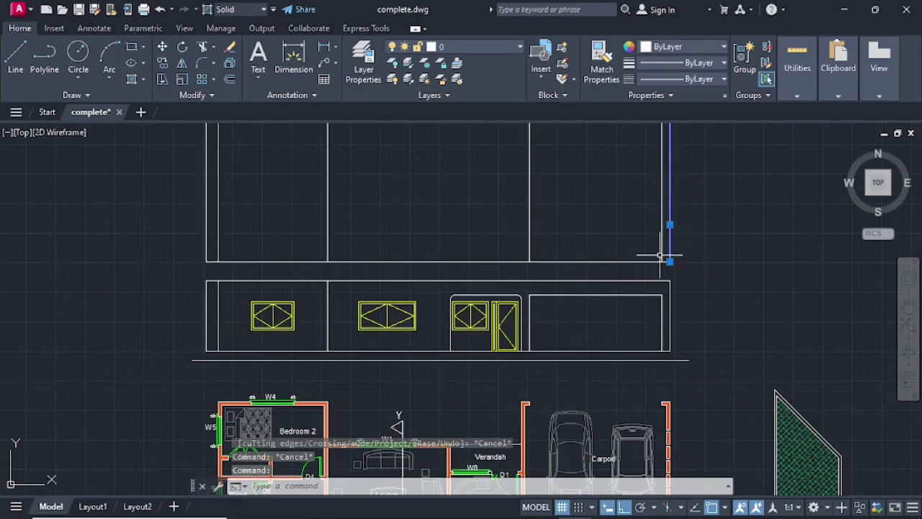
{"action": "left_click", "coordinate": [661, 252]}
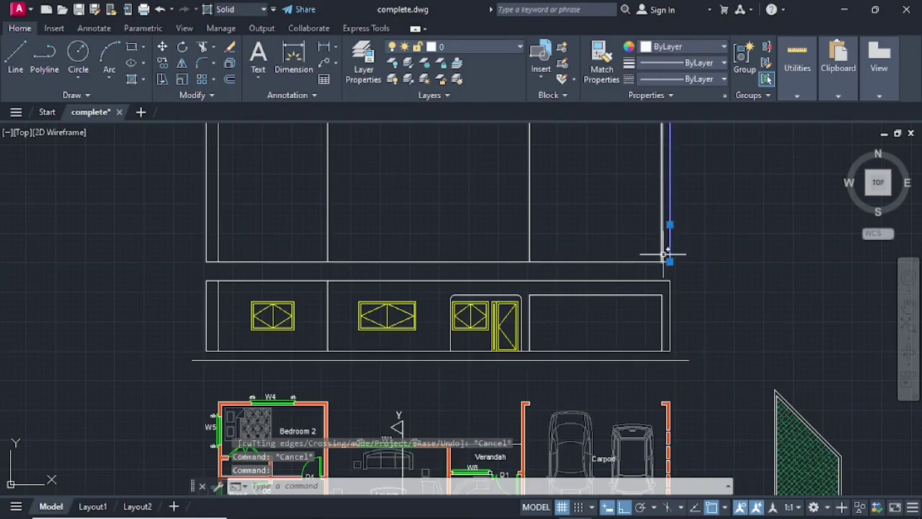
{"action": "left_click", "coordinate": [530, 250]}
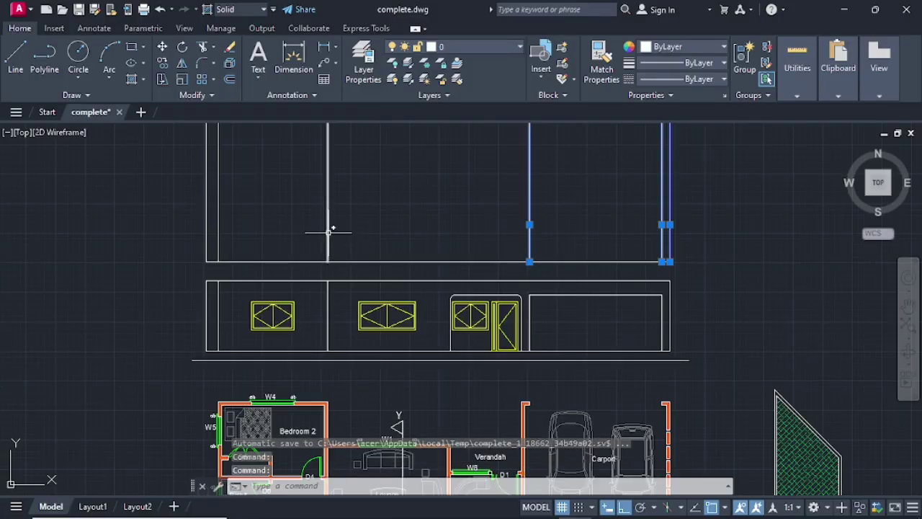
{"action": "left_click", "coordinate": [329, 231]}
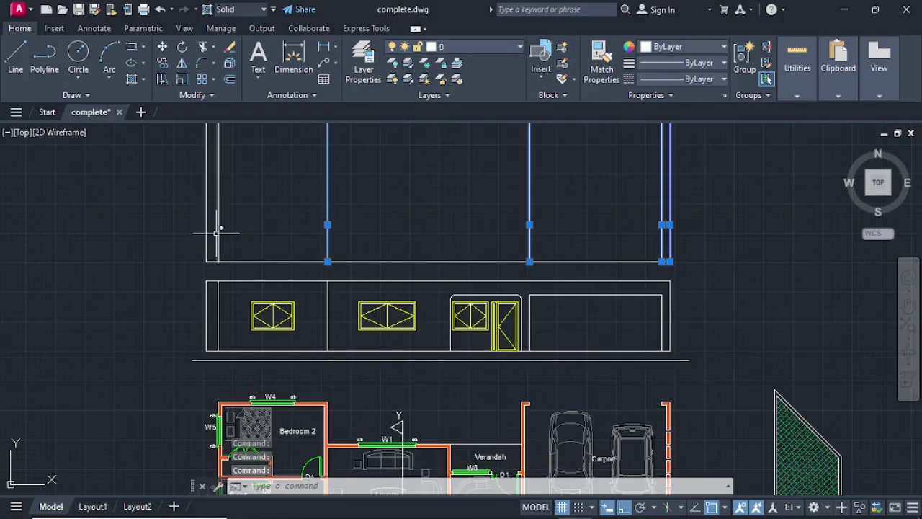
{"action": "left_click", "coordinate": [258, 262]}
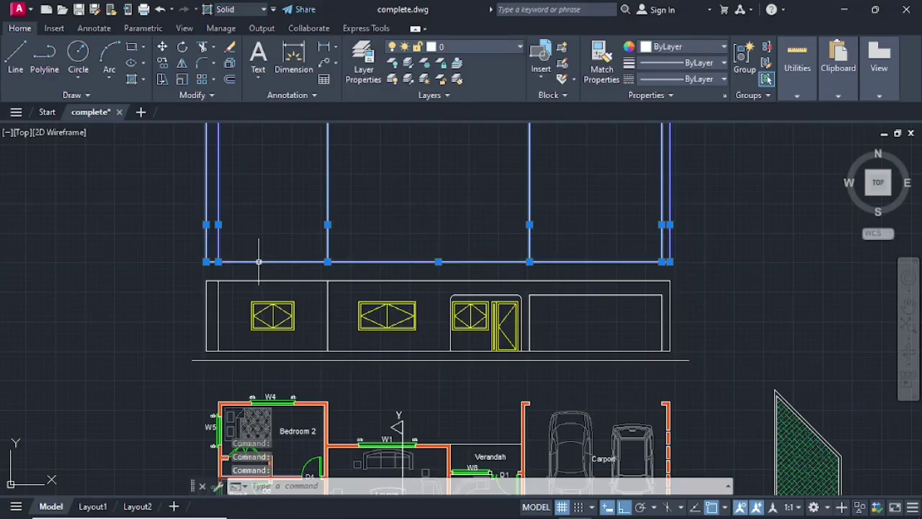
{"action": "key", "text": "Delete"}
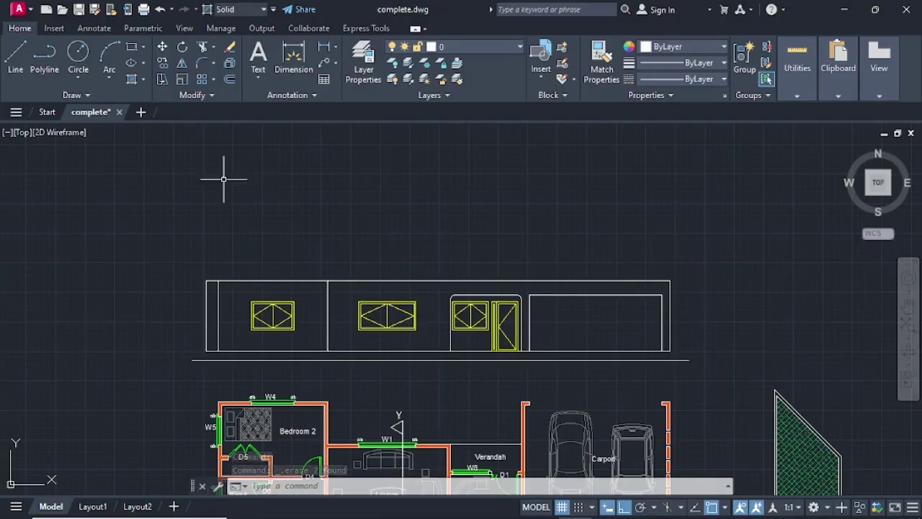
Step: Offset the elevation's top horizontal line upward twice in succession at 150 spacing
{"action": "left_click", "coordinate": [14, 65]}
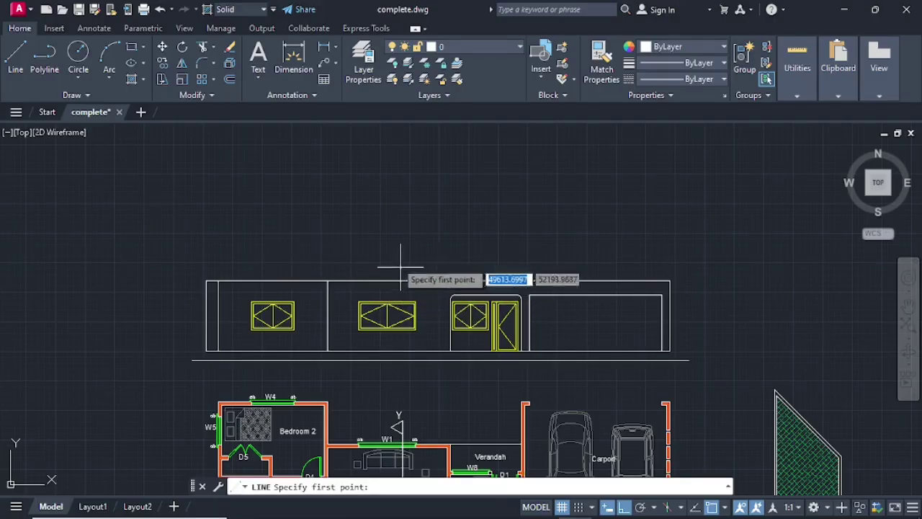
{"action": "left_click", "coordinate": [230, 80]}
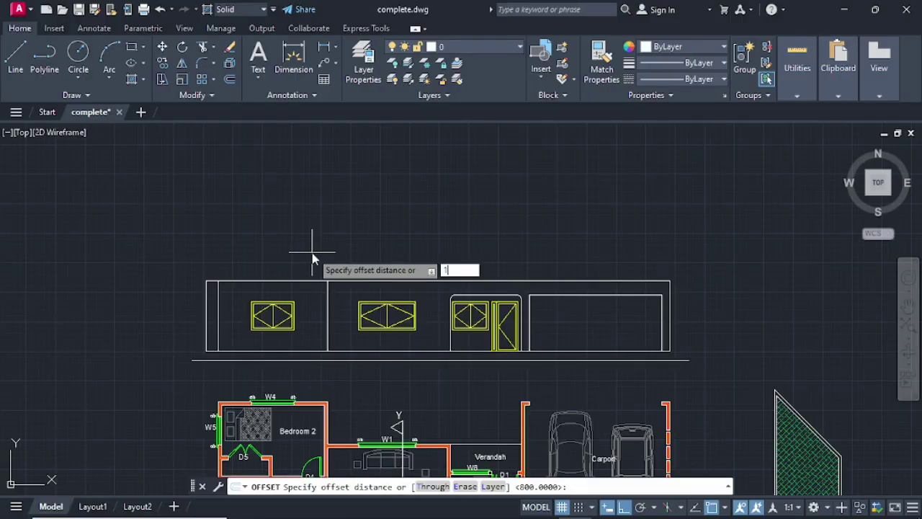
{"action": "key", "text": "Return"}
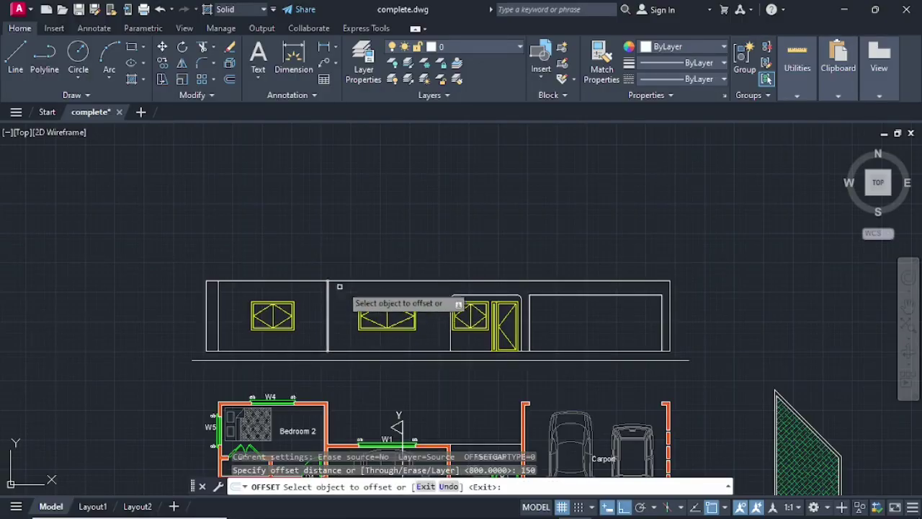
{"action": "left_click", "coordinate": [349, 281]}
{"action": "left_click", "coordinate": [354, 245]}
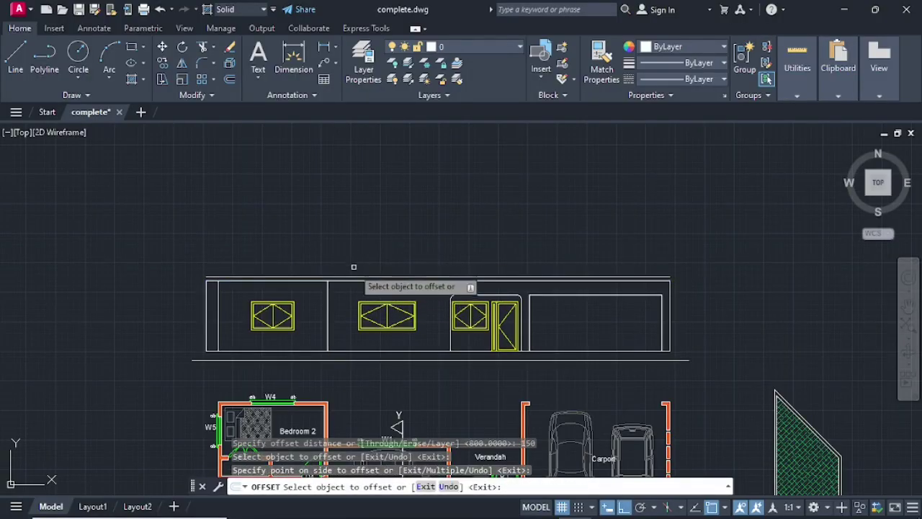
{"action": "left_click", "coordinate": [355, 275]}
{"action": "left_click", "coordinate": [355, 256]}
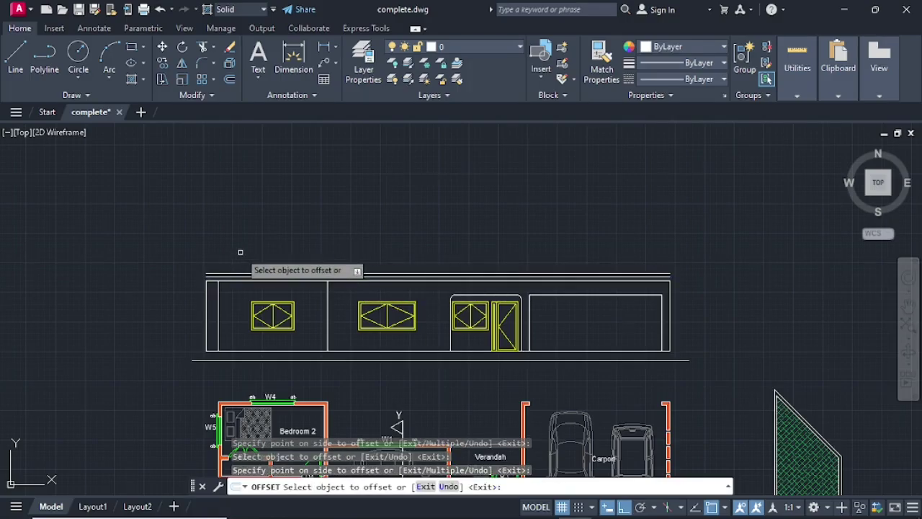
{"action": "key", "text": "Escape"}
Step: Draw a short vertical line upward past the roof edge lines at each outer end of the front elevation
{"action": "left_click", "coordinate": [15, 56]}
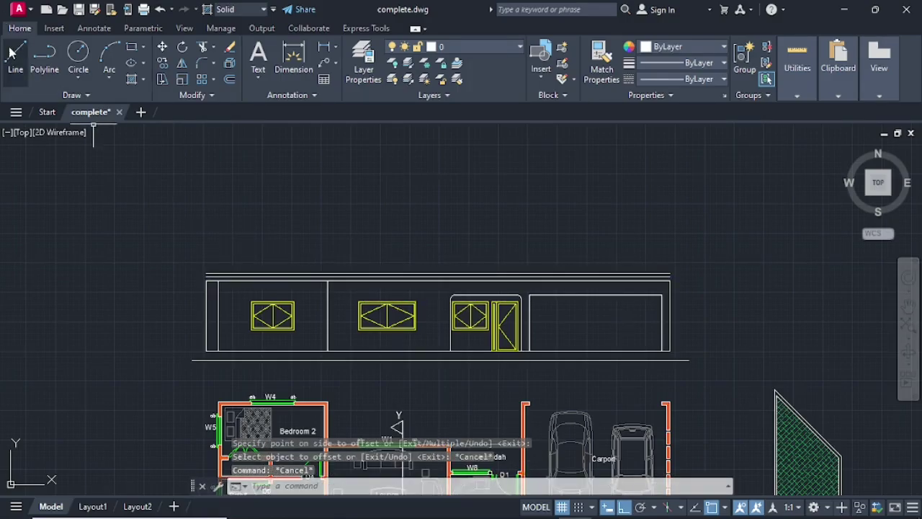
{"action": "left_click", "coordinate": [206, 280]}
{"action": "left_click", "coordinate": [202, 260]}
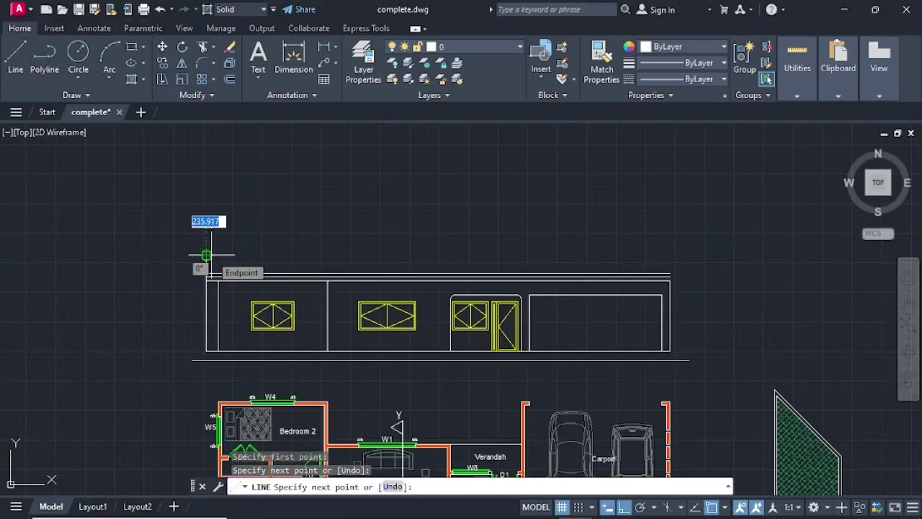
{"action": "key", "text": "Escape"}
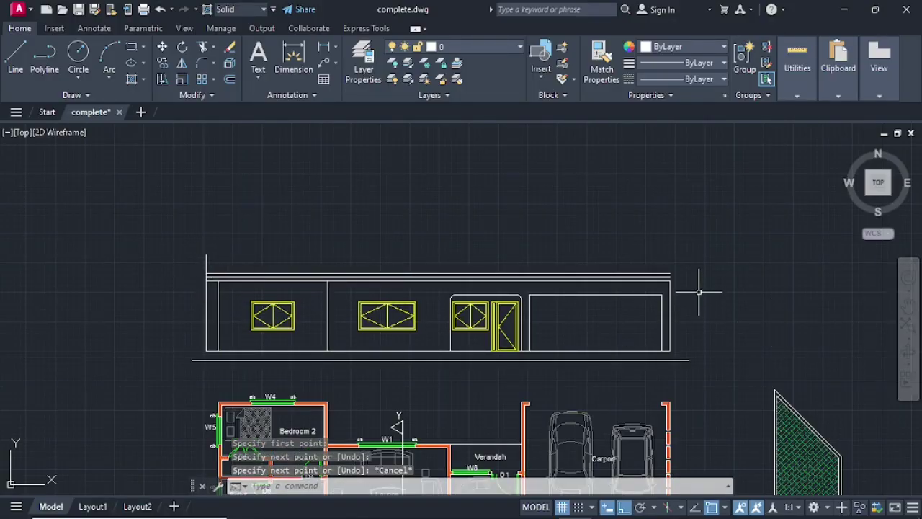
{"action": "key", "text": "space"}
{"action": "left_click", "coordinate": [669, 276]}
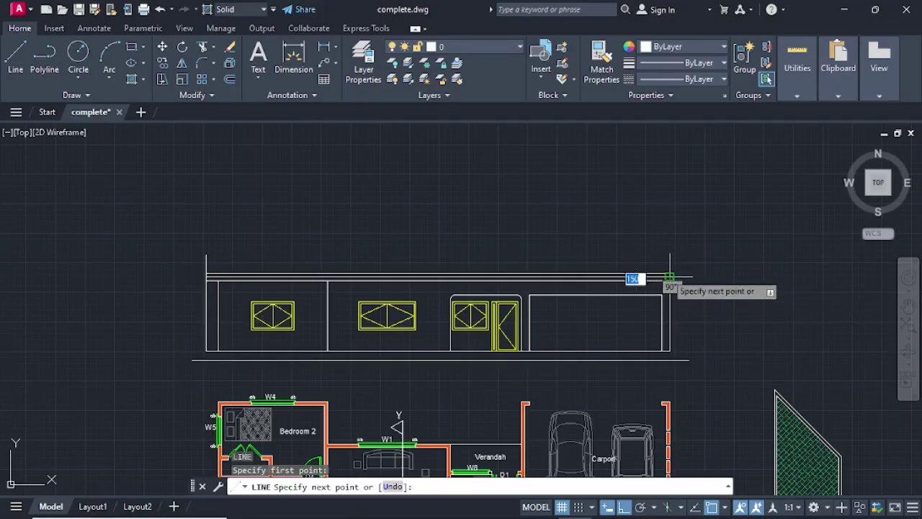
{"action": "left_click", "coordinate": [666, 259]}
{"action": "key", "text": "Escape"}
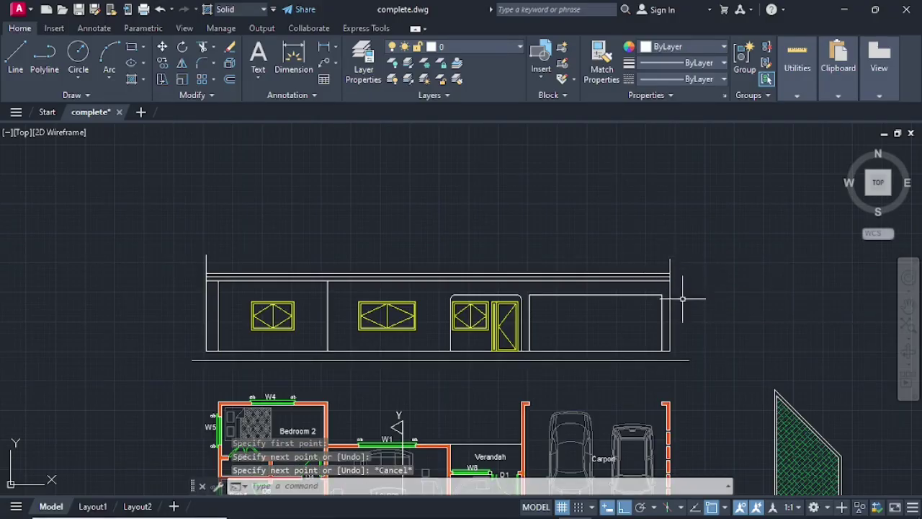
Step: Start an Offset with a distance of 250 for the short vertical line at the elevation's carport end
{"action": "scroll", "coordinate": [679, 287], "scroll_direction": "up", "scroll_amount": 2}
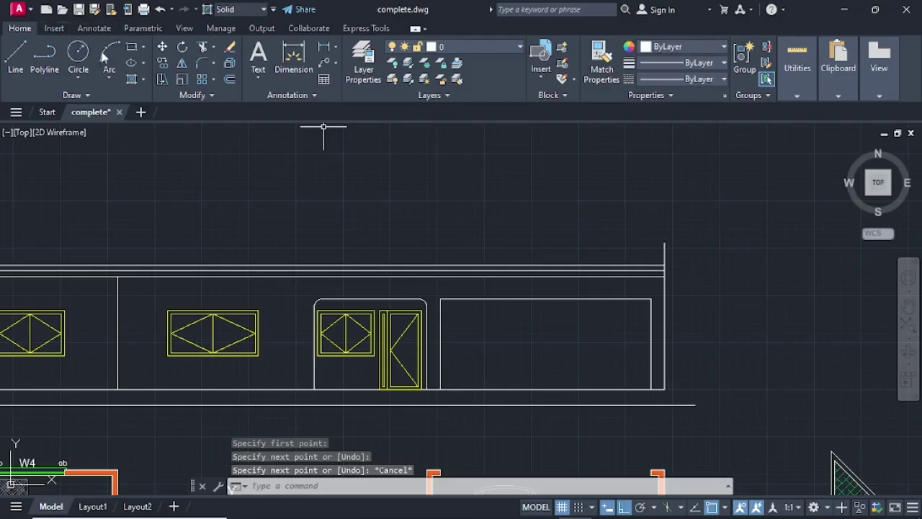
{"action": "left_click", "coordinate": [229, 80]}
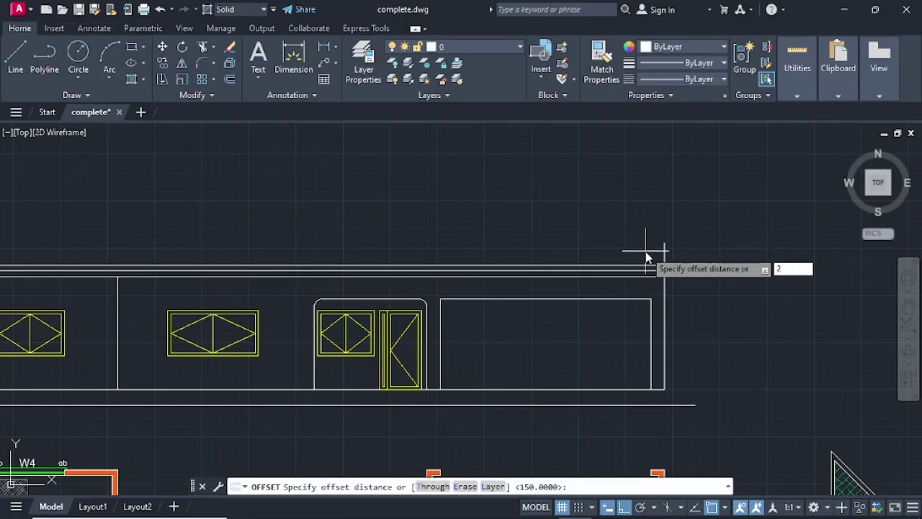
{"action": "type", "text": "250"}
{"action": "key", "text": "Return"}
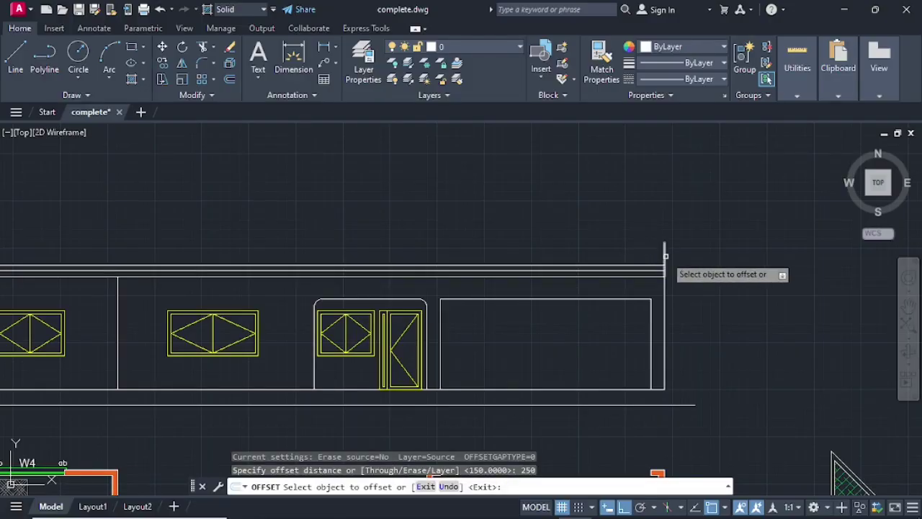
Step: Offset the short vertical line at the elevation's right end outward twice, each at a distance of 250
{"action": "left_click", "coordinate": [665, 257]}
{"action": "left_click", "coordinate": [691, 259]}
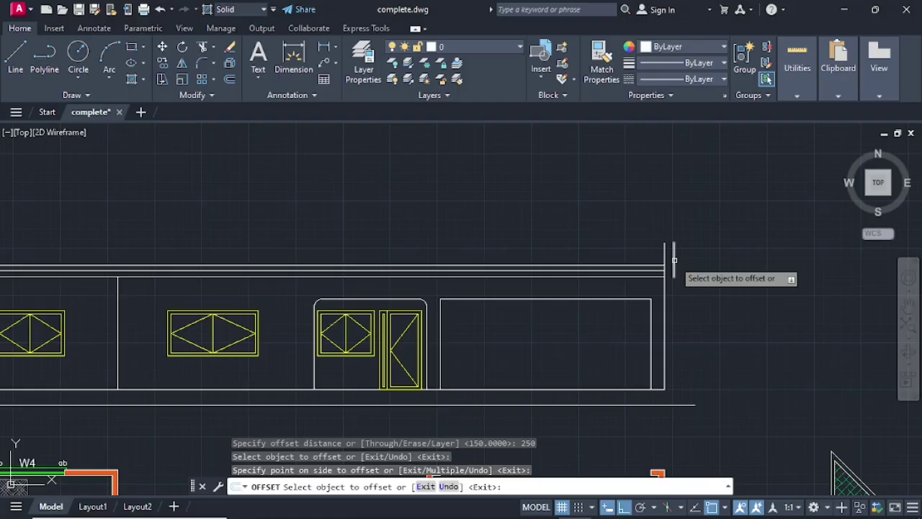
{"action": "left_click", "coordinate": [673, 257]}
{"action": "left_click", "coordinate": [695, 254]}
Step: Offset the short vertical line at the elevation's left end outward twice, each at a distance of 250
{"action": "scroll", "coordinate": [288, 194], "scroll_direction": "down", "scroll_amount": 5}
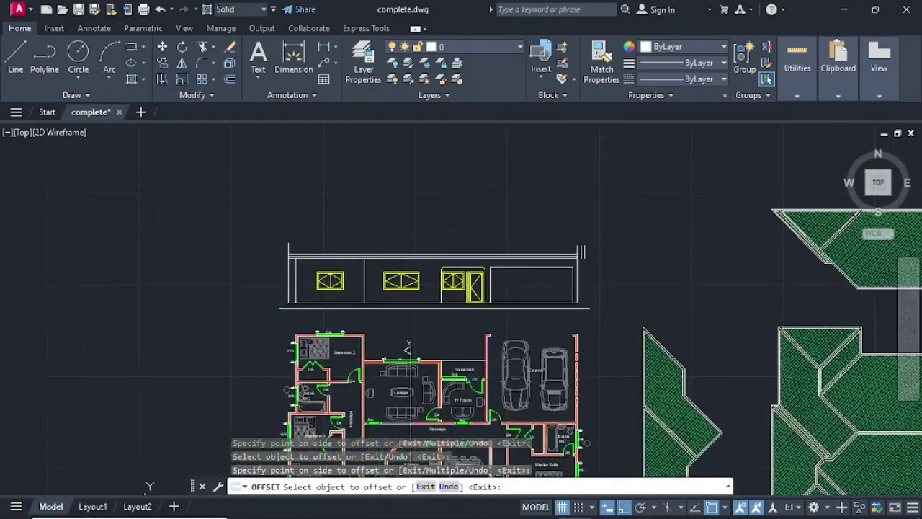
{"action": "scroll", "coordinate": [252, 249], "scroll_direction": "up", "scroll_amount": 8}
{"action": "left_click", "coordinate": [585, 204]}
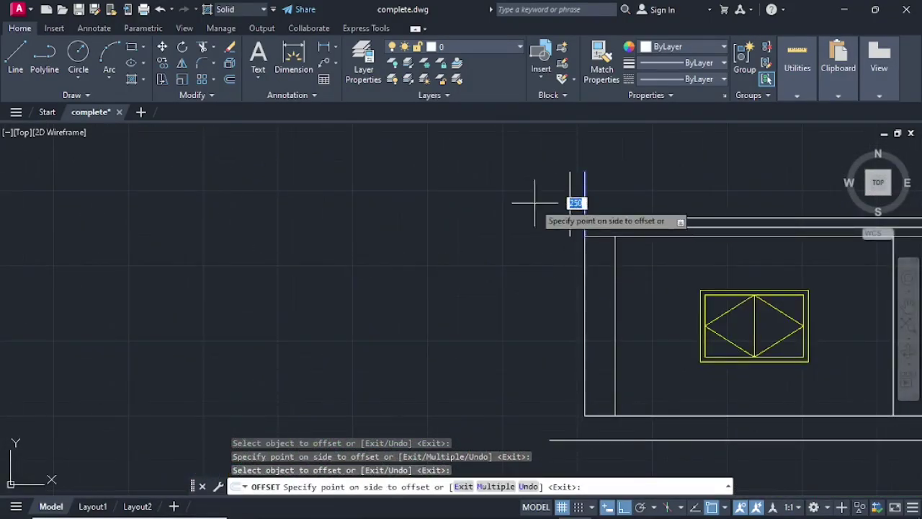
{"action": "left_click", "coordinate": [539, 196]}
{"action": "left_click", "coordinate": [570, 207]}
{"action": "left_click", "coordinate": [561, 208]}
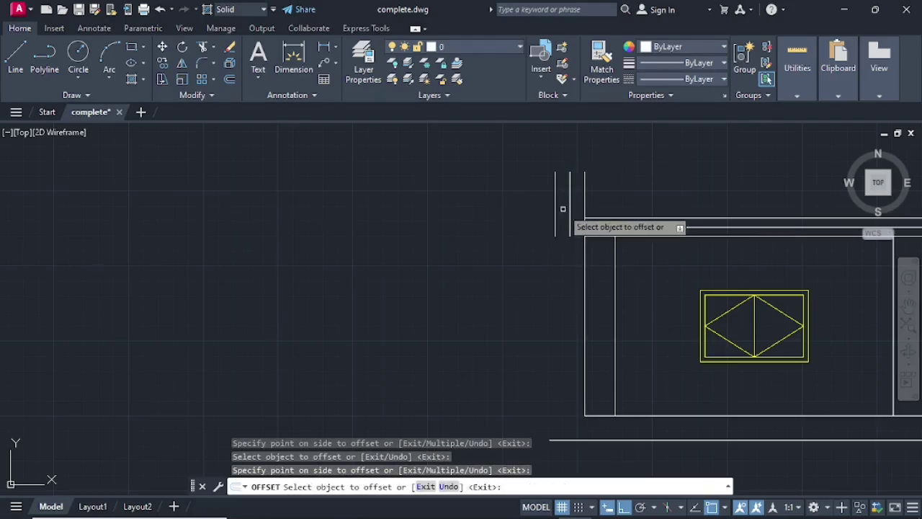
{"action": "key", "text": "Escape"}
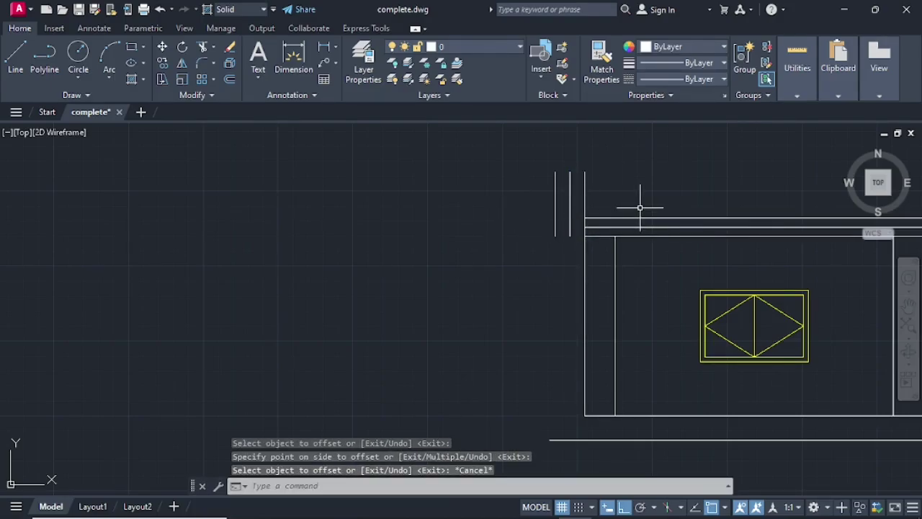
Step: Extend the uppermost horizontal roof line to the outermost offset vertical line at both ends of the elevation
{"action": "middle_click_drag", "start_coordinate": [640, 208], "coordinate": [553, 244]}
{"action": "type", "text": "e"}
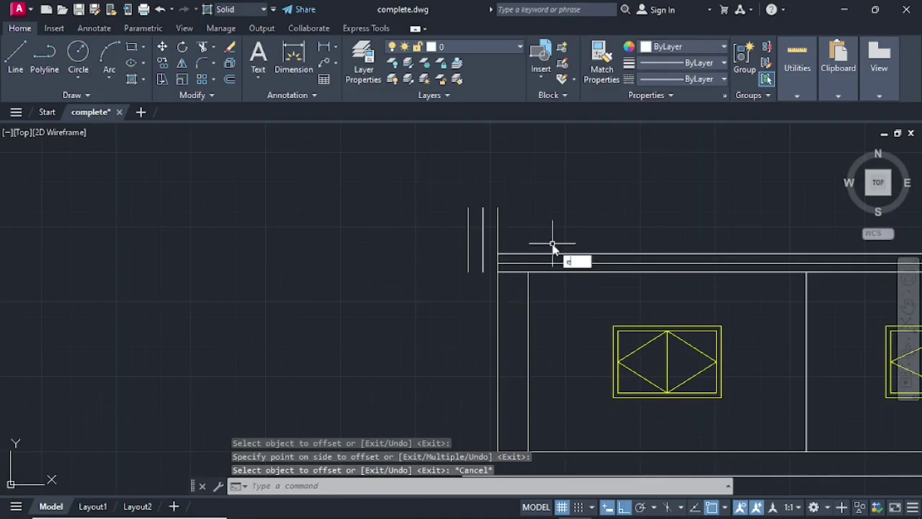
{"action": "type", "text": "x"}
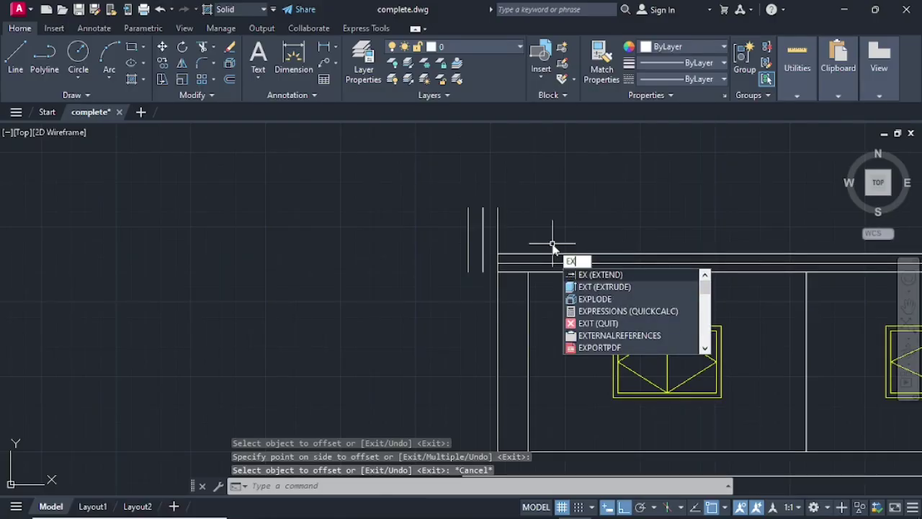
{"action": "key", "text": "Return"}
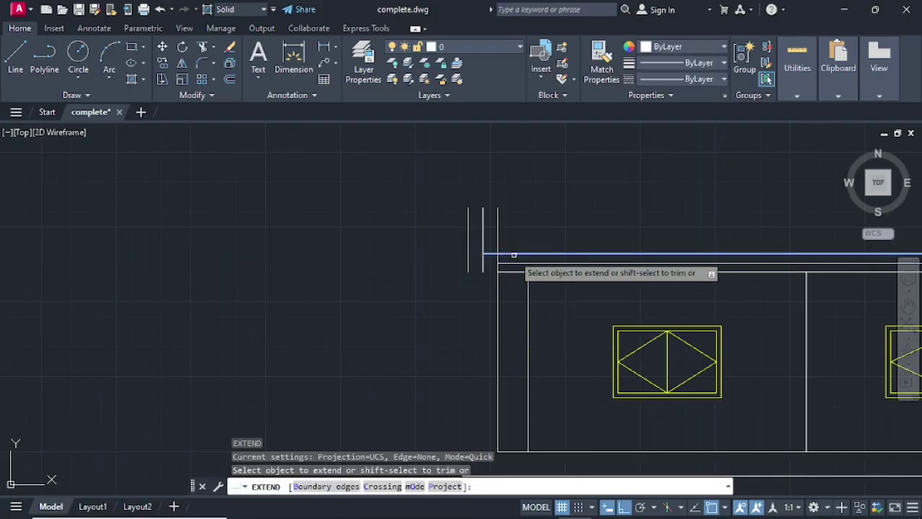
{"action": "scroll", "coordinate": [479, 250], "scroll_direction": "down", "scroll_amount": 3}
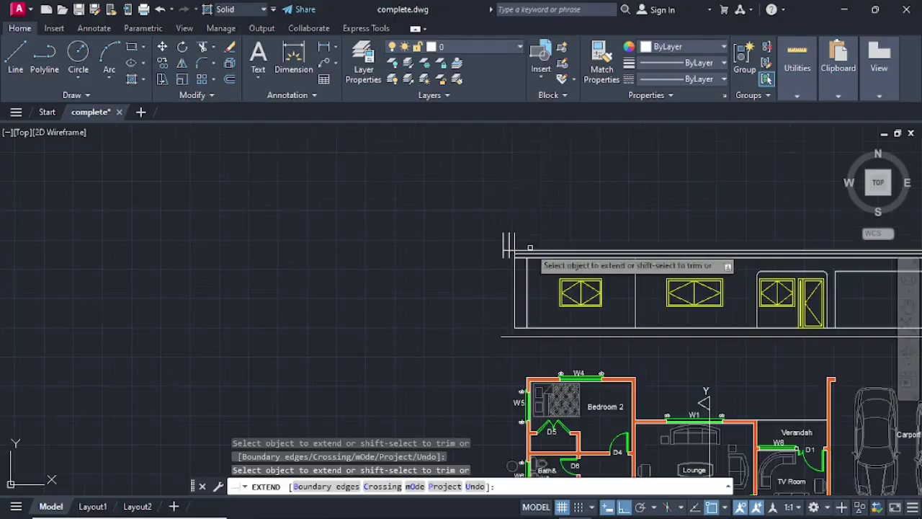
{"action": "scroll", "coordinate": [599, 236], "scroll_direction": "up", "scroll_amount": 5}
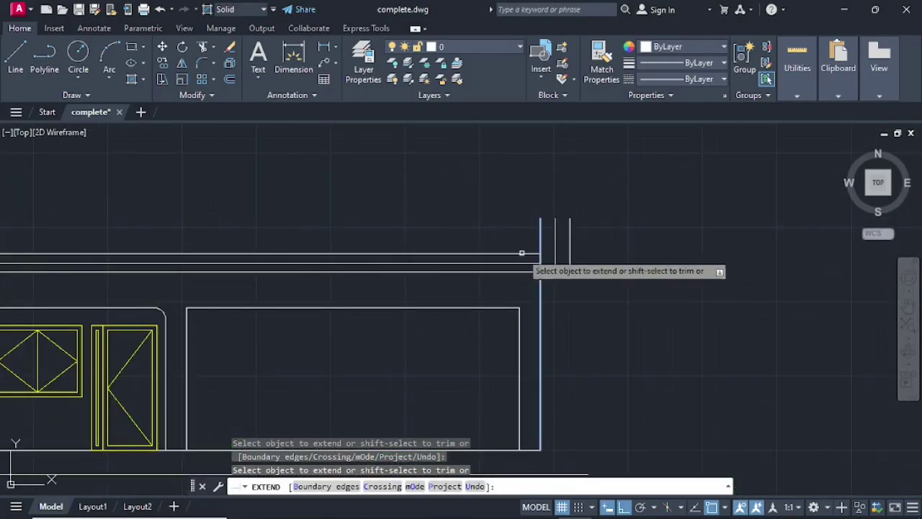
{"action": "left_click", "coordinate": [549, 253]}
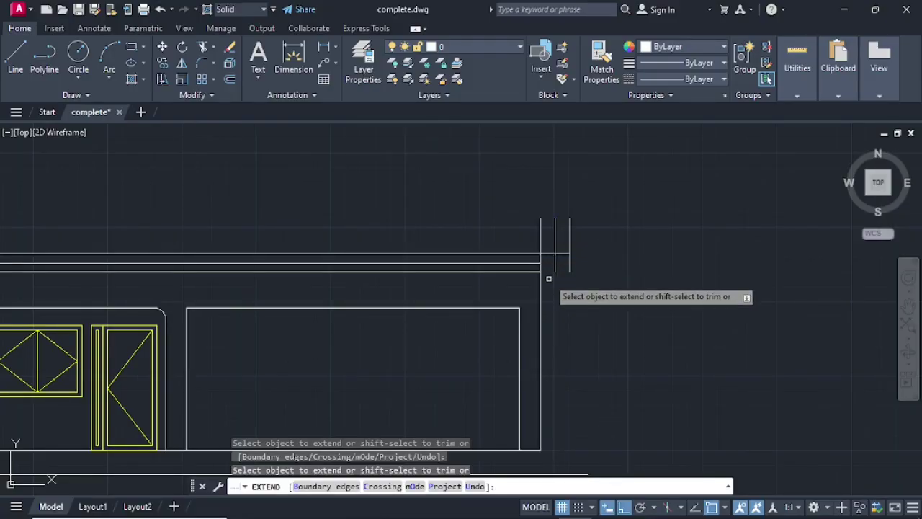
{"action": "key", "text": "Escape"}
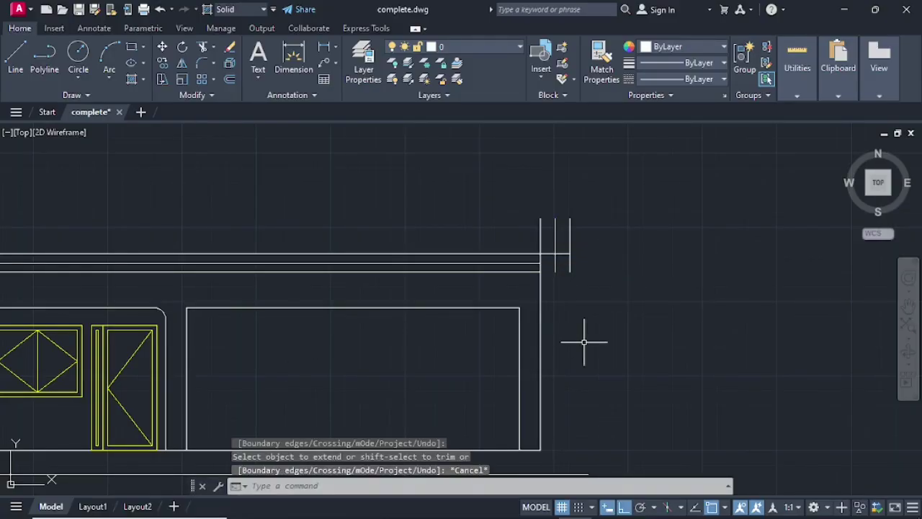
Step: At the right end, fillet the lowest roof line to the inner offset and the middle line to the outer offset, radius 200
{"action": "type", "text": "f"}
{"action": "key", "text": "Return"}
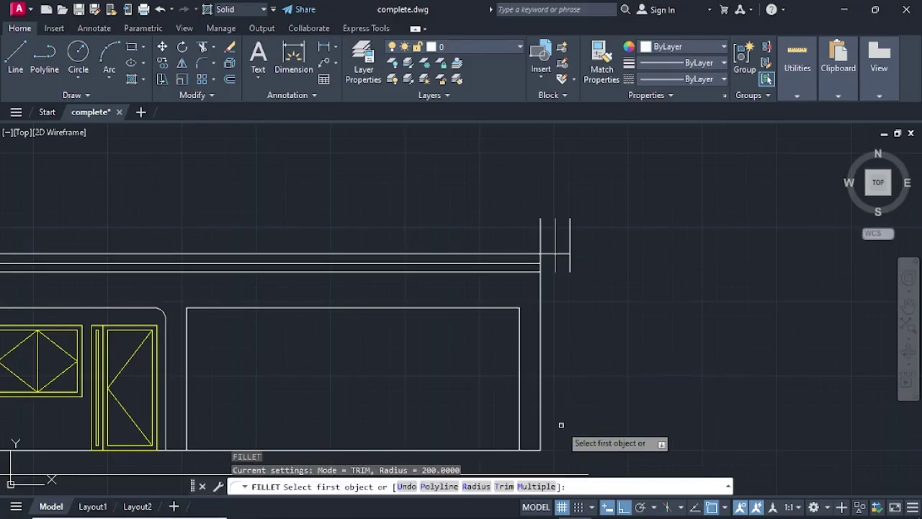
{"action": "left_click", "coordinate": [533, 487]}
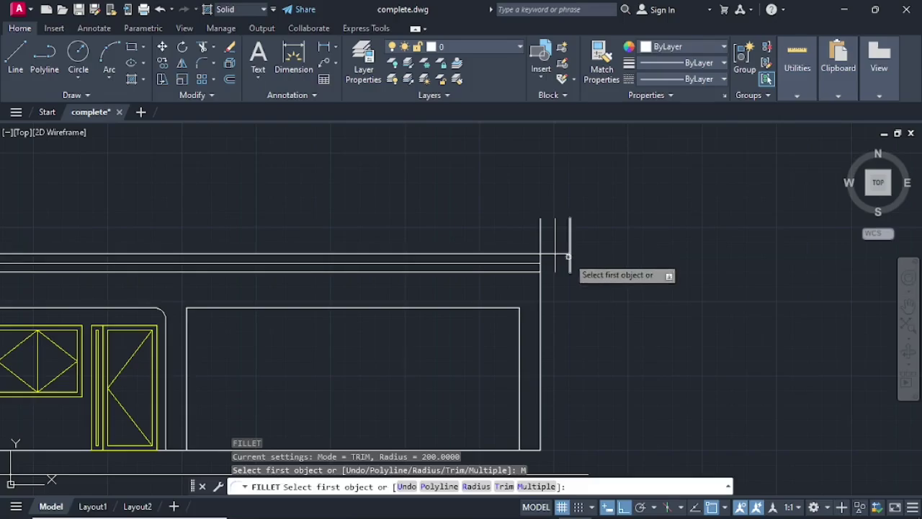
{"action": "left_click", "coordinate": [520, 271]}
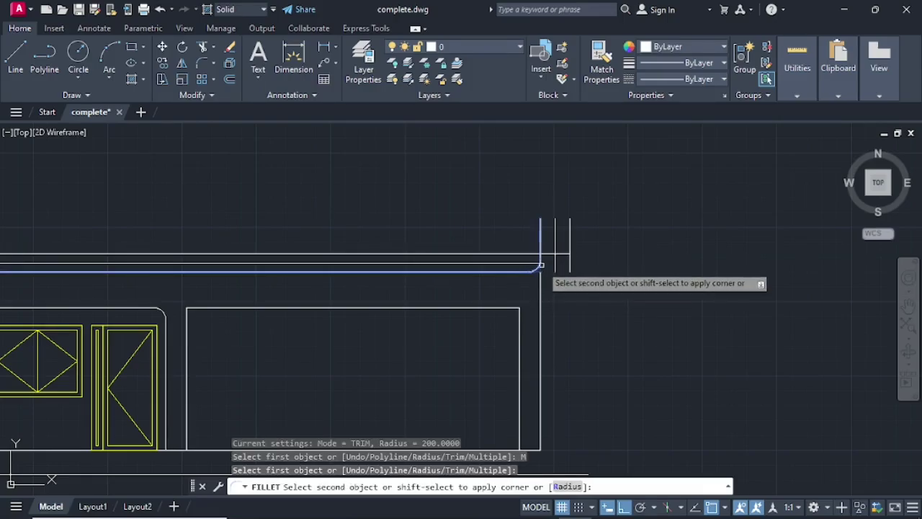
{"action": "left_click", "coordinate": [556, 260]}
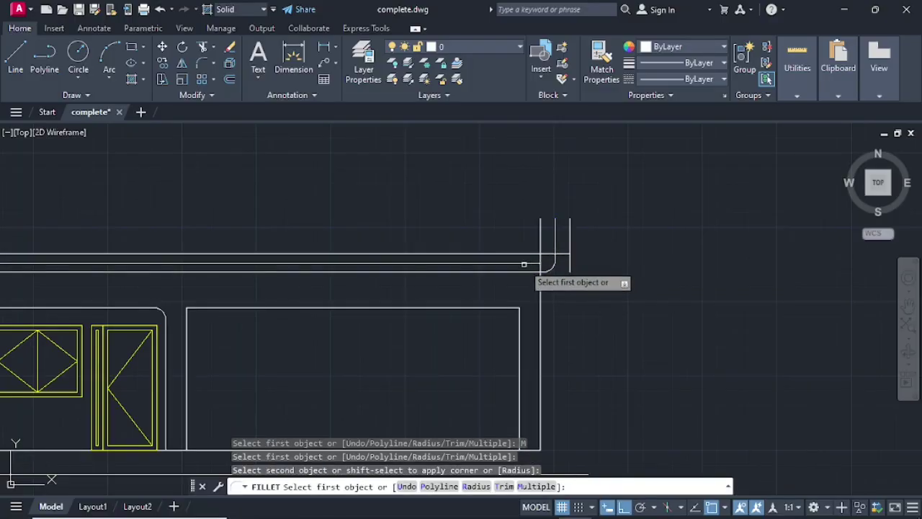
{"action": "left_click", "coordinate": [520, 264]}
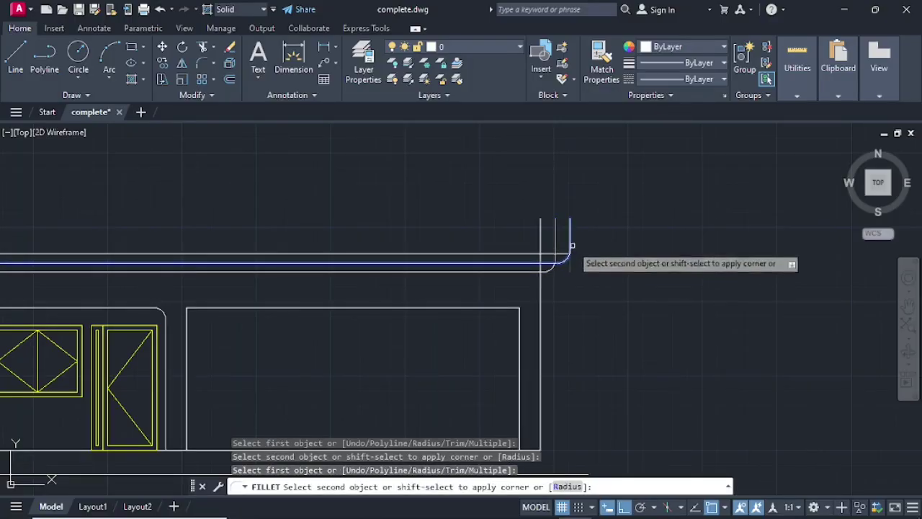
{"action": "left_click", "coordinate": [571, 245]}
Step: At the left end, fillet the lowest roof line to the inner offset and the middle line to the outer offset, radius 200
{"action": "scroll", "coordinate": [534, 255], "scroll_direction": "down", "scroll_amount": 3}
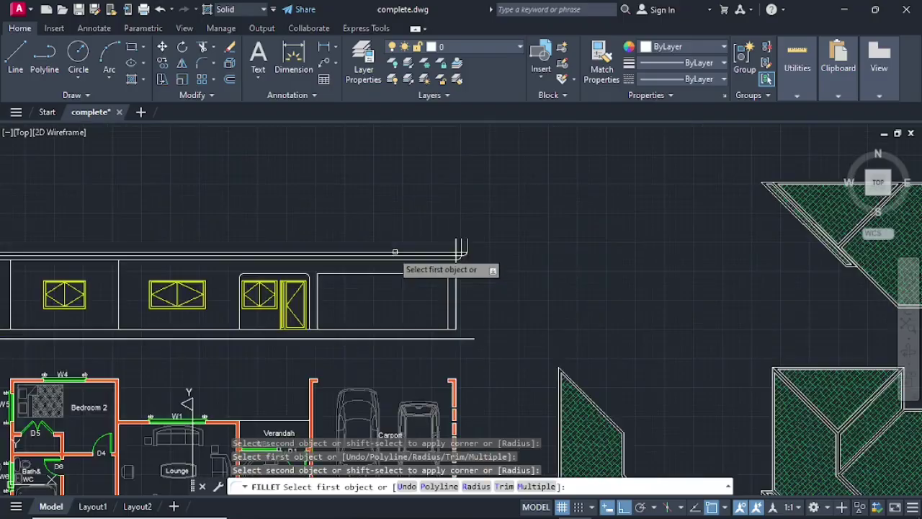
{"action": "mouse_move", "coordinate": [392, 249]}
{"action": "middle_mouse_down"}
{"action": "mouse_move", "coordinate": [366, 248]}
{"action": "mouse_move", "coordinate": [730, 253]}
{"action": "middle_mouse_up"}
{"action": "scroll", "coordinate": [356, 264], "scroll_direction": "up", "scroll_amount": 5}
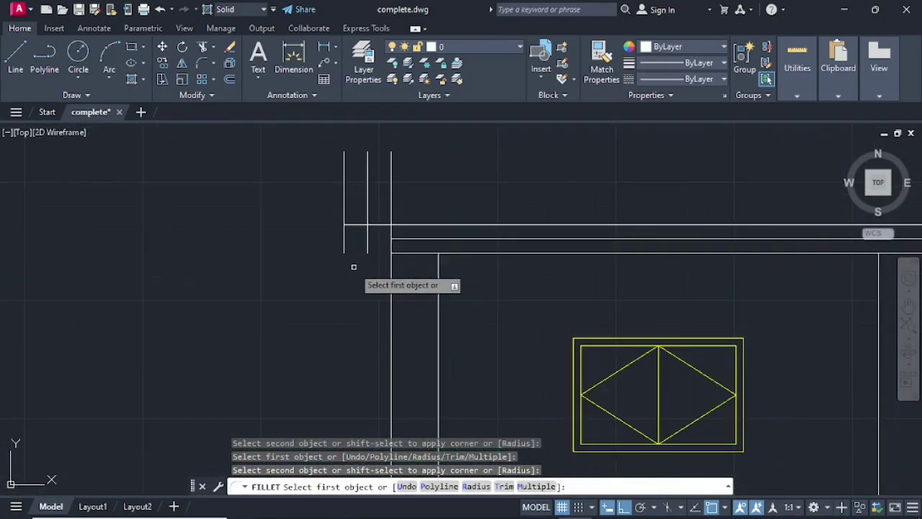
{"action": "left_click", "coordinate": [417, 253]}
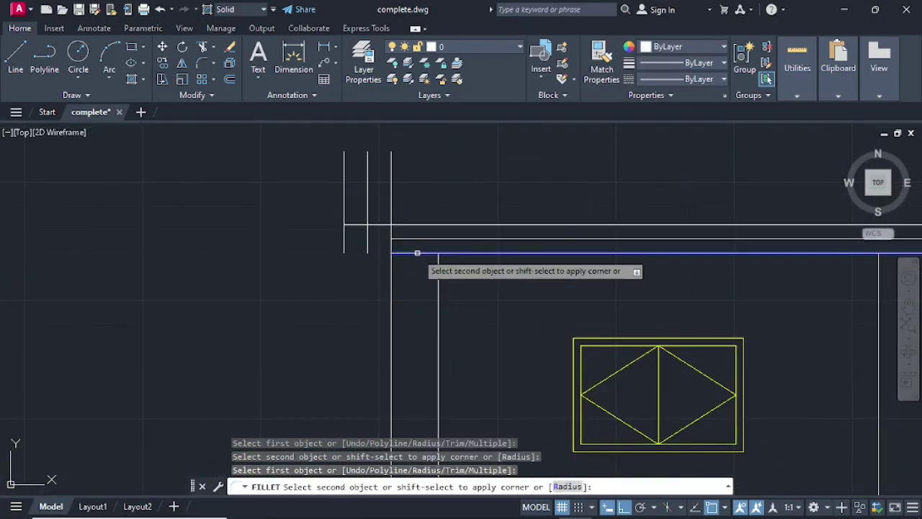
{"action": "left_click", "coordinate": [367, 231]}
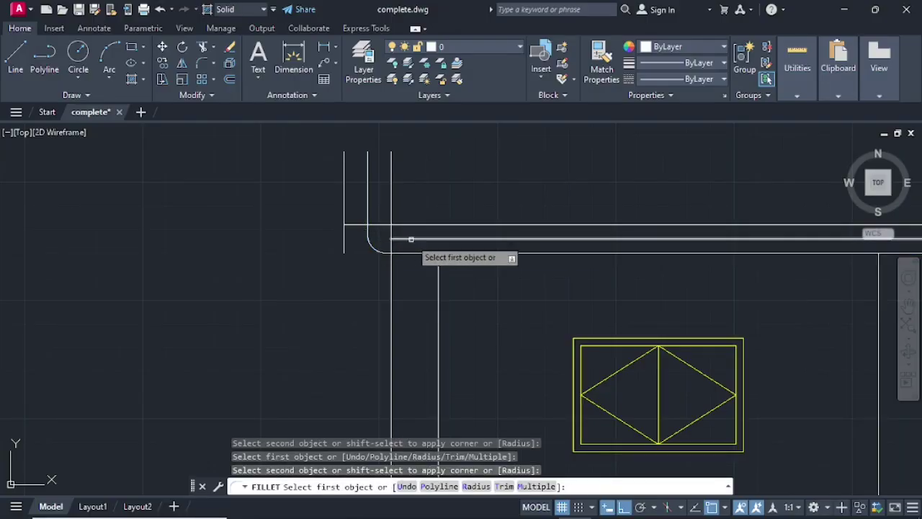
{"action": "left_click", "coordinate": [408, 239]}
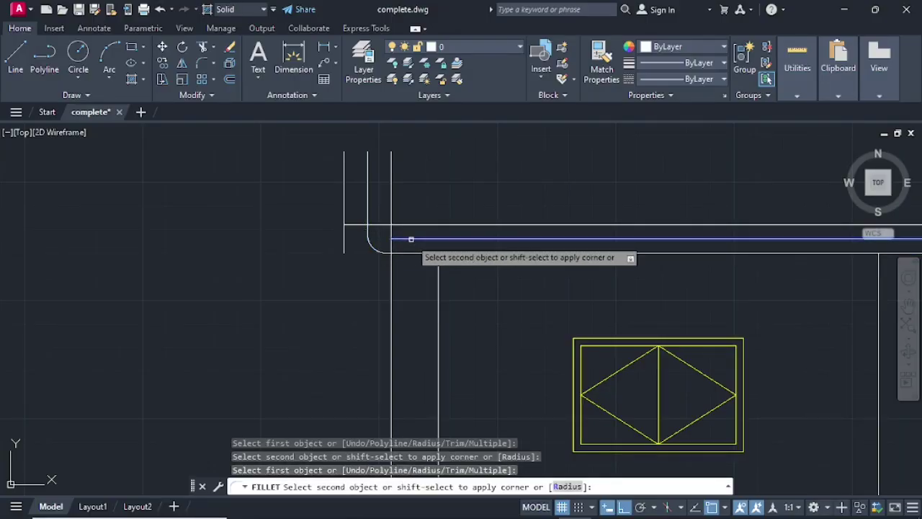
{"action": "left_click", "coordinate": [343, 204]}
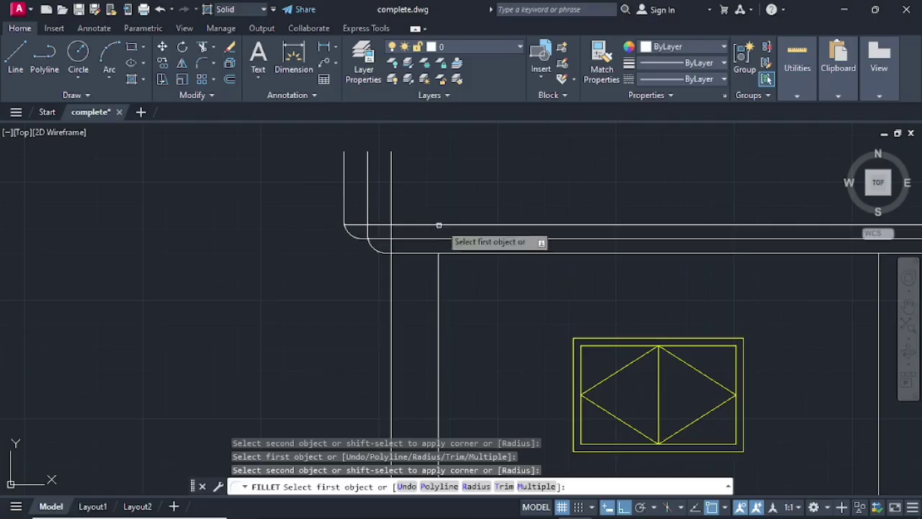
{"action": "key", "text": "Escape"}
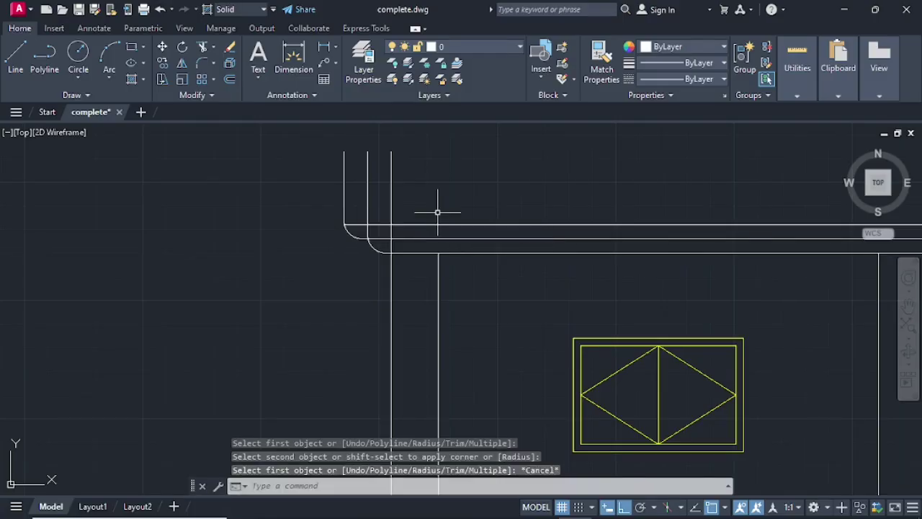
Step: Delete the three short vertical construction lines above the roof edge at the elevation's left end
{"action": "left_click", "coordinate": [442, 179]}
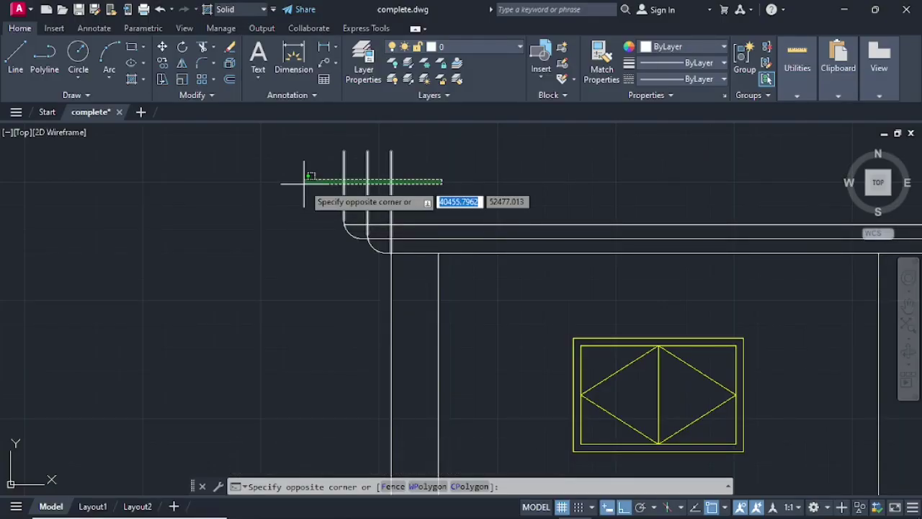
{"action": "left_click", "coordinate": [304, 183]}
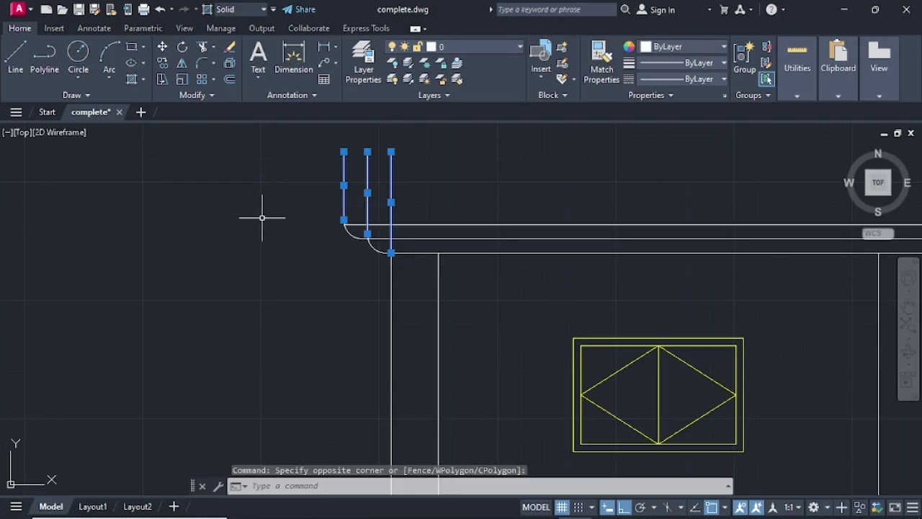
{"action": "key", "text": "Delete"}
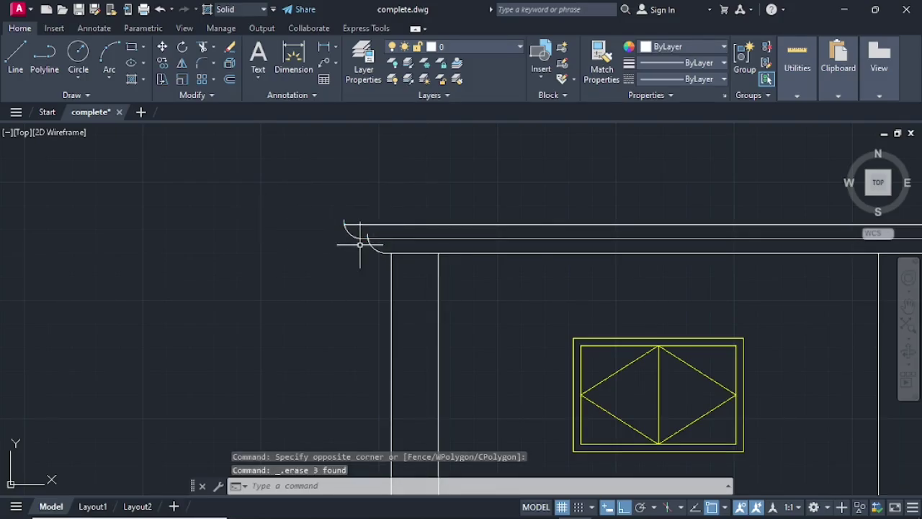
Step: Delete the three short vertical construction lines above the roof edge at the elevation's right end
{"action": "scroll", "coordinate": [392, 254], "scroll_direction": "down", "scroll_amount": 6}
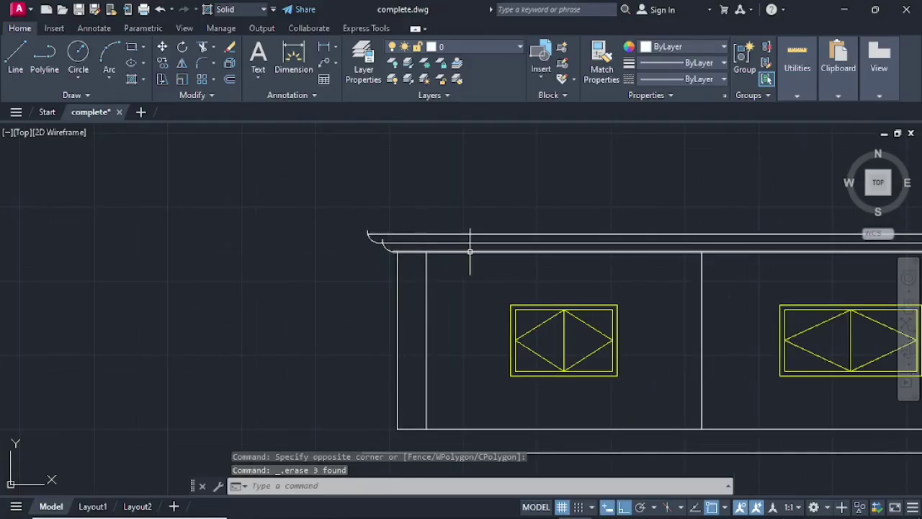
{"action": "scroll", "coordinate": [626, 288], "scroll_direction": "up", "scroll_amount": 5}
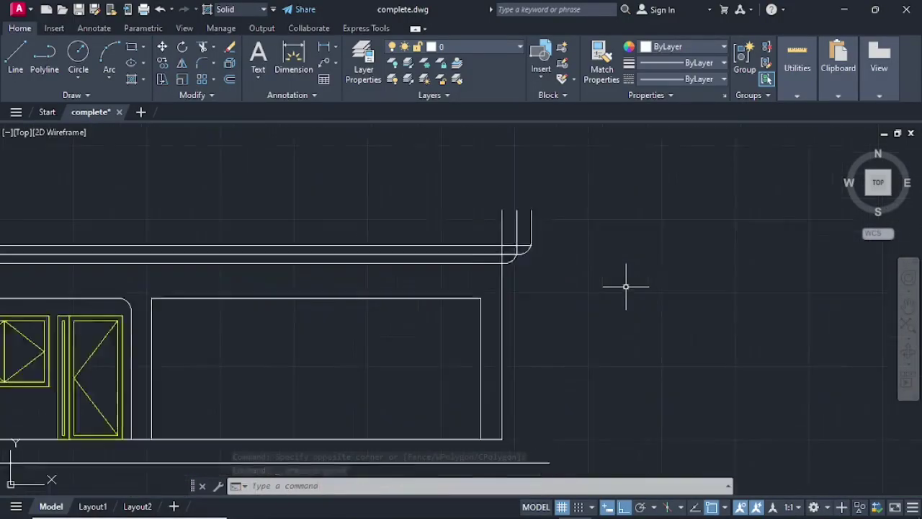
{"action": "left_click", "coordinate": [534, 187]}
{"action": "left_click", "coordinate": [372, 198]}
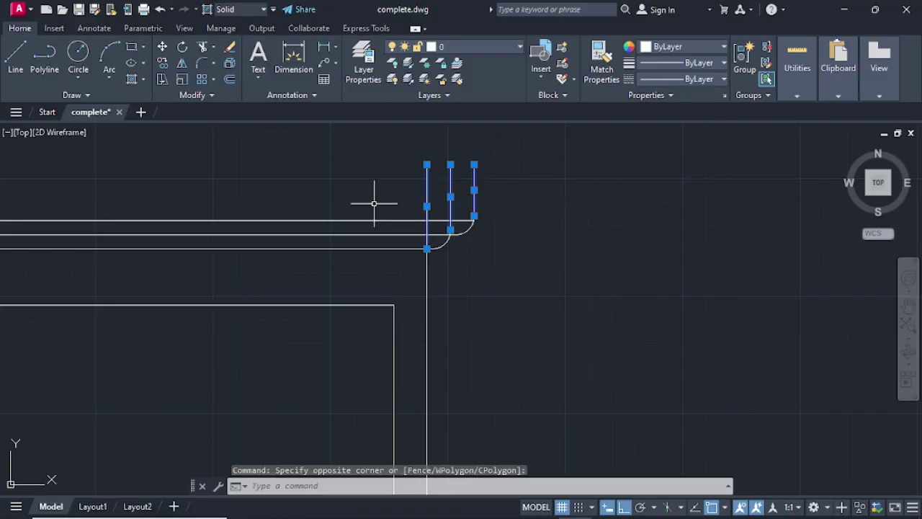
{"action": "key", "text": "Delete"}
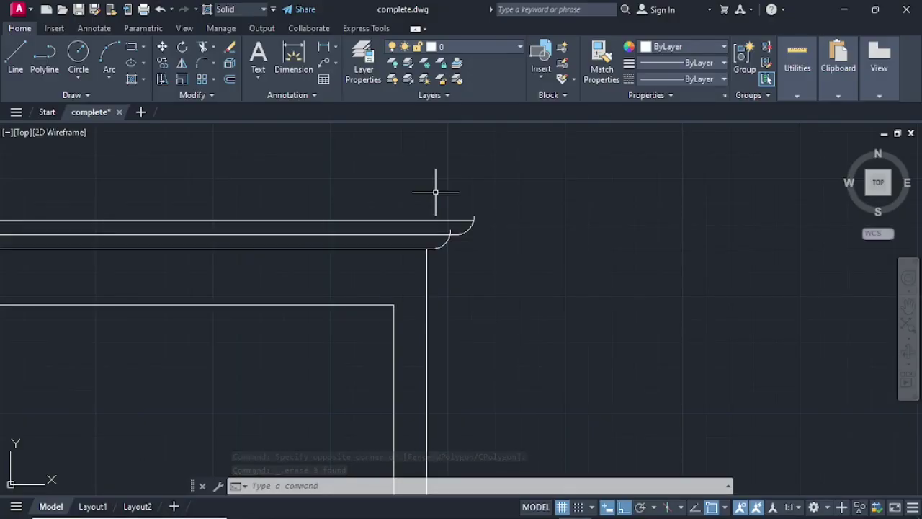
Step: Trim the arc and line stubs protruding past the two rounded fascia corners at the elevation's right end
{"action": "type", "text": "tr"}
{"action": "key", "text": "Return"}
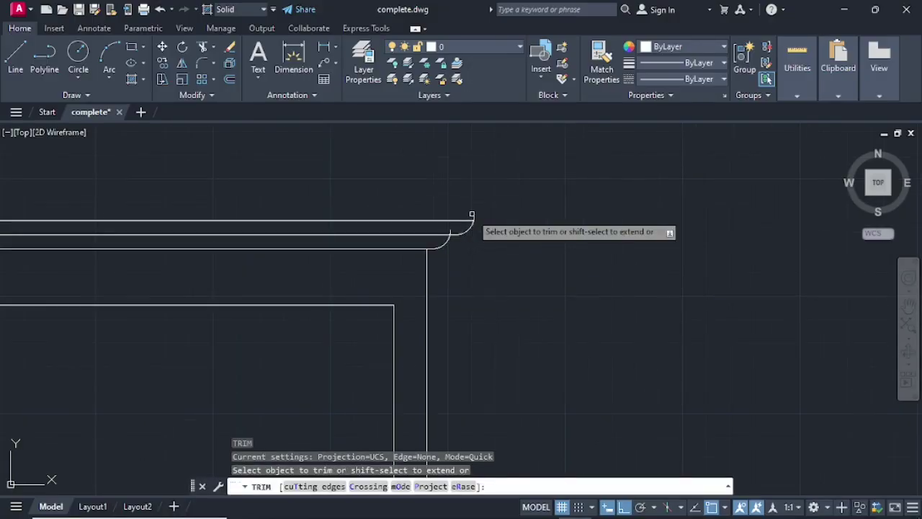
{"action": "scroll", "coordinate": [473, 216], "scroll_direction": "up", "scroll_amount": 2}
{"action": "left_click", "coordinate": [479, 224]}
{"action": "scroll", "coordinate": [481, 229], "scroll_direction": "up", "scroll_amount": 2}
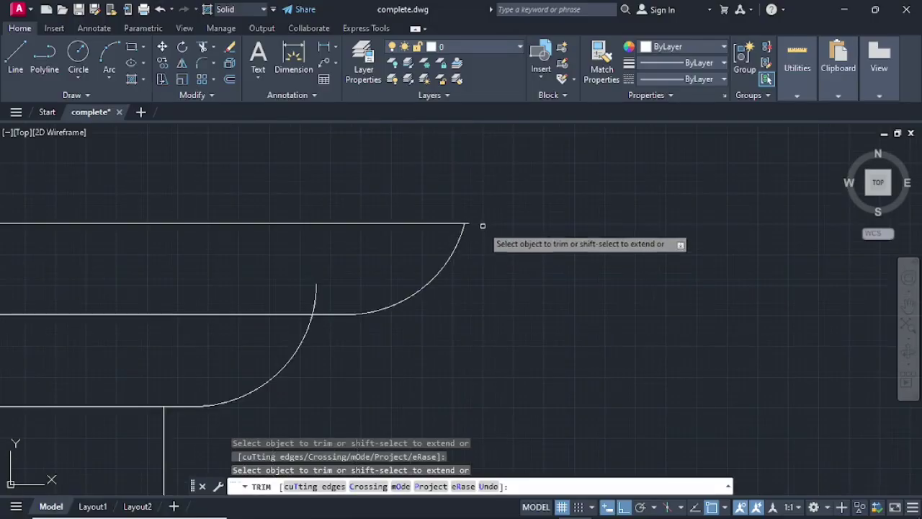
{"action": "left_click", "coordinate": [468, 224]}
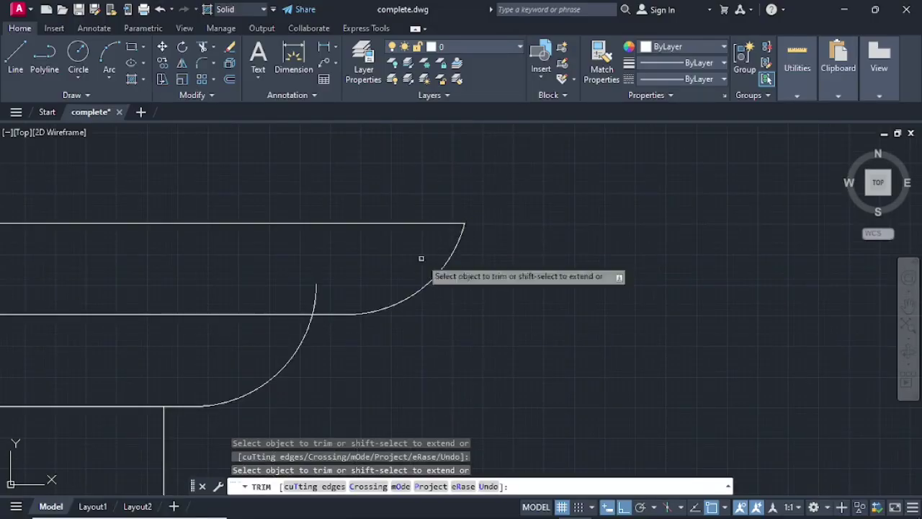
{"action": "scroll", "coordinate": [209, 356], "scroll_direction": "down", "scroll_amount": 5}
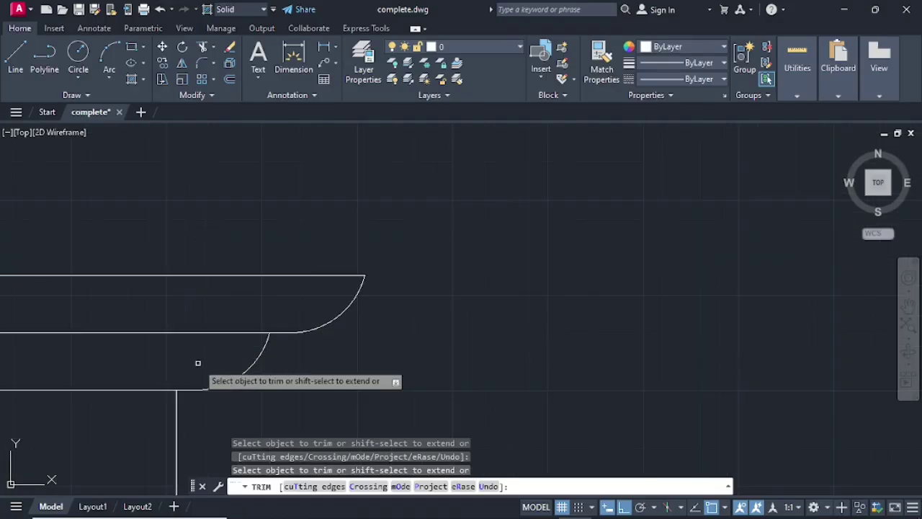
Step: Trim the arc and line stubs protruding past the two rounded fascia corners at the elevation's left end
{"action": "mouse_move", "coordinate": [199, 377]}
{"action": "middle_mouse_down"}
{"action": "mouse_move", "coordinate": [329, 329]}
{"action": "mouse_move", "coordinate": [605, 289]}
{"action": "middle_mouse_up"}
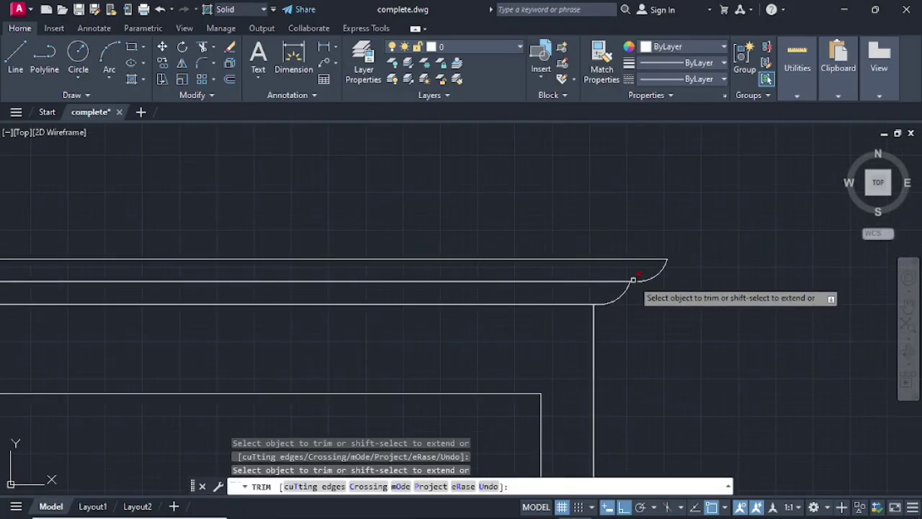
{"action": "scroll", "coordinate": [436, 295], "scroll_direction": "down", "scroll_amount": 3}
{"action": "scroll", "coordinate": [180, 300], "scroll_direction": "down", "scroll_amount": 3}
{"action": "middle_click_drag", "start_coordinate": [178, 299], "coordinate": [295, 307]}
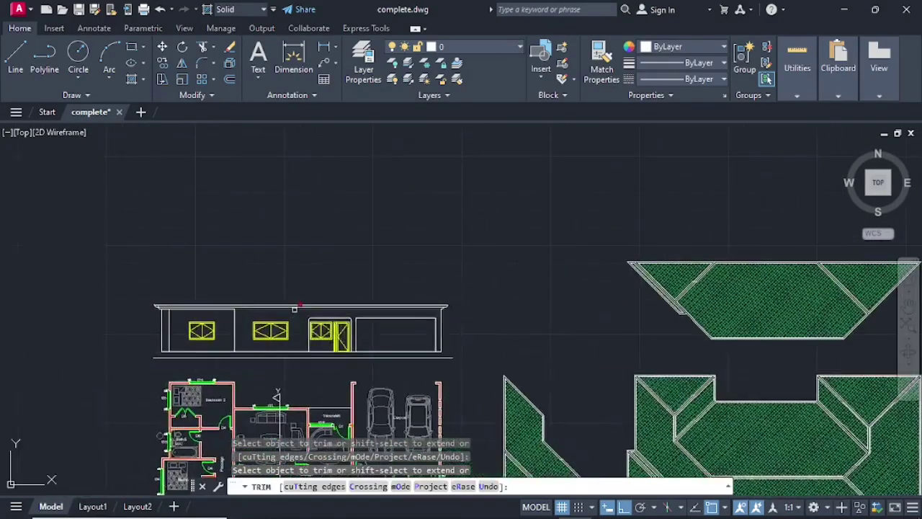
{"action": "scroll", "coordinate": [148, 312], "scroll_direction": "up", "scroll_amount": 4}
{"action": "scroll", "coordinate": [210, 268], "scroll_direction": "up", "scroll_amount": 3}
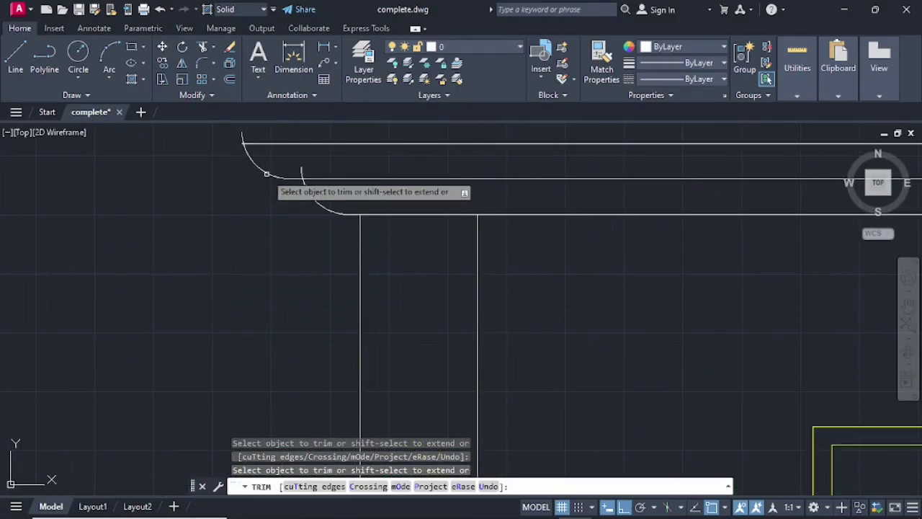
{"action": "middle_click_drag", "start_coordinate": [267, 166], "coordinate": [298, 226]}
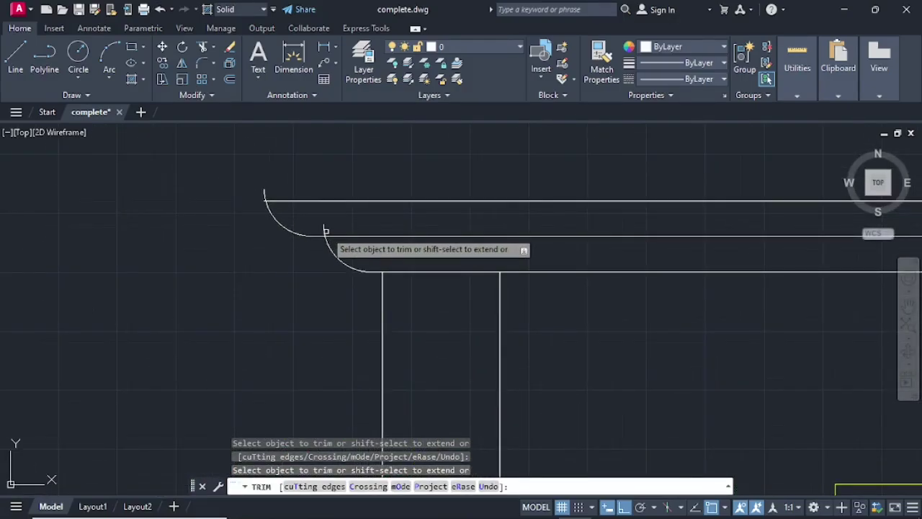
{"action": "left_click", "coordinate": [321, 228]}
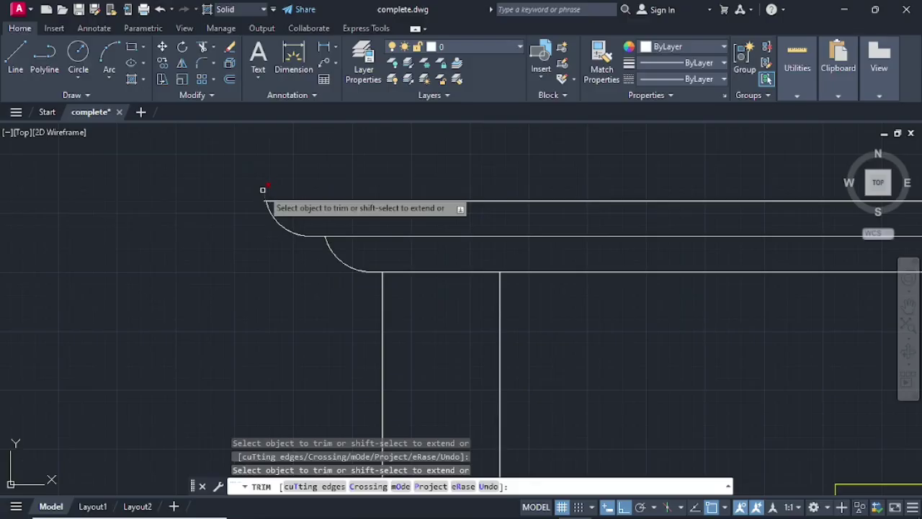
{"action": "left_click_drag", "start_coordinate": [262, 189], "coordinate": [265, 195]}
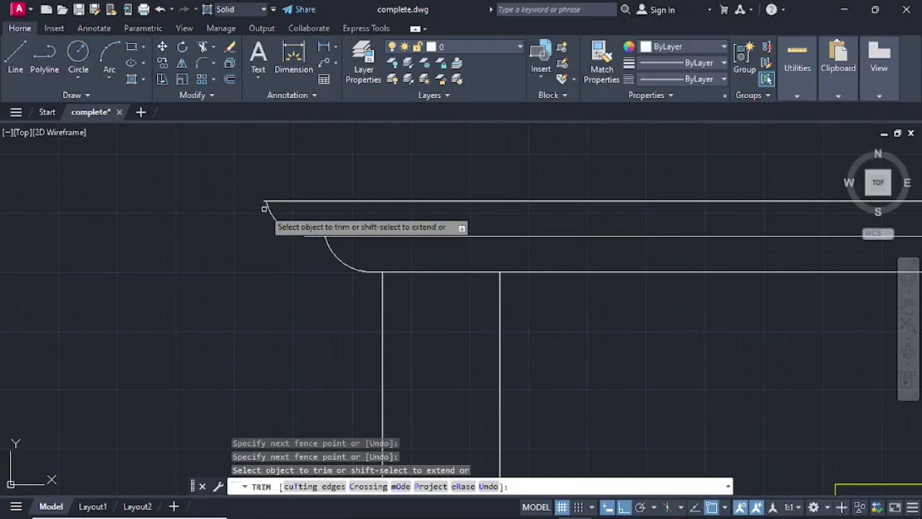
{"action": "scroll", "coordinate": [266, 195], "scroll_direction": "up", "scroll_amount": 4}
{"action": "left_click", "coordinate": [266, 189]}
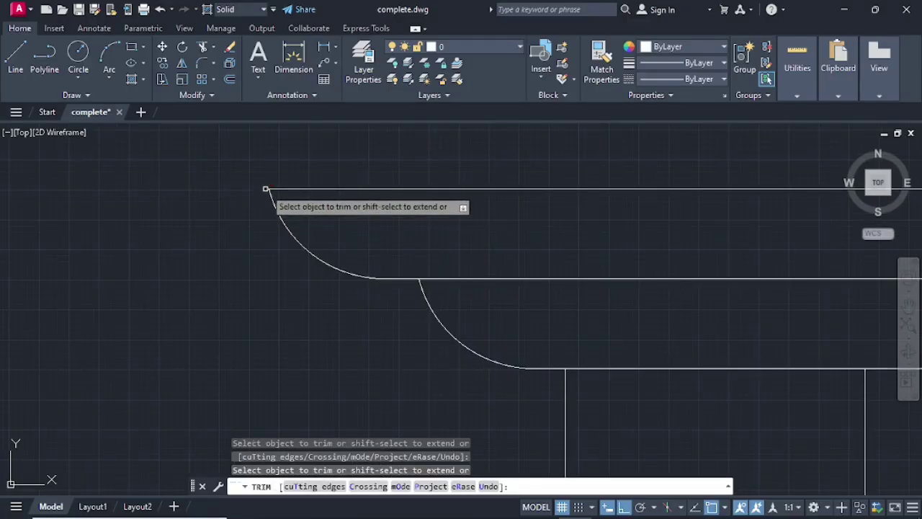
{"action": "scroll", "coordinate": [339, 232], "scroll_direction": "down", "scroll_amount": 5}
{"action": "middle_click_drag", "start_coordinate": [606, 262], "coordinate": [396, 262]}
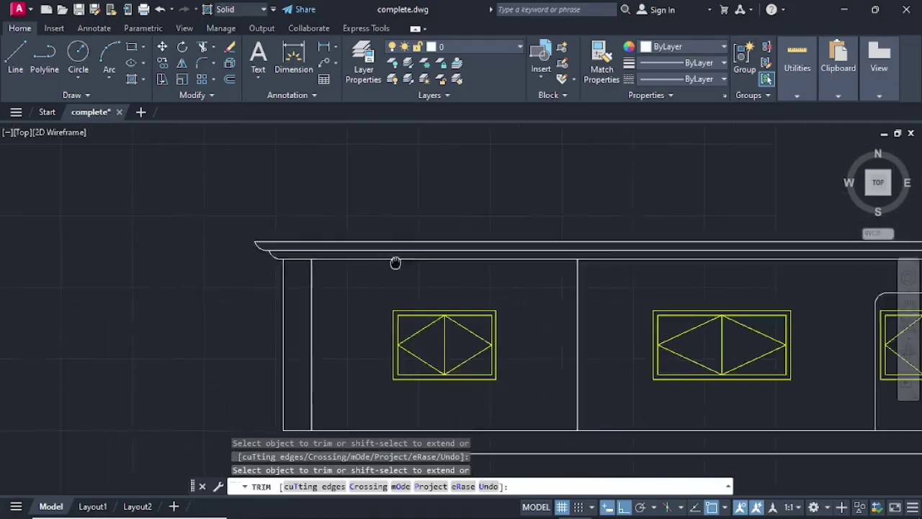
{"action": "scroll", "coordinate": [451, 183], "scroll_direction": "down", "scroll_amount": 1}
{"action": "scroll", "coordinate": [558, 270], "scroll_direction": "down", "scroll_amount": 3}
{"action": "middle_click_drag", "start_coordinate": [570, 272], "coordinate": [421, 268]}
{"action": "key", "text": "Escape"}
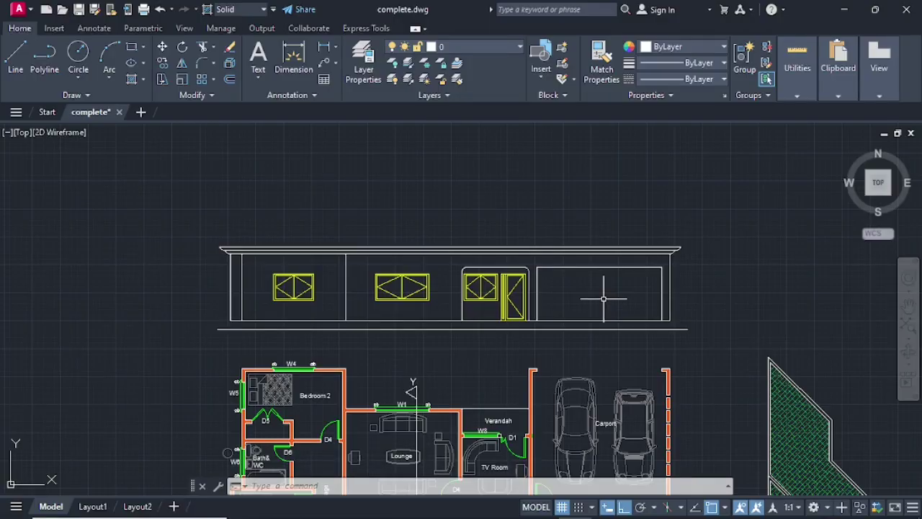
Step: Fill the carport opening in the front elevation with a SOLID hatch on the gate layer
{"action": "left_click", "coordinate": [144, 81]}
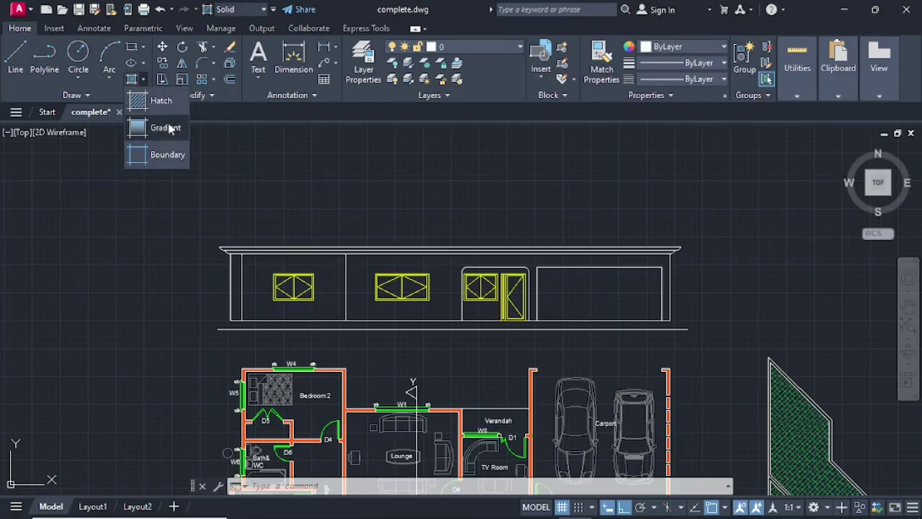
{"action": "left_click", "coordinate": [161, 101]}
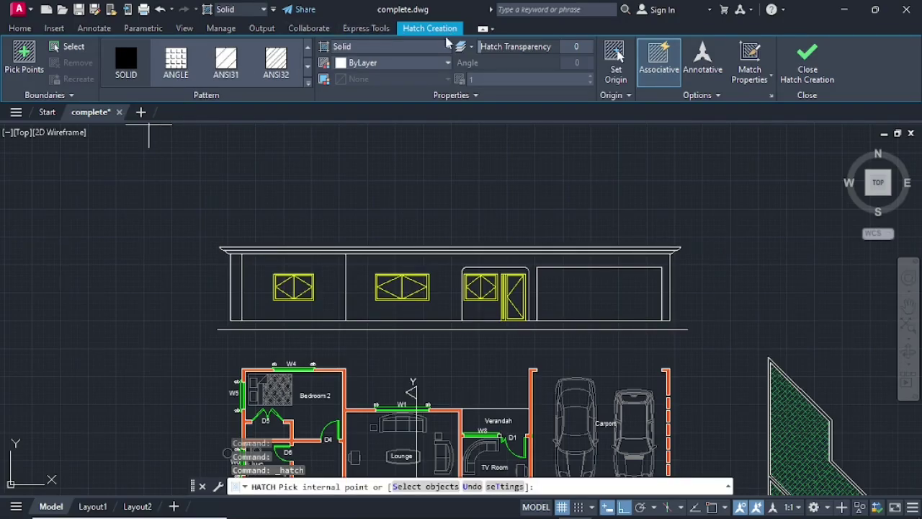
{"action": "left_click", "coordinate": [21, 28]}
{"action": "left_click", "coordinate": [480, 43]}
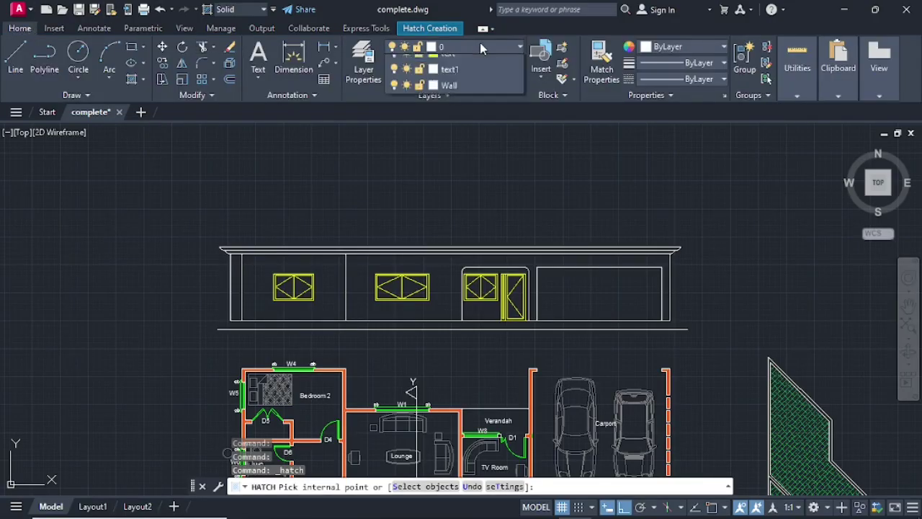
{"action": "left_click", "coordinate": [448, 96]}
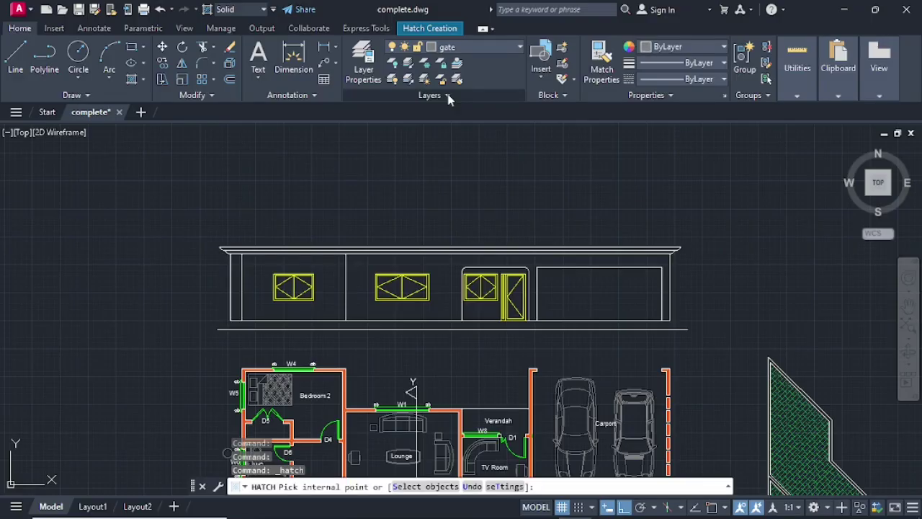
{"action": "left_click", "coordinate": [419, 30]}
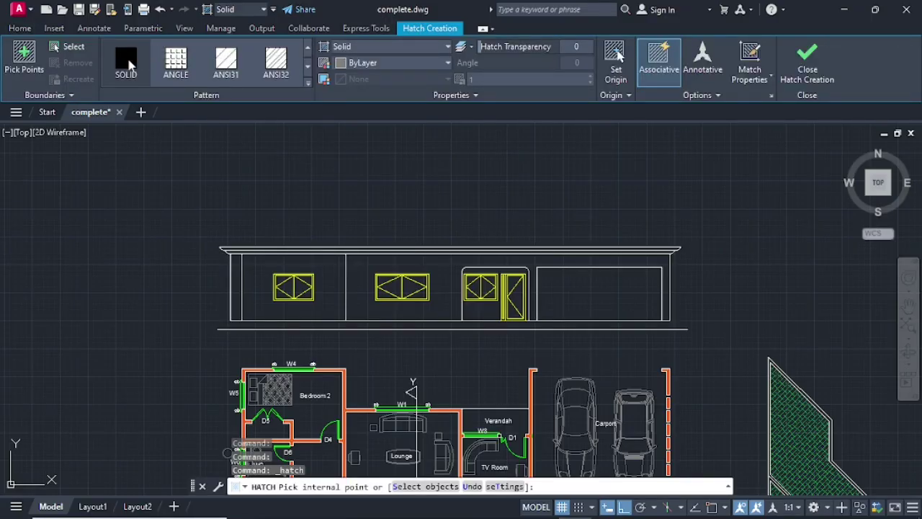
{"action": "left_click", "coordinate": [592, 286]}
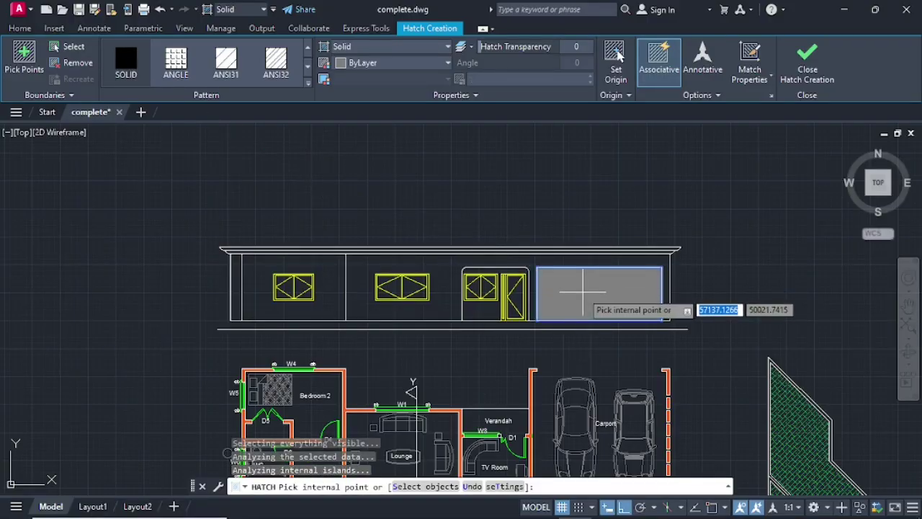
{"action": "key", "text": "Escape"}
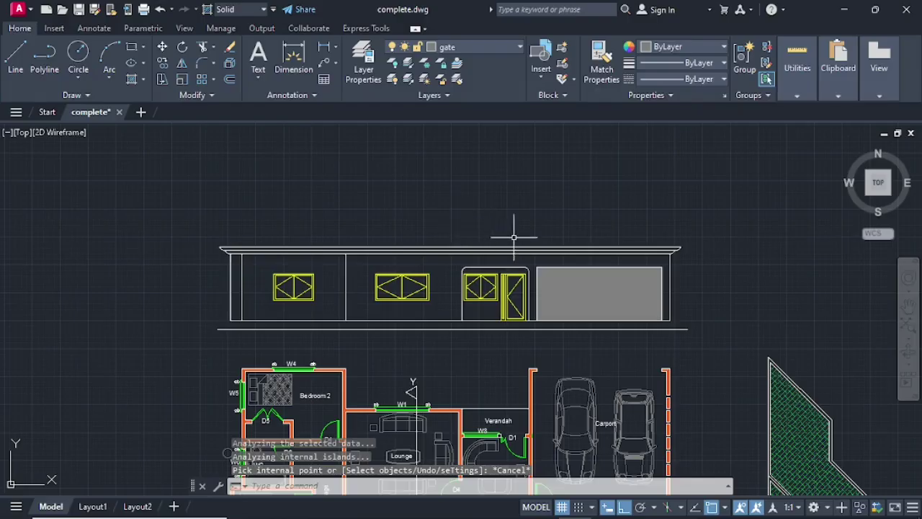
Step: Change the carport opening's hatch to the ISO05W100 pattern at a scale of 50
{"action": "left_click", "coordinate": [589, 292]}
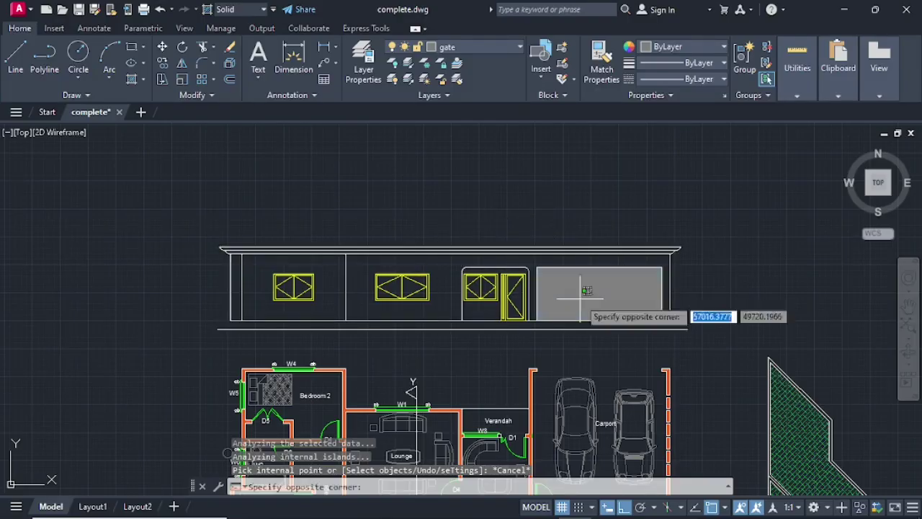
{"action": "left_click", "coordinate": [581, 306]}
{"action": "right_click", "coordinate": [582, 307]}
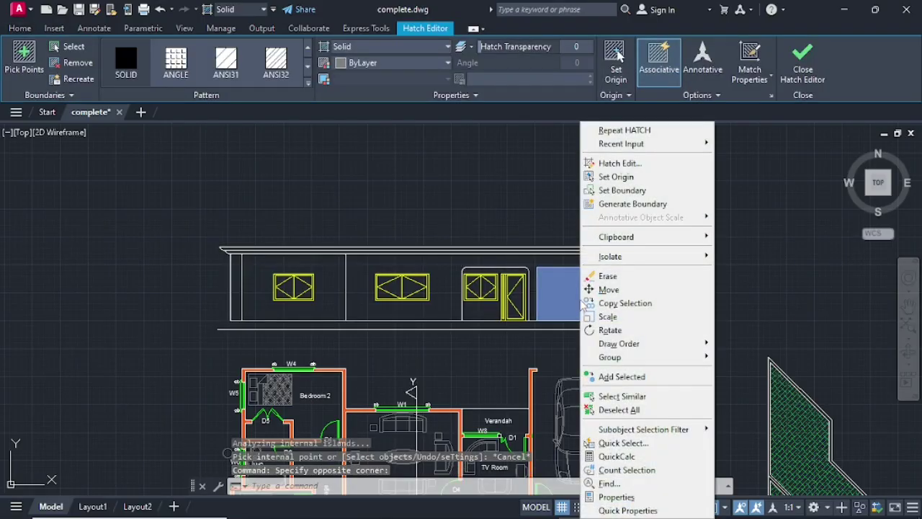
{"action": "left_click", "coordinate": [608, 165]}
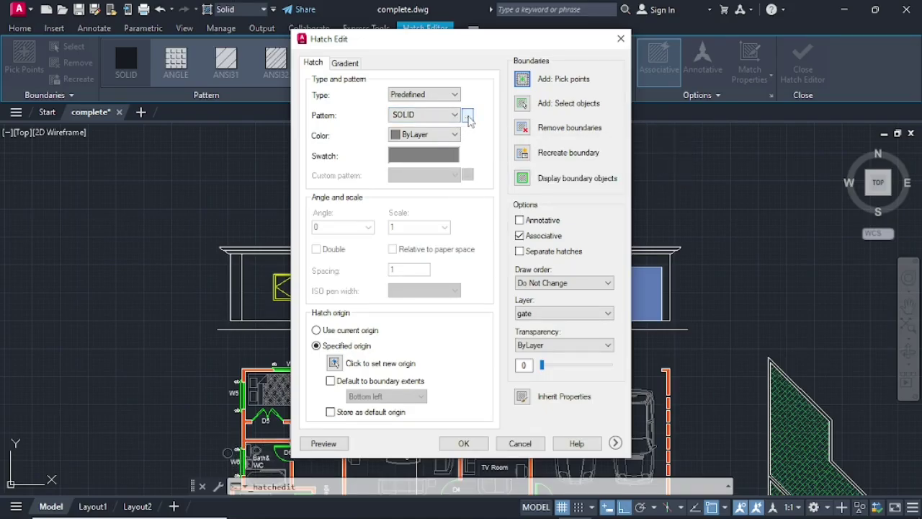
{"action": "left_click", "coordinate": [467, 116]}
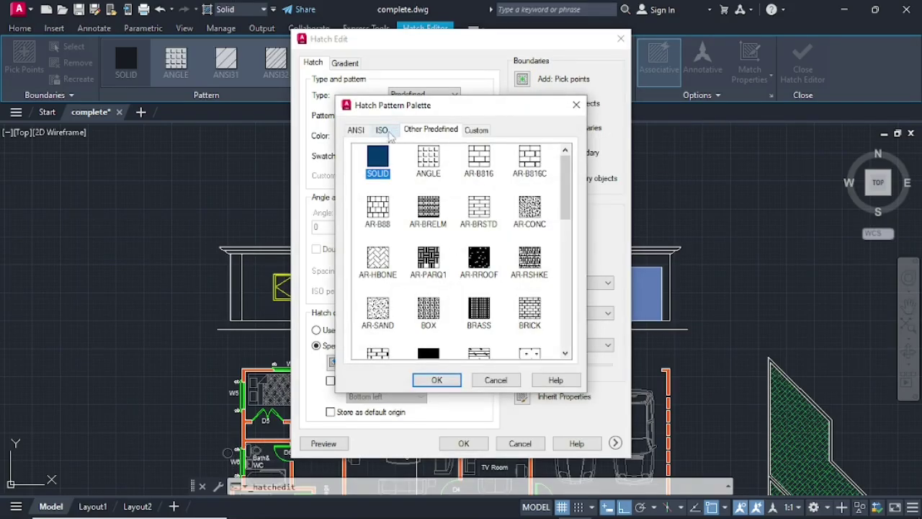
{"action": "left_click", "coordinate": [383, 131]}
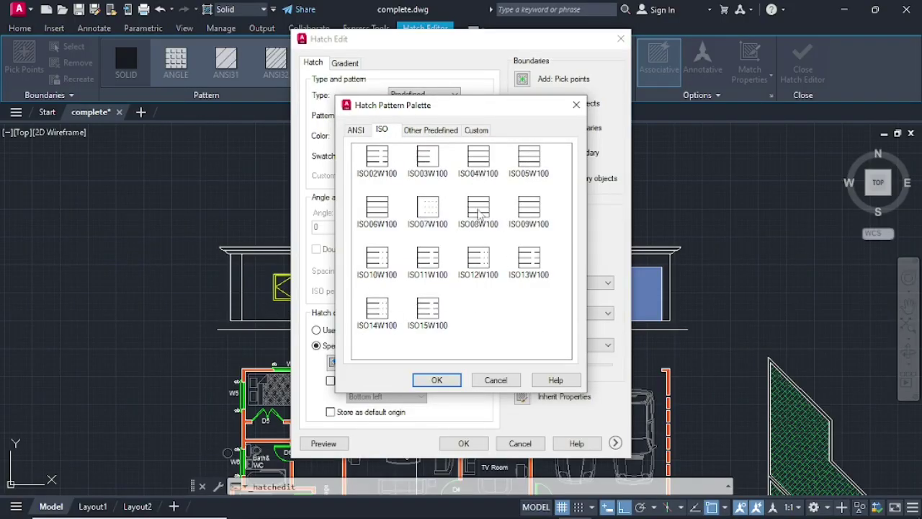
{"action": "left_click", "coordinate": [529, 158]}
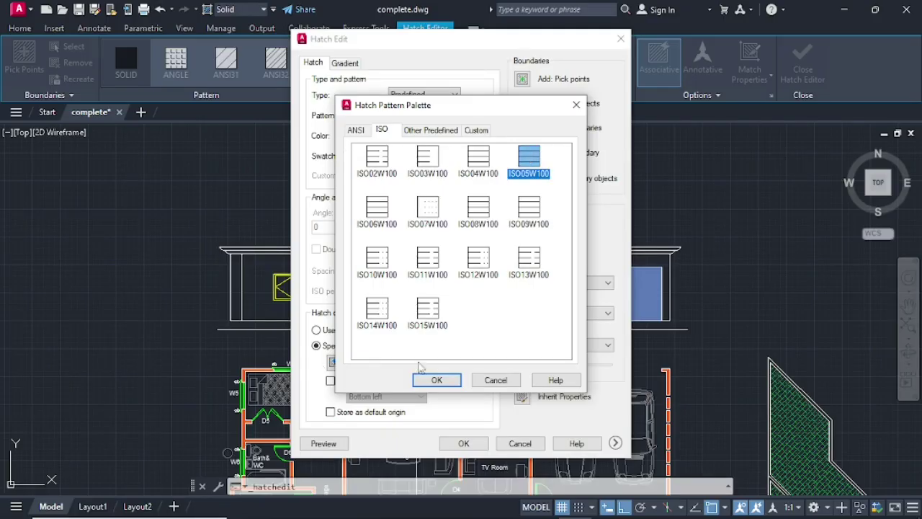
{"action": "left_click", "coordinate": [433, 380]}
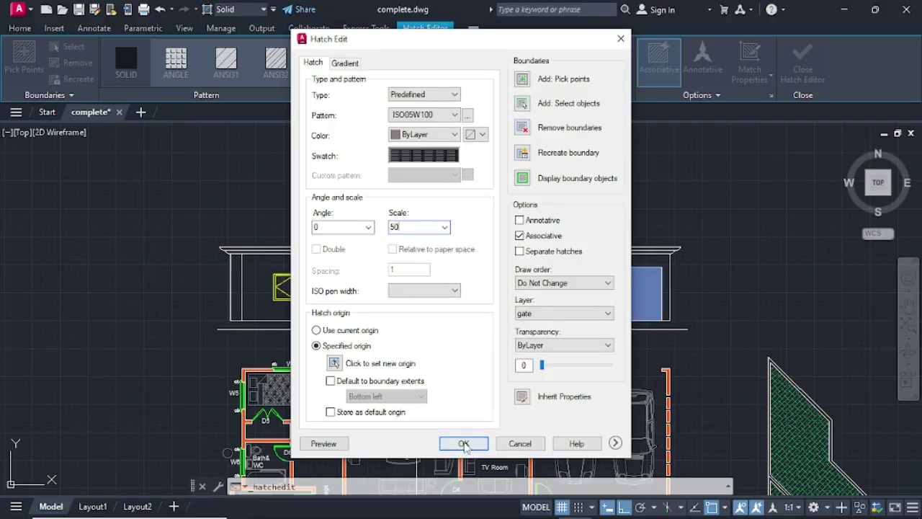
{"action": "left_click", "coordinate": [464, 444]}
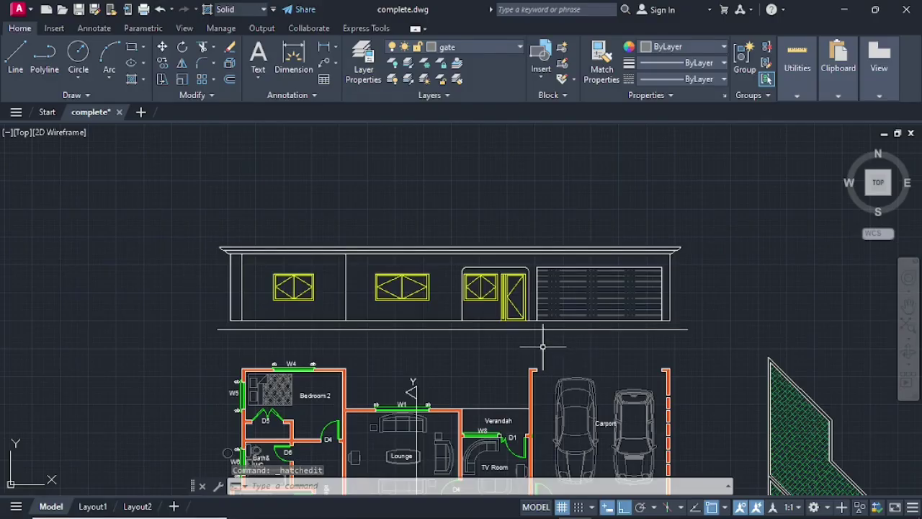
Step: Make layer 0 the current layer
{"action": "scroll", "coordinate": [473, 329], "scroll_direction": "up", "scroll_amount": 2}
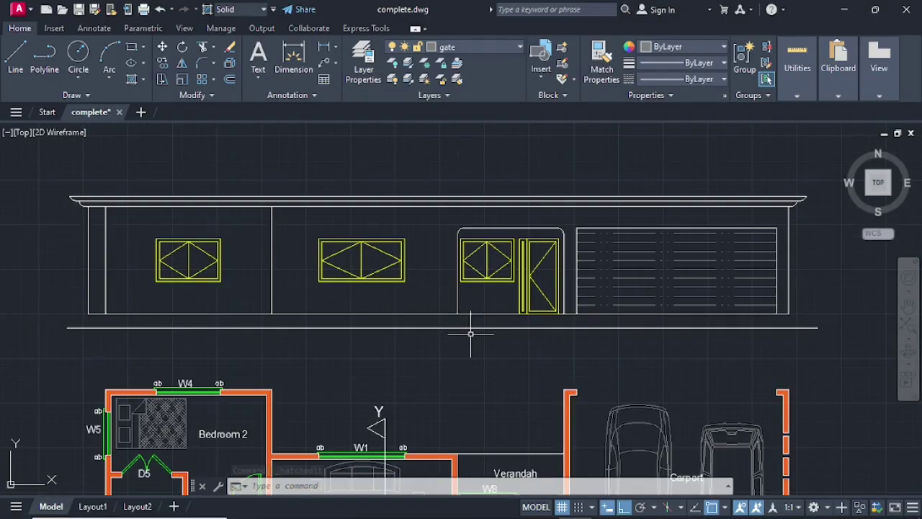
{"action": "middle_click_drag", "start_coordinate": [442, 350], "coordinate": [501, 342]}
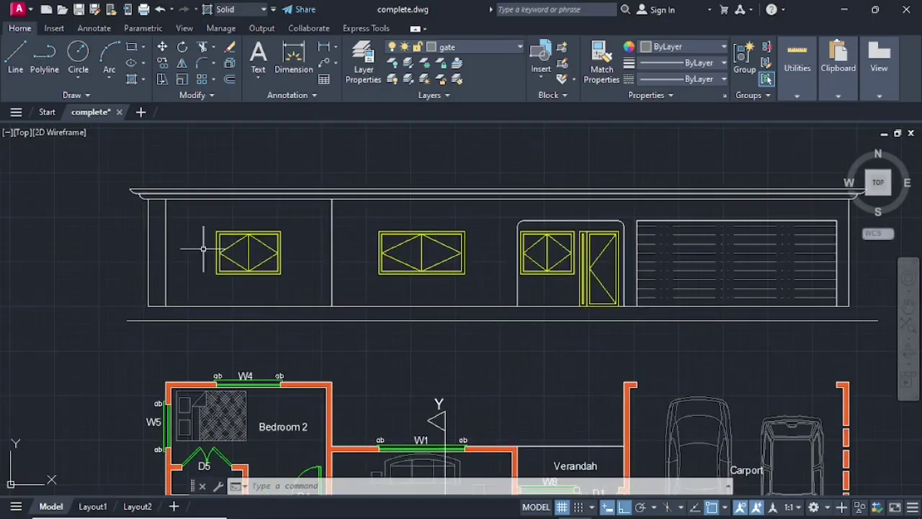
{"action": "left_click", "coordinate": [513, 46]}
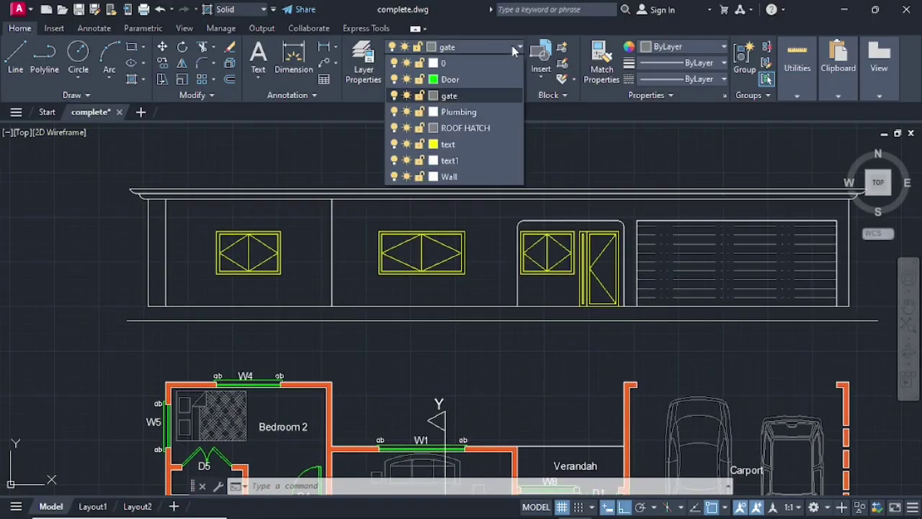
{"action": "left_click", "coordinate": [472, 64]}
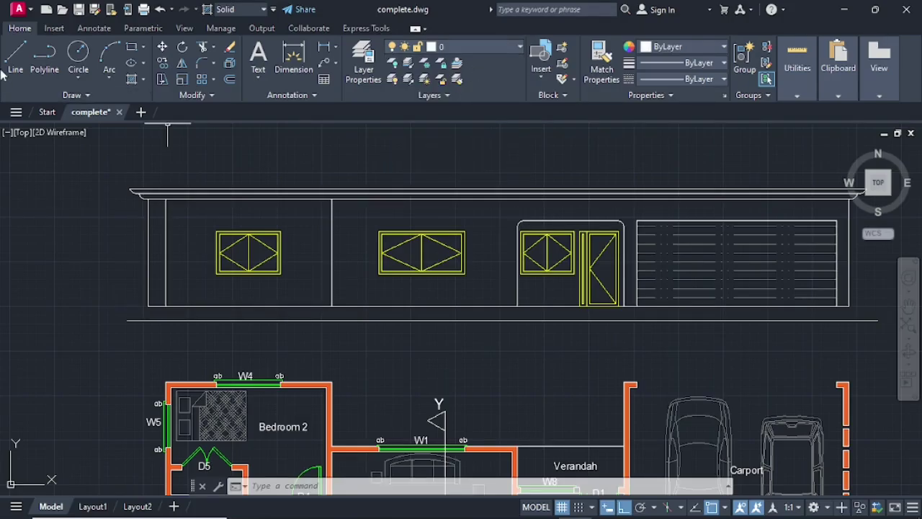
Step: Draw two 400-long vertical lines from the leftmost two wall edges of the elevation's base down to the ground line
{"action": "left_click", "coordinate": [18, 49]}
{"action": "scroll", "coordinate": [164, 370], "scroll_direction": "up", "scroll_amount": 2}
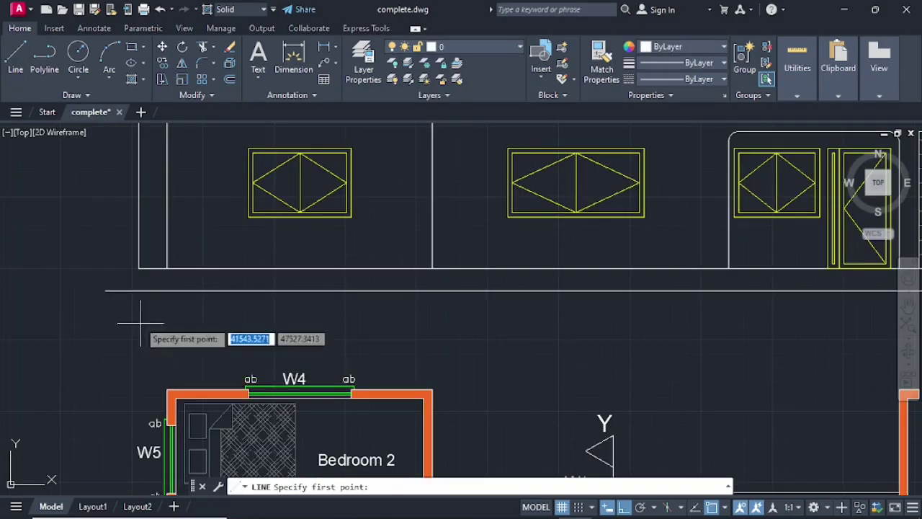
{"action": "left_click", "coordinate": [138, 267]}
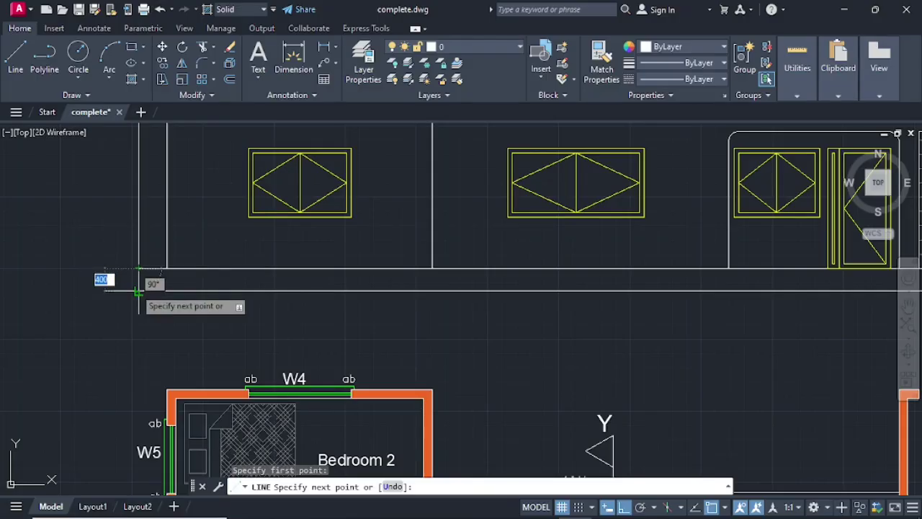
{"action": "left_click", "coordinate": [138, 291]}
{"action": "key", "text": "Return"}
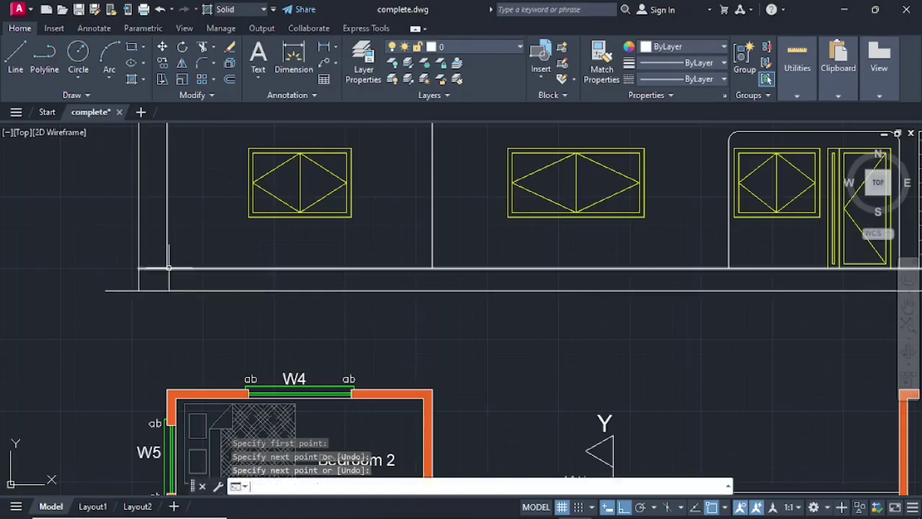
{"action": "key", "text": "Return"}
{"action": "left_click", "coordinate": [166, 267]}
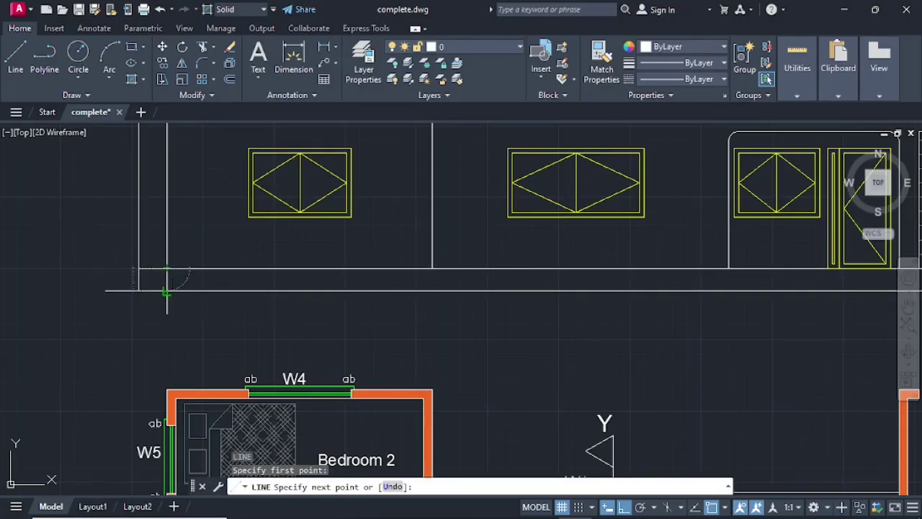
{"action": "left_click", "coordinate": [166, 291]}
{"action": "key", "text": "Return"}
Step: Draw vertical lines from the Bedroom 2 right wall edge and the verandah opening's left edge down to the ground line
{"action": "key", "text": "Return"}
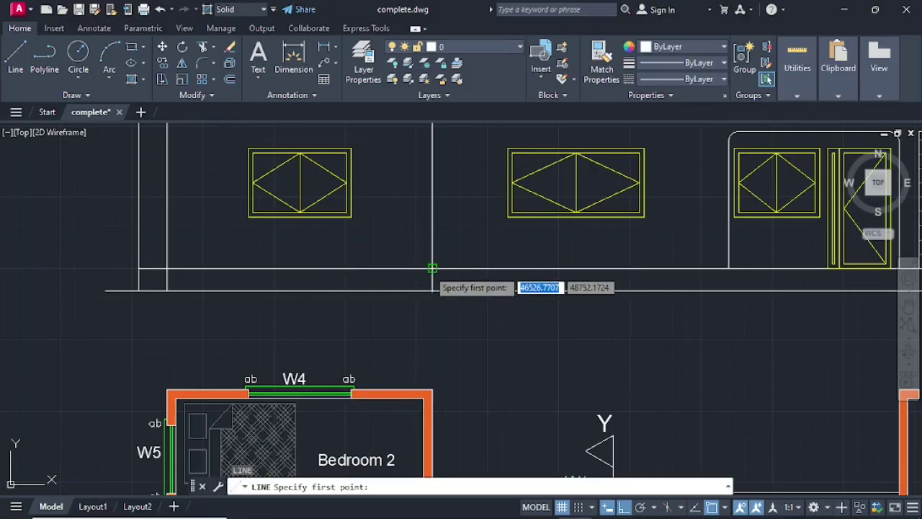
{"action": "left_click", "coordinate": [432, 267]}
{"action": "left_click", "coordinate": [432, 291]}
{"action": "key", "text": "Return"}
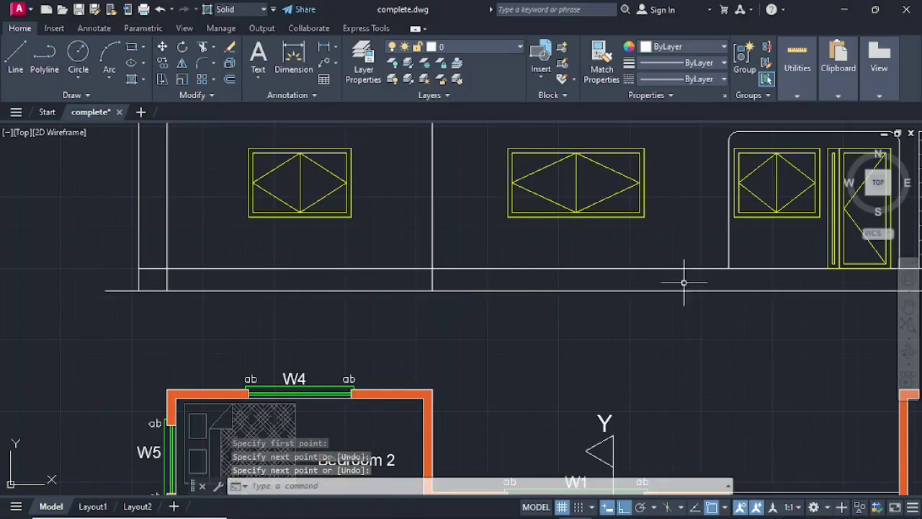
{"action": "key", "text": "Return"}
{"action": "left_click", "coordinate": [729, 267]}
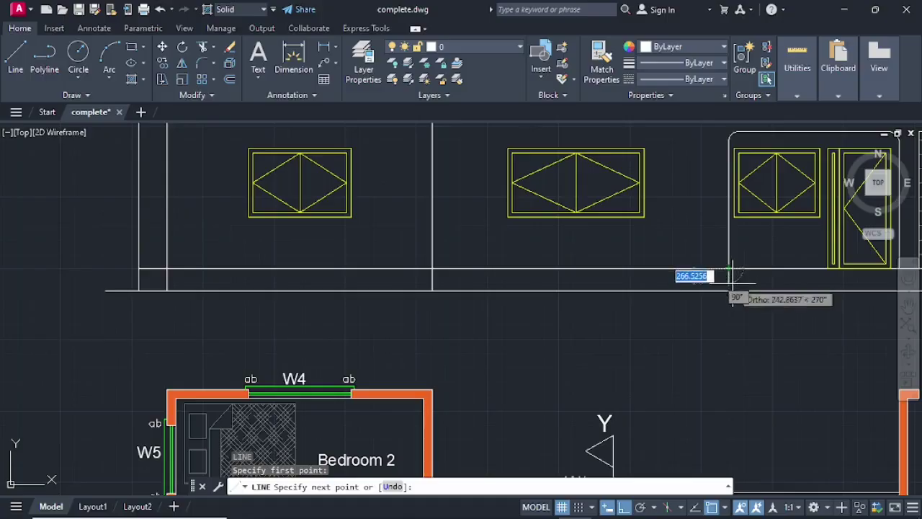
{"action": "left_click", "coordinate": [760, 290]}
{"action": "key", "text": "Return"}
{"action": "scroll", "coordinate": [766, 288], "scroll_direction": "down", "scroll_amount": 4}
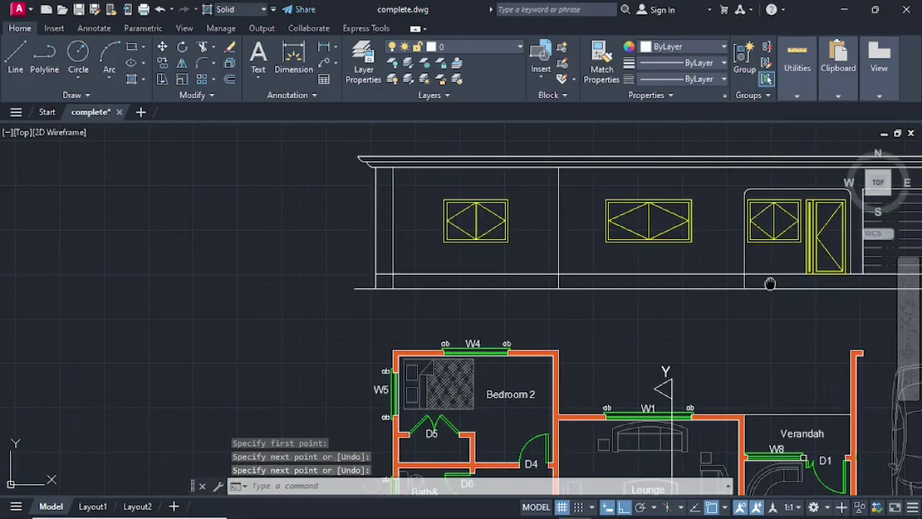
Step: Draw vertical lines from the verandah opening's right edge and the carport gate's left edge down to the ground line
{"action": "key", "text": "Return"}
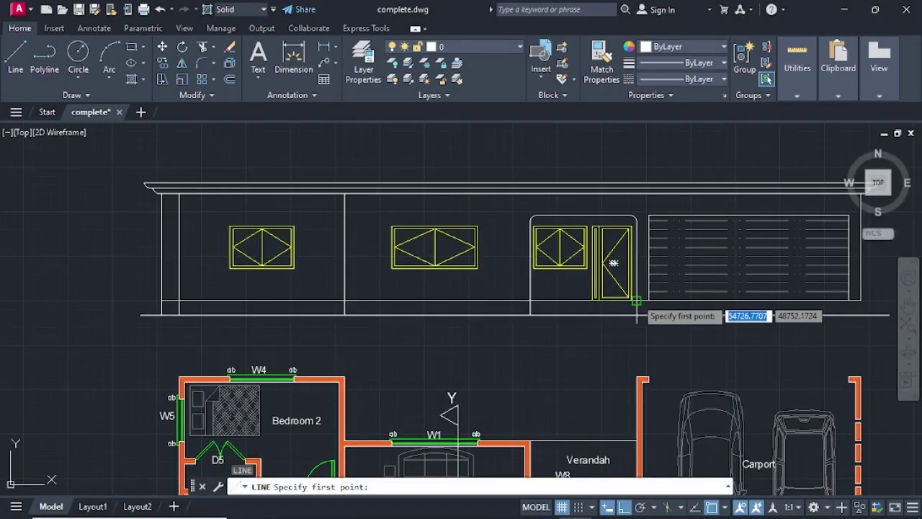
{"action": "left_click", "coordinate": [633, 299]}
{"action": "left_click", "coordinate": [634, 314]}
{"action": "key", "text": "Return"}
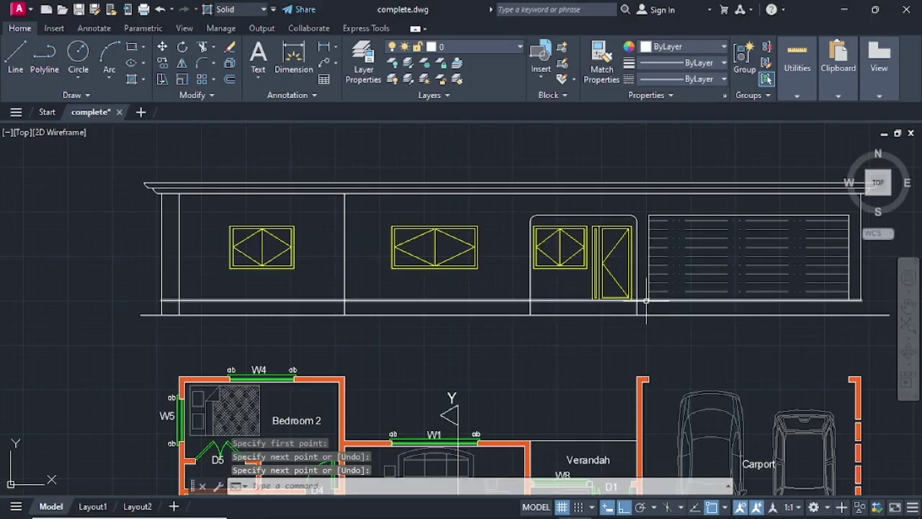
{"action": "key", "text": "Return"}
{"action": "left_click", "coordinate": [648, 300]}
{"action": "left_click", "coordinate": [649, 314]}
{"action": "key", "text": "Return"}
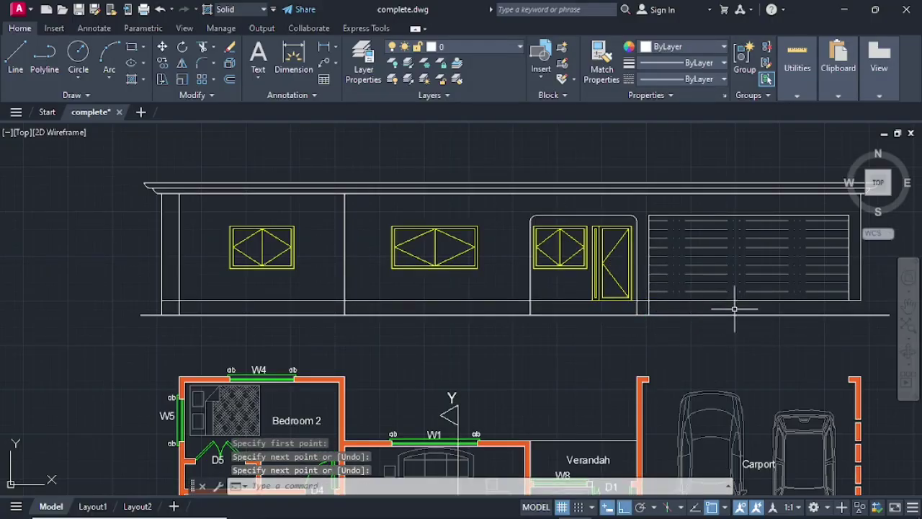
Step: Draw vertical lines from the carport gate's right edge and the elevation's outer right wall edge down to the ground line
{"action": "key", "text": "Return"}
{"action": "left_click", "coordinate": [859, 299]}
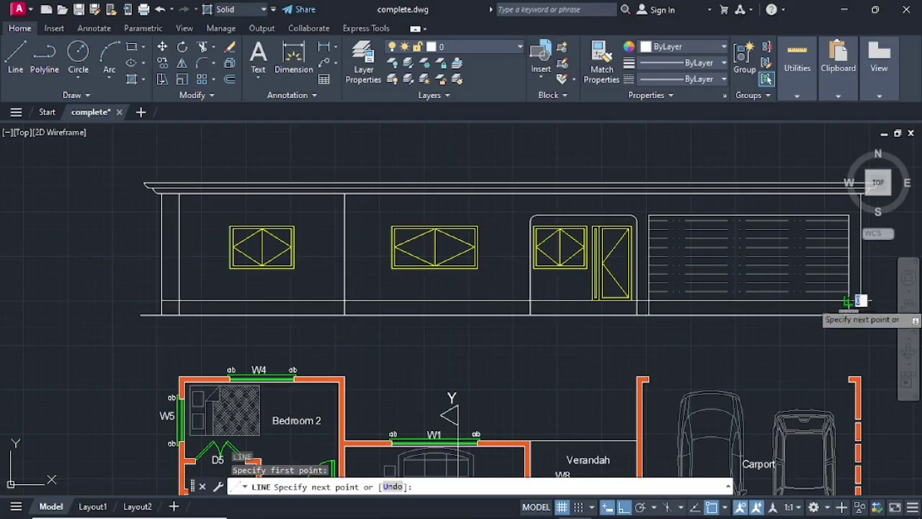
{"action": "left_click", "coordinate": [858, 313]}
{"action": "key", "text": "Return"}
{"action": "key", "text": "Return"}
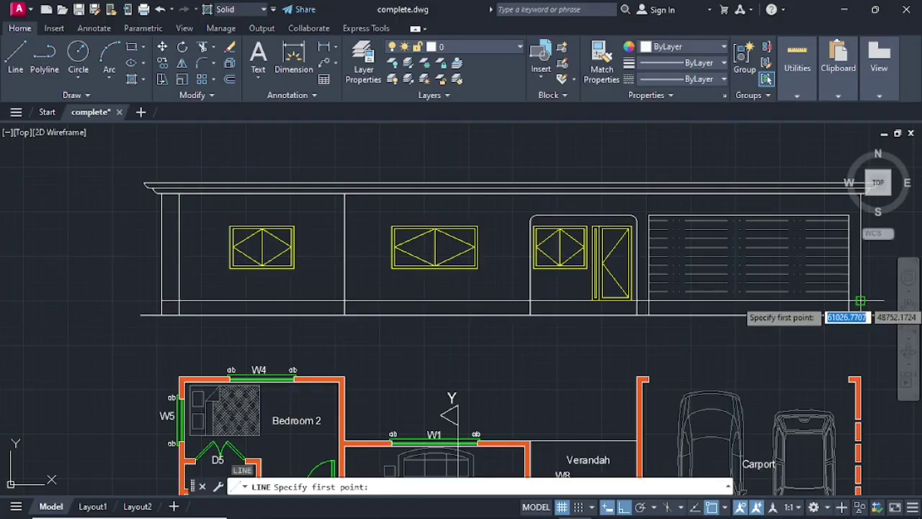
{"action": "left_click", "coordinate": [858, 314]}
{"action": "left_click", "coordinate": [860, 307]}
{"action": "key", "text": "Return"}
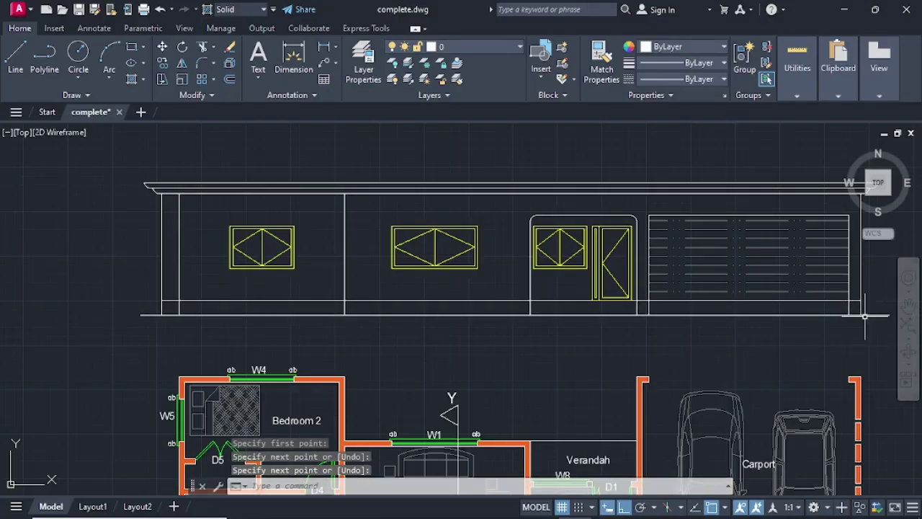
Step: Offset the two leftmost short vertical base lines of the elevation inward to the right by 80
{"action": "left_click", "coordinate": [231, 82]}
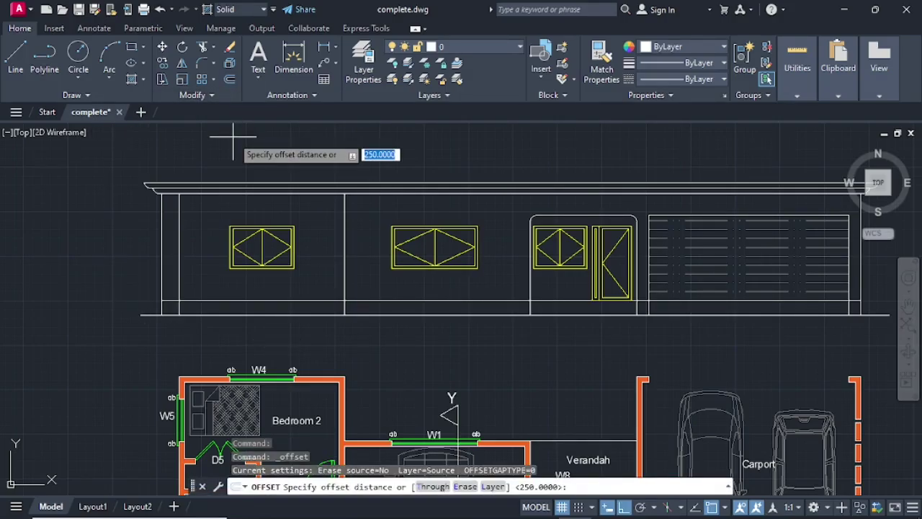
{"action": "type", "text": "80"}
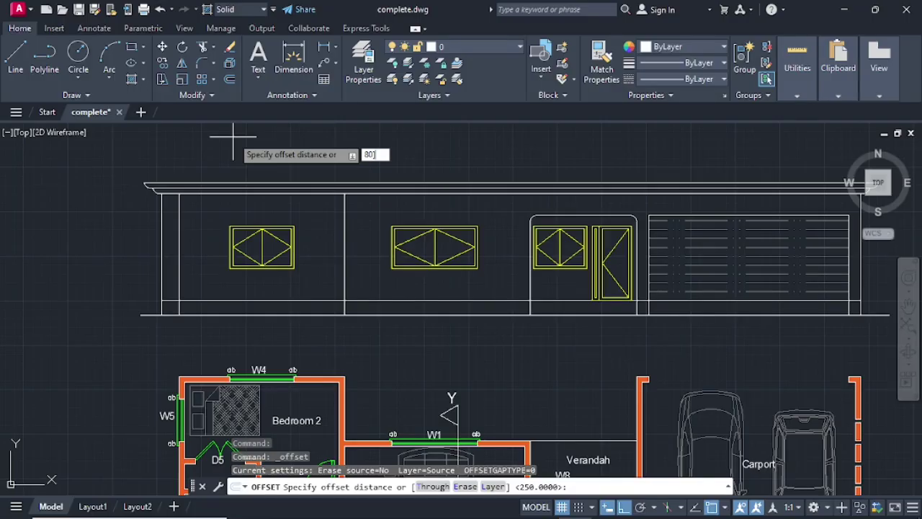
{"action": "key", "text": "Return"}
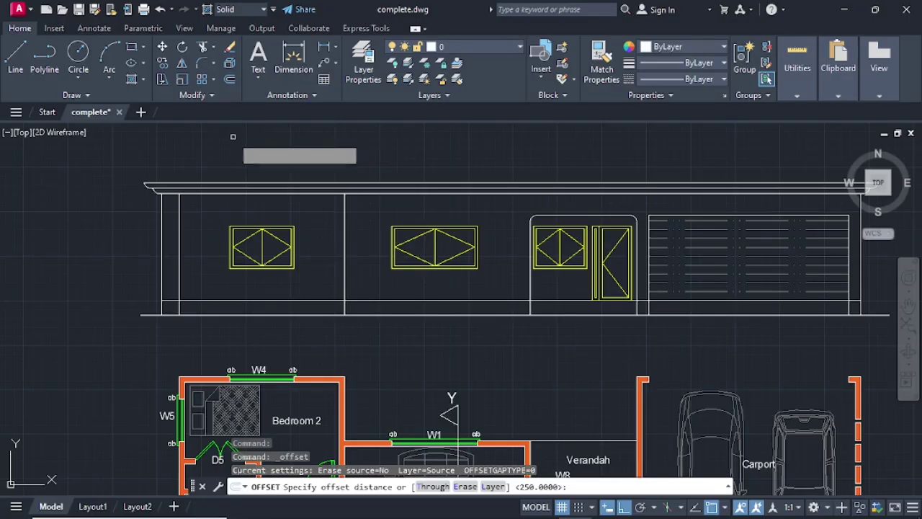
{"action": "scroll", "coordinate": [164, 311], "scroll_direction": "up", "scroll_amount": 3}
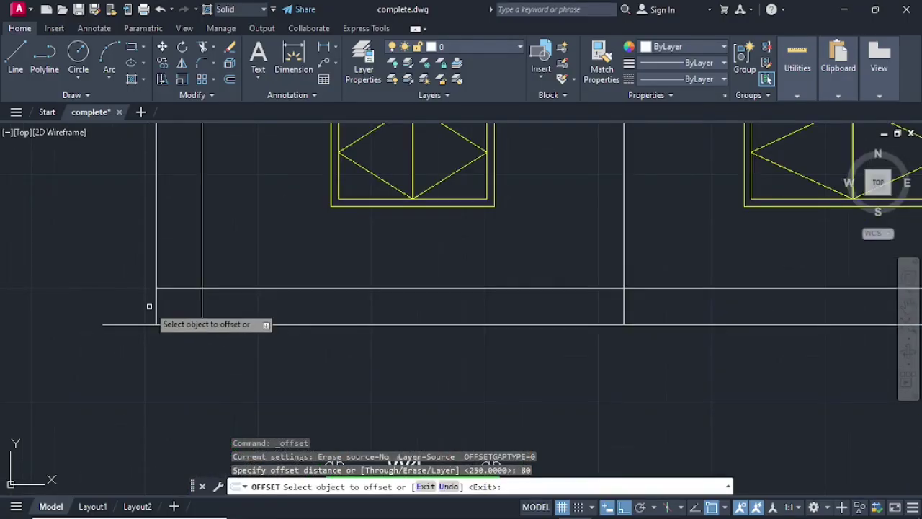
{"action": "left_click", "coordinate": [156, 311]}
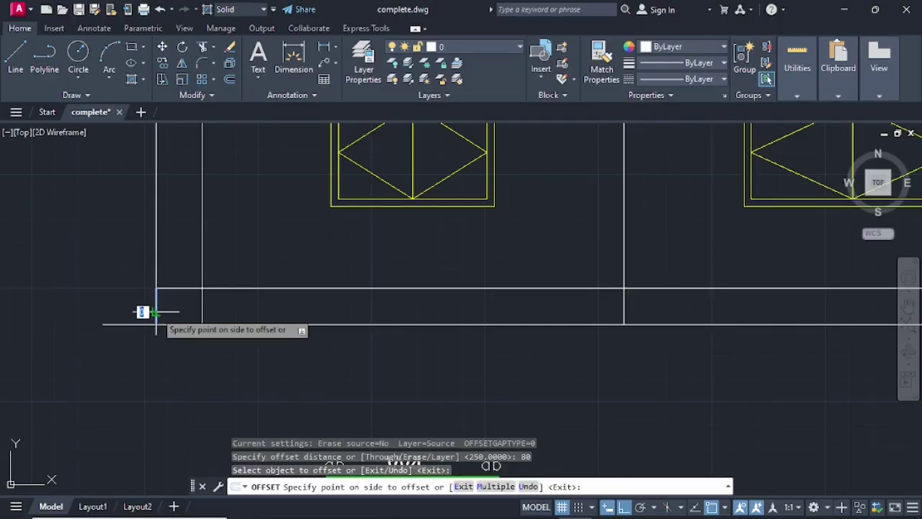
{"action": "left_click", "coordinate": [172, 308]}
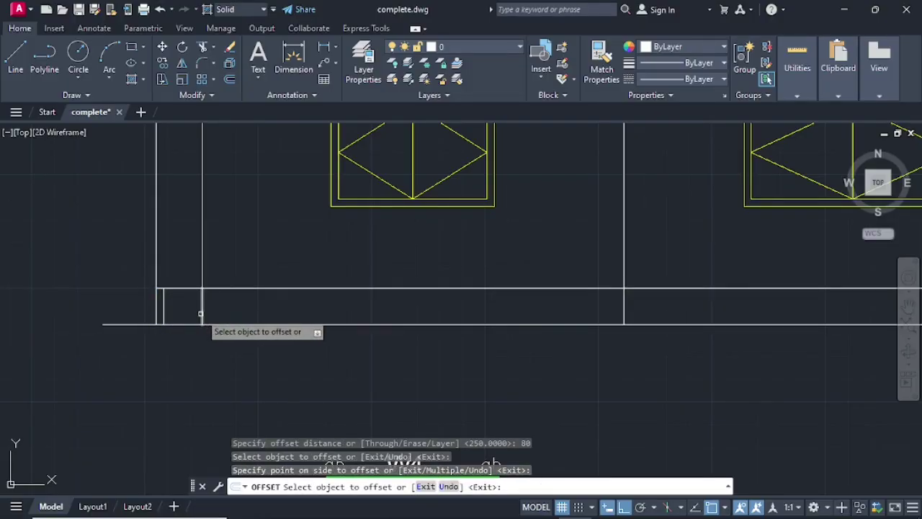
{"action": "left_click", "coordinate": [202, 314]}
{"action": "left_click", "coordinate": [217, 312]}
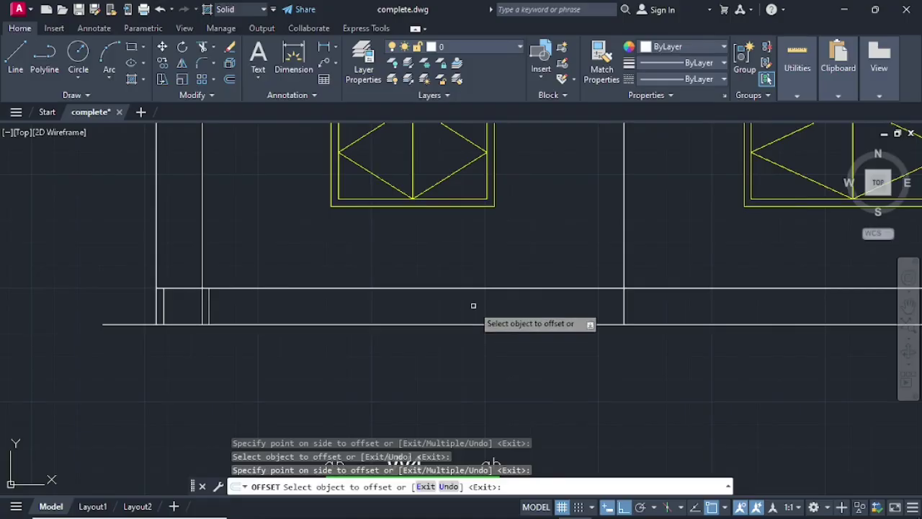
Step: Offset the short base lines under the Bedroom 2 right wall edge and the verandah opening's left edge 80 to the right
{"action": "scroll", "coordinate": [475, 309], "scroll_direction": "down", "scroll_amount": 2}
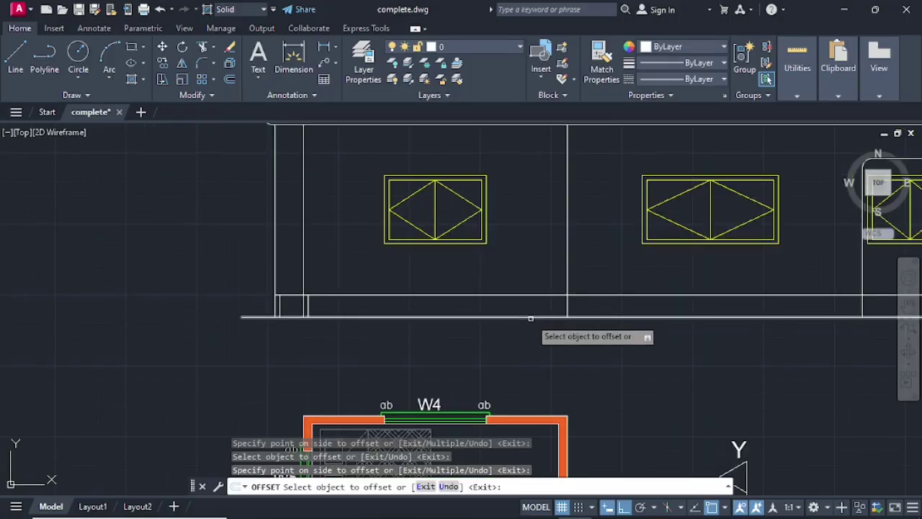
{"action": "left_click", "coordinate": [568, 308]}
{"action": "left_click", "coordinate": [577, 302]}
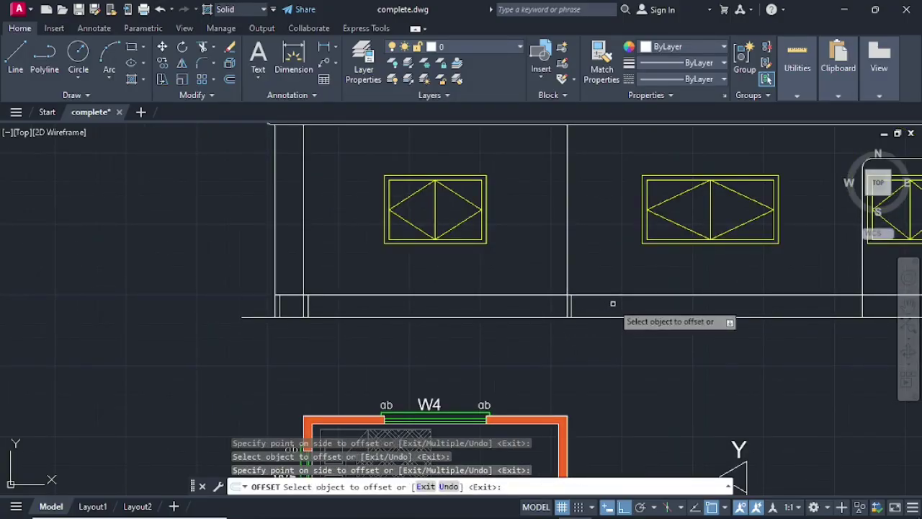
{"action": "mouse_move", "coordinate": [613, 303]}
{"action": "middle_mouse_down"}
{"action": "mouse_move", "coordinate": [576, 312]}
{"action": "mouse_move", "coordinate": [319, 313]}
{"action": "middle_mouse_up"}
{"action": "scroll", "coordinate": [518, 310], "scroll_direction": "up", "scroll_amount": 3}
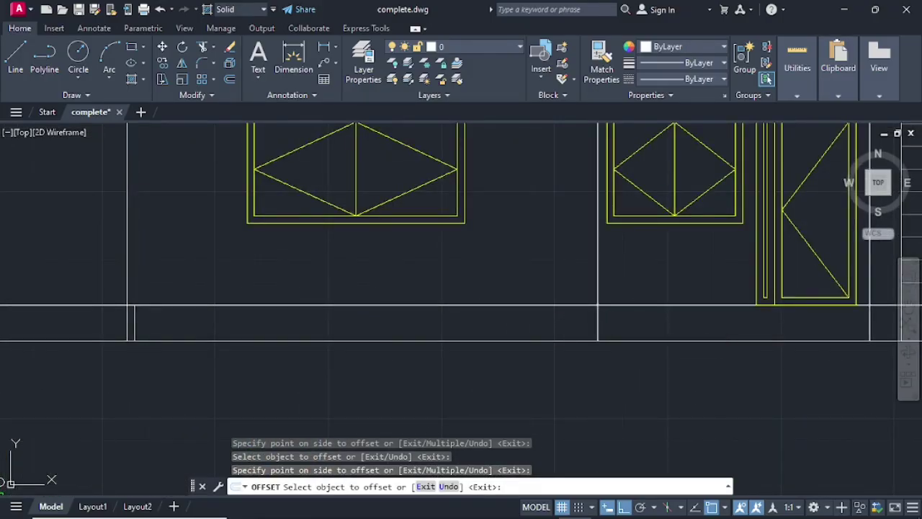
{"action": "left_click", "coordinate": [597, 321]}
{"action": "left_click", "coordinate": [608, 324]}
Step: Offset the short base lines under the verandah opening's right edge and the carport gate's left edge 80 to the left
{"action": "scroll", "coordinate": [690, 326], "scroll_direction": "down", "scroll_amount": 5}
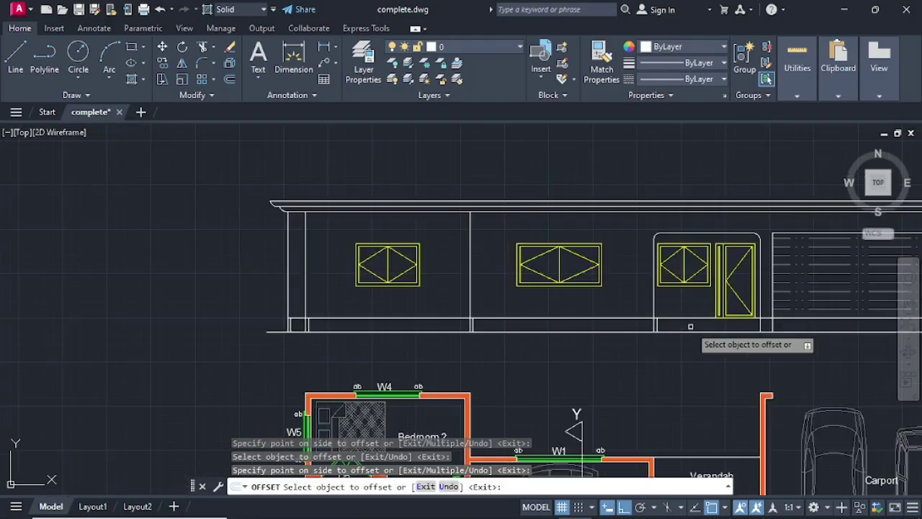
{"action": "middle_click_drag", "start_coordinate": [690, 326], "coordinate": [598, 325]}
{"action": "scroll", "coordinate": [602, 324], "scroll_direction": "up", "scroll_amount": 4}
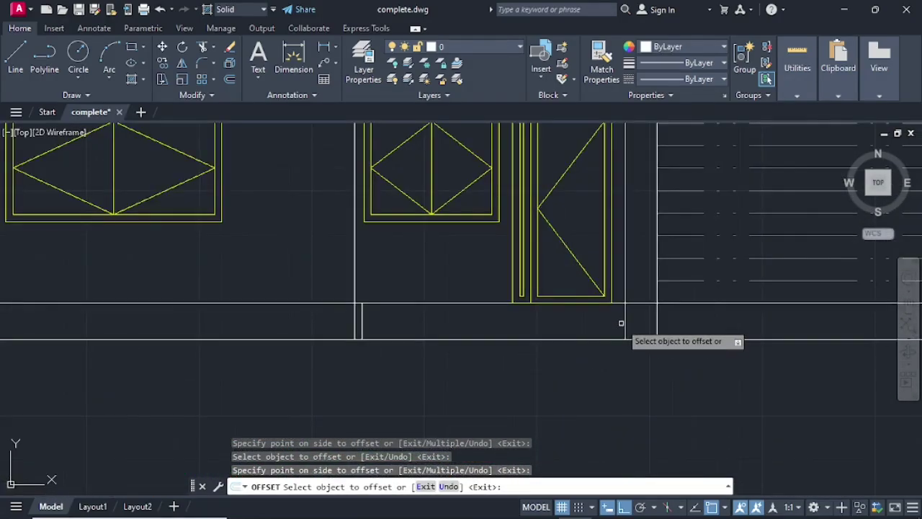
{"action": "left_click", "coordinate": [623, 317]}
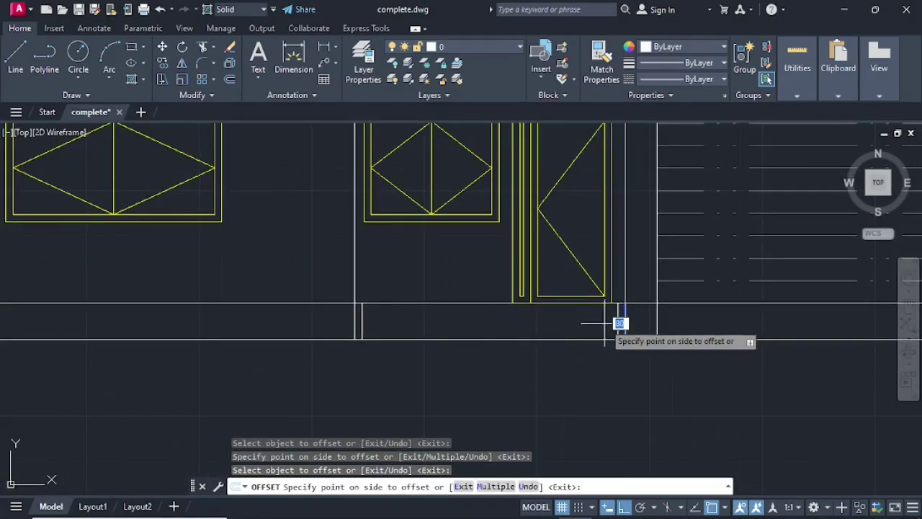
{"action": "left_click", "coordinate": [605, 322]}
{"action": "left_click", "coordinate": [657, 325]}
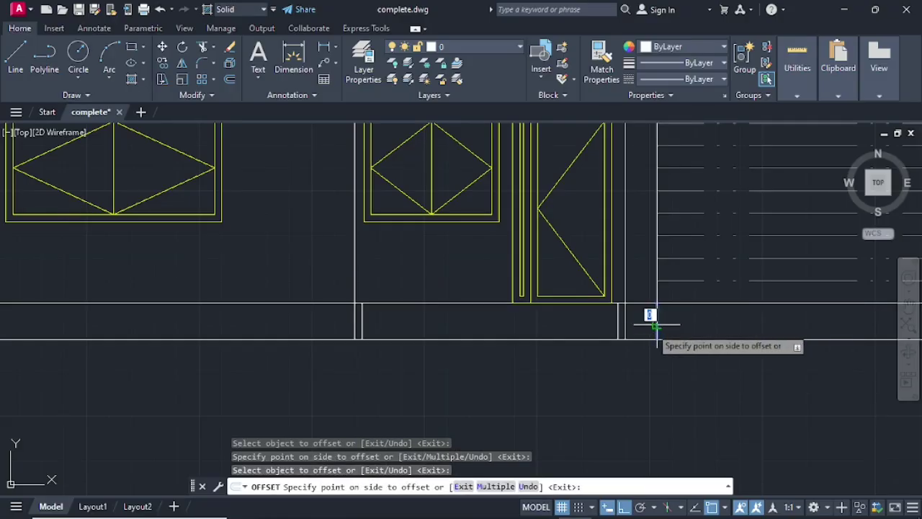
{"action": "left_click", "coordinate": [641, 323]}
Step: Offset the short base lines under the carport gate's right edge and the outer right wall edge 80 to the left
{"action": "scroll", "coordinate": [690, 323], "scroll_direction": "down", "scroll_amount": 3}
{"action": "middle_click_drag", "start_coordinate": [690, 323], "coordinate": [322, 329]}
{"action": "left_click", "coordinate": [616, 329]}
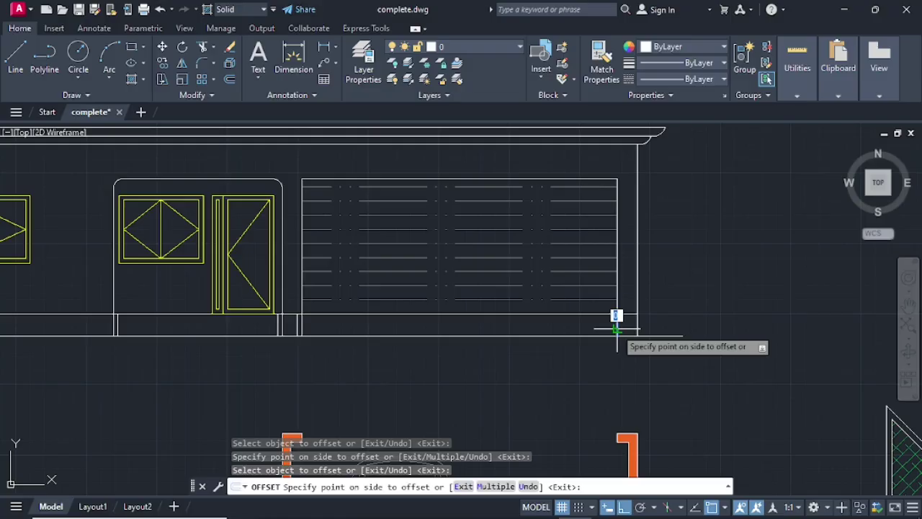
{"action": "left_click", "coordinate": [557, 328]}
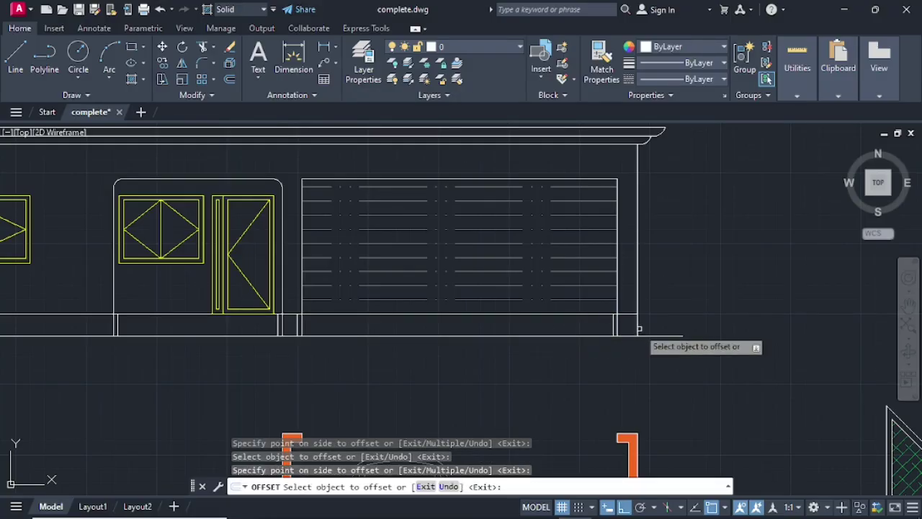
{"action": "left_click", "coordinate": [638, 329]}
{"action": "left_click", "coordinate": [631, 328]}
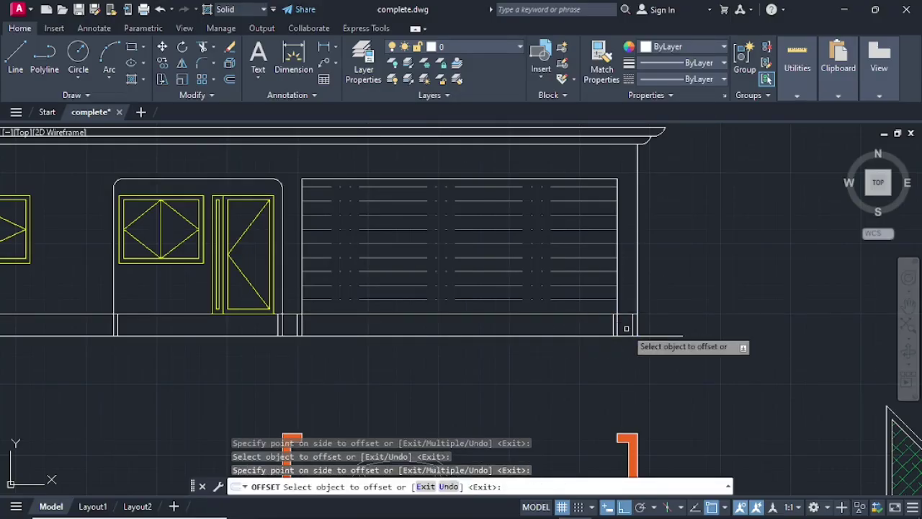
{"action": "key", "text": "Return"}
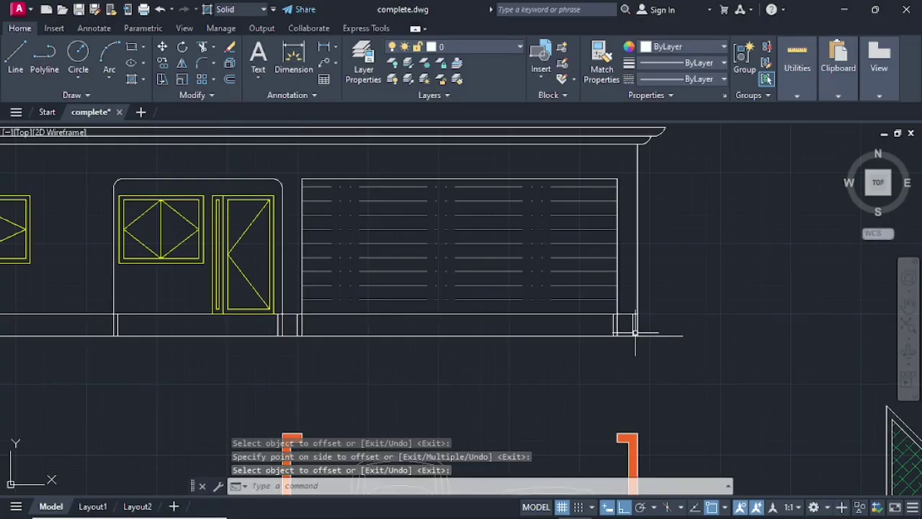
Step: Erase the two original short base lines under the carport gate's right edge and the outer right wall edge, keeping their offset copies
{"action": "scroll", "coordinate": [635, 332], "scroll_direction": "up", "scroll_amount": 3}
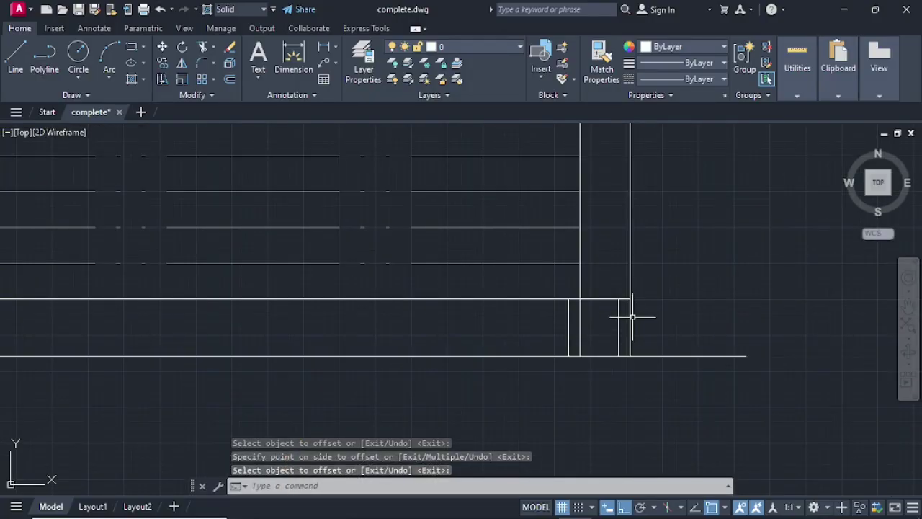
{"action": "key", "text": "Return"}
{"action": "left_click", "coordinate": [631, 317]}
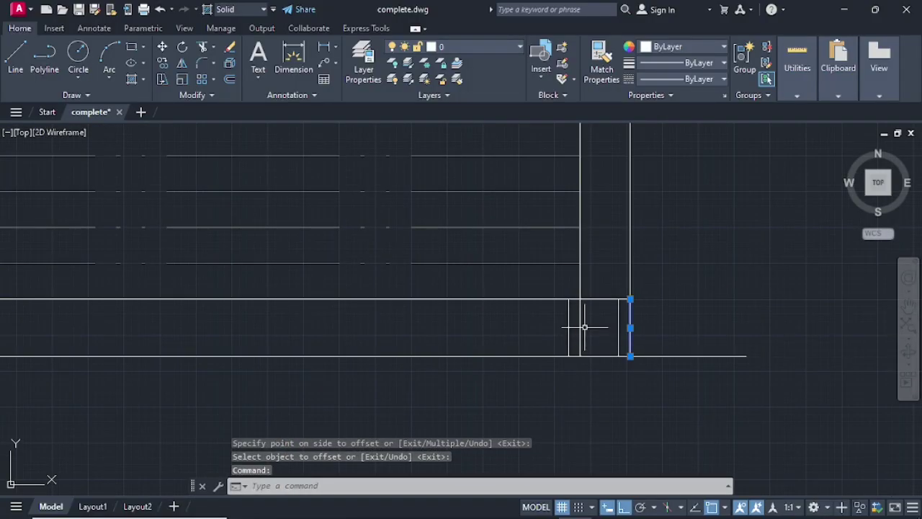
{"action": "left_click", "coordinate": [579, 336]}
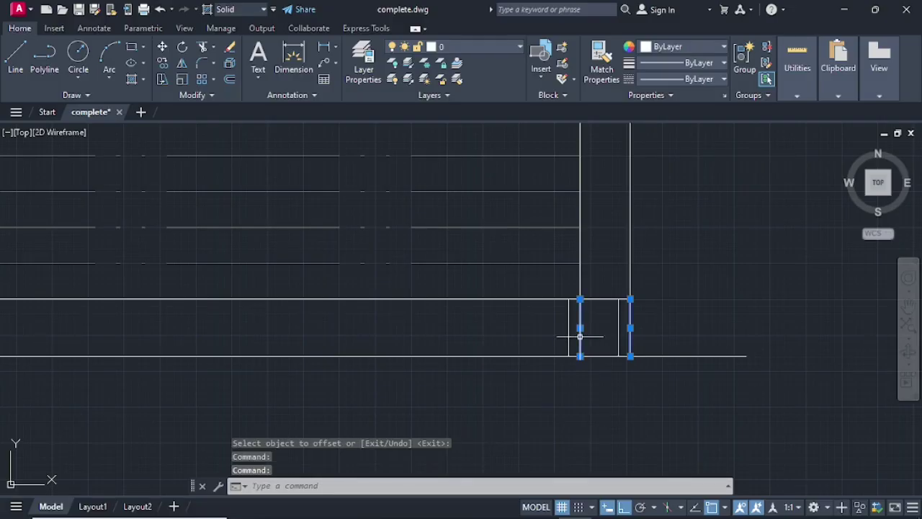
{"action": "key", "text": "Delete"}
Step: Erase the two original short base lines under the verandah opening's right edge and the carport gate's left edge
{"action": "scroll", "coordinate": [501, 354], "scroll_direction": "down", "scroll_amount": 2}
{"action": "scroll", "coordinate": [449, 338], "scroll_direction": "down", "scroll_amount": 3}
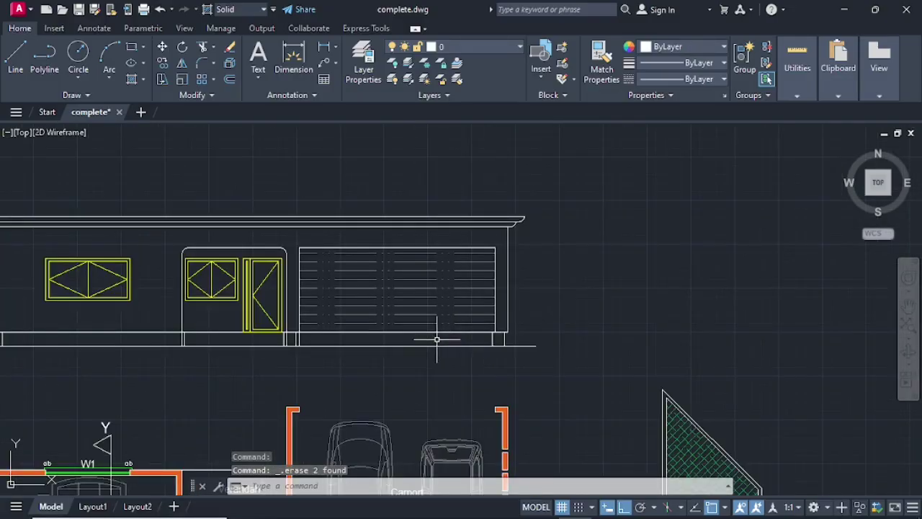
{"action": "scroll", "coordinate": [484, 339], "scroll_direction": "up", "scroll_amount": 6}
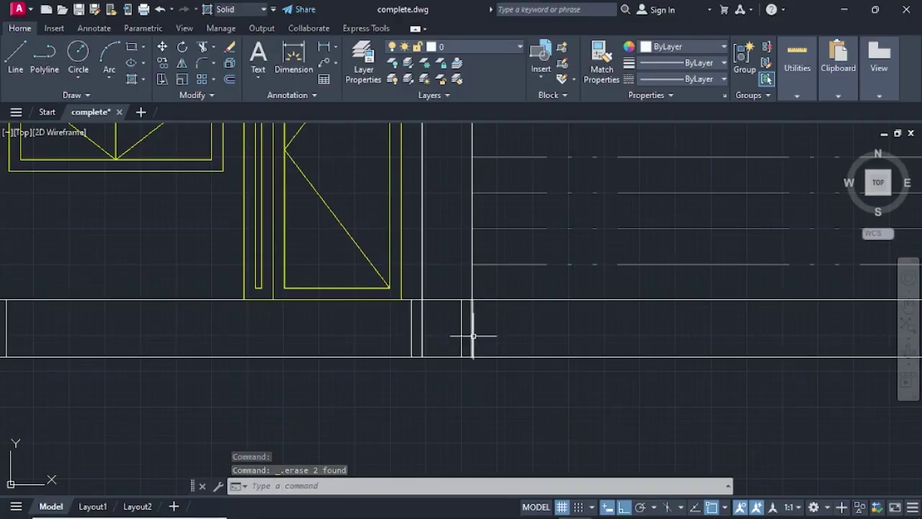
{"action": "left_click", "coordinate": [473, 335]}
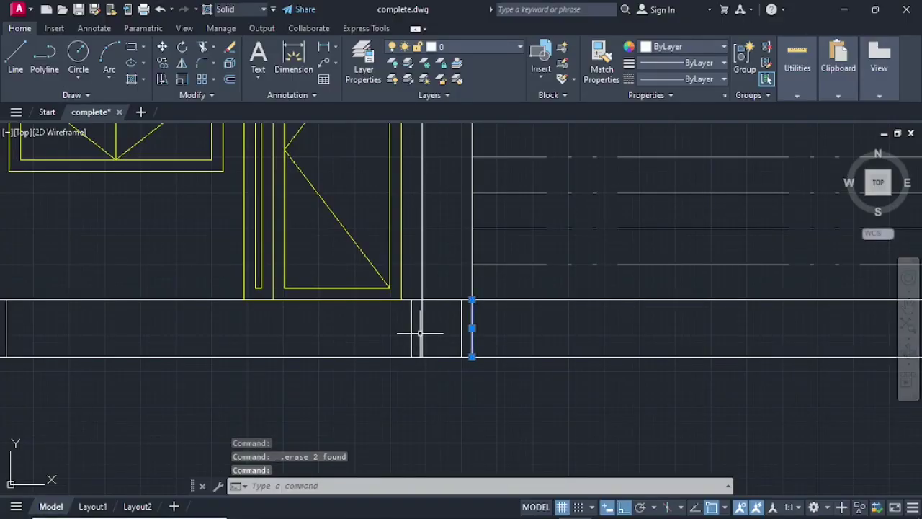
{"action": "left_click", "coordinate": [423, 335]}
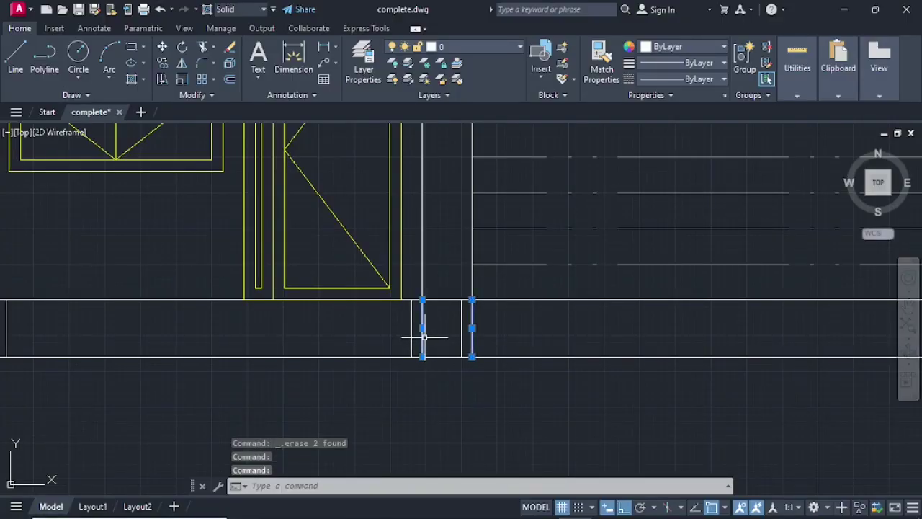
{"action": "key", "text": "Delete"}
Step: Erase the four remaining original short base lines under the verandah's left edge, Bedroom 2's right wall edge and the two leftmost wall edges
{"action": "scroll", "coordinate": [346, 327], "scroll_direction": "down", "scroll_amount": 1}
{"action": "middle_click_drag", "start_coordinate": [325, 324], "coordinate": [547, 328]}
{"action": "scroll", "coordinate": [356, 338], "scroll_direction": "up", "scroll_amount": 2}
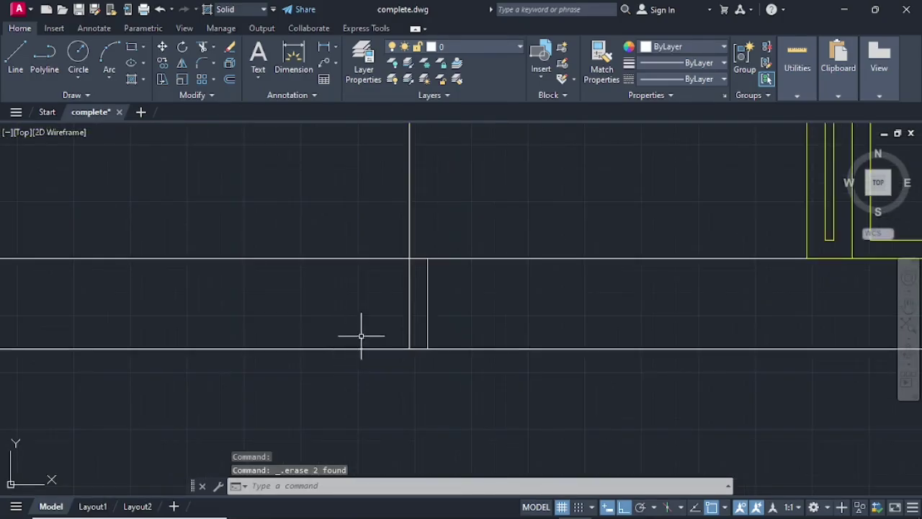
{"action": "left_click", "coordinate": [410, 329]}
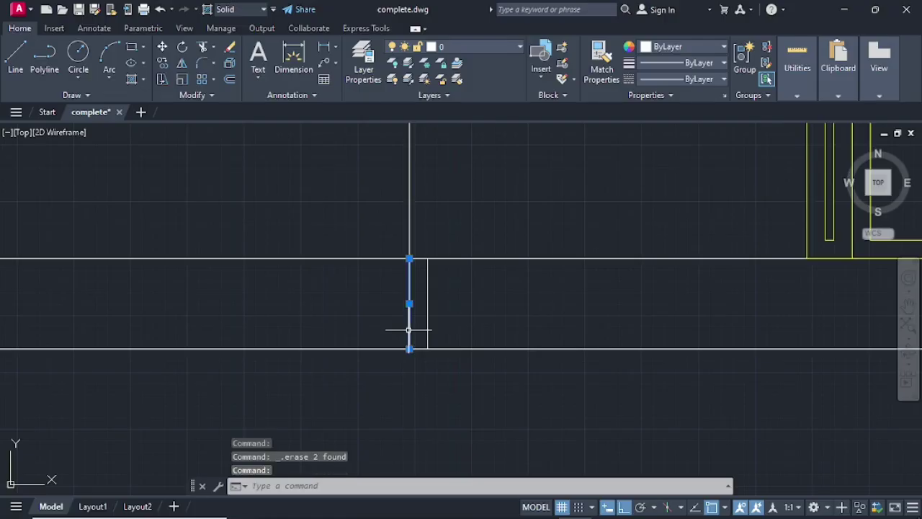
{"action": "scroll", "coordinate": [276, 318], "scroll_direction": "down", "scroll_amount": 3}
{"action": "middle_click_drag", "start_coordinate": [266, 323], "coordinate": [584, 330]}
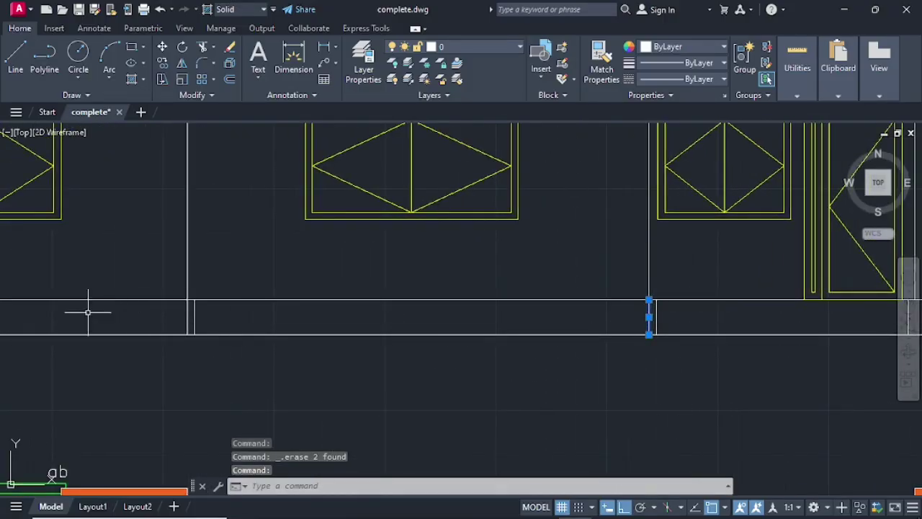
{"action": "left_click", "coordinate": [189, 320]}
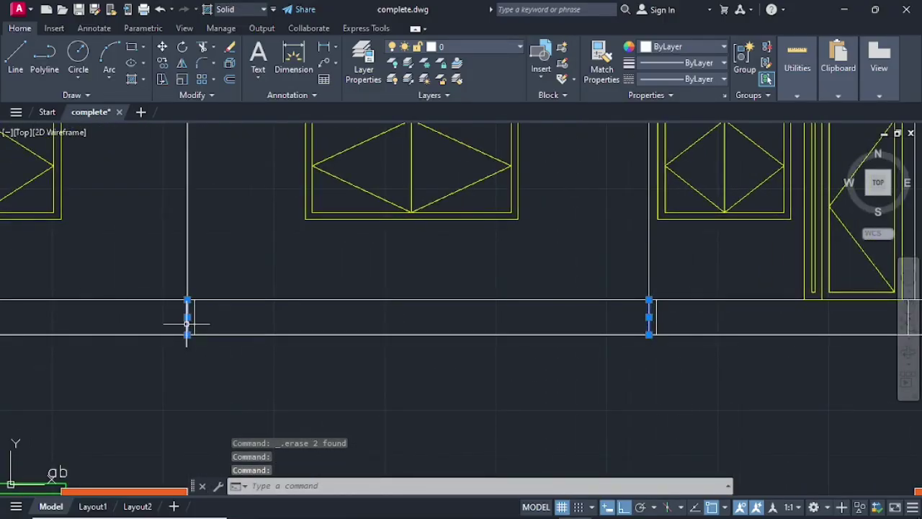
{"action": "scroll", "coordinate": [159, 322], "scroll_direction": "down", "scroll_amount": 4}
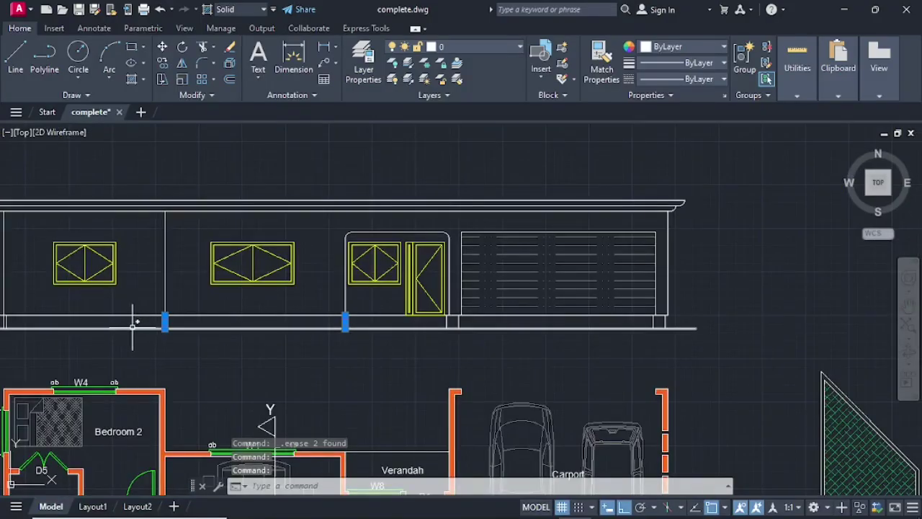
{"action": "middle_click_drag", "start_coordinate": [118, 321], "coordinate": [336, 341]}
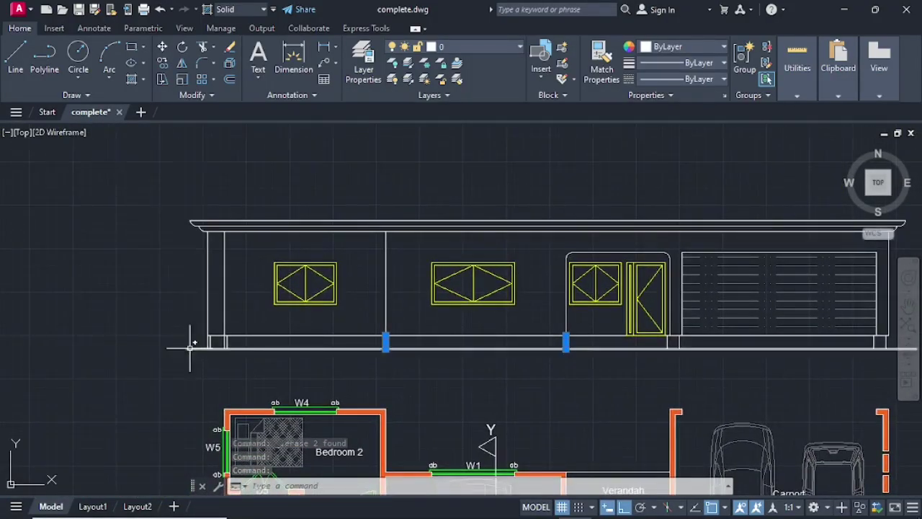
{"action": "scroll", "coordinate": [238, 336], "scroll_direction": "up", "scroll_amount": 4}
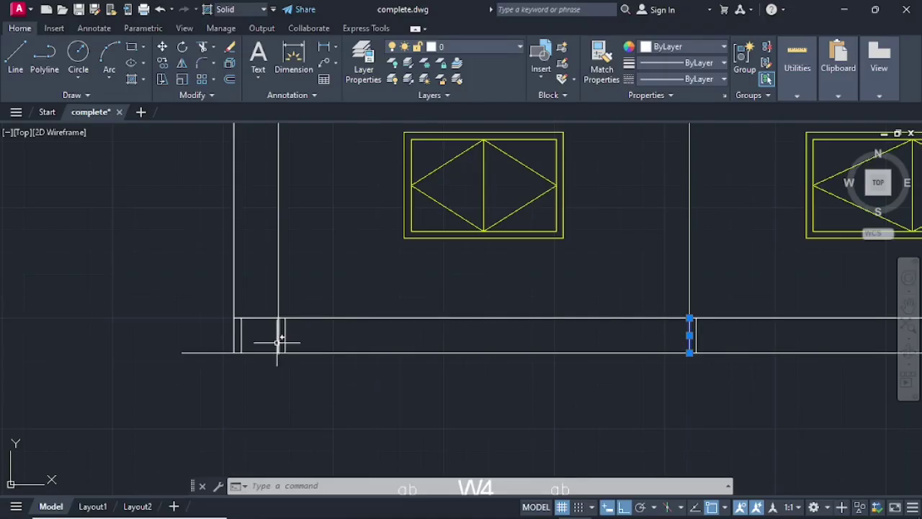
{"action": "left_click", "coordinate": [235, 340]}
{"action": "key", "text": "Delete"}
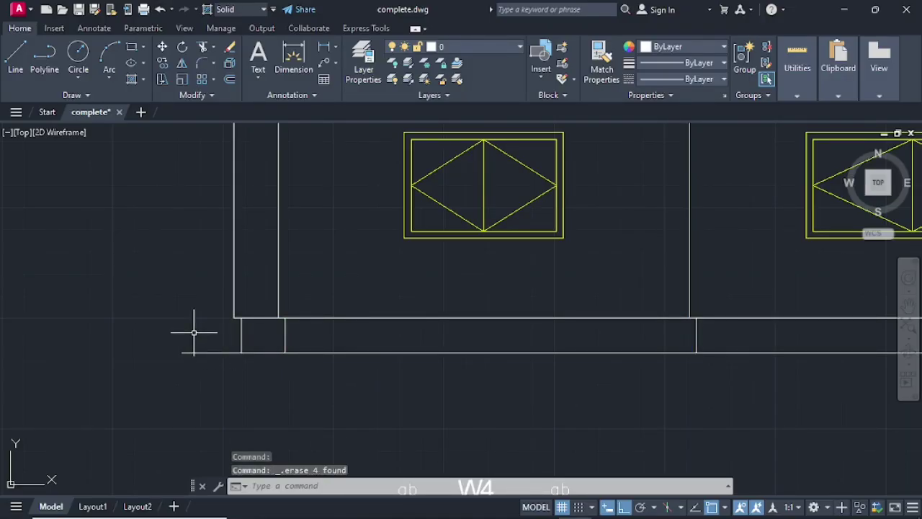
Step: Mirror the upside-down roof view above the roof plan across a horizontal line just above it, keeping the source objects
{"action": "scroll", "coordinate": [194, 328], "scroll_direction": "down", "scroll_amount": 3}
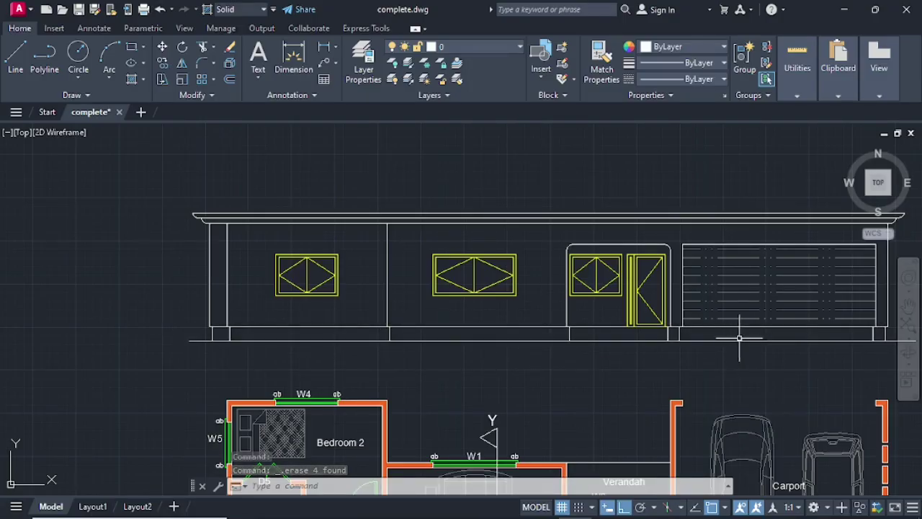
{"action": "middle_click_drag", "start_coordinate": [720, 329], "coordinate": [656, 332]}
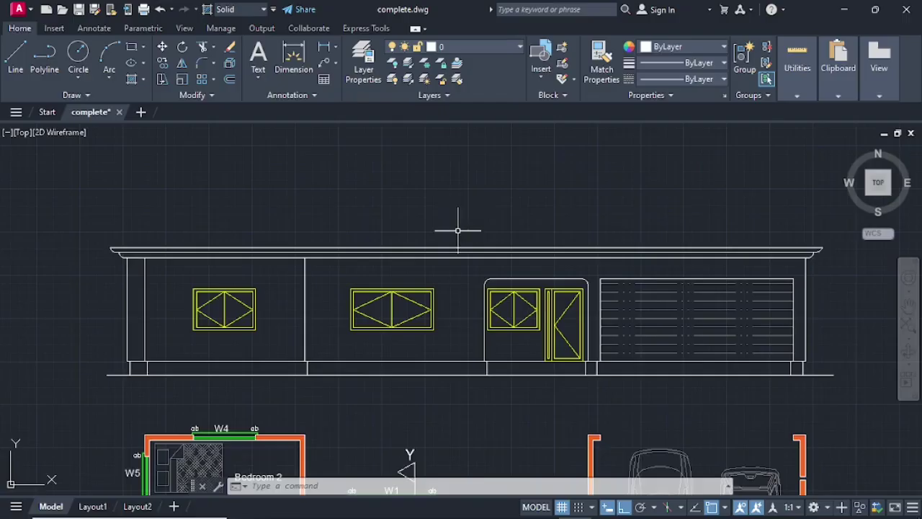
{"action": "scroll", "coordinate": [456, 223], "scroll_direction": "down", "scroll_amount": 4}
{"action": "middle_click_drag", "start_coordinate": [481, 196], "coordinate": [177, 329]}
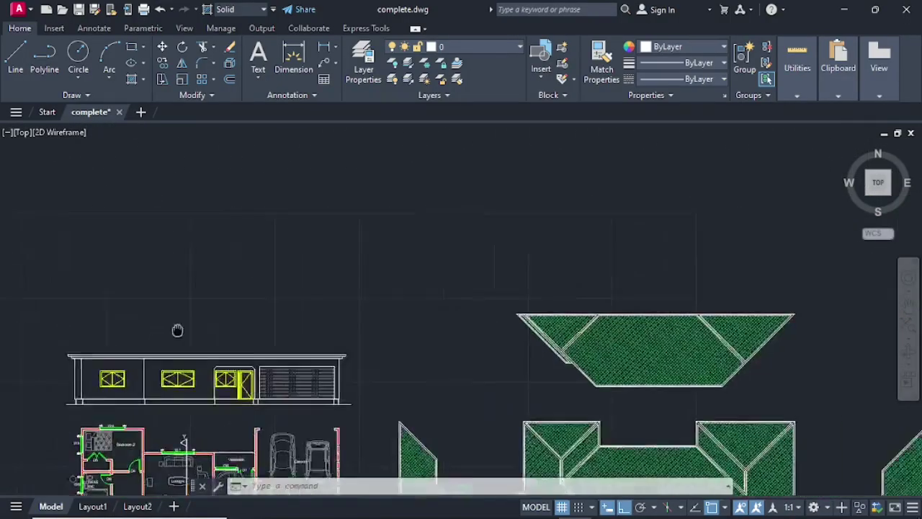
{"action": "scroll", "coordinate": [189, 170], "scroll_direction": "down", "scroll_amount": 2}
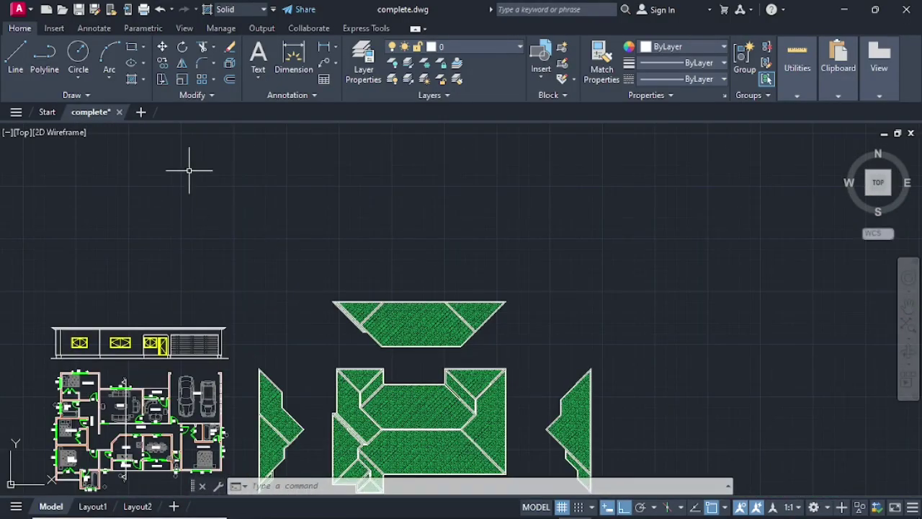
{"action": "left_click", "coordinate": [181, 64]}
{"action": "left_click", "coordinate": [288, 270]}
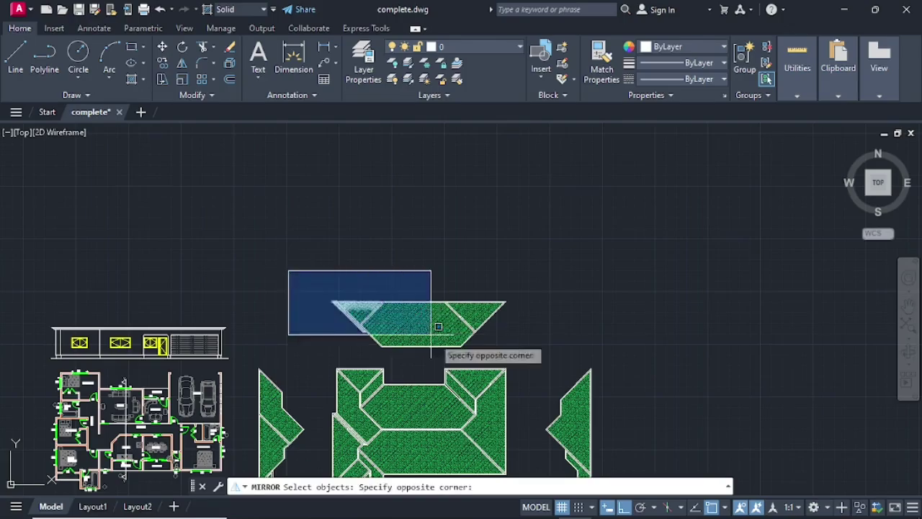
{"action": "left_click", "coordinate": [519, 358]}
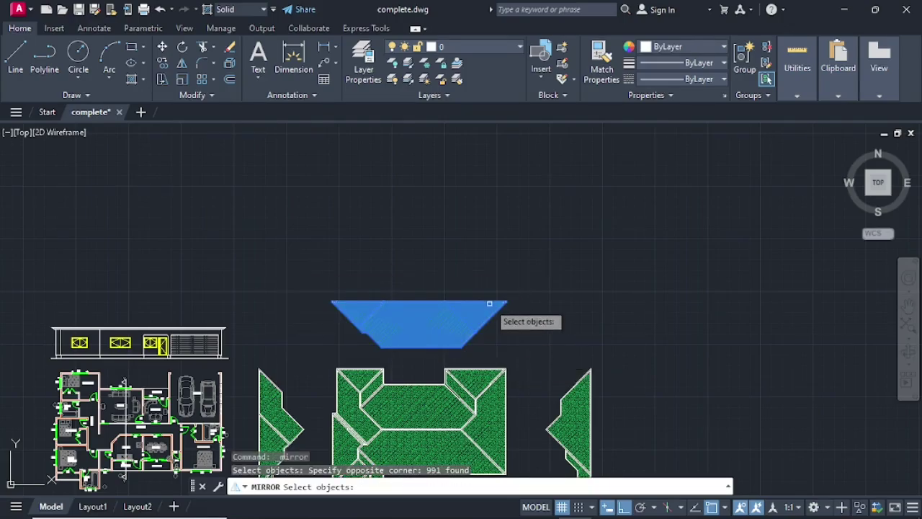
{"action": "left_click", "coordinate": [479, 283]}
{"action": "left_click", "coordinate": [424, 283]}
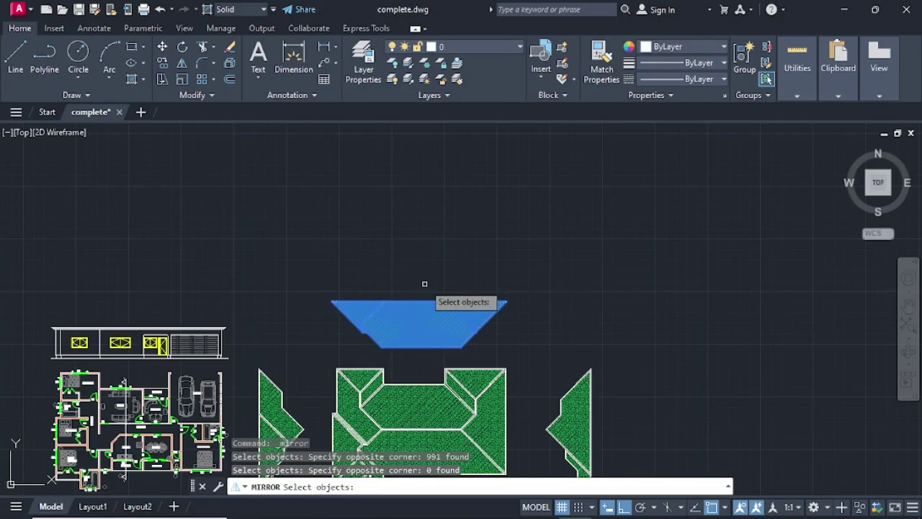
{"action": "left_click", "coordinate": [314, 276]}
{"action": "left_click", "coordinate": [426, 281]}
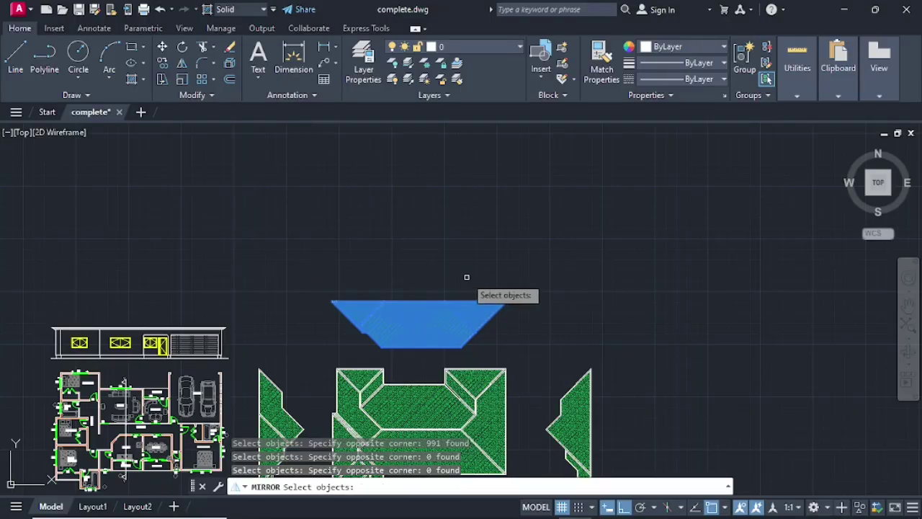
{"action": "key", "text": "Return"}
{"action": "left_click", "coordinate": [397, 279]}
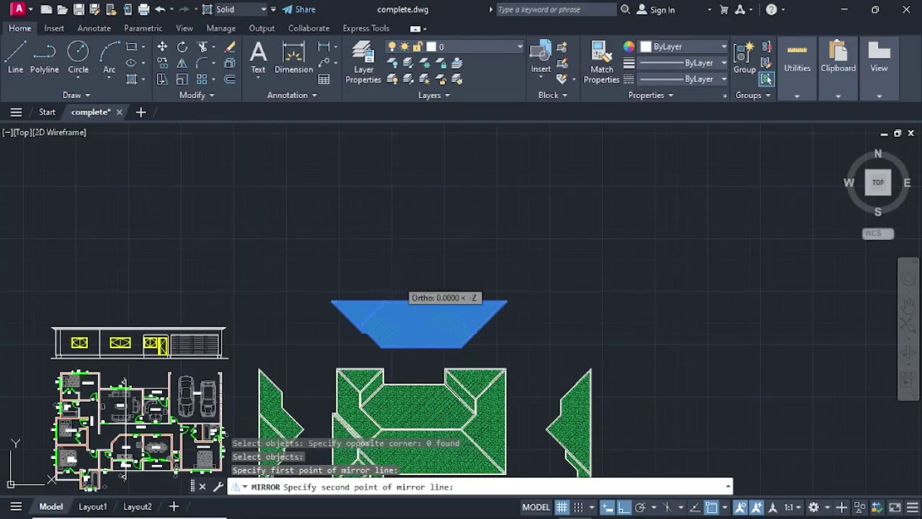
{"action": "left_click", "coordinate": [344, 283]}
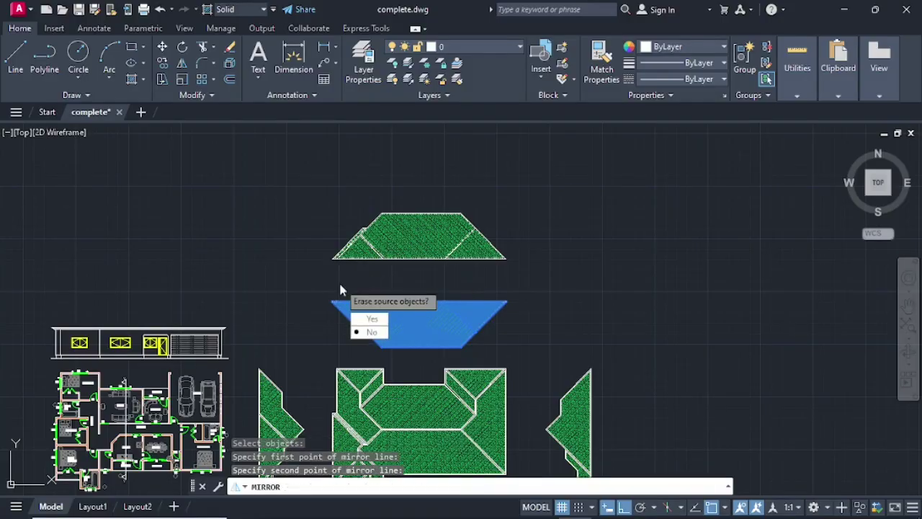
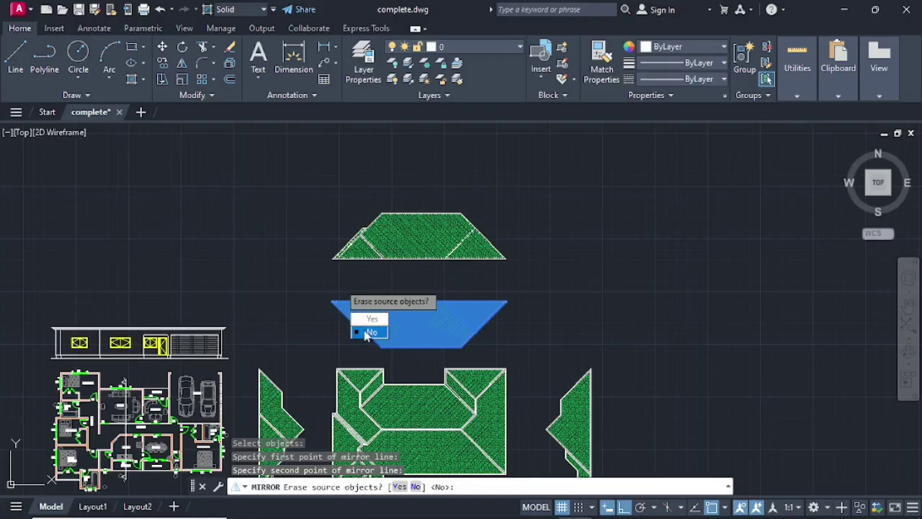
{"action": "left_click", "coordinate": [368, 332]}
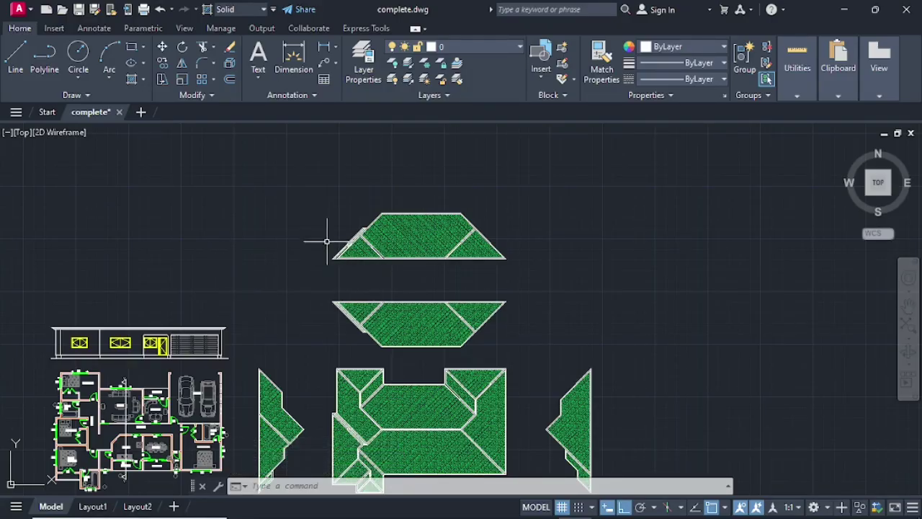
Step: Draw a horizontal line along the bottom edge of the mirrored roof view, from its lower left corner to its lower right corner
{"action": "left_click", "coordinate": [13, 61]}
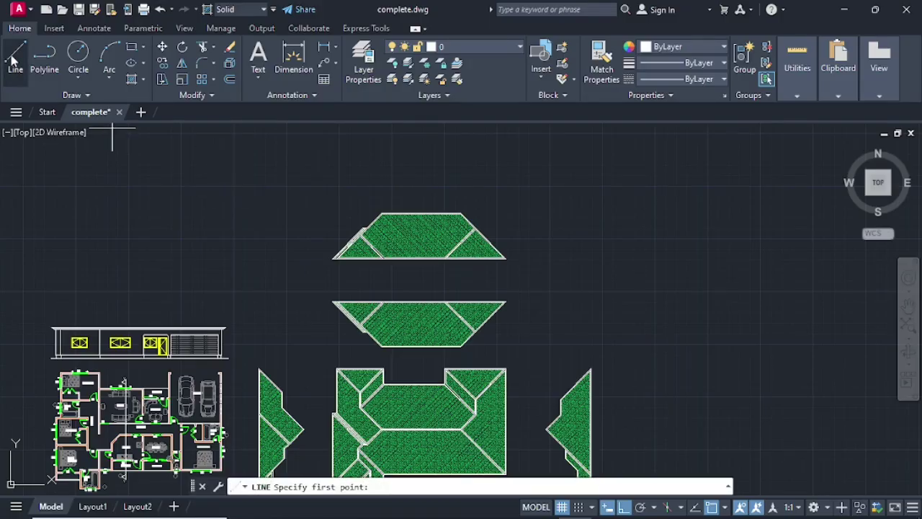
{"action": "scroll", "coordinate": [358, 263], "scroll_direction": "up", "scroll_amount": 2}
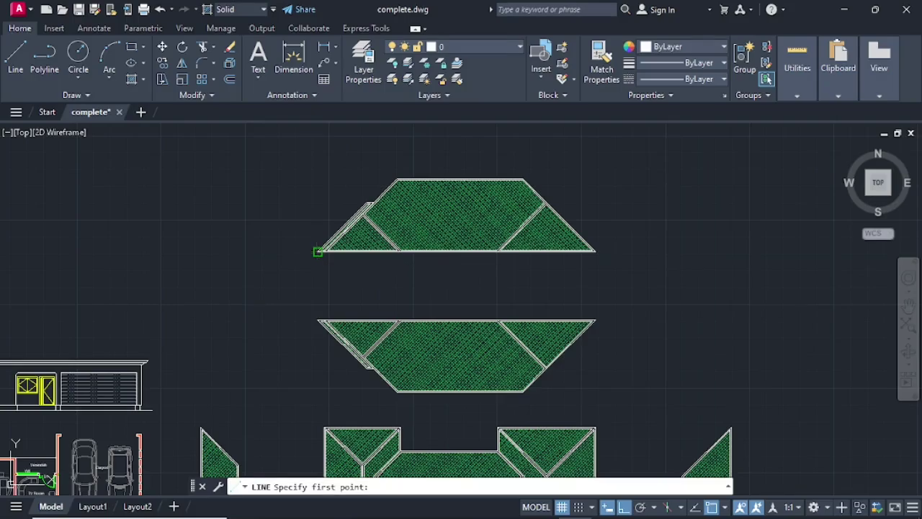
{"action": "left_click", "coordinate": [317, 251]}
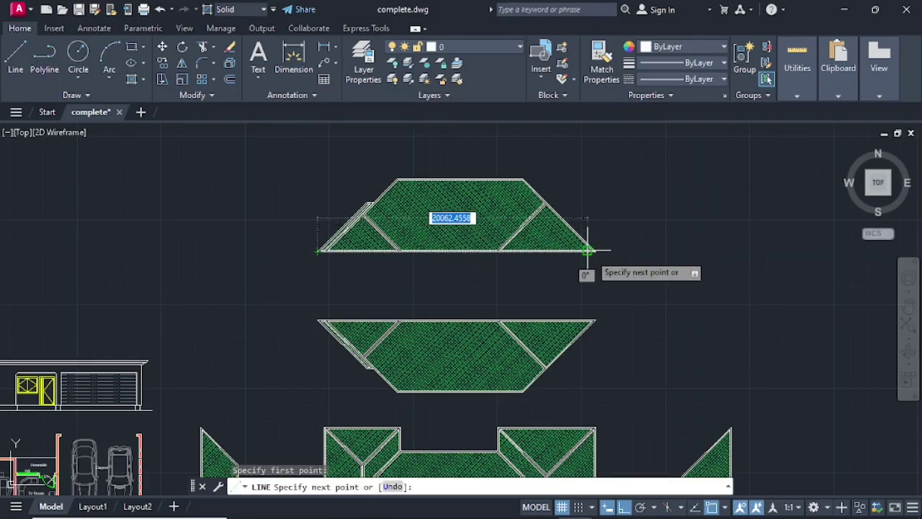
{"action": "scroll", "coordinate": [593, 249], "scroll_direction": "up", "scroll_amount": 3}
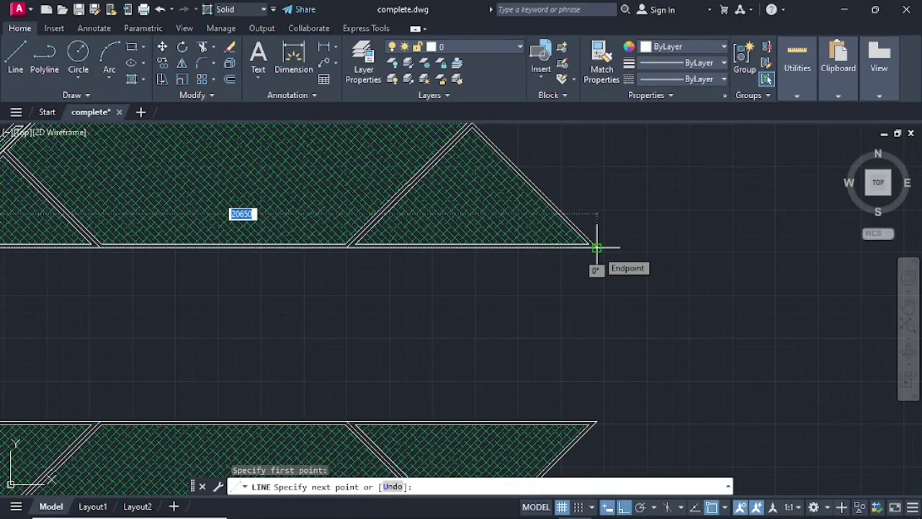
{"action": "left_click", "coordinate": [596, 248]}
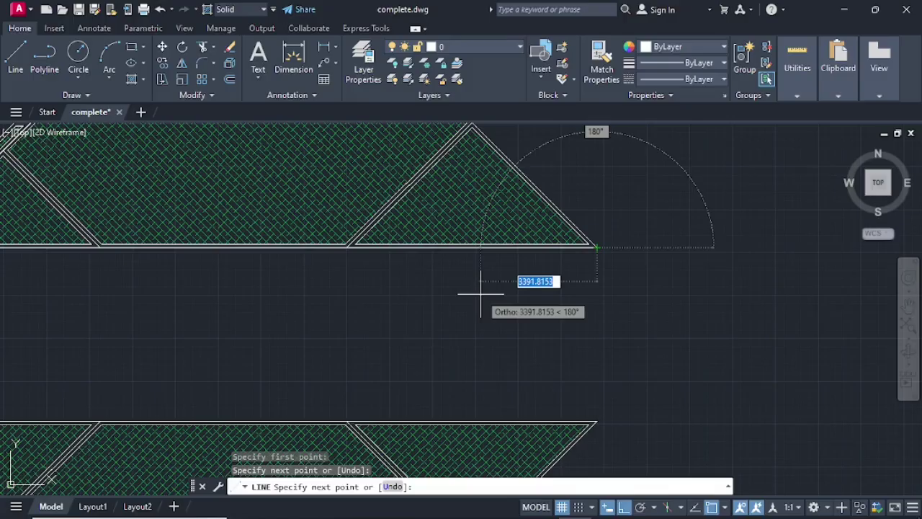
{"action": "key", "text": "Return"}
Step: Move the mirrored roof view from its bottom edge's midpoint onto the midpoint of the front elevation's top eave line
{"action": "scroll", "coordinate": [270, 335], "scroll_direction": "down", "scroll_amount": 2}
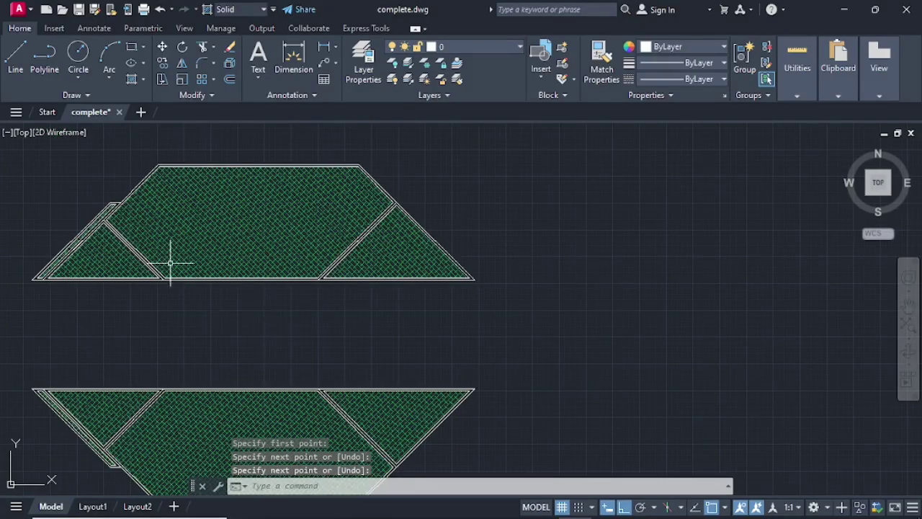
{"action": "scroll", "coordinate": [183, 233], "scroll_direction": "down", "scroll_amount": 3}
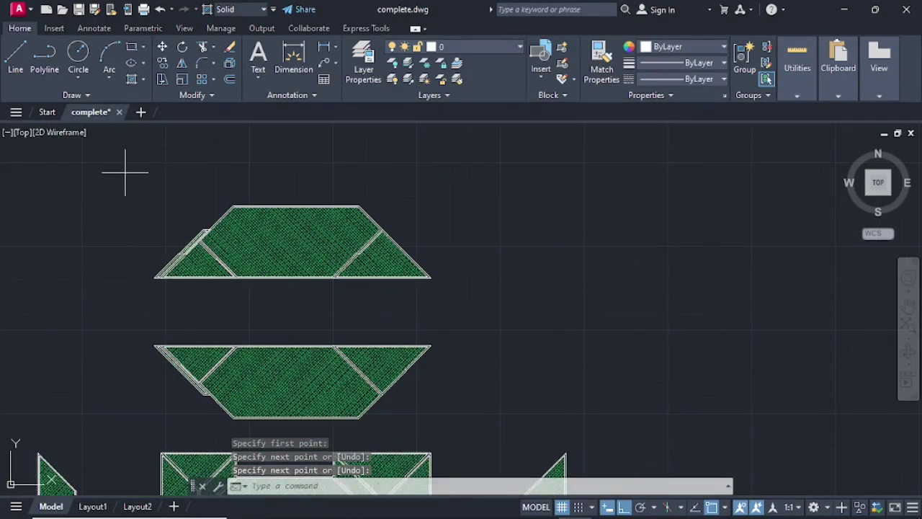
{"action": "left_click", "coordinate": [125, 172]}
{"action": "left_click", "coordinate": [458, 306]}
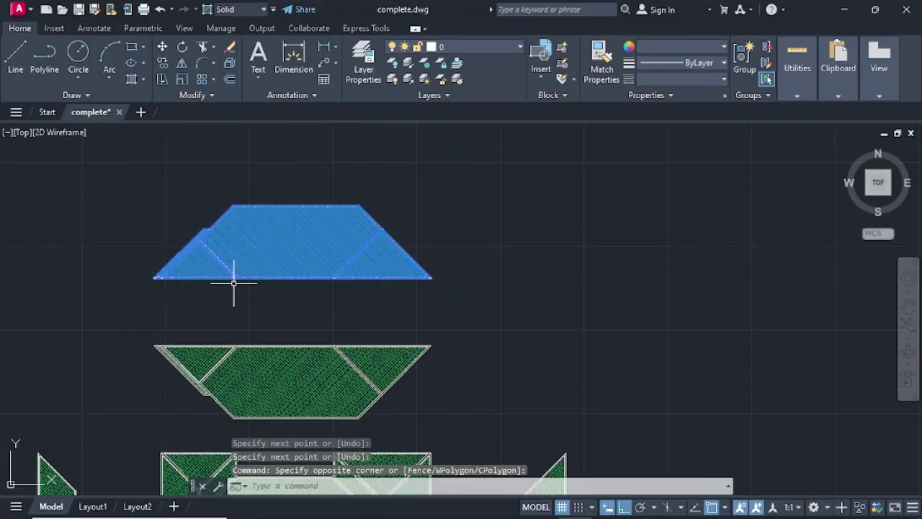
{"action": "right_click", "coordinate": [272, 265]}
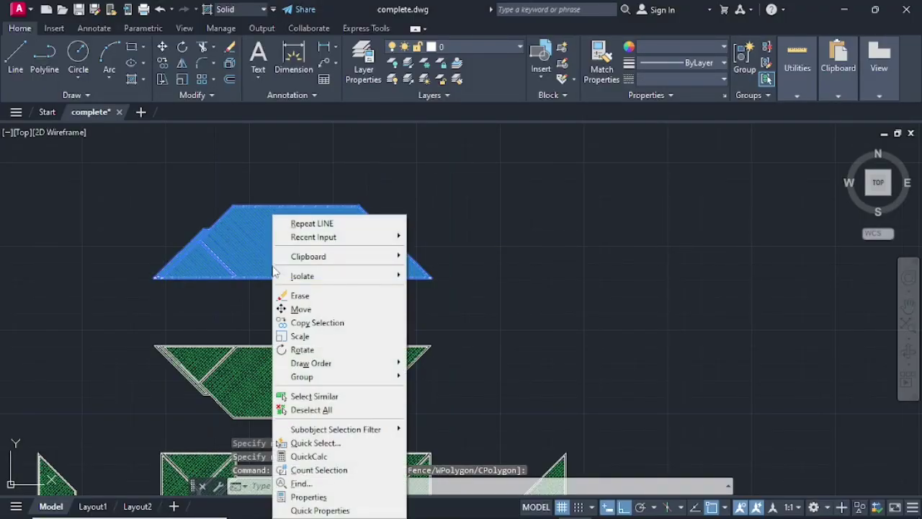
{"action": "left_click", "coordinate": [292, 311]}
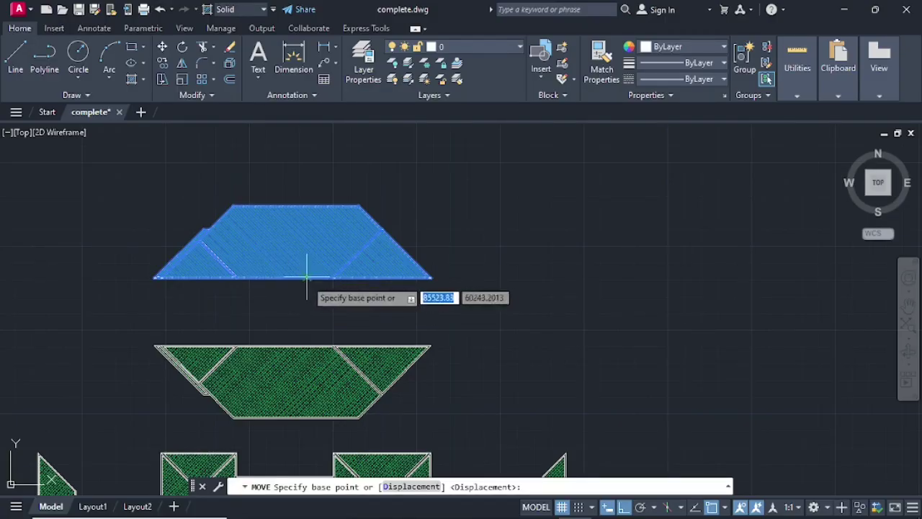
{"action": "scroll", "coordinate": [291, 277], "scroll_direction": "up", "scroll_amount": 2}
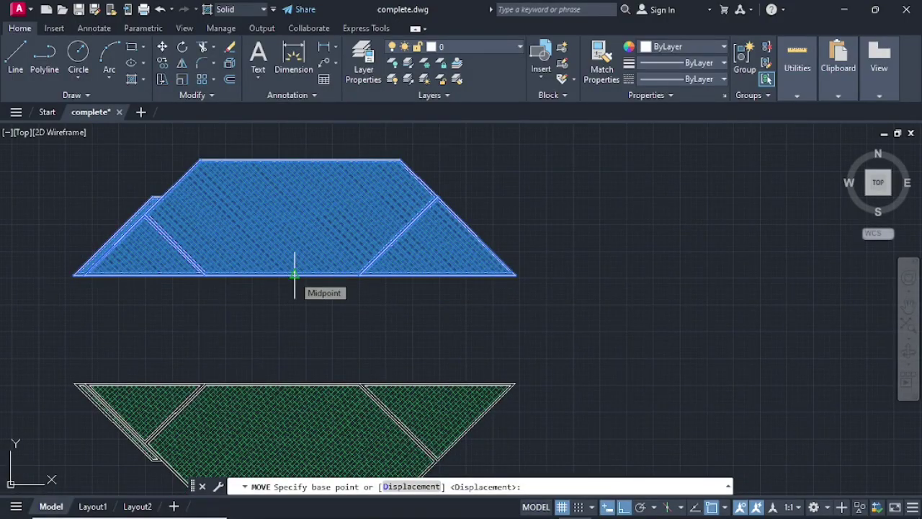
{"action": "left_click", "coordinate": [294, 274]}
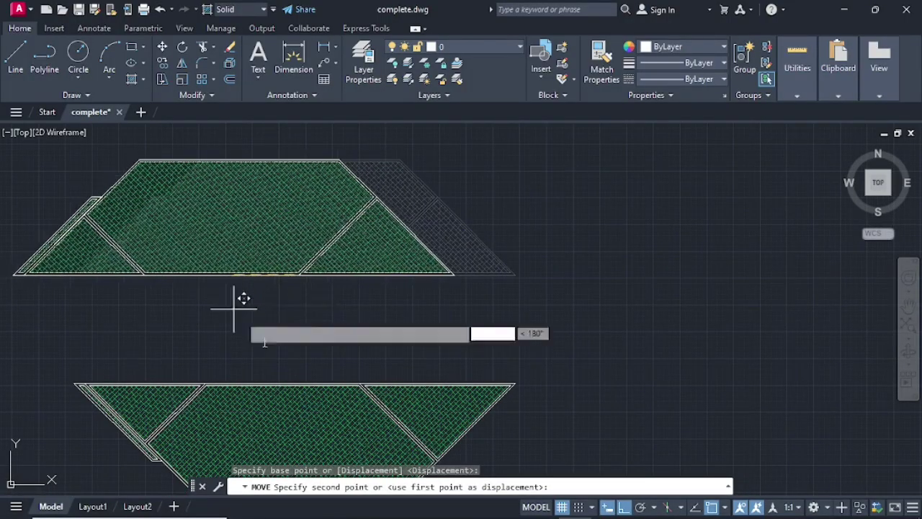
{"action": "left_click", "coordinate": [623, 507]}
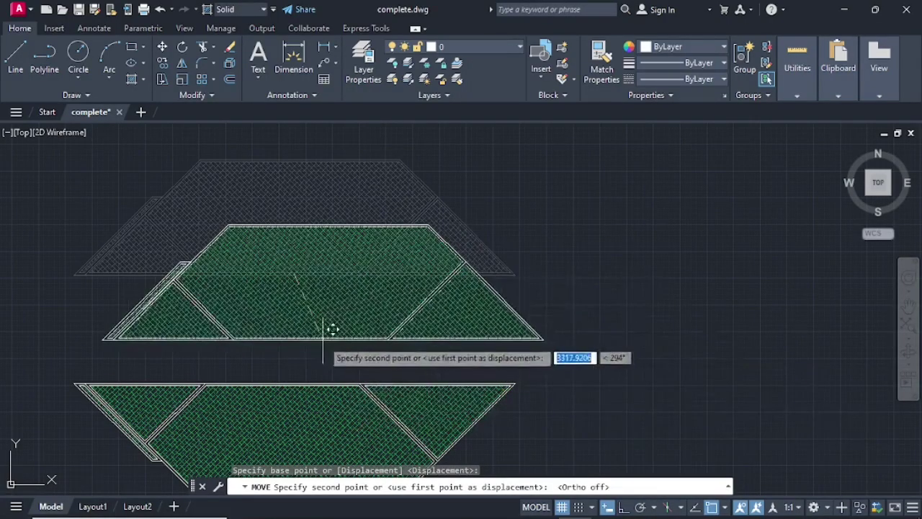
{"action": "scroll", "coordinate": [330, 330], "scroll_direction": "down", "scroll_amount": 3}
{"action": "middle_click_drag", "start_coordinate": [331, 329], "coordinate": [530, 272]}
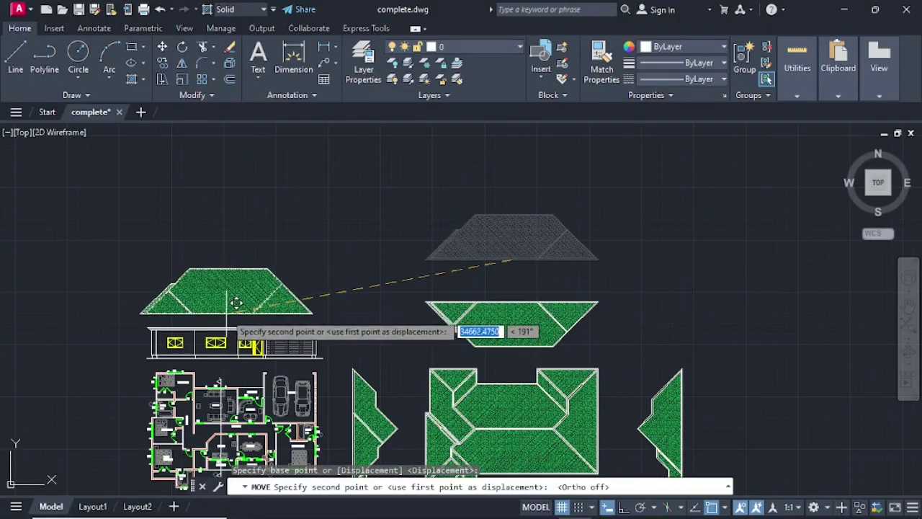
{"action": "scroll", "coordinate": [236, 303], "scroll_direction": "up", "scroll_amount": 5}
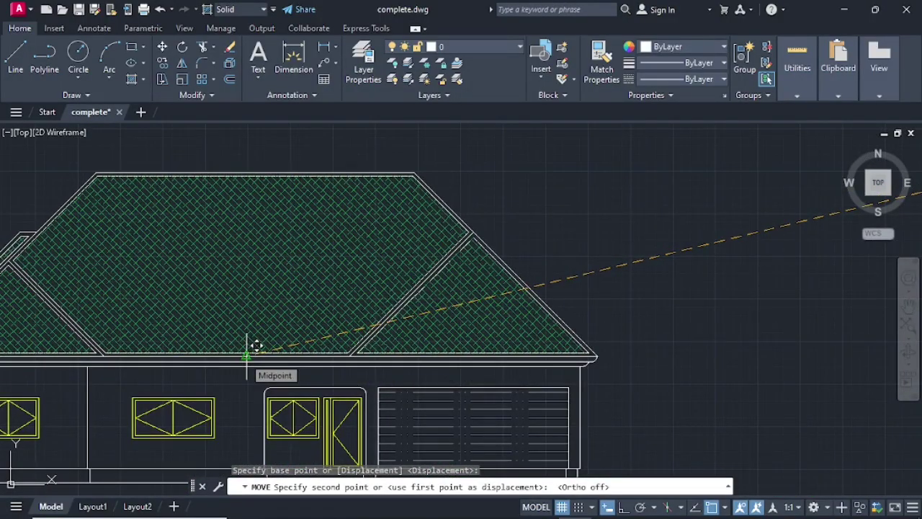
{"action": "scroll", "coordinate": [247, 353], "scroll_direction": "up", "scroll_amount": 5}
{"action": "scroll", "coordinate": [247, 360], "scroll_direction": "up", "scroll_amount": 1}
{"action": "scroll", "coordinate": [247, 361], "scroll_direction": "down", "scroll_amount": 6}
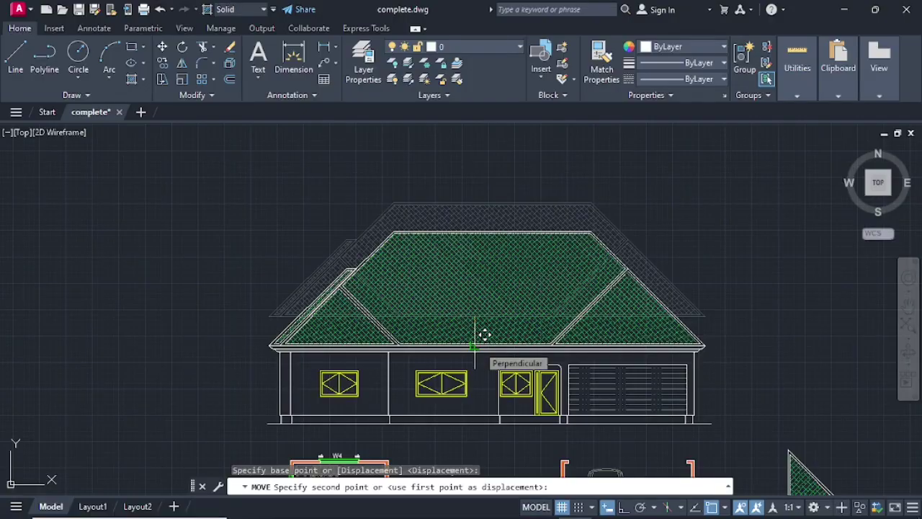
{"action": "left_click", "coordinate": [474, 345]}
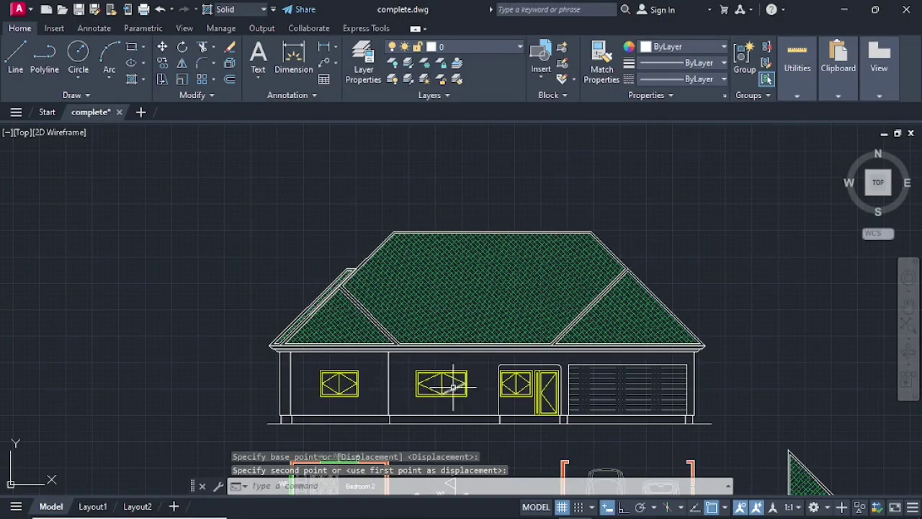
Step: Examine the front elevation, checking how the roof's bottom edge meets the eaves at both ends
{"action": "scroll", "coordinate": [452, 387], "scroll_direction": "up", "scroll_amount": 1}
{"action": "scroll", "coordinate": [455, 385], "scroll_direction": "up", "scroll_amount": 2}
{"action": "scroll", "coordinate": [456, 384], "scroll_direction": "down", "scroll_amount": 1}
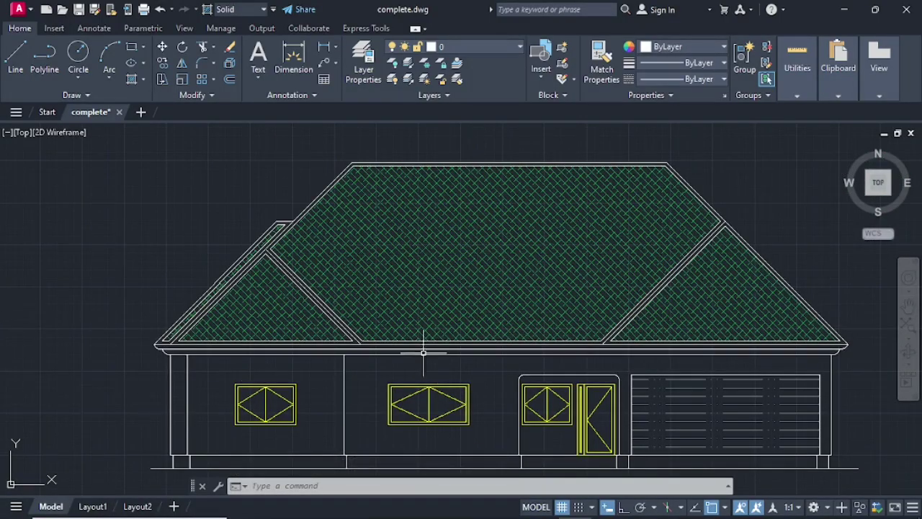
{"action": "mouse_move", "coordinate": [428, 348]}
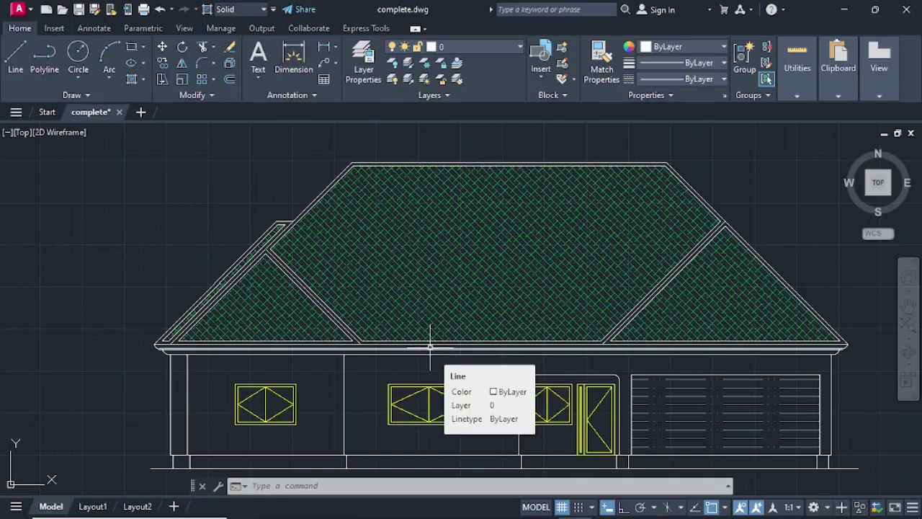
{"action": "scroll", "coordinate": [430, 348], "scroll_direction": "down", "scroll_amount": 1}
{"action": "scroll", "coordinate": [569, 352], "scroll_direction": "up", "scroll_amount": 1}
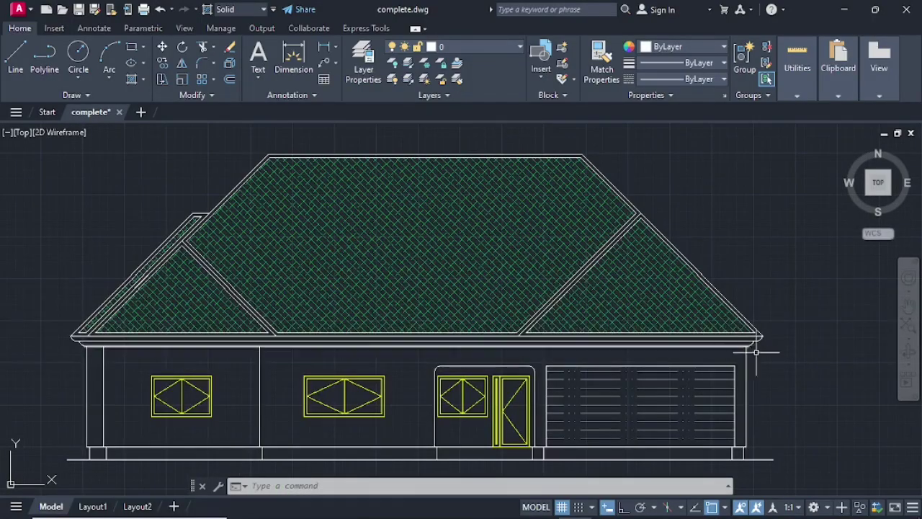
{"action": "scroll", "coordinate": [26, 347], "scroll_direction": "up", "scroll_amount": 2}
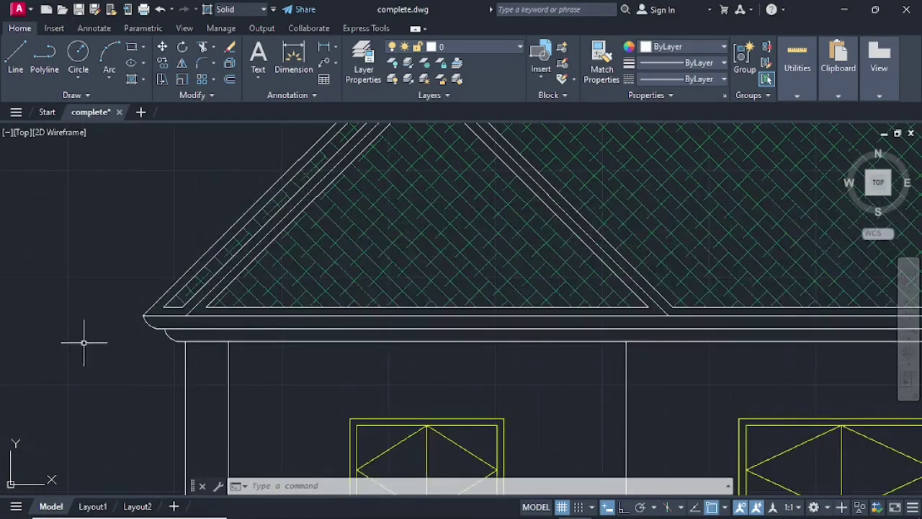
{"action": "scroll", "coordinate": [312, 360], "scroll_direction": "down", "scroll_amount": 4}
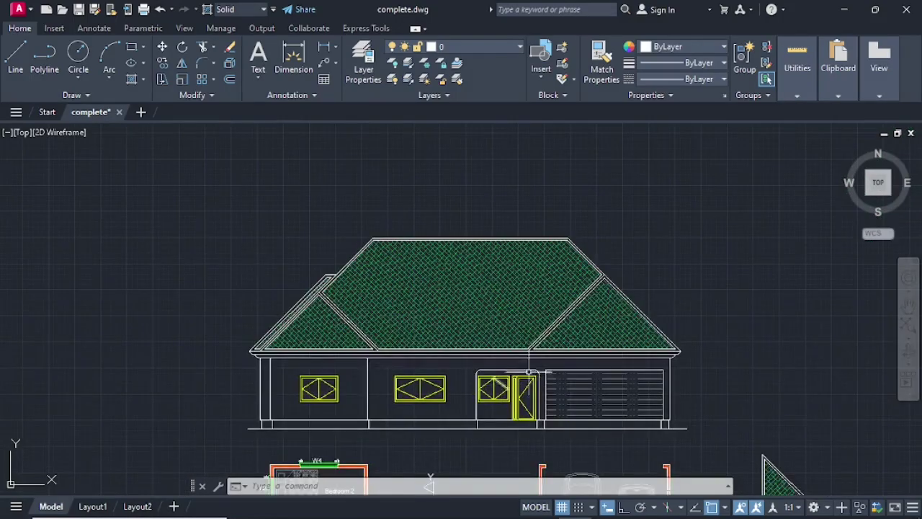
{"action": "middle_click_drag", "start_coordinate": [558, 363], "coordinate": [522, 332]}
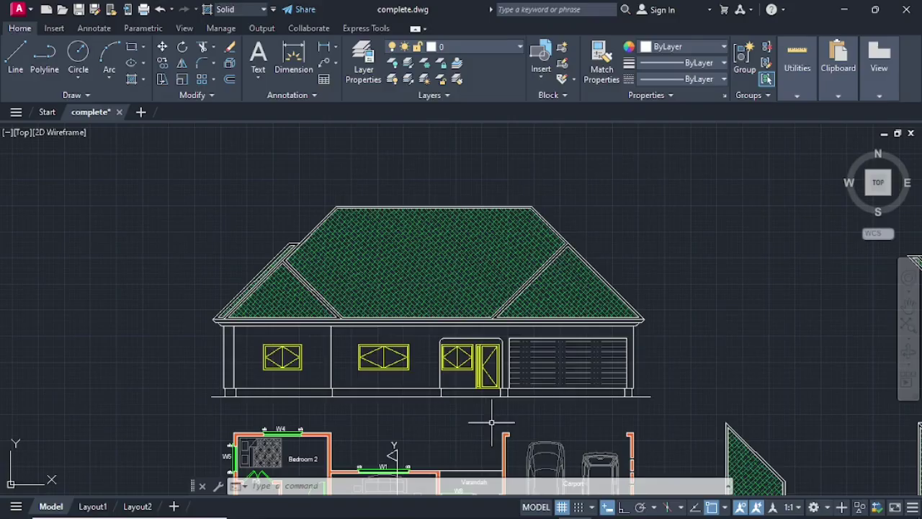
Step: Draw a short horizontal line joining the upper and lower arcs of the moulding at the elevation's right eave end
{"action": "scroll", "coordinate": [636, 360], "scroll_direction": "up", "scroll_amount": 5}
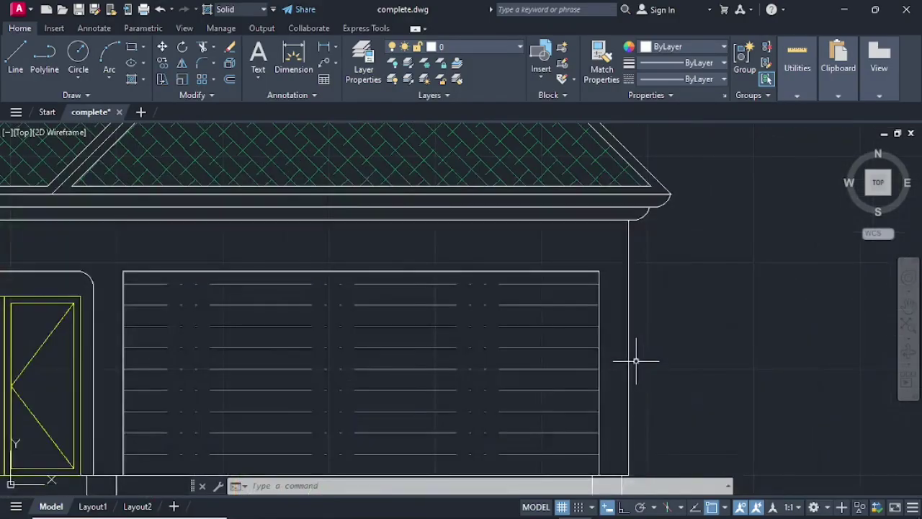
{"action": "mouse_move", "coordinate": [615, 241]}
{"action": "middle_mouse_down"}
{"action": "mouse_move", "coordinate": [669, 329]}
{"action": "mouse_move", "coordinate": [730, 344]}
{"action": "middle_mouse_up"}
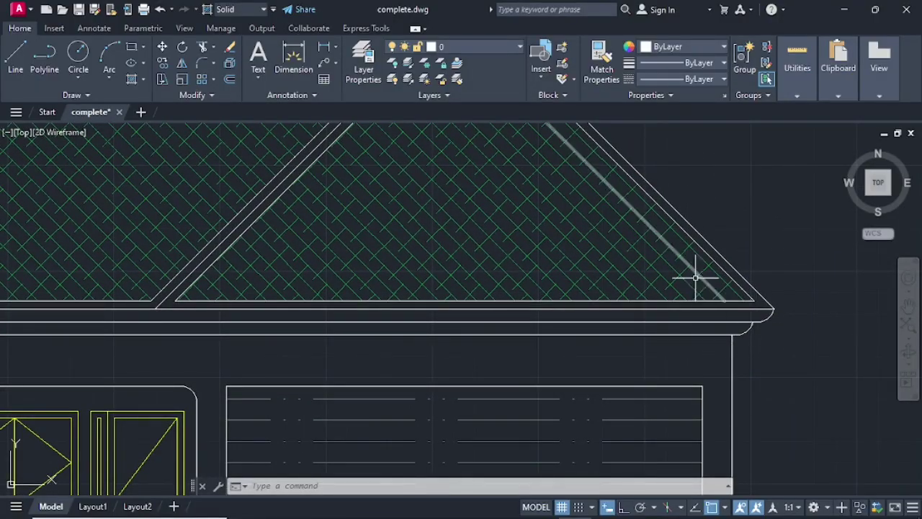
{"action": "left_click", "coordinate": [16, 58]}
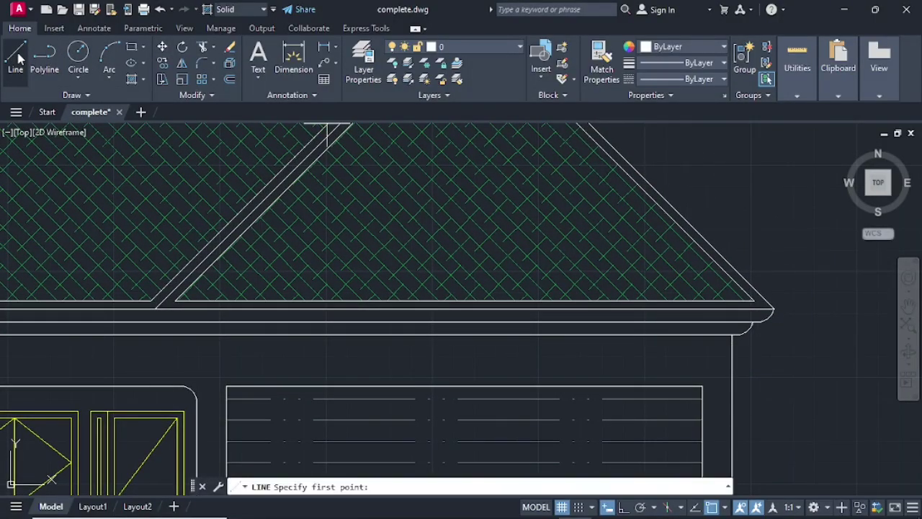
{"action": "scroll", "coordinate": [765, 311], "scroll_direction": "up", "scroll_amount": 2}
{"action": "scroll", "coordinate": [764, 311], "scroll_direction": "up", "scroll_amount": 1}
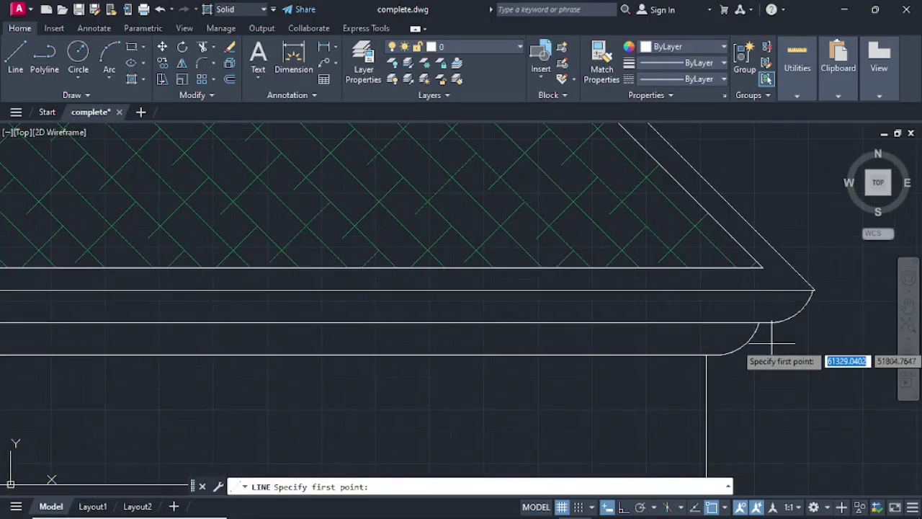
{"action": "left_click", "coordinate": [758, 323]}
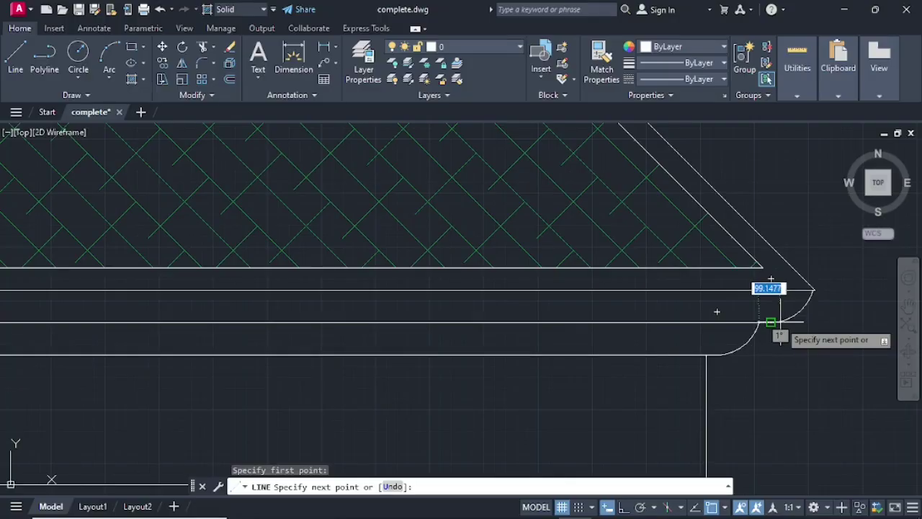
{"action": "left_click", "coordinate": [771, 322]}
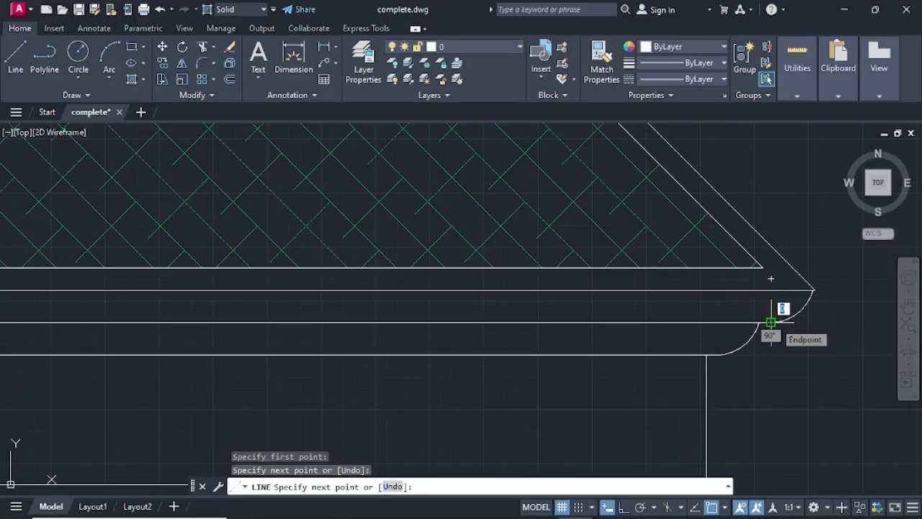
{"action": "key", "text": "Return"}
Step: Draw a short horizontal line from the lower moulding arc's bottom end to the top corner of the rightmost wall
{"action": "key", "text": "Return"}
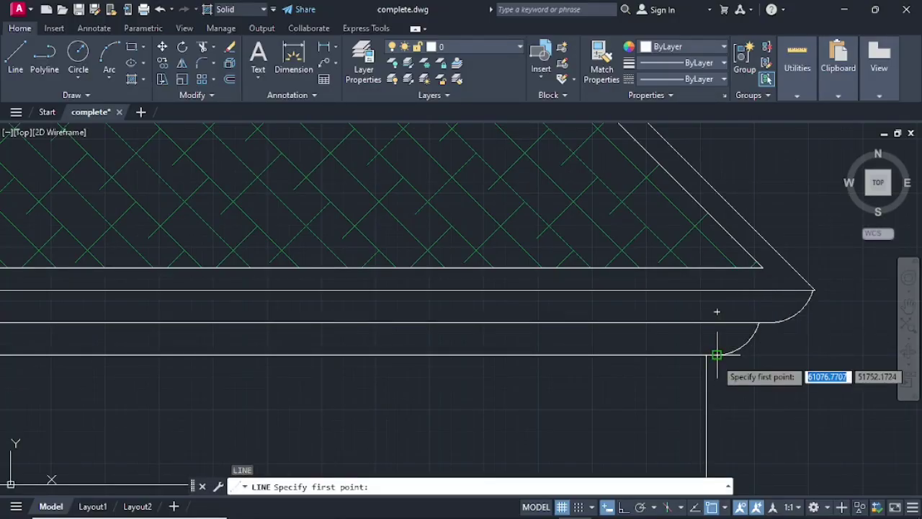
{"action": "left_click", "coordinate": [707, 355]}
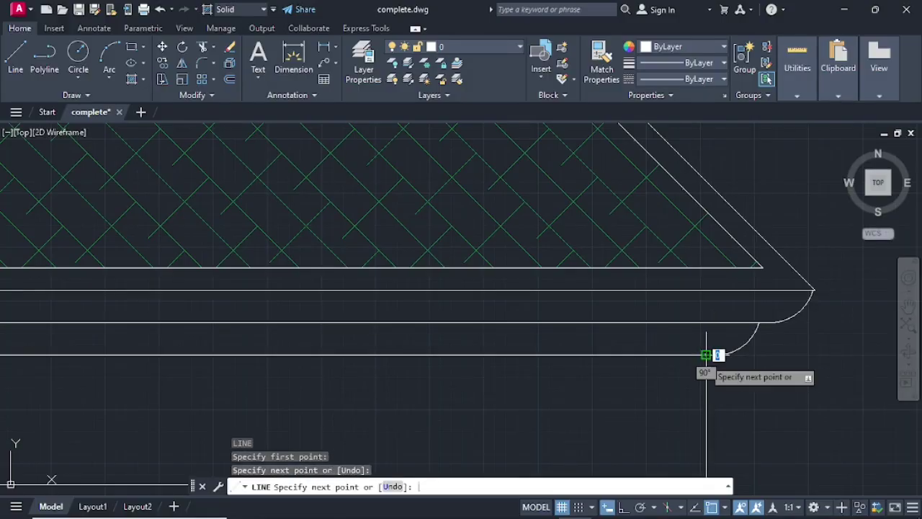
{"action": "left_click", "coordinate": [706, 475]}
{"action": "key", "text": "Return"}
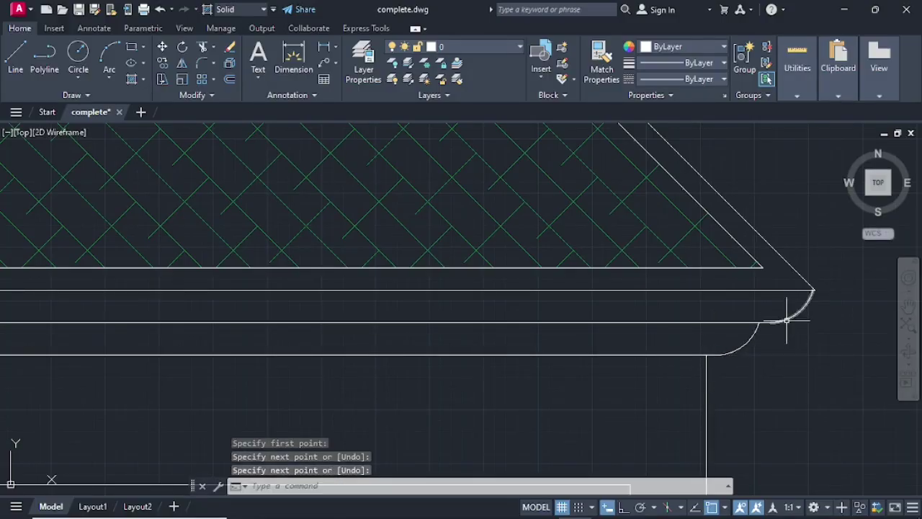
{"action": "left_click", "coordinate": [780, 321]}
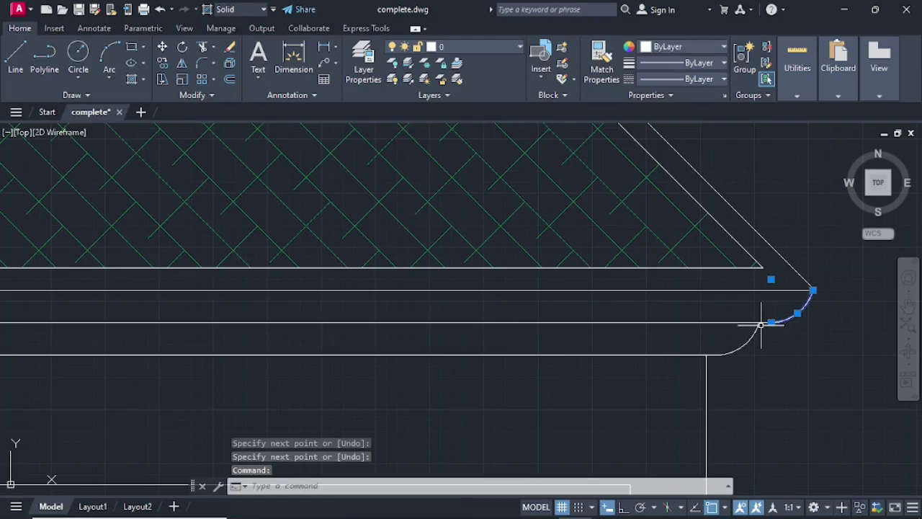
{"action": "scroll", "coordinate": [764, 321], "scroll_direction": "up", "scroll_amount": 4}
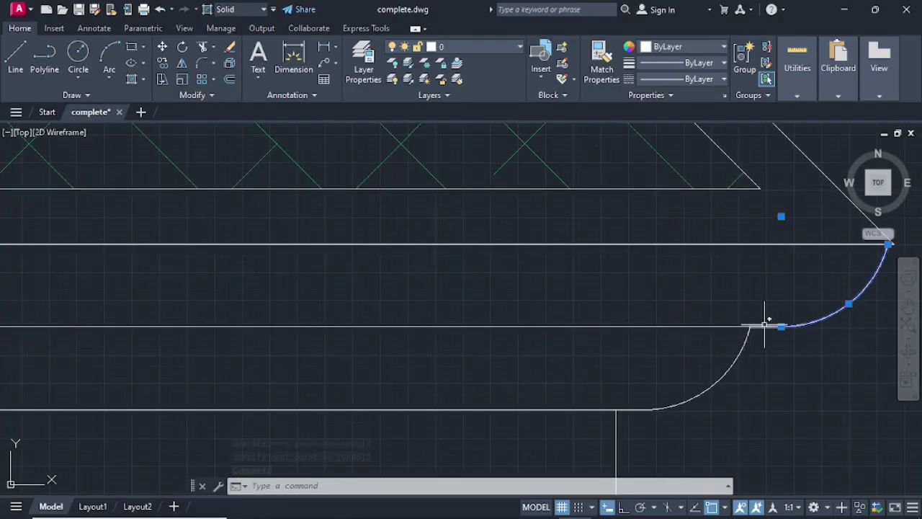
{"action": "left_click", "coordinate": [765, 326]}
{"action": "left_click", "coordinate": [734, 353]}
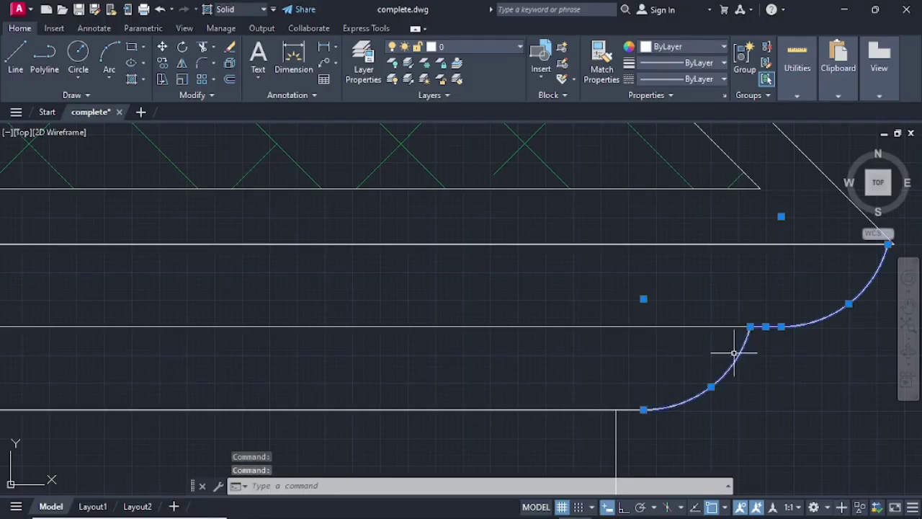
{"action": "left_click", "coordinate": [629, 408]}
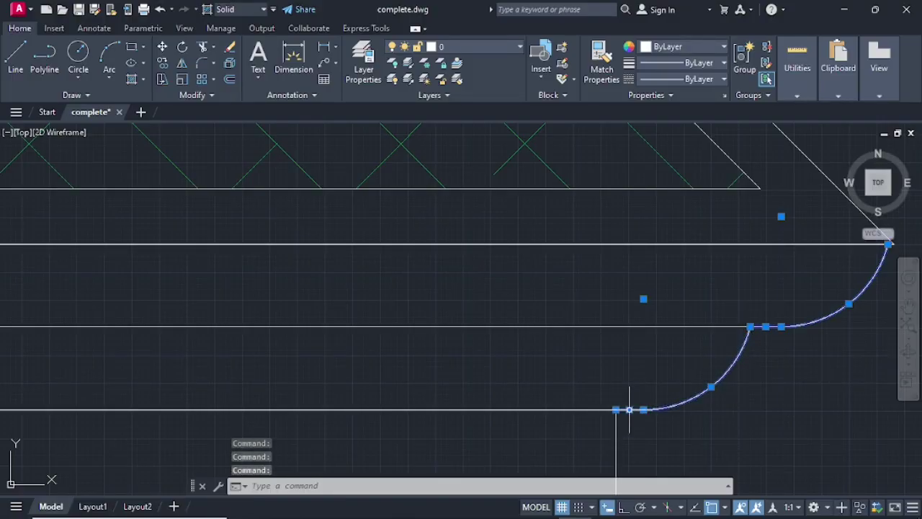
{"action": "right_click", "coordinate": [628, 408]}
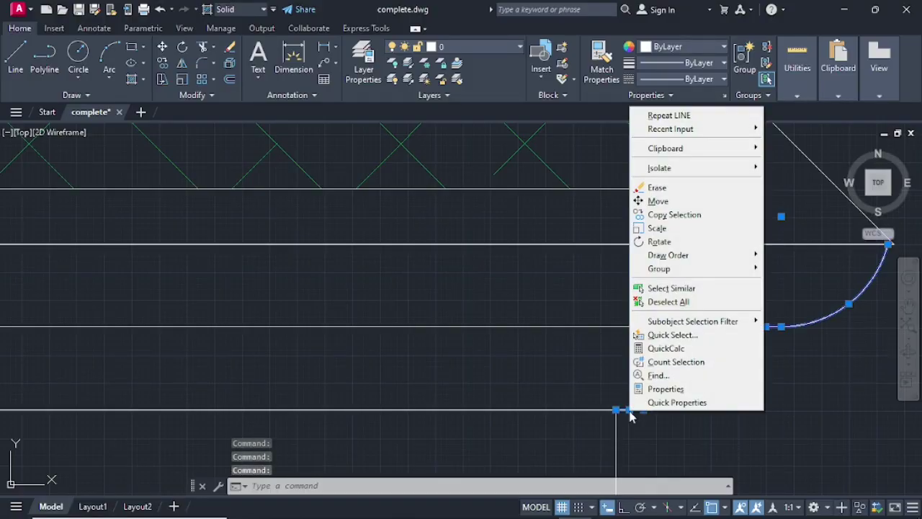
{"action": "left_click", "coordinate": [658, 201]}
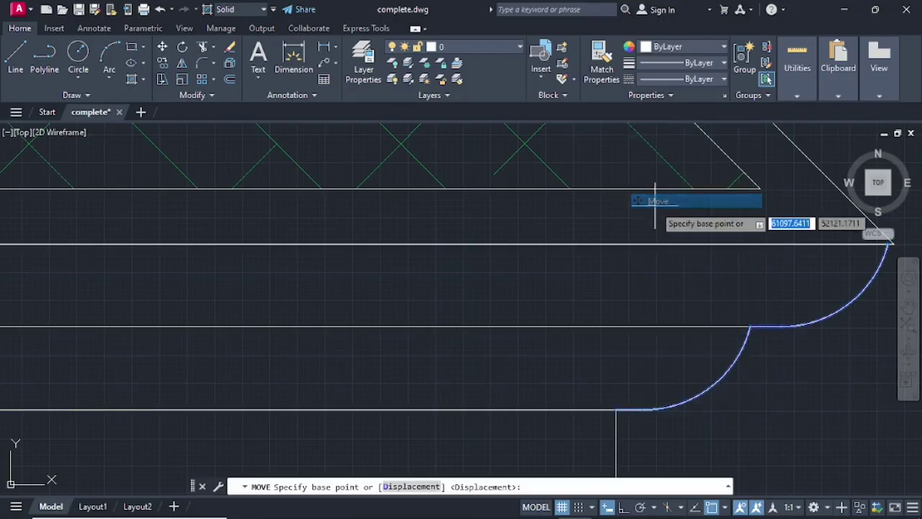
{"action": "left_click", "coordinate": [615, 409]}
{"action": "scroll", "coordinate": [401, 395], "scroll_direction": "down", "scroll_amount": 4}
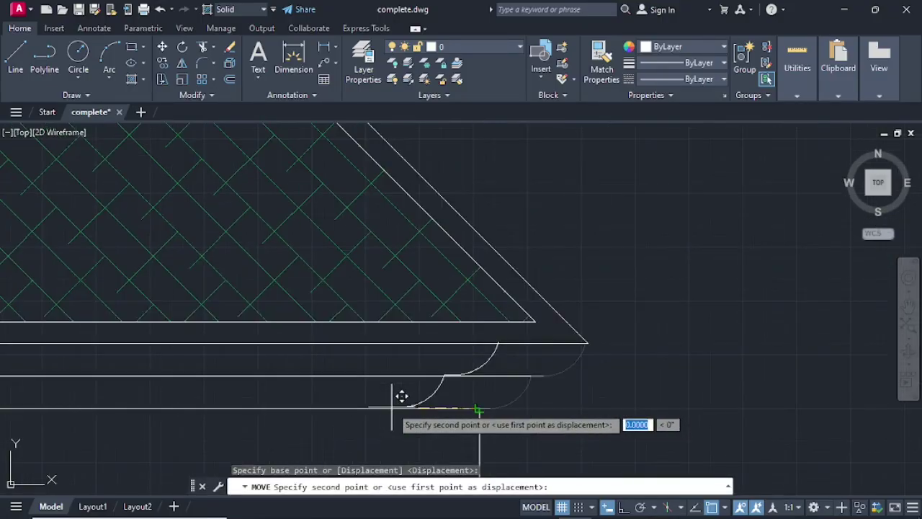
{"action": "scroll", "coordinate": [401, 396], "scroll_direction": "down", "scroll_amount": 3}
{"action": "middle_click_drag", "start_coordinate": [401, 391], "coordinate": [812, 350]}
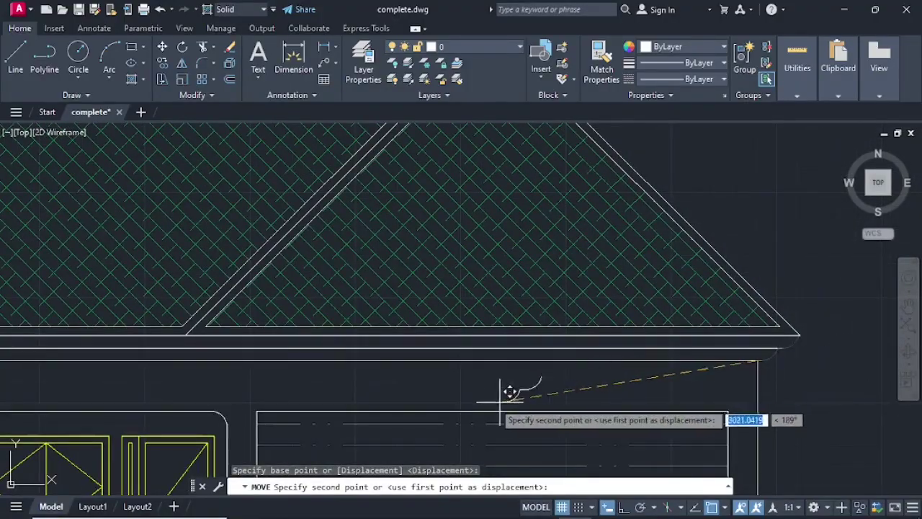
{"action": "scroll", "coordinate": [497, 389], "scroll_direction": "down", "scroll_amount": 2}
{"action": "scroll", "coordinate": [360, 376], "scroll_direction": "down", "scroll_amount": 2}
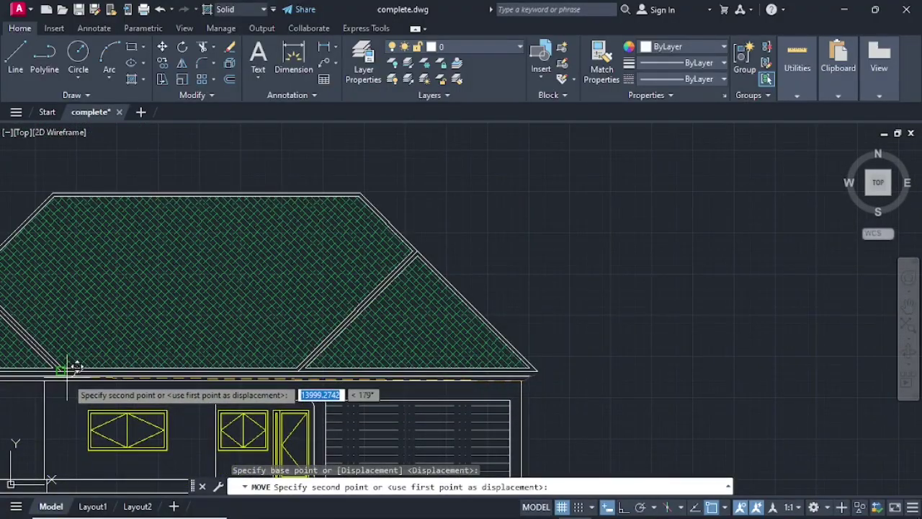
Step: Turn on Ortho mode and abandon the pending move of the right eave moulding profile
{"action": "left_click", "coordinate": [627, 508]}
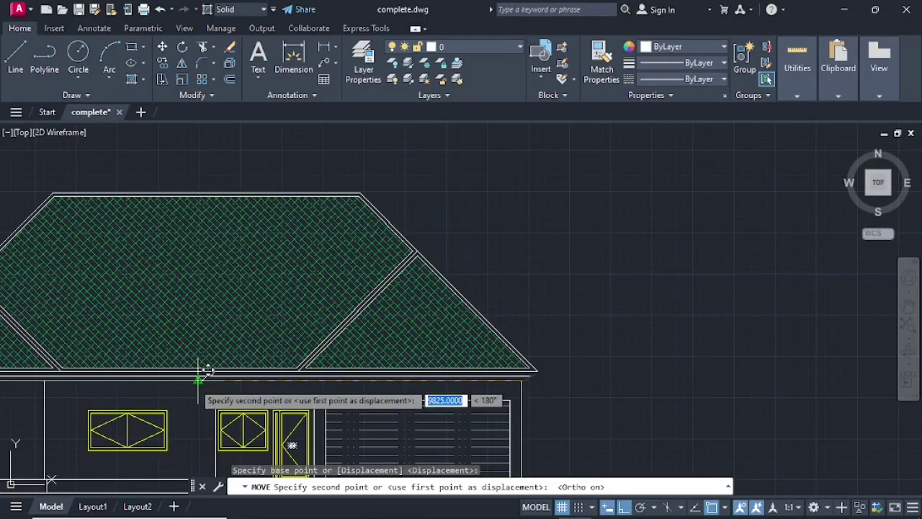
{"action": "mouse_move", "coordinate": [204, 371]}
{"action": "middle_mouse_down"}
{"action": "mouse_move", "coordinate": [222, 384]}
{"action": "mouse_move", "coordinate": [349, 382]}
{"action": "middle_mouse_up"}
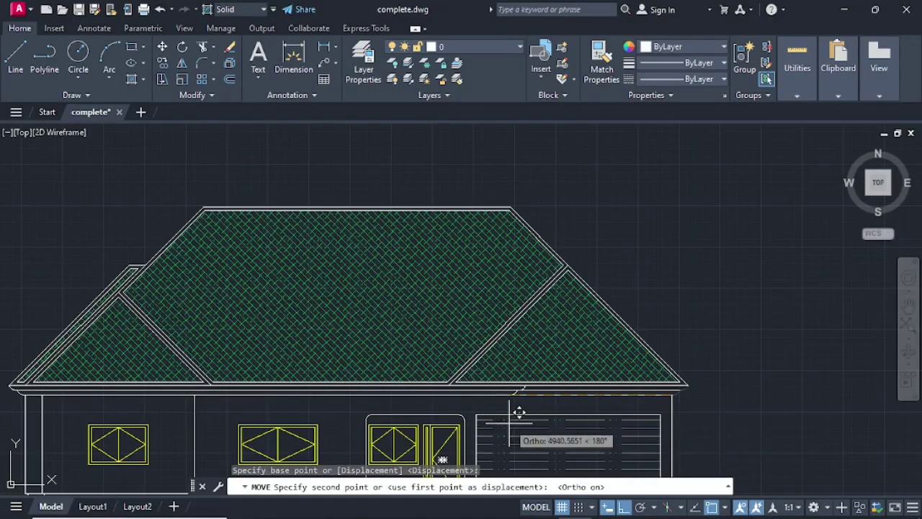
{"action": "key", "text": "Escape"}
Step: Copy the right eave's two moulding arcs and two short lines from the upper arc's top end to the base of the left gable's right slope
{"action": "scroll", "coordinate": [697, 395], "scroll_direction": "up", "scroll_amount": 5}
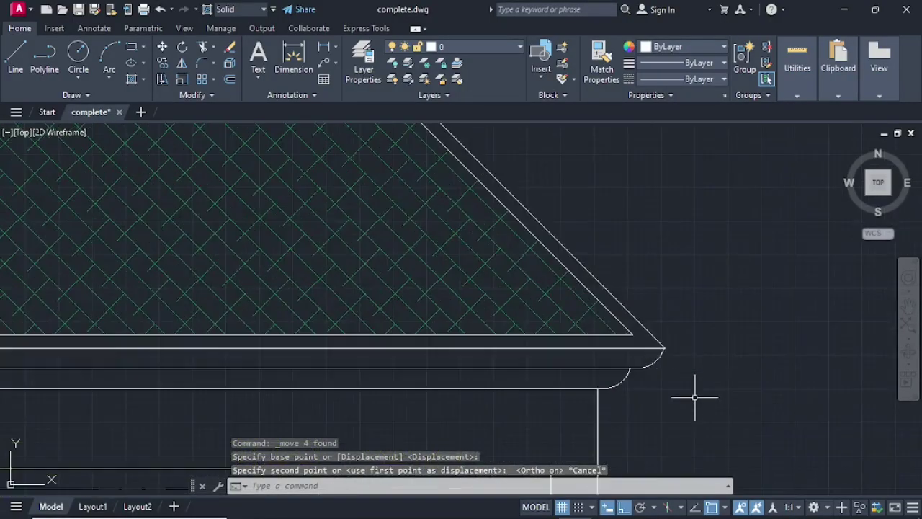
{"action": "left_click", "coordinate": [649, 366]}
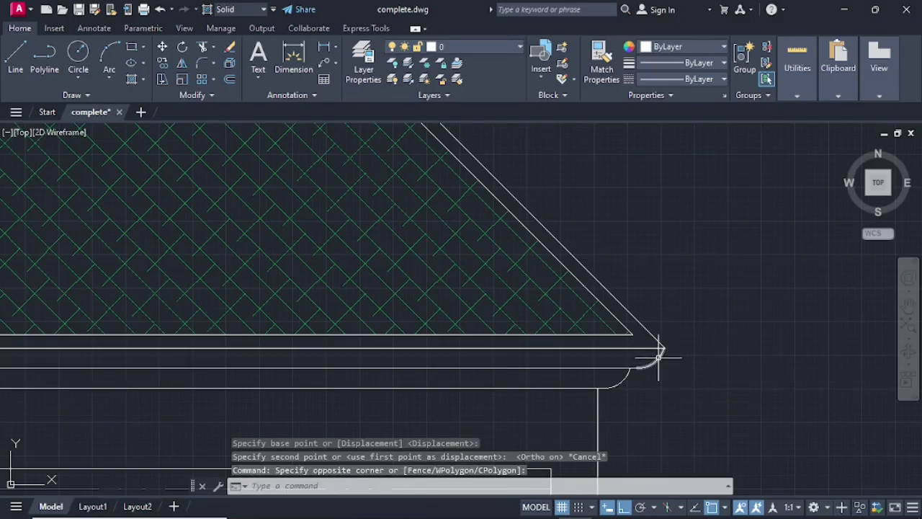
{"action": "left_click", "coordinate": [657, 356]}
{"action": "scroll", "coordinate": [633, 370], "scroll_direction": "up", "scroll_amount": 4}
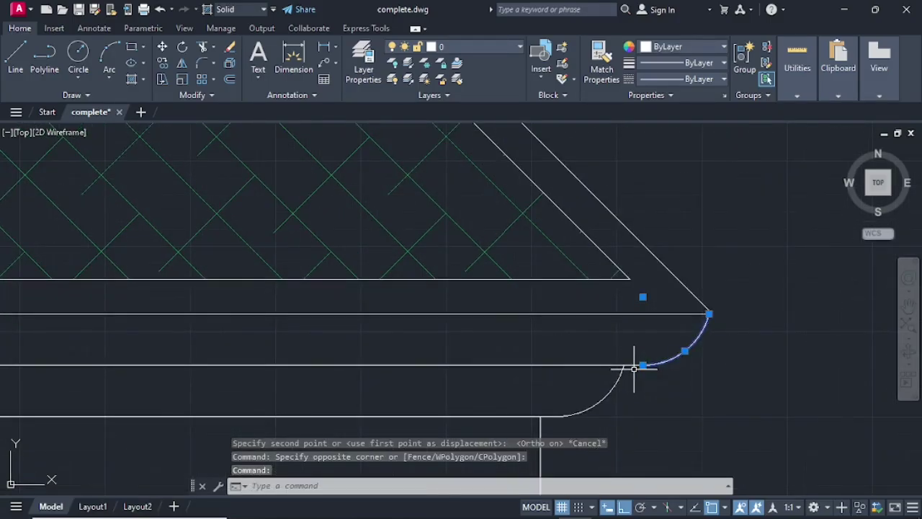
{"action": "left_click", "coordinate": [610, 390]}
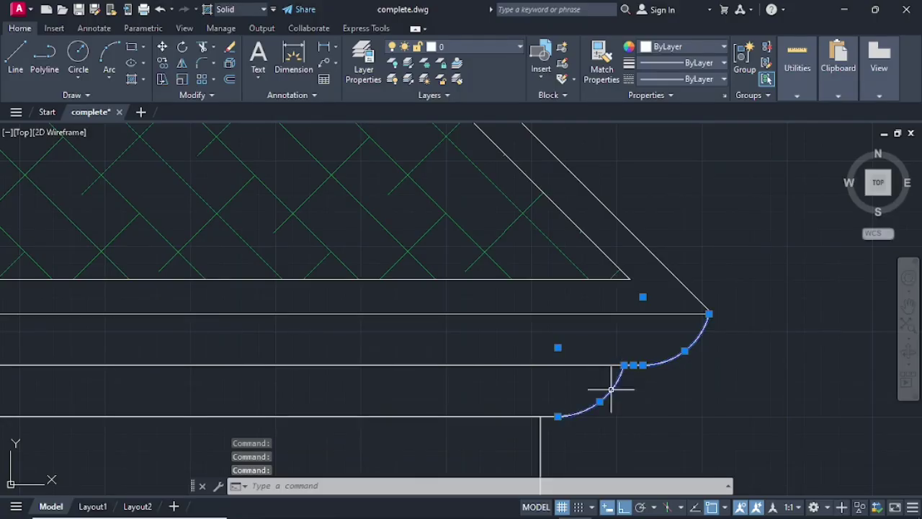
{"action": "right_click", "coordinate": [549, 416]}
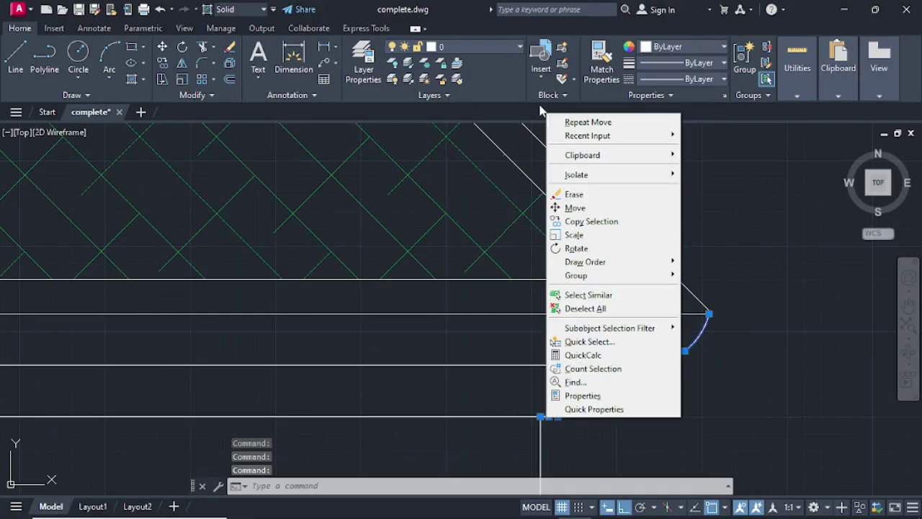
{"action": "left_click", "coordinate": [592, 220]}
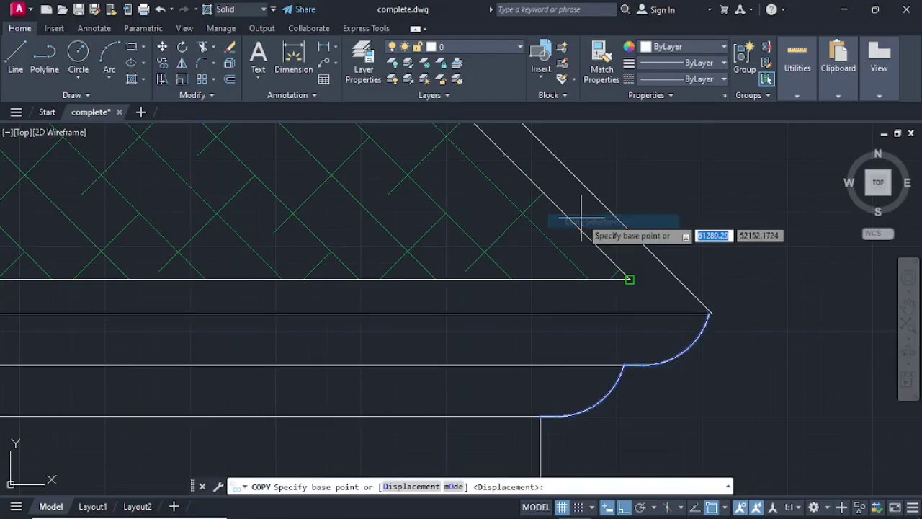
{"action": "left_click", "coordinate": [709, 314]}
{"action": "scroll", "coordinate": [566, 309], "scroll_direction": "down", "scroll_amount": 5}
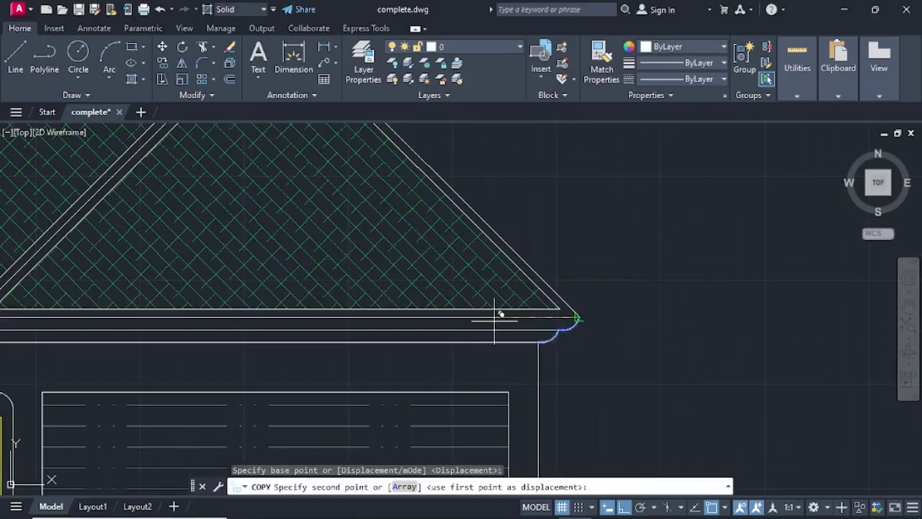
{"action": "scroll", "coordinate": [295, 313], "scroll_direction": "down", "scroll_amount": 5}
{"action": "middle_click_drag", "start_coordinate": [216, 312], "coordinate": [511, 312]}
{"action": "scroll", "coordinate": [511, 312], "scroll_direction": "up", "scroll_amount": 3}
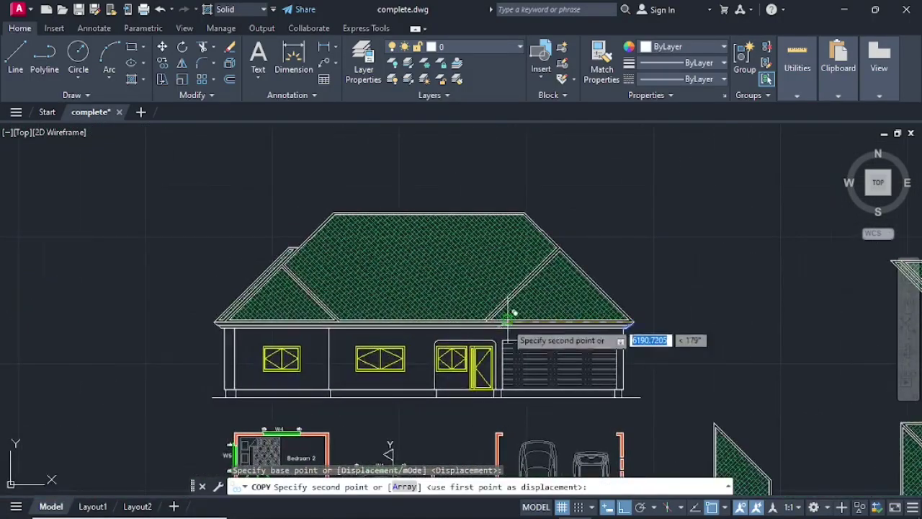
{"action": "scroll", "coordinate": [331, 315], "scroll_direction": "up", "scroll_amount": 2}
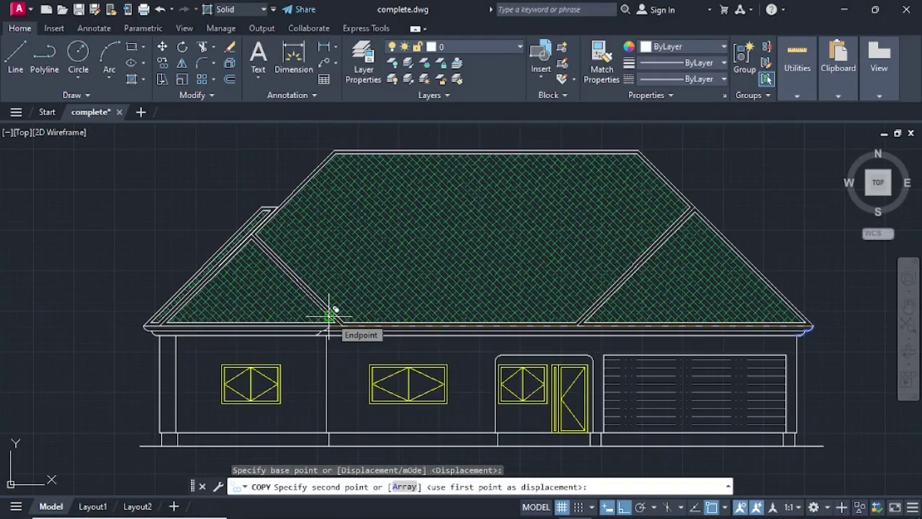
{"action": "scroll", "coordinate": [331, 317], "scroll_direction": "up", "scroll_amount": 2}
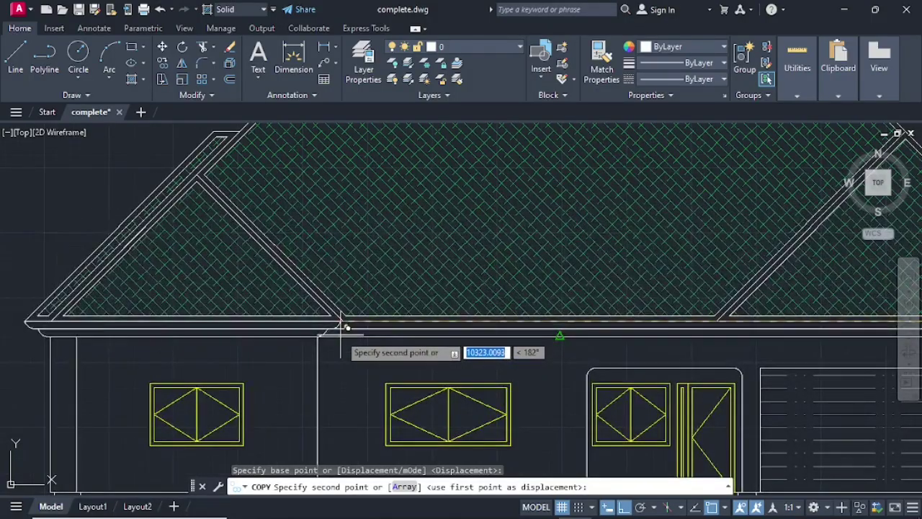
{"action": "scroll", "coordinate": [346, 328], "scroll_direction": "up", "scroll_amount": 4}
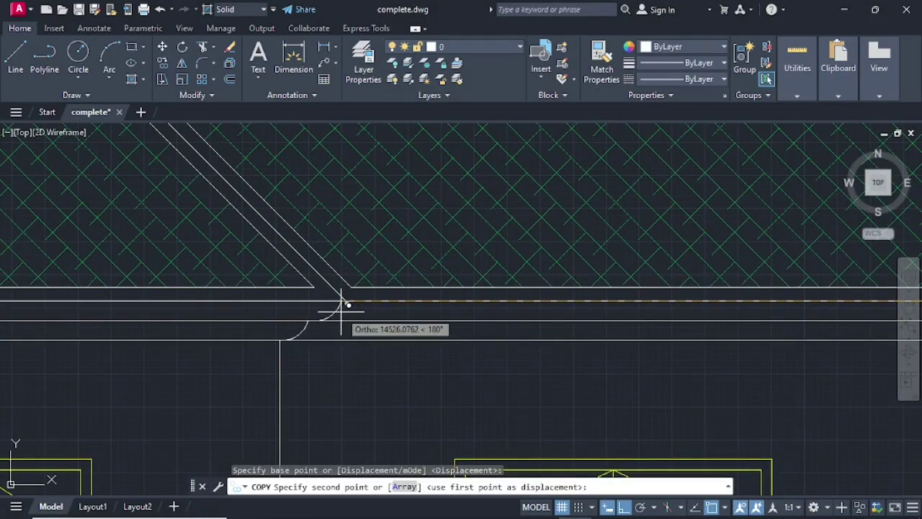
{"action": "scroll", "coordinate": [342, 305], "scroll_direction": "down", "scroll_amount": 3}
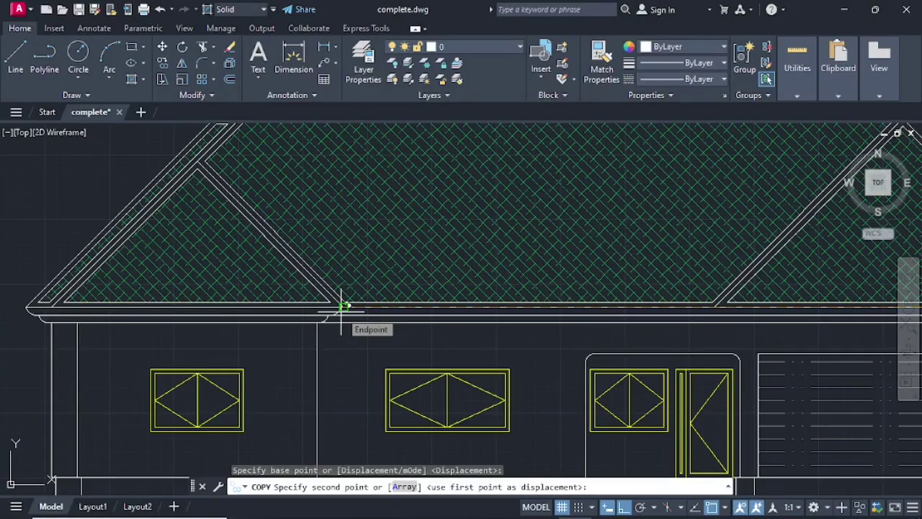
{"action": "left_click", "coordinate": [342, 306]}
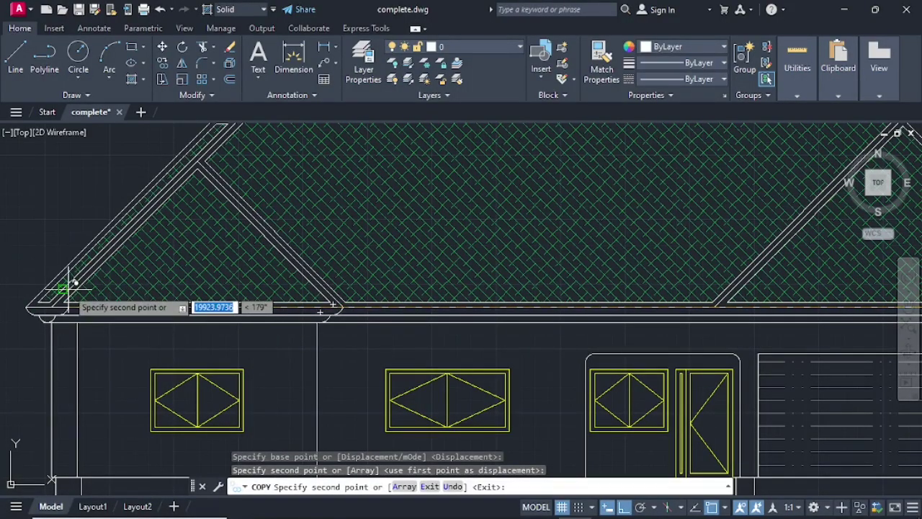
{"action": "key", "text": "Escape"}
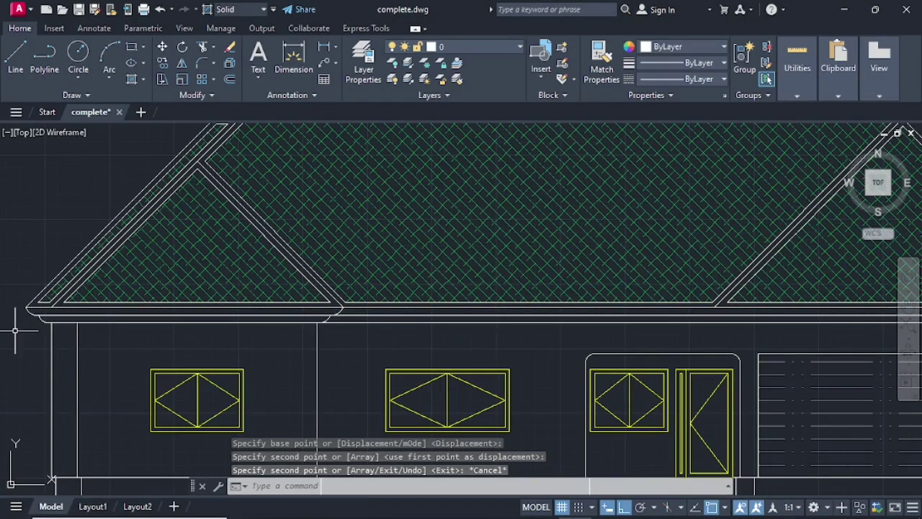
Step: Draw a short horizontal line joining the upper and lower arcs of the moulding at the elevation's left eave end
{"action": "middle_click_drag", "start_coordinate": [13, 332], "coordinate": [224, 330]}
{"action": "scroll", "coordinate": [226, 326], "scroll_direction": "up", "scroll_amount": 3}
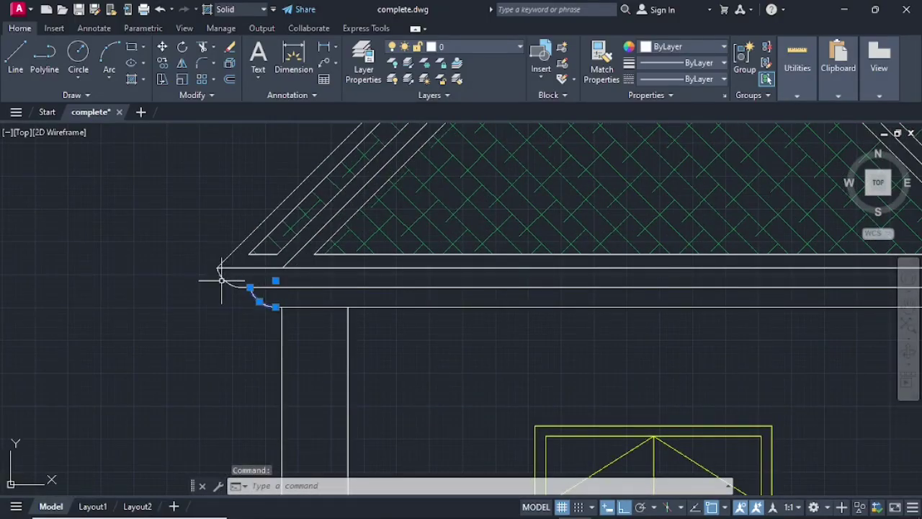
{"action": "key", "text": "Escape"}
{"action": "key", "text": "Escape"}
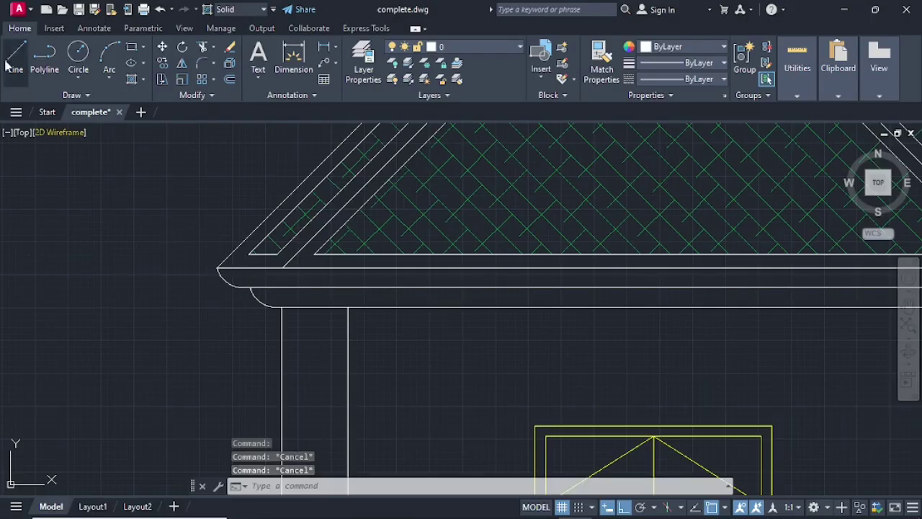
{"action": "left_click", "coordinate": [19, 58]}
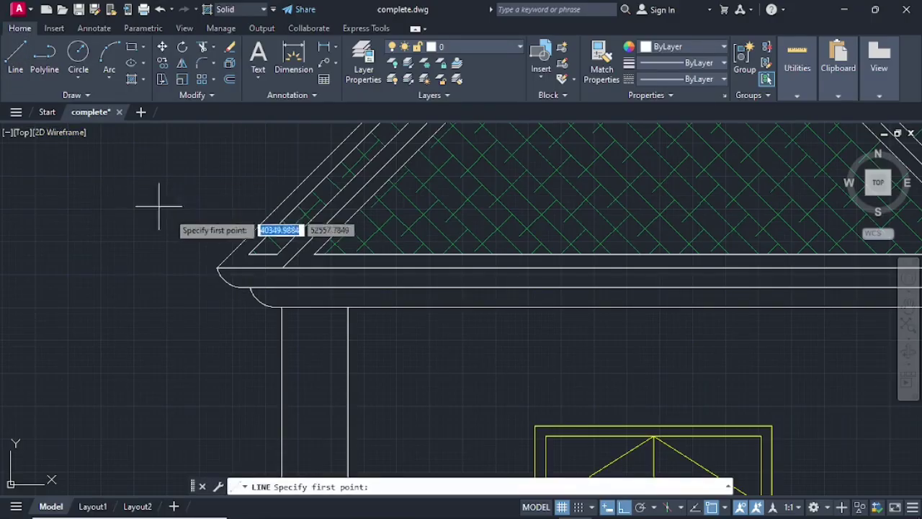
{"action": "left_click", "coordinate": [249, 288]}
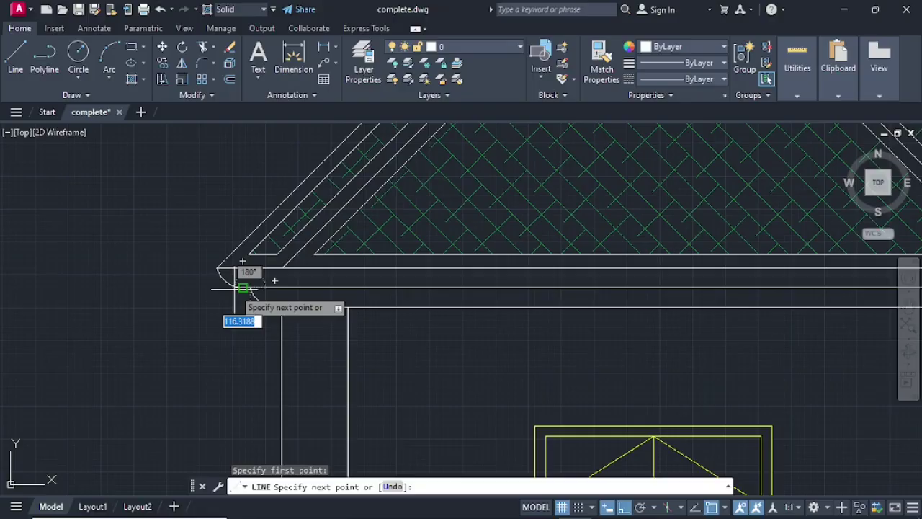
{"action": "left_click", "coordinate": [243, 288]}
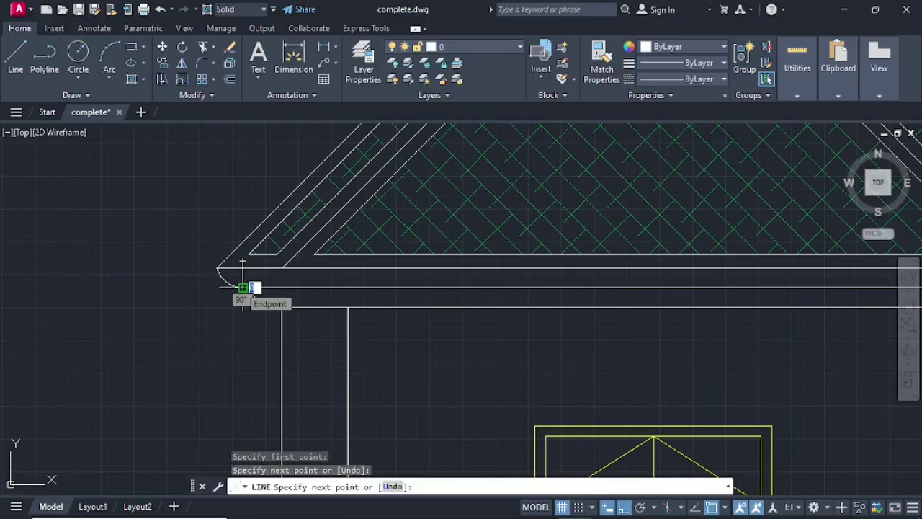
{"action": "key", "text": "Return"}
Step: Draw a short horizontal line from the leftmost wall's top corner to the lower moulding arc's bottom end
{"action": "key", "text": "Return"}
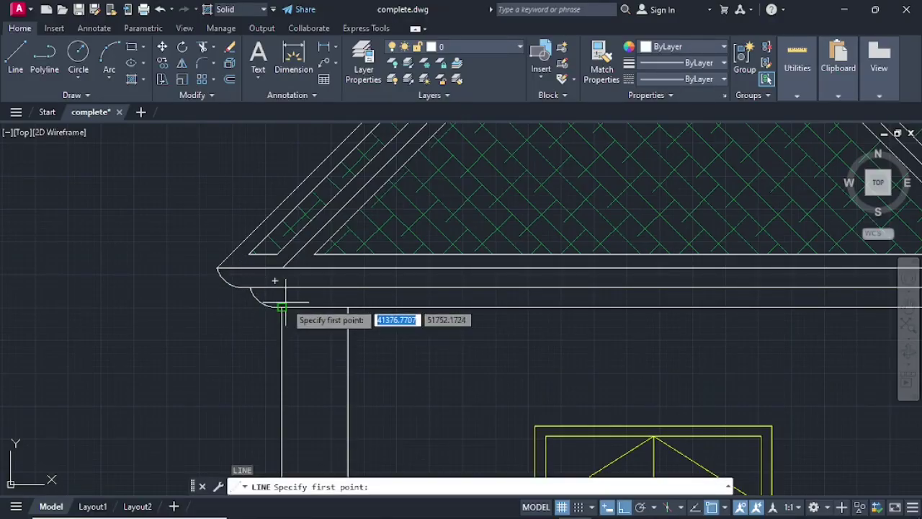
{"action": "left_click", "coordinate": [281, 308]}
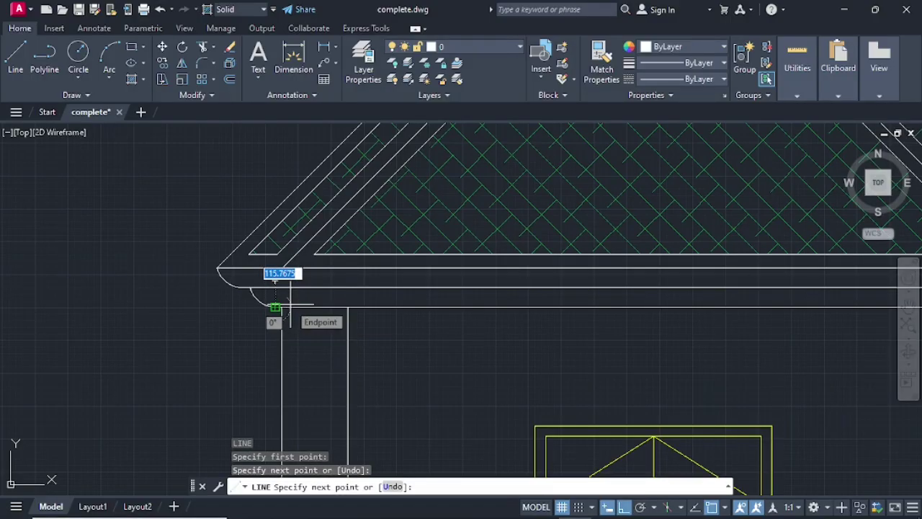
{"action": "key", "text": "Return"}
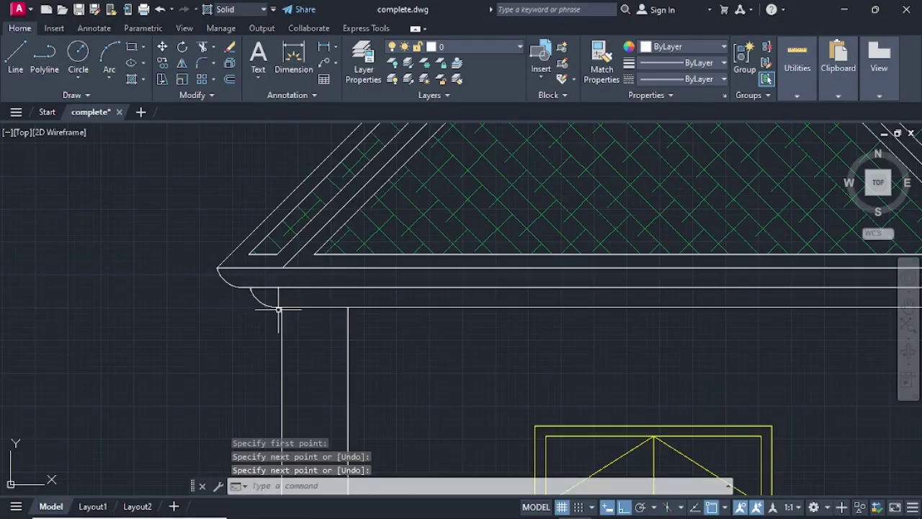
Step: Copy the left eave's two moulding arcs and two short lines from the upper arc's top end to the base of the left gable's left slope
{"action": "scroll", "coordinate": [274, 306], "scroll_direction": "up", "scroll_amount": 3}
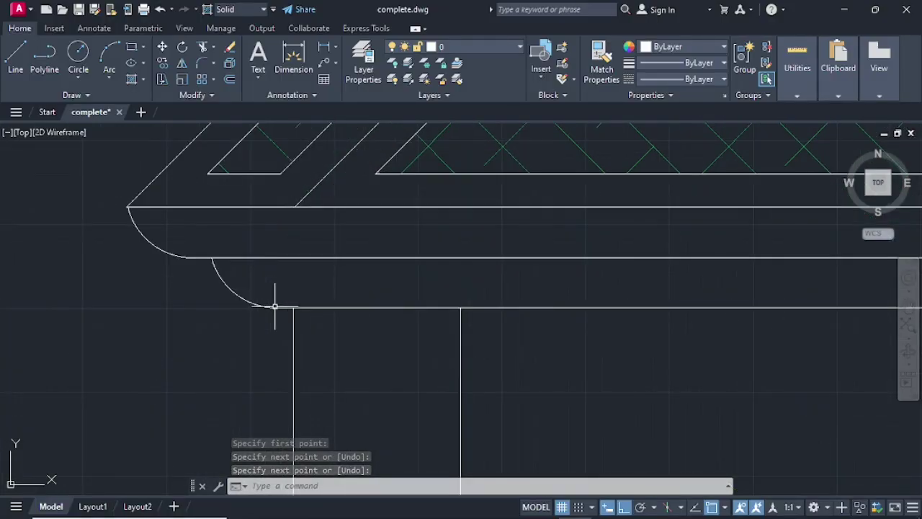
{"action": "left_click", "coordinate": [280, 307]}
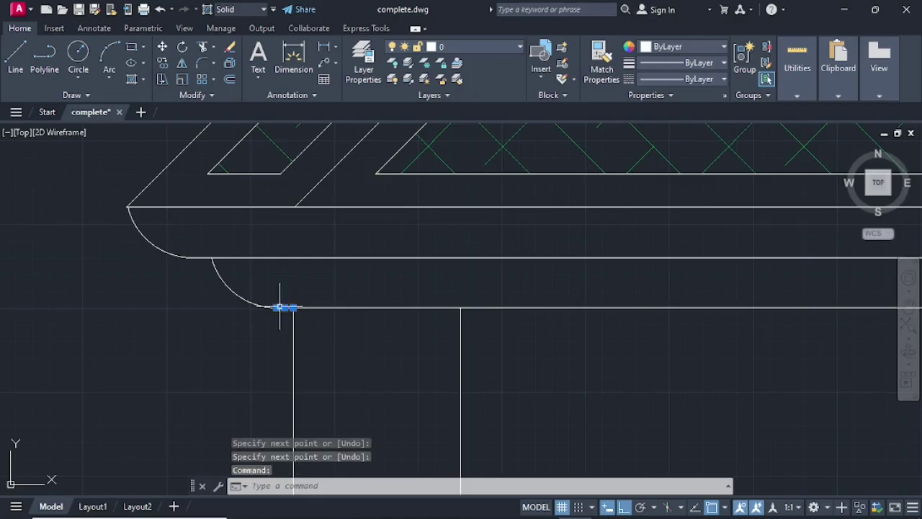
{"action": "left_click", "coordinate": [245, 296]}
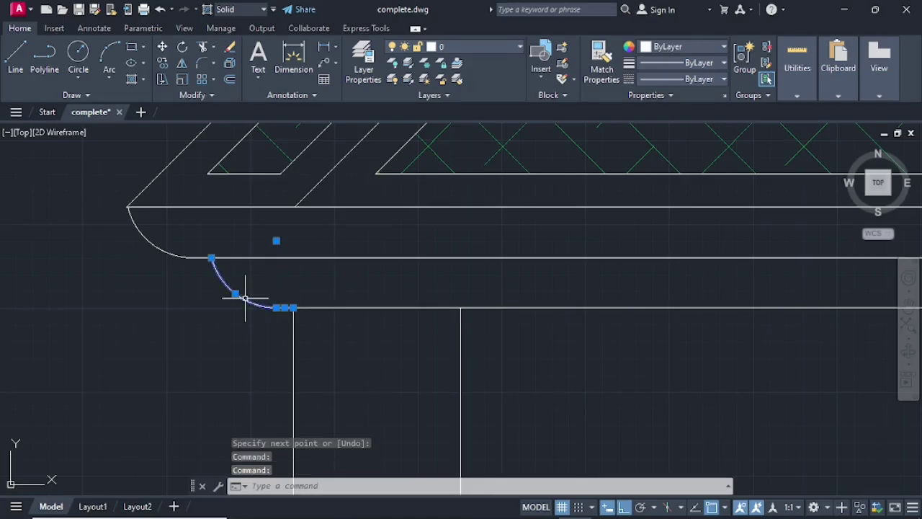
{"action": "left_click", "coordinate": [196, 256]}
{"action": "right_click", "coordinate": [151, 244]}
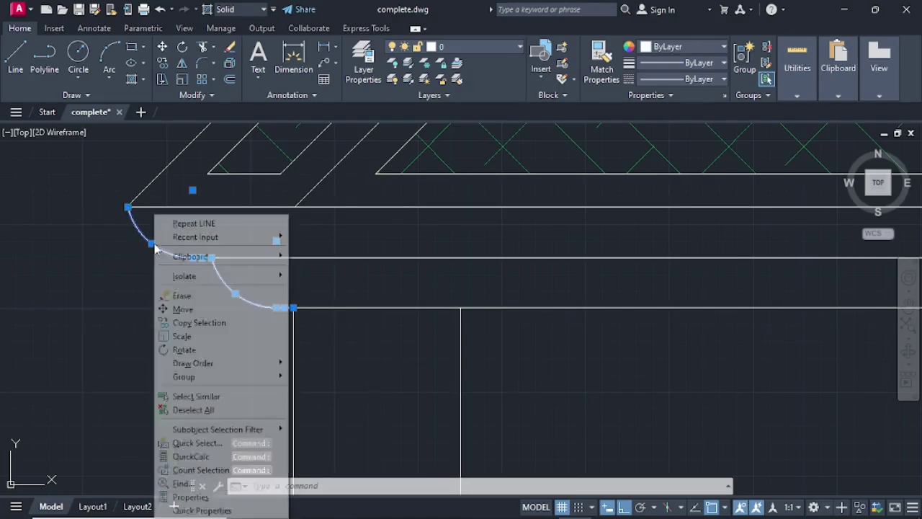
{"action": "left_click", "coordinate": [184, 323]}
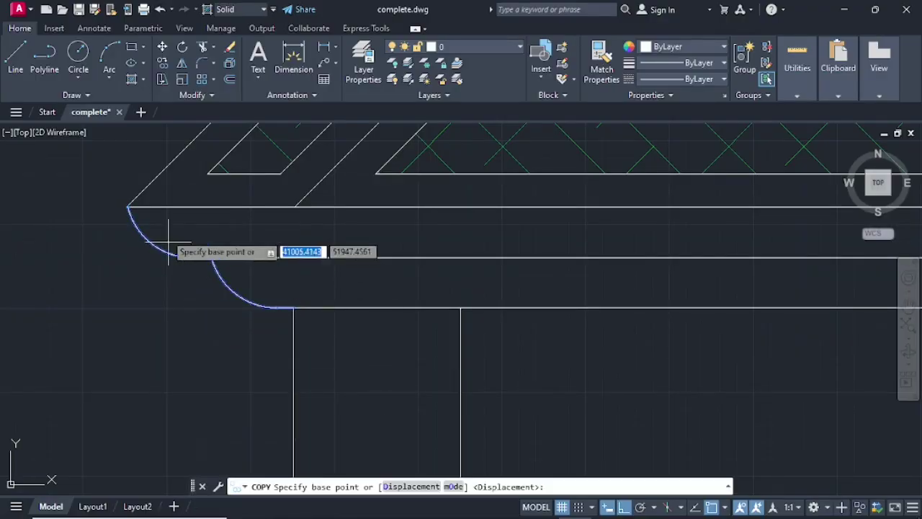
{"action": "left_click", "coordinate": [129, 207]}
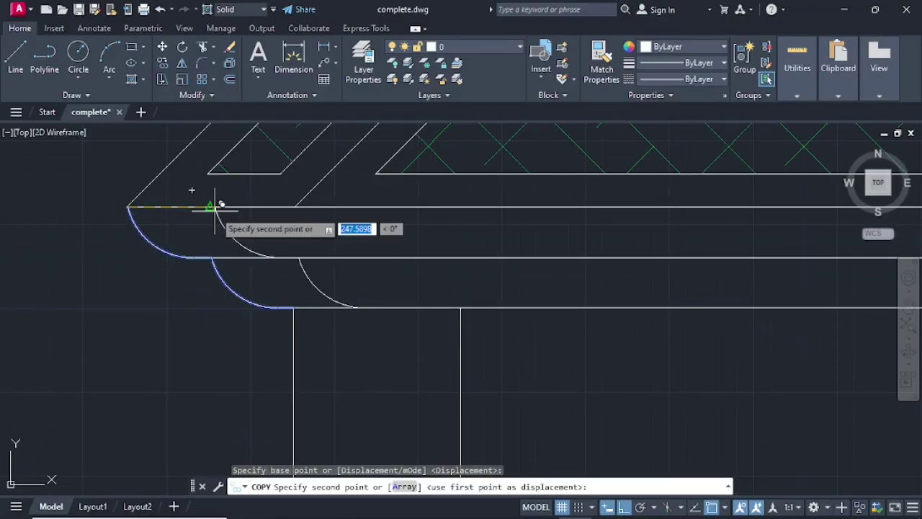
{"action": "scroll", "coordinate": [209, 203], "scroll_direction": "down", "scroll_amount": 3}
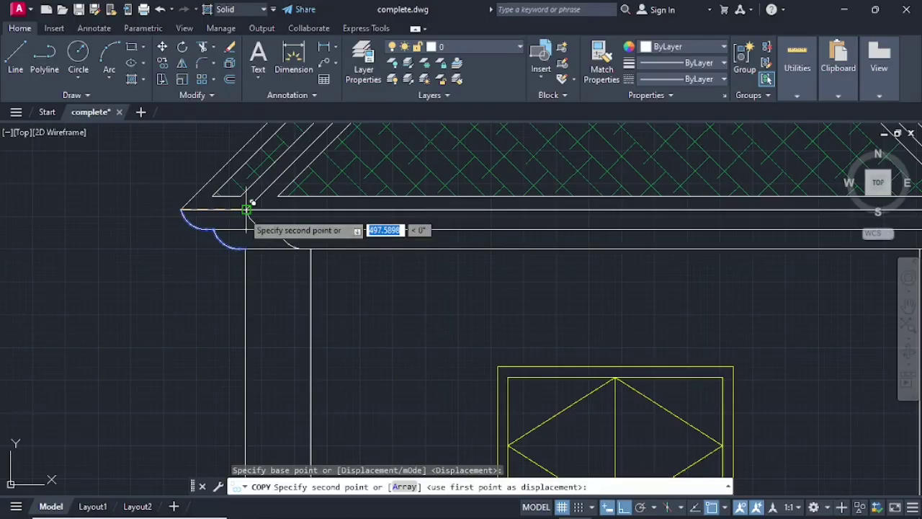
{"action": "left_click", "coordinate": [246, 208]}
Step: Place a second copy of the left eave moulding profile at the base of the right gable's left slope and finish copying
{"action": "scroll", "coordinate": [303, 210], "scroll_direction": "down", "scroll_amount": 2}
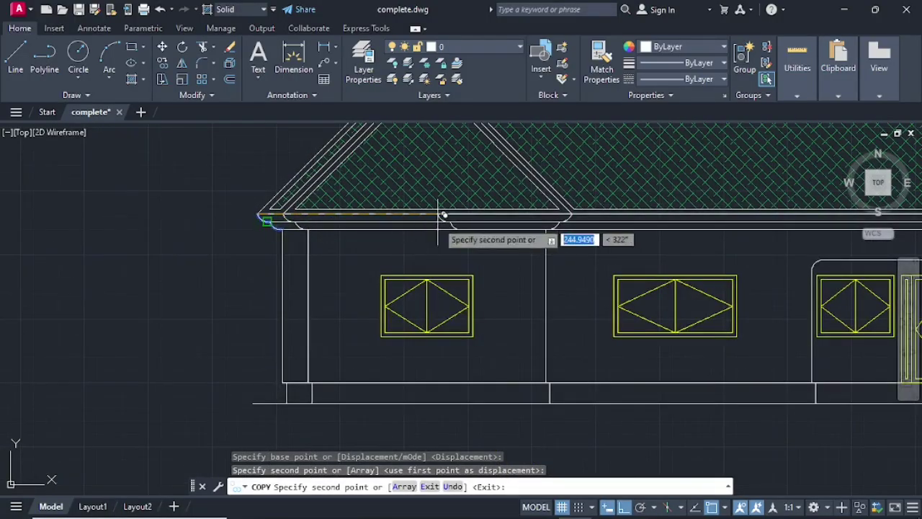
{"action": "scroll", "coordinate": [481, 210], "scroll_direction": "down", "scroll_amount": 1}
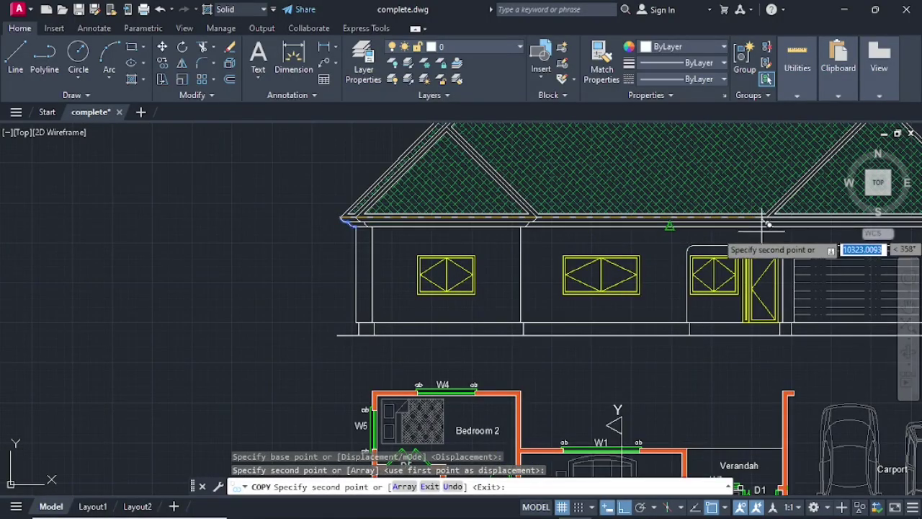
{"action": "middle_click_drag", "start_coordinate": [784, 220], "coordinate": [576, 219]}
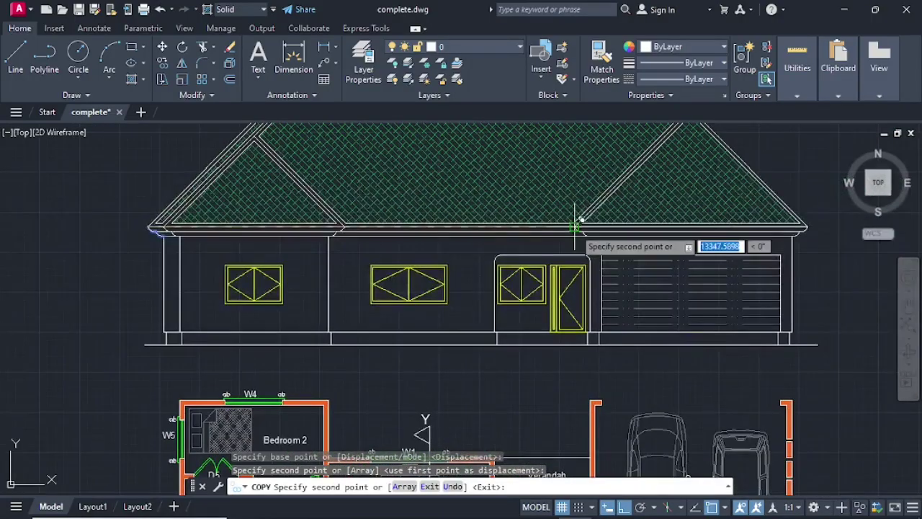
{"action": "left_click", "coordinate": [576, 224]}
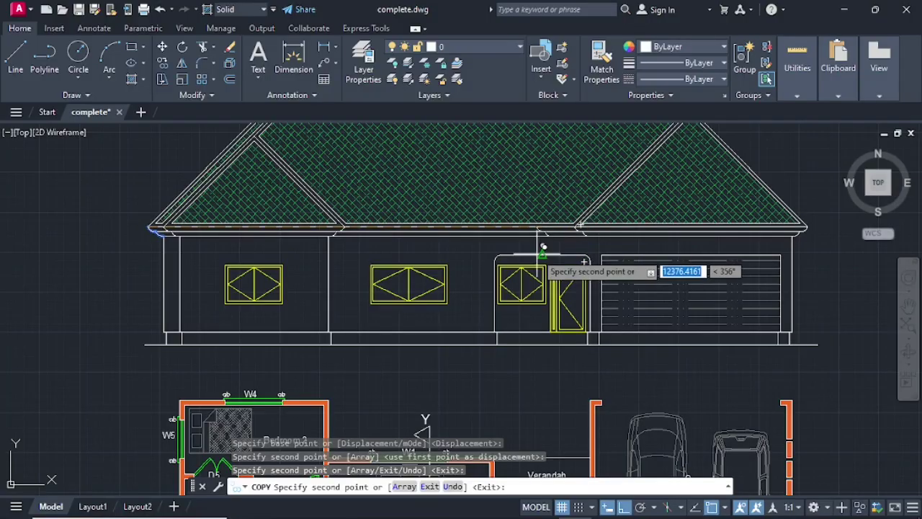
{"action": "key", "text": "Return"}
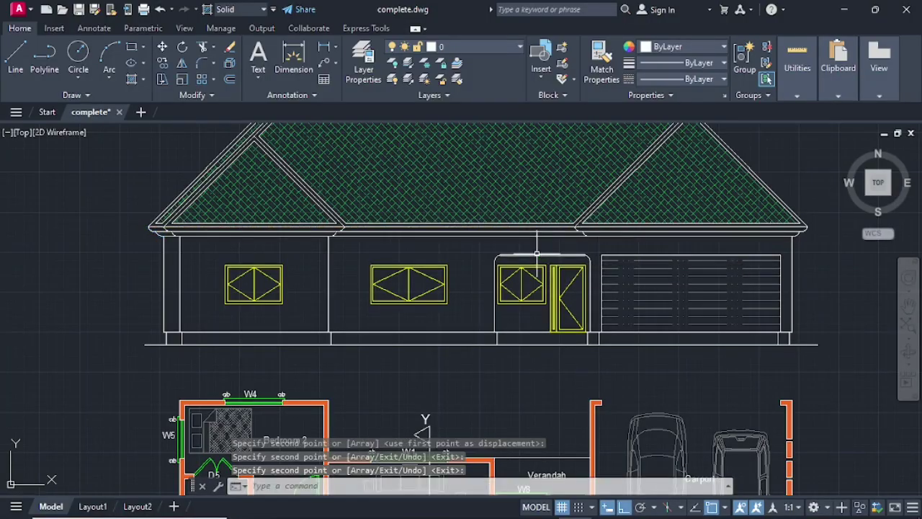
{"action": "scroll", "coordinate": [361, 242], "scroll_direction": "down", "scroll_amount": 2}
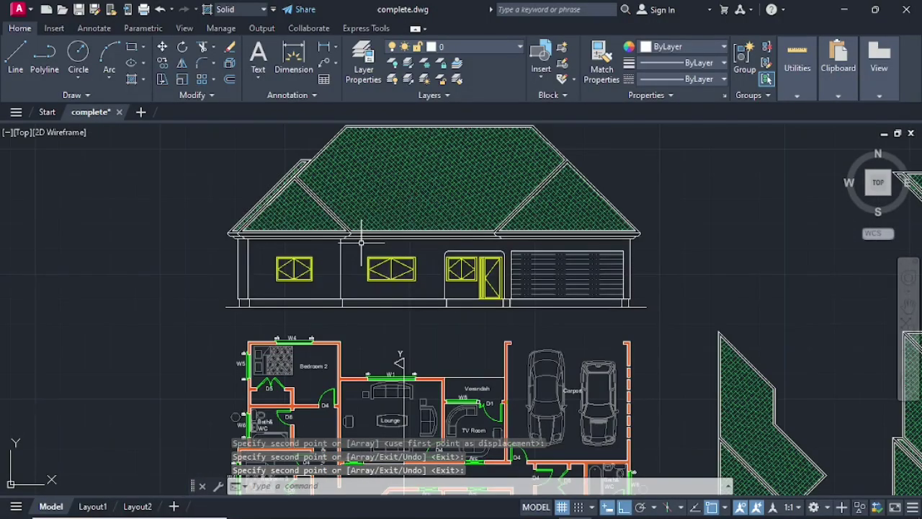
{"action": "middle_click_drag", "start_coordinate": [361, 242], "coordinate": [389, 273]}
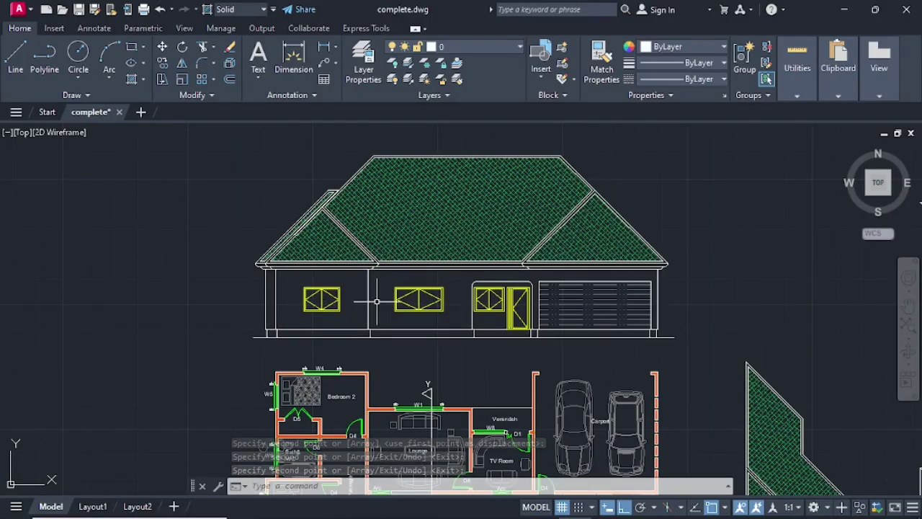
{"action": "mouse_move", "coordinate": [398, 308]}
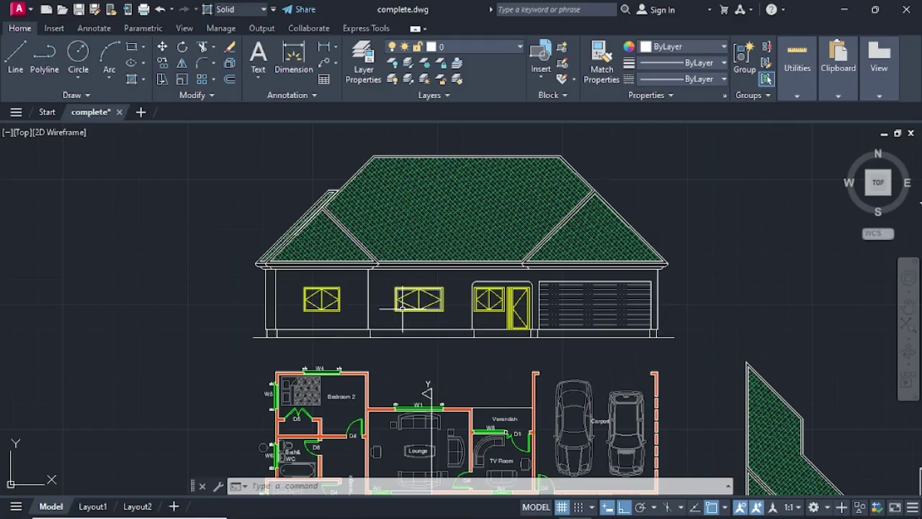
{"action": "scroll", "coordinate": [399, 310], "scroll_direction": "down", "scroll_amount": 2}
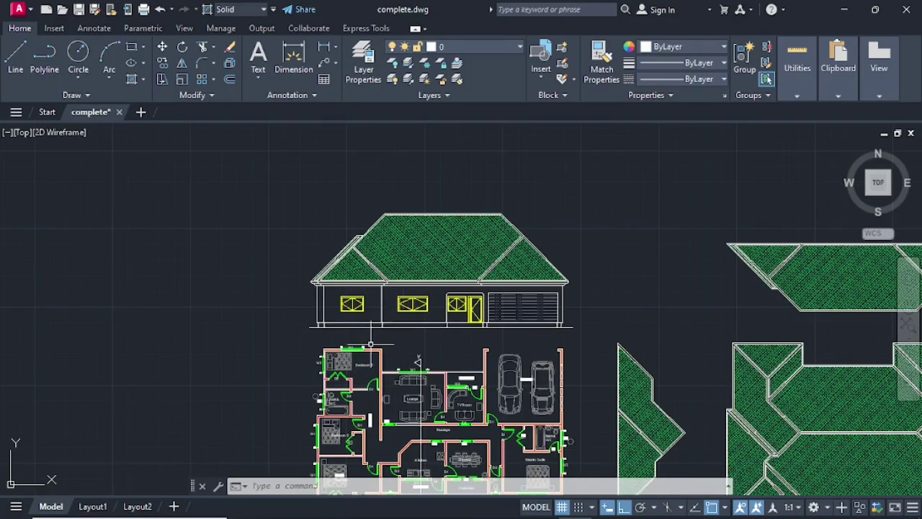
{"action": "scroll", "coordinate": [370, 344], "scroll_direction": "up", "scroll_amount": 2}
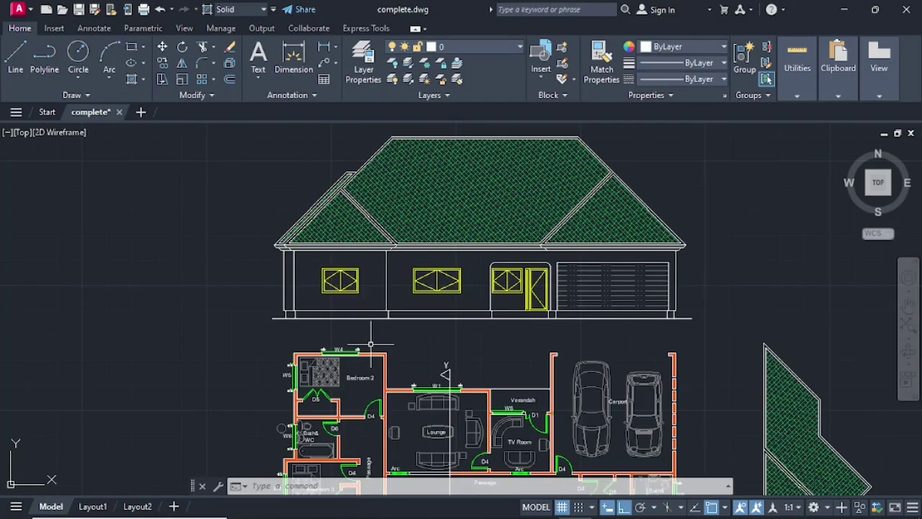